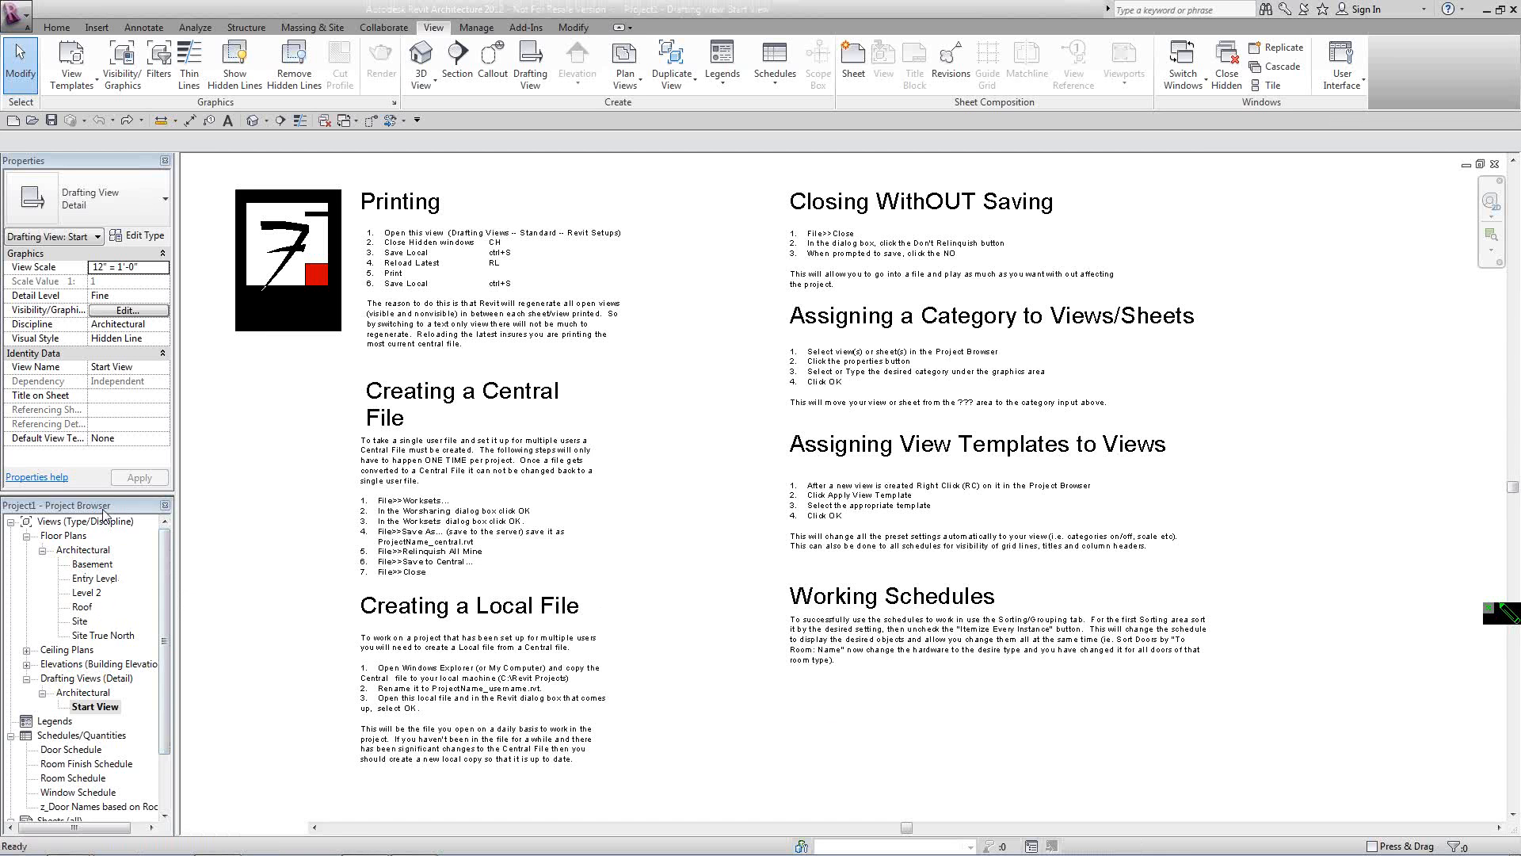
Undock the Project Browser, place it over the drawing area, and enlarge it to fit the whole tree.
mouse_move(101, 505)
mouse_down()
mouse_move(452, 407)
mouse_move(651, 440)
mouse_up()
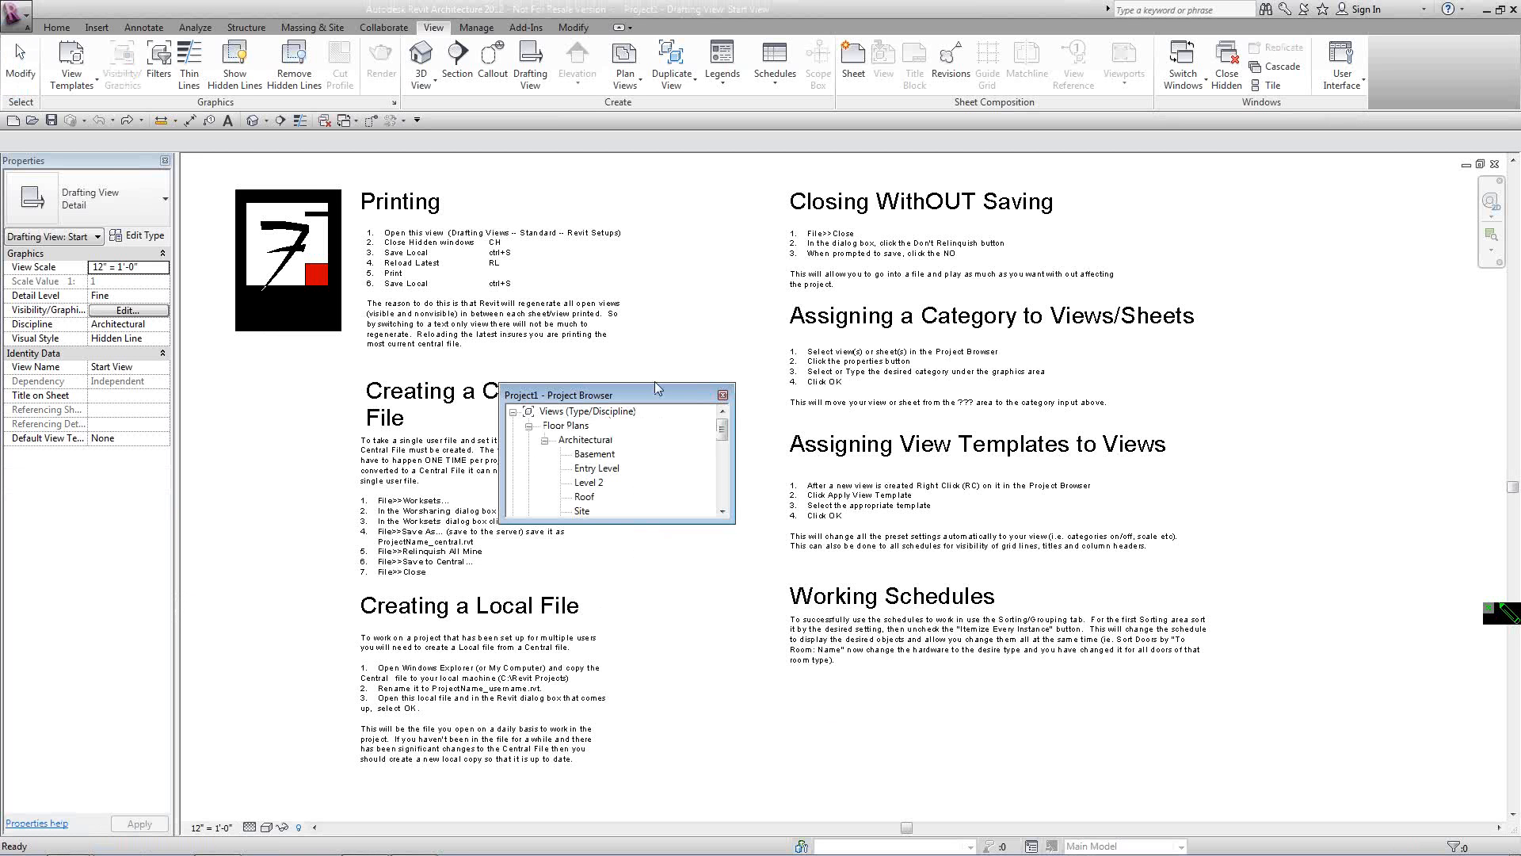
drag(651, 383, 651, 168)
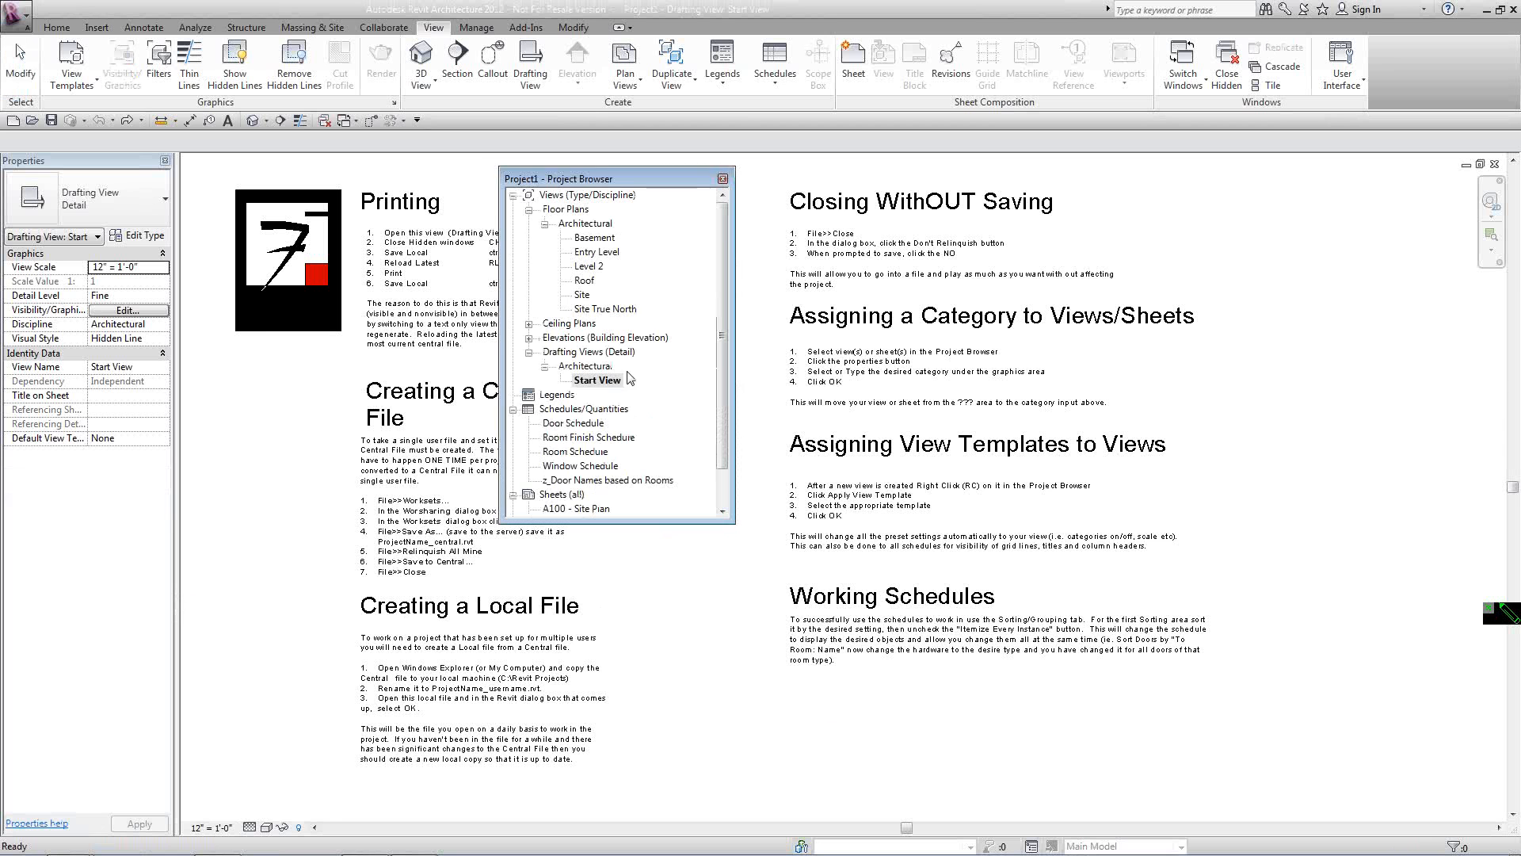
drag(733, 520, 838, 699)
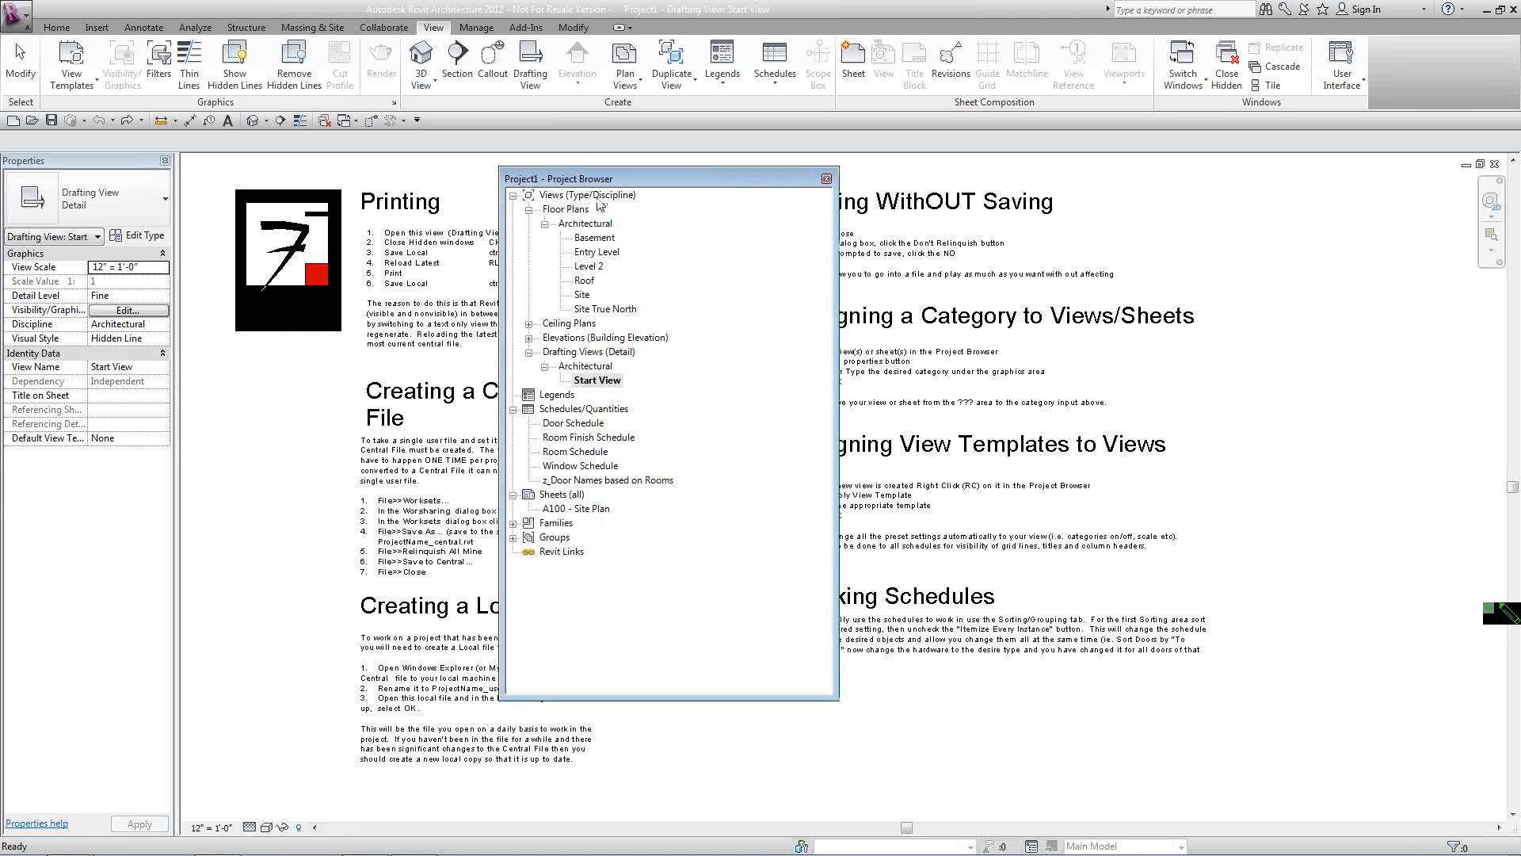
Change the Project Browser's view organization type to all and apply it.
right_click(557, 195)
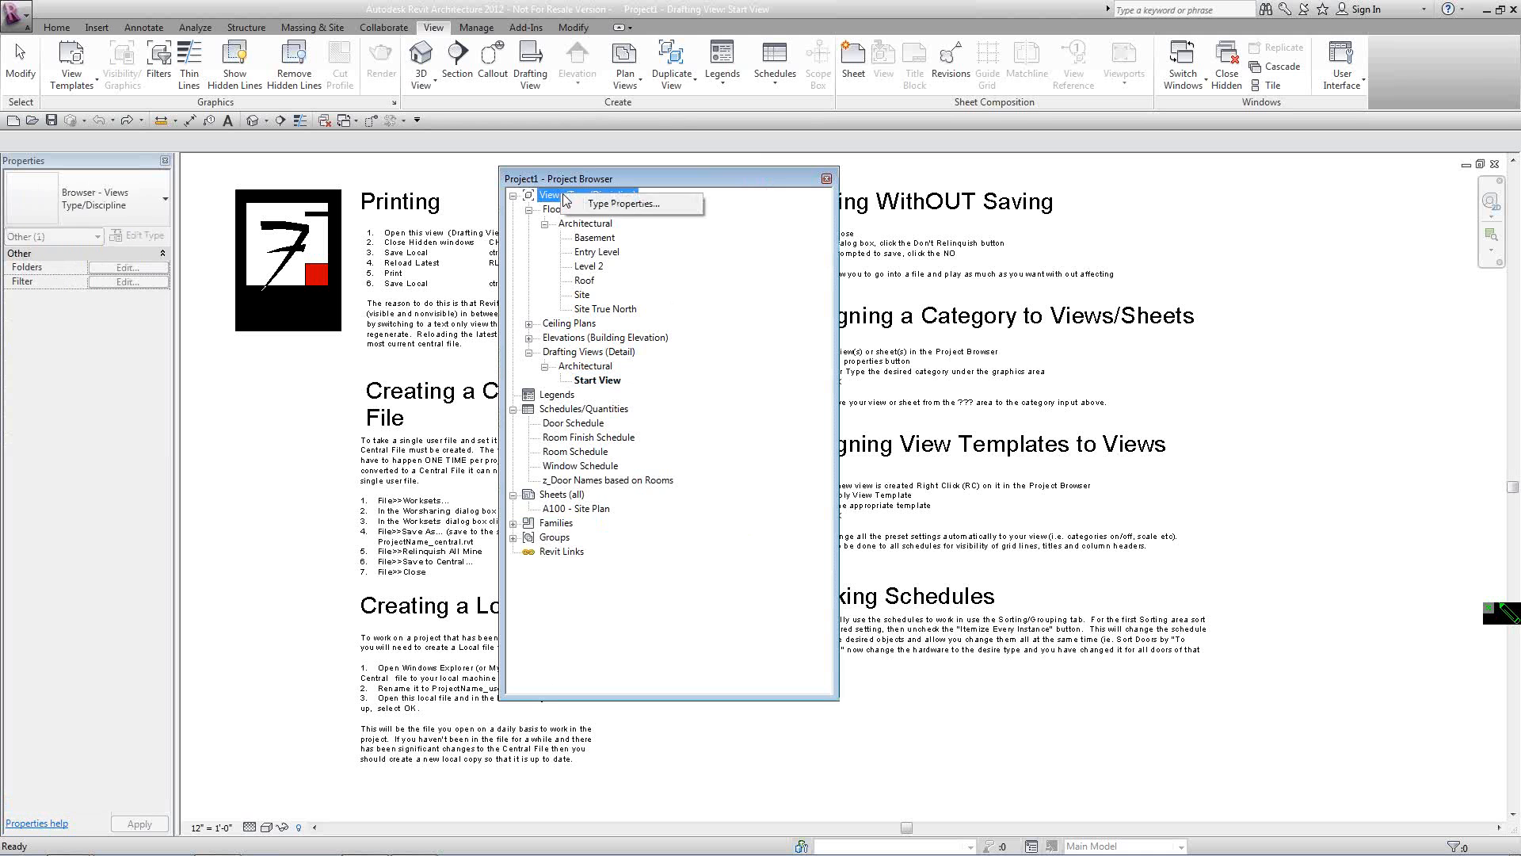
click(624, 204)
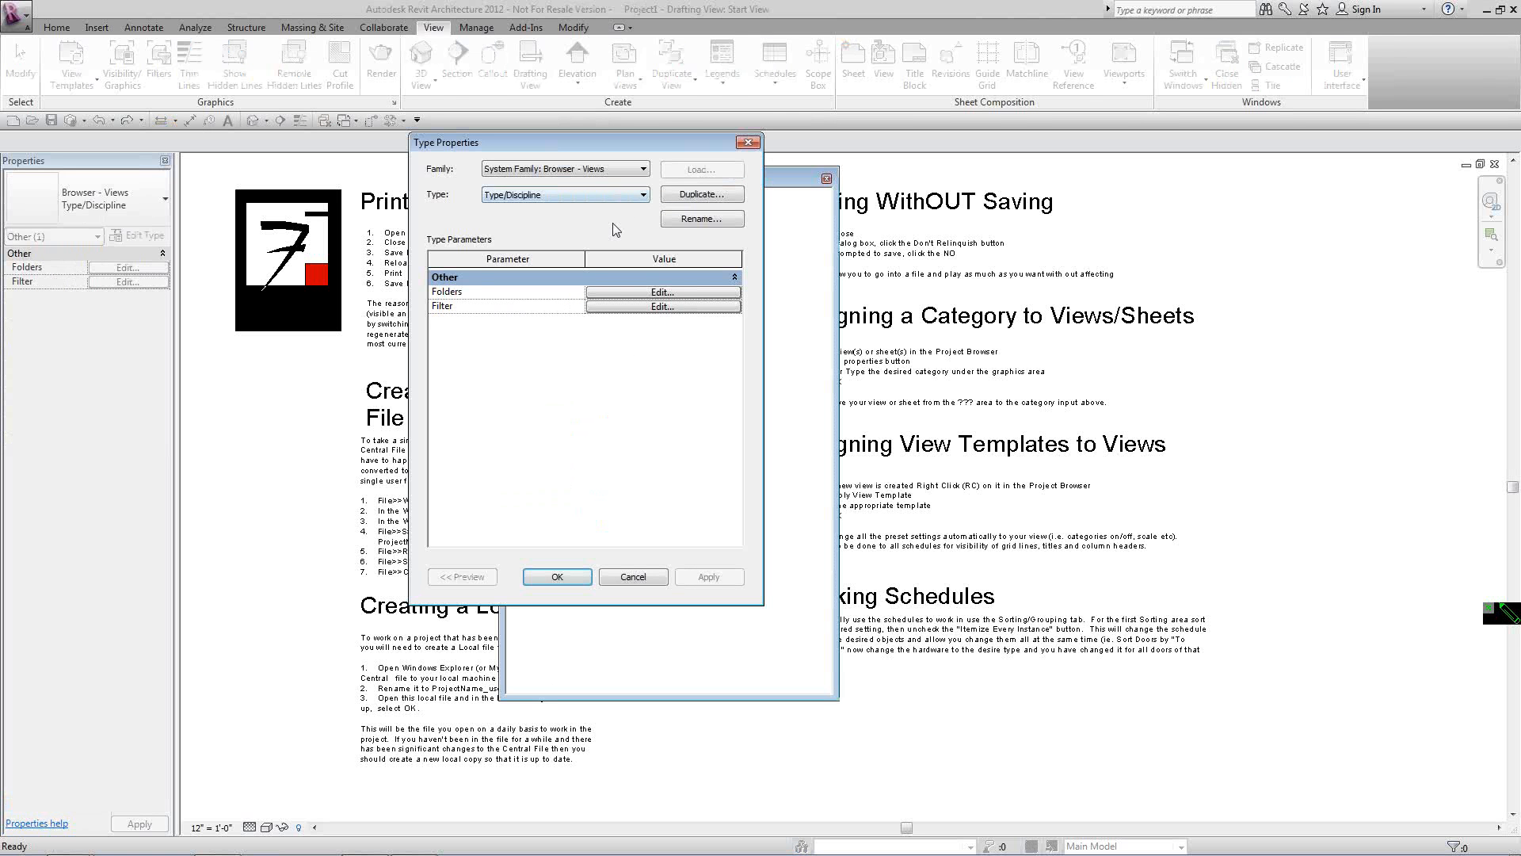
click(593, 196)
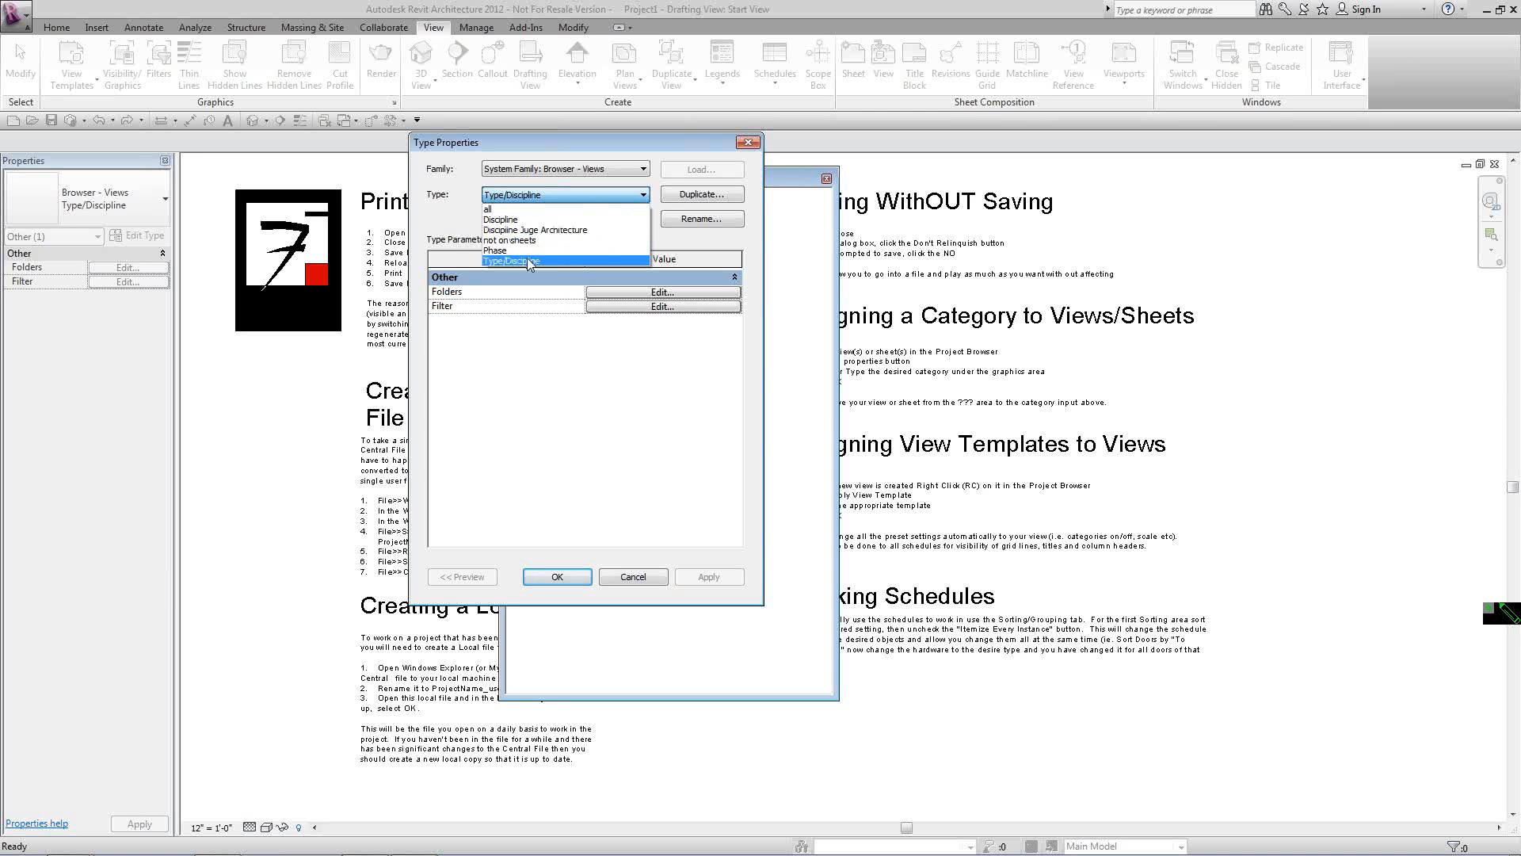
click(514, 210)
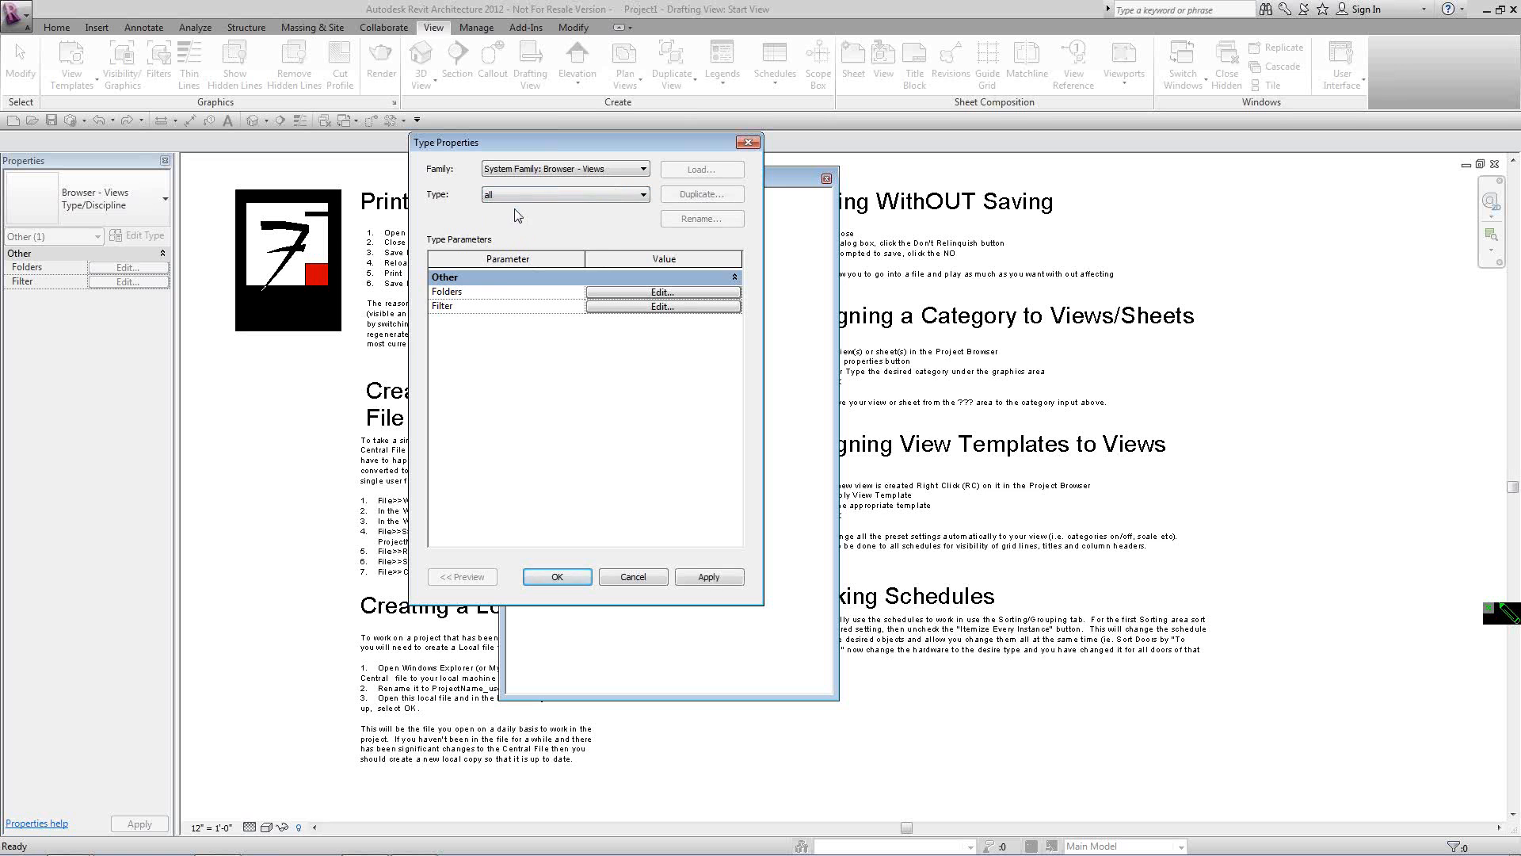
click(695, 576)
drag(584, 138, 350, 103)
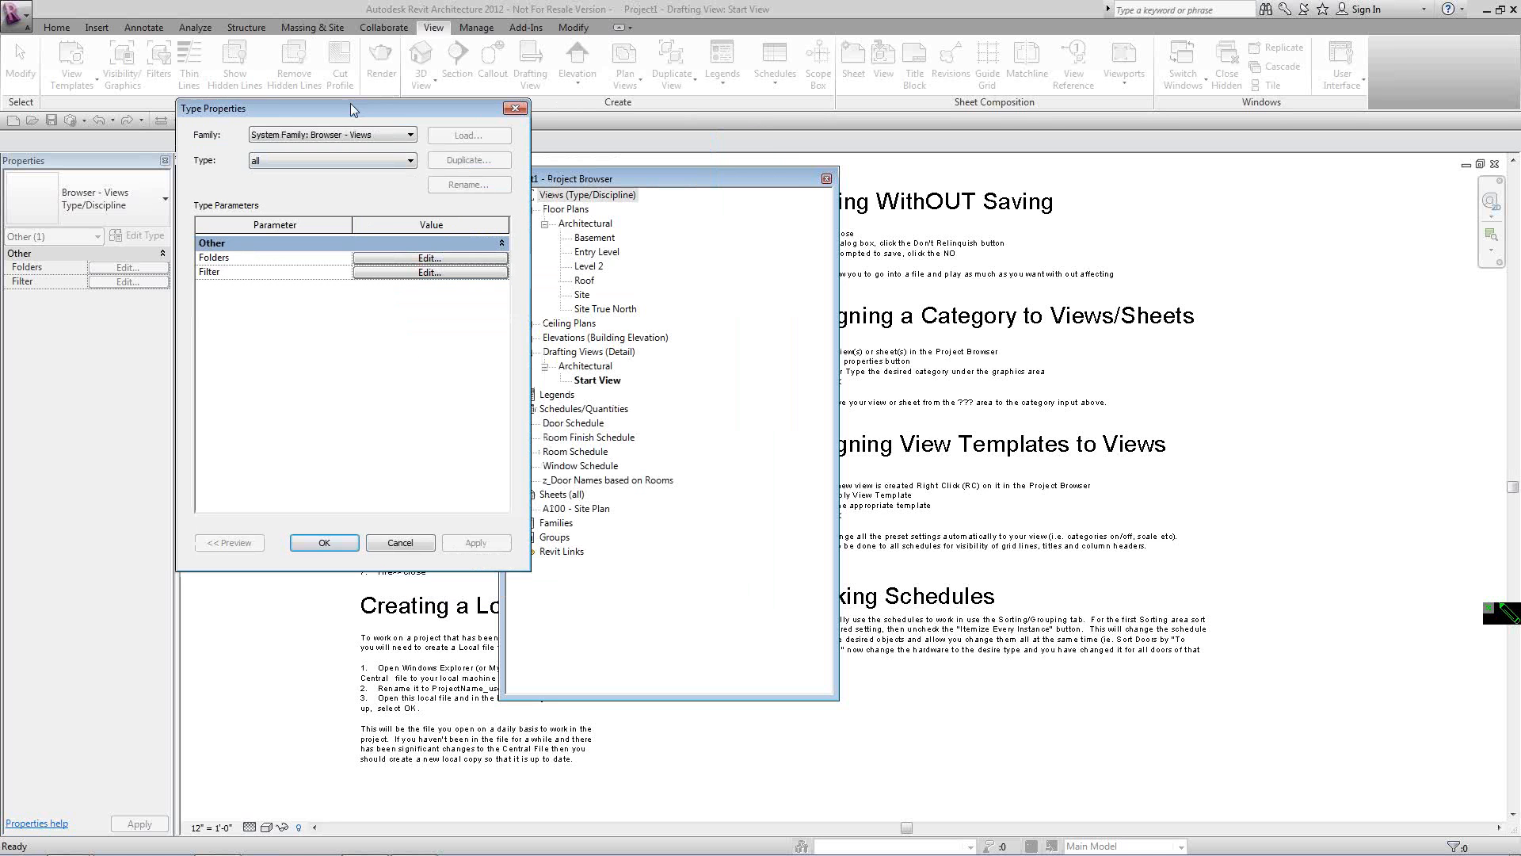
key(Return)
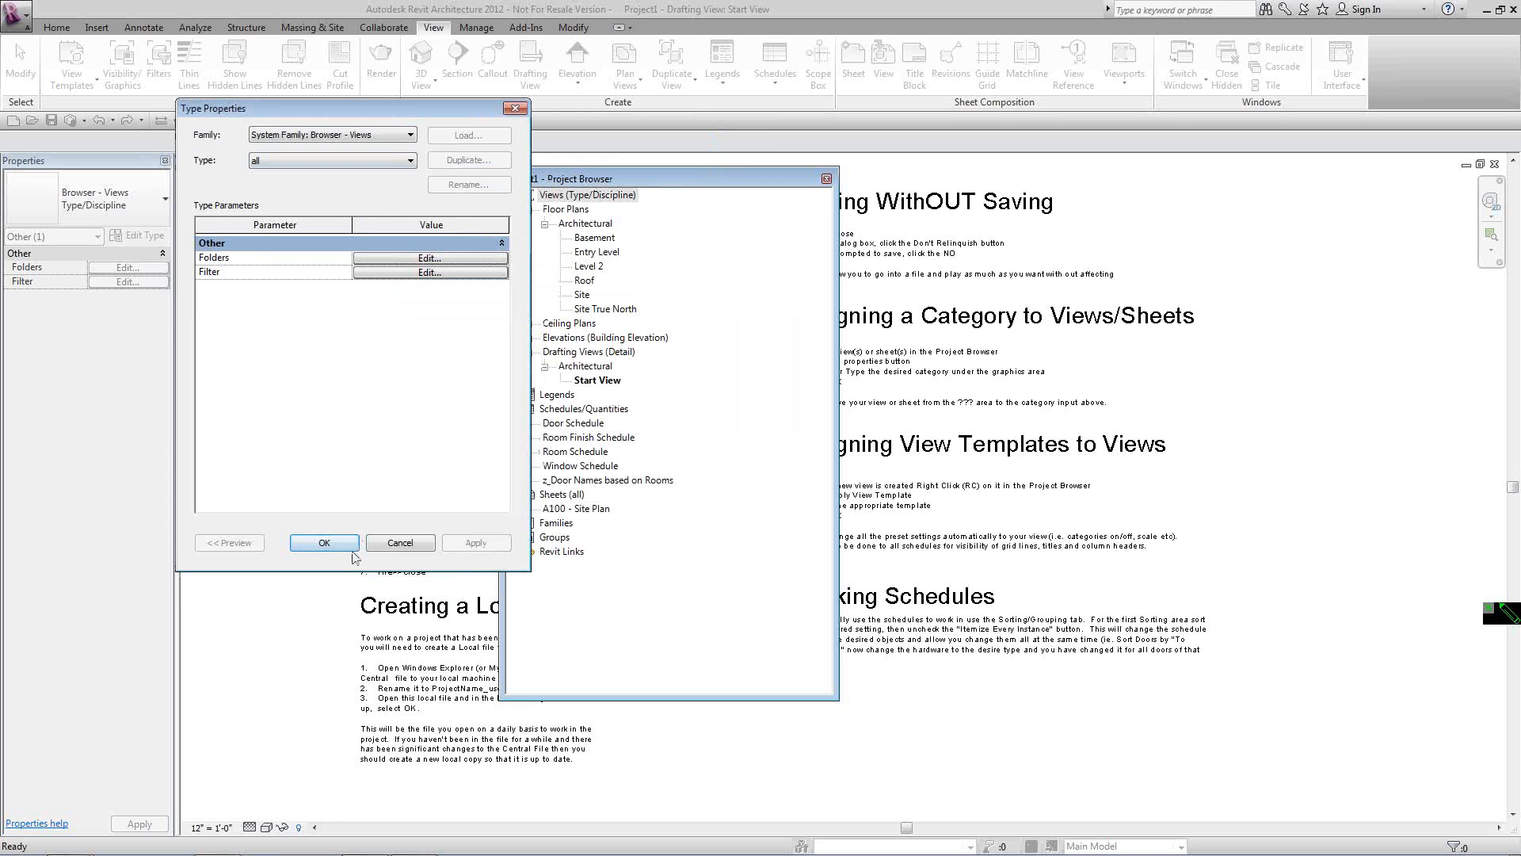
Set the Project Browser's view organization type to Type/Discipline.
right_click(553, 196)
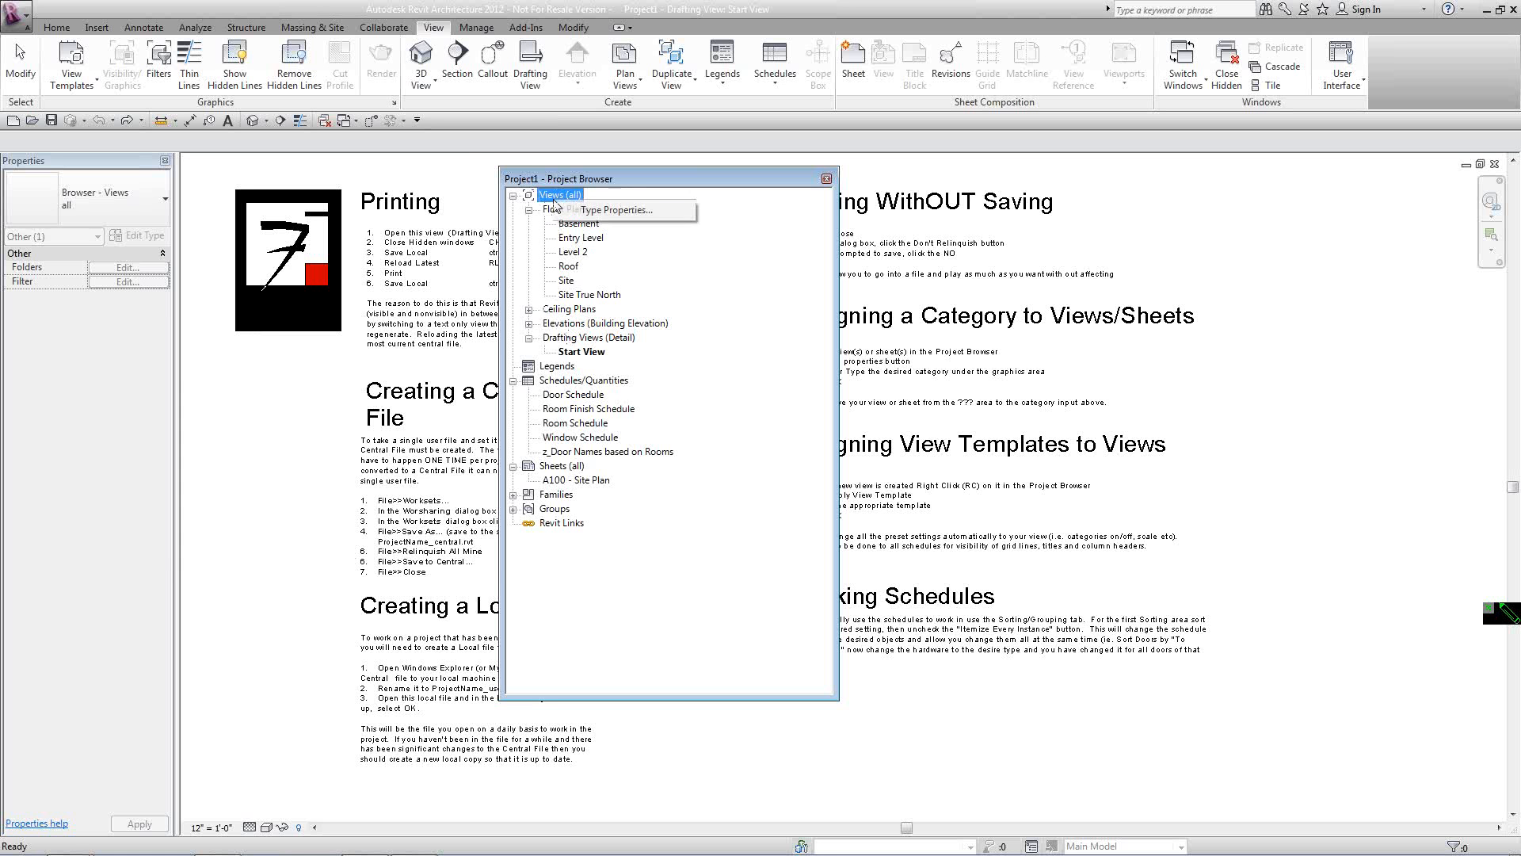
click(583, 210)
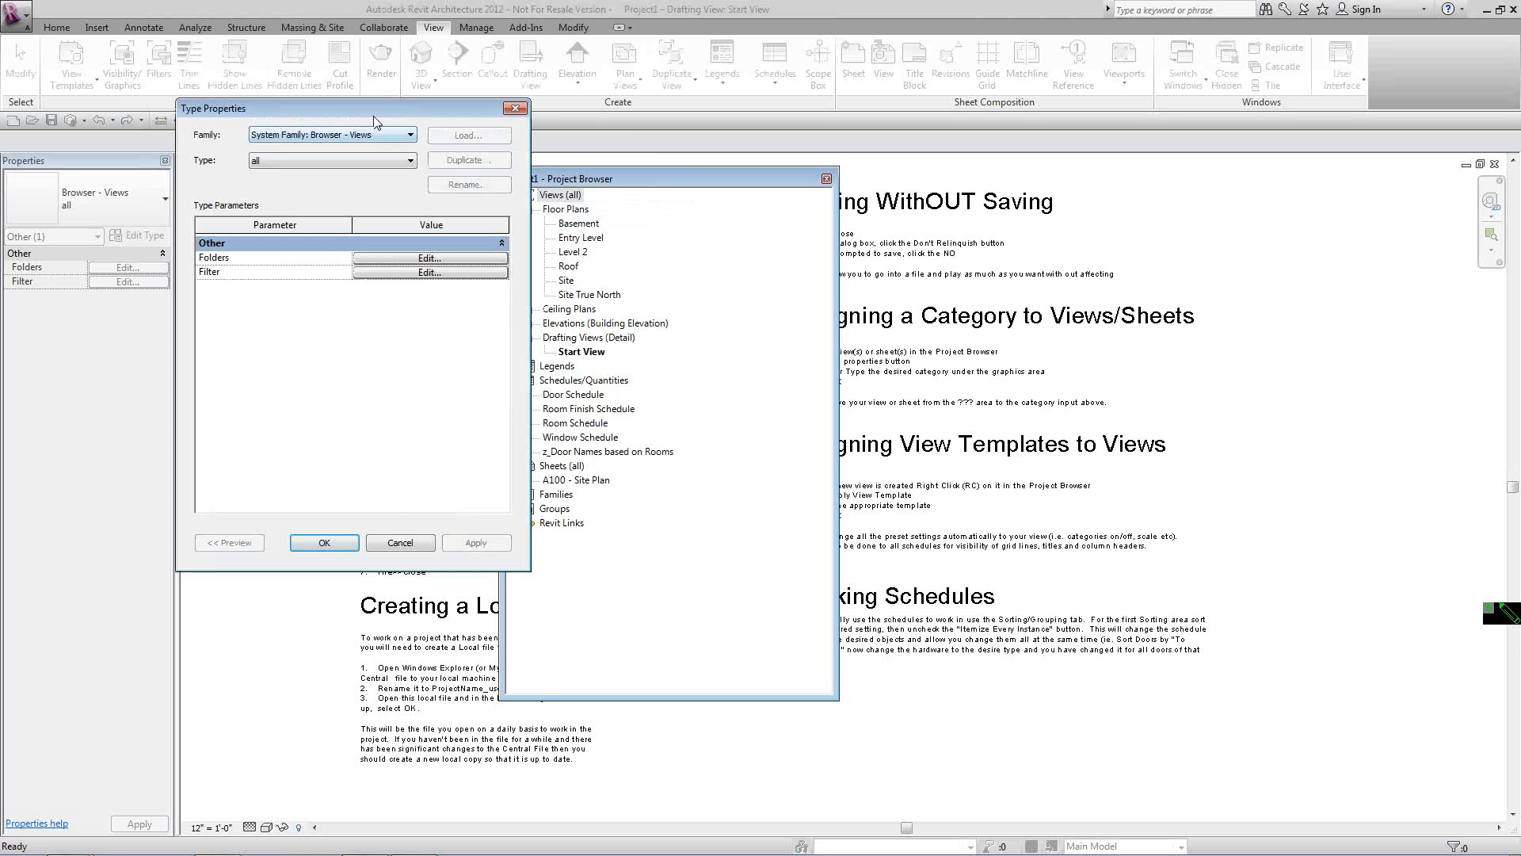
drag(345, 106, 287, 97)
click(277, 149)
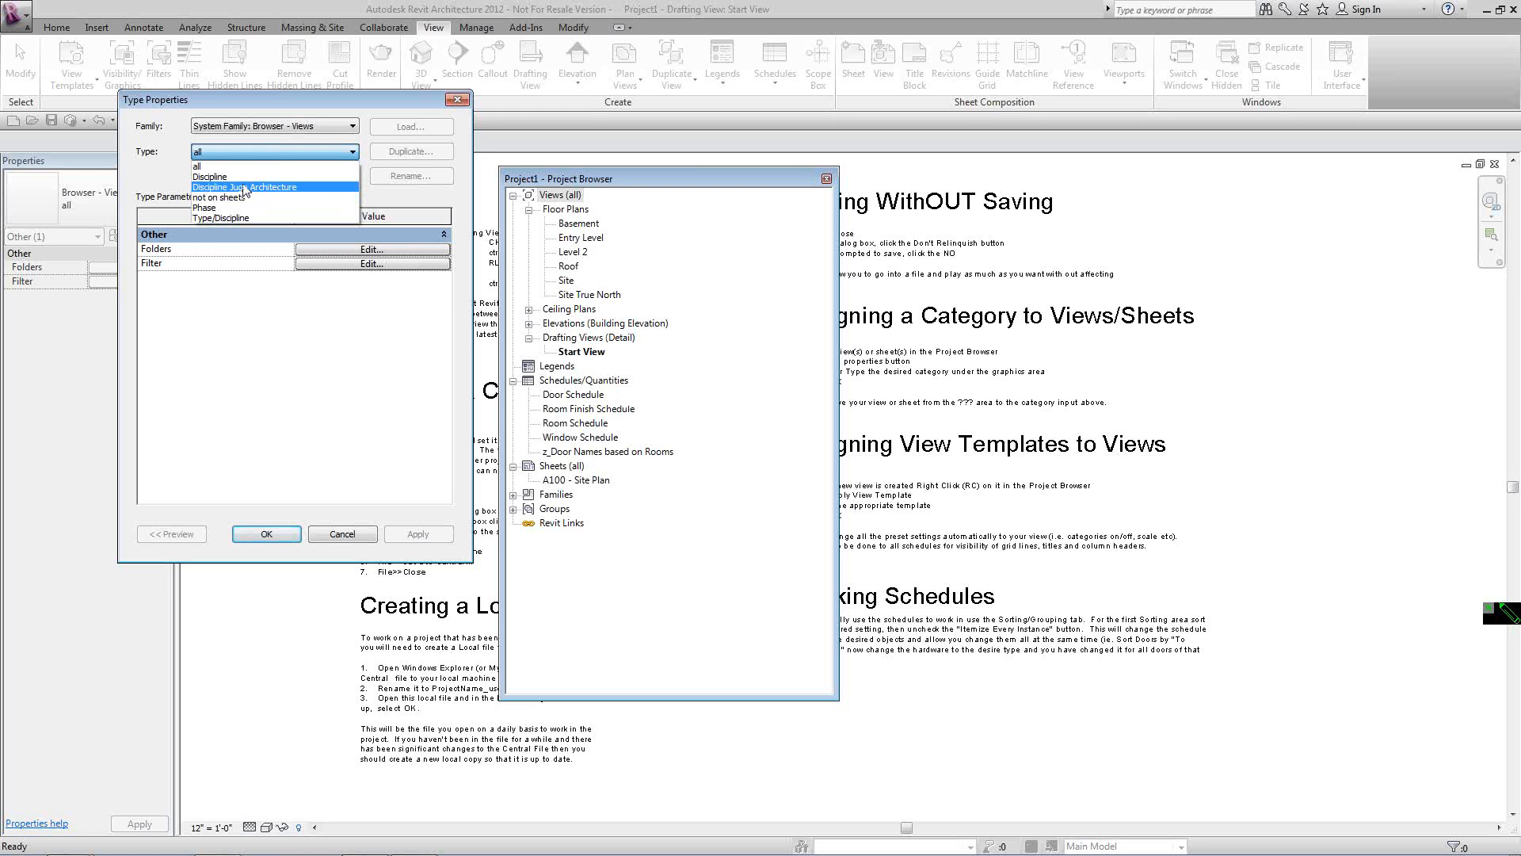
click(235, 221)
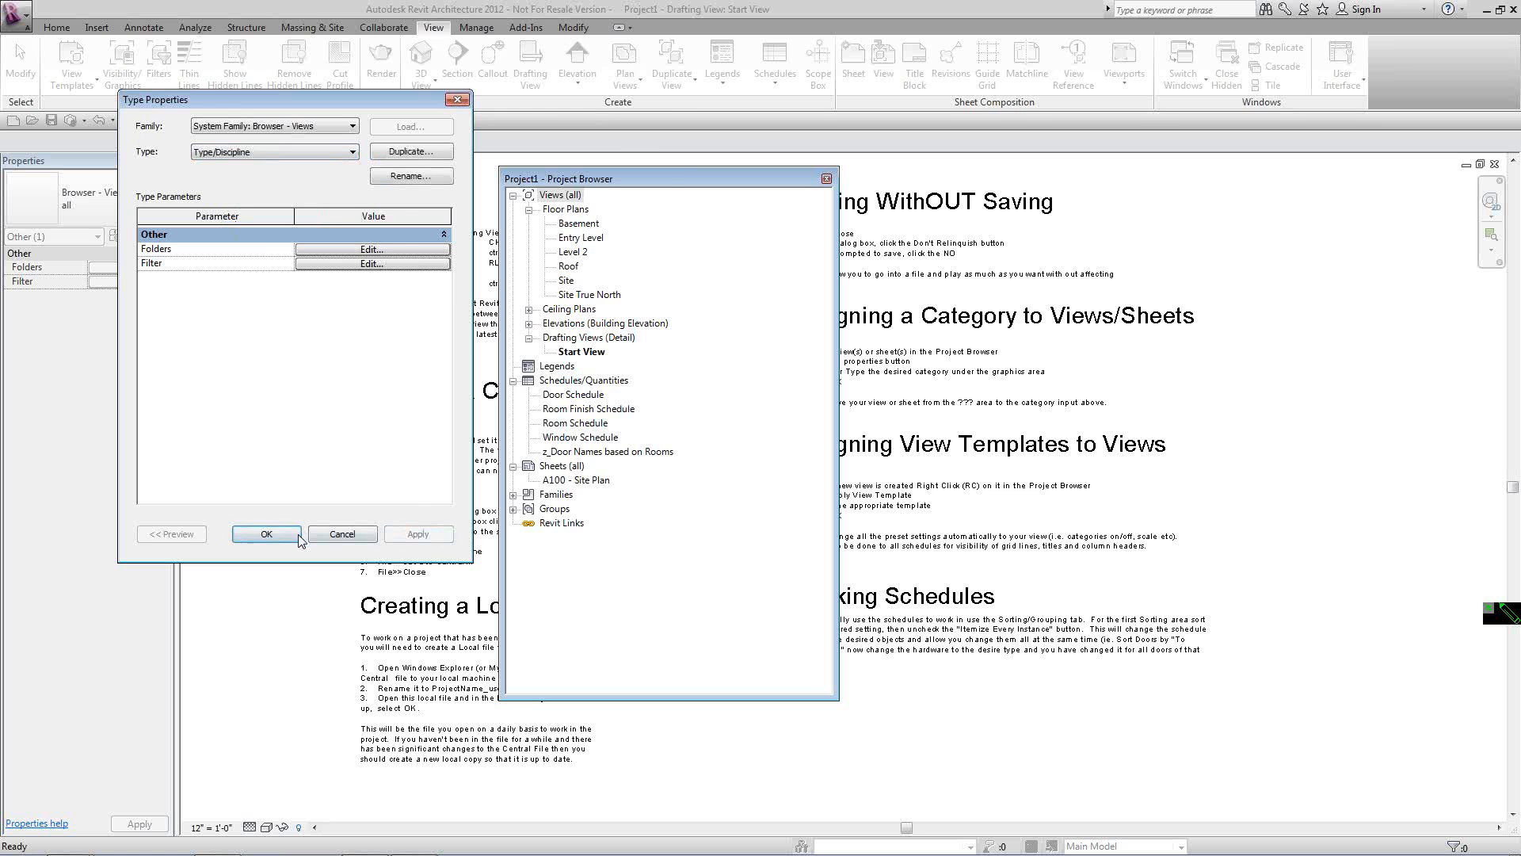
click(266, 534)
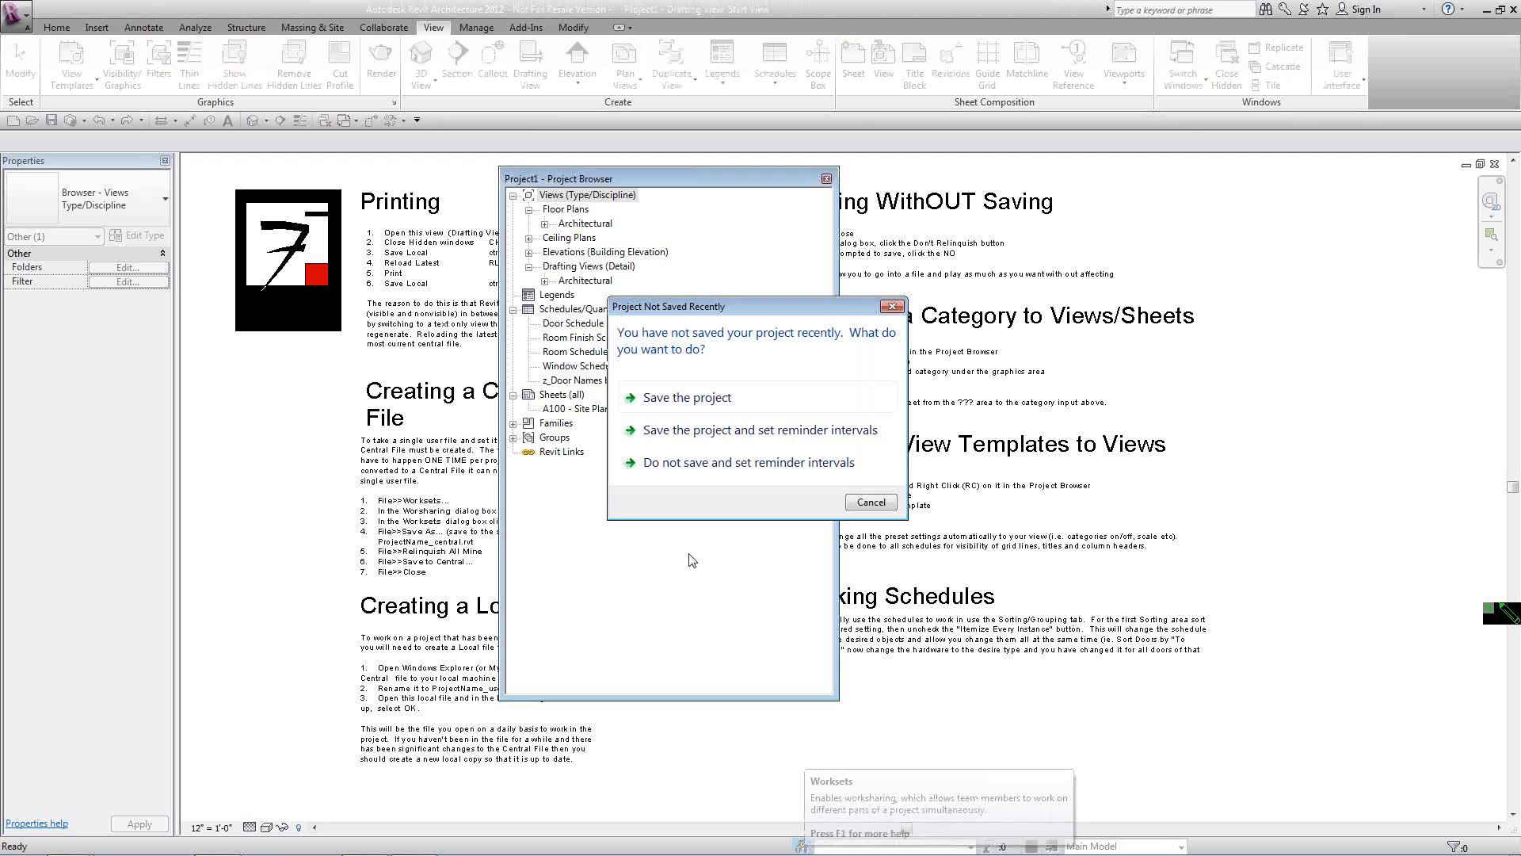
Dismiss the save reminder and enable worksharing, moving the remaining elements to a workset named 01Workset.
click(889, 506)
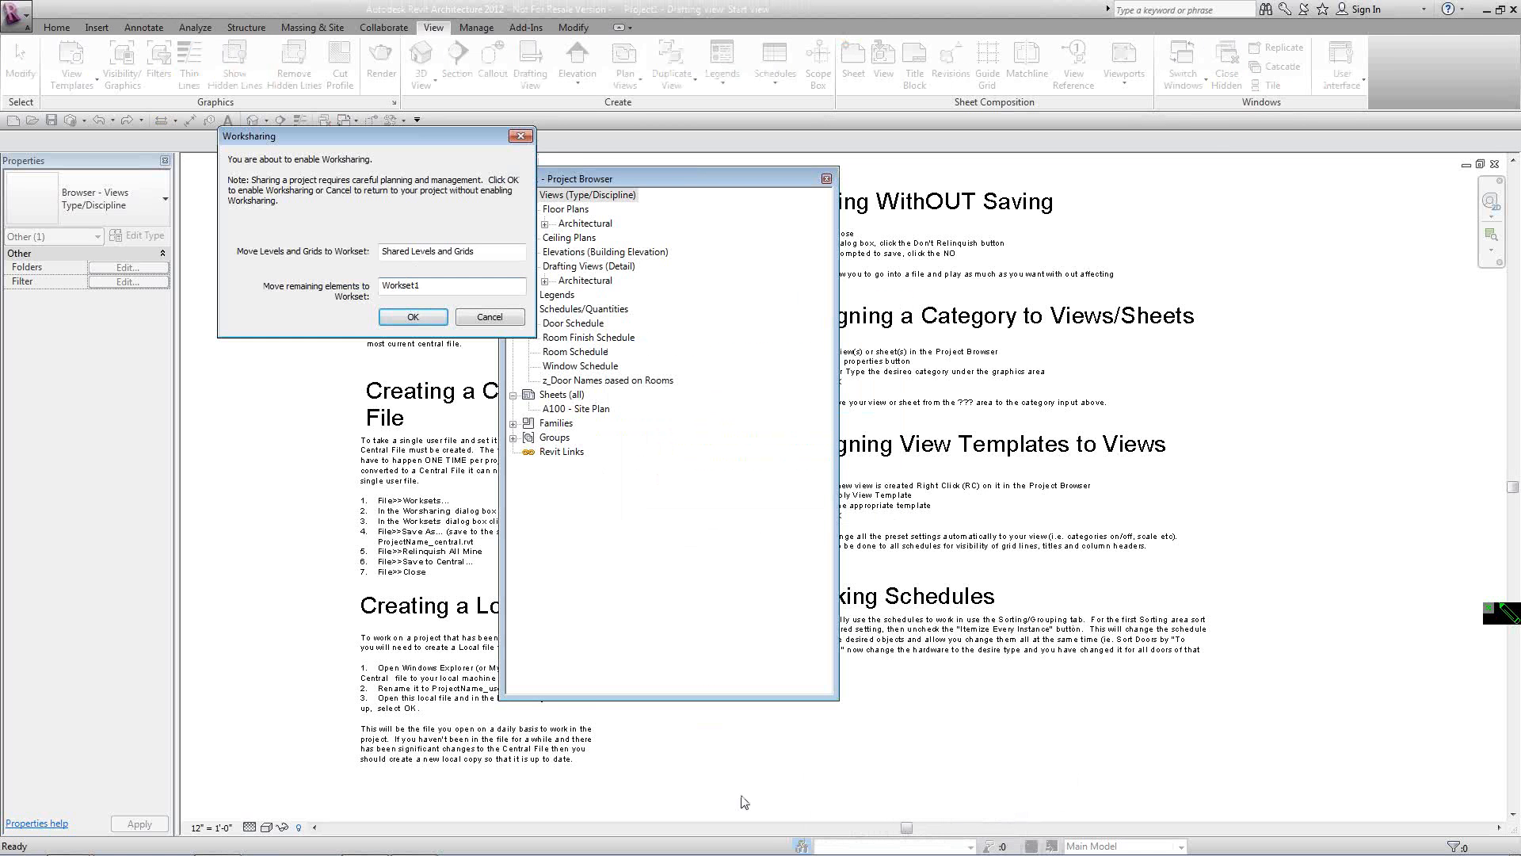
mouse_move(797, 852)
drag(365, 137, 367, 292)
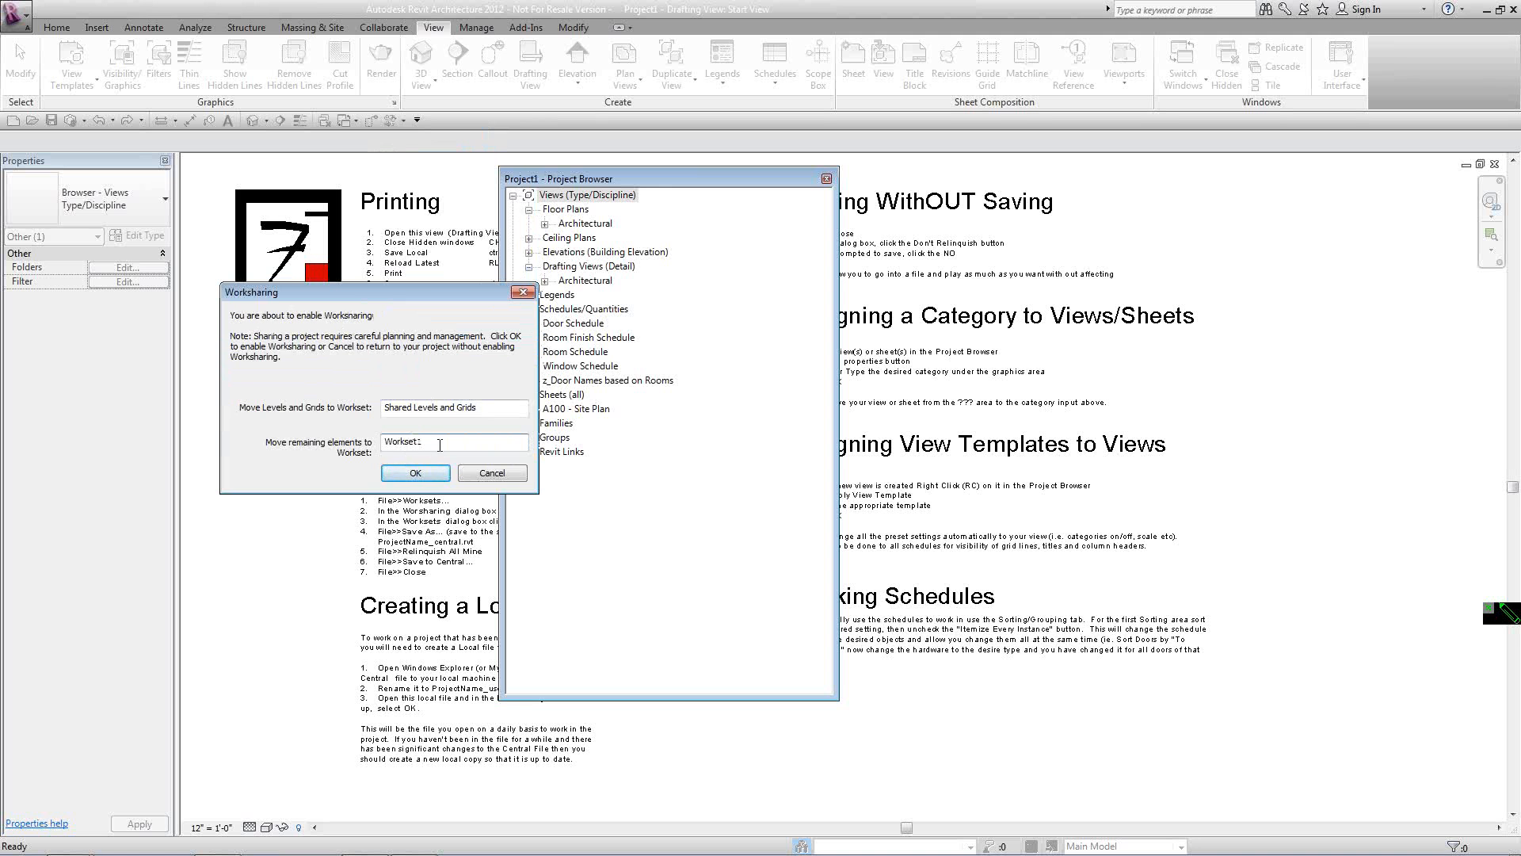
key(BackSpace)
key(Home)
text(01)
click(415, 472)
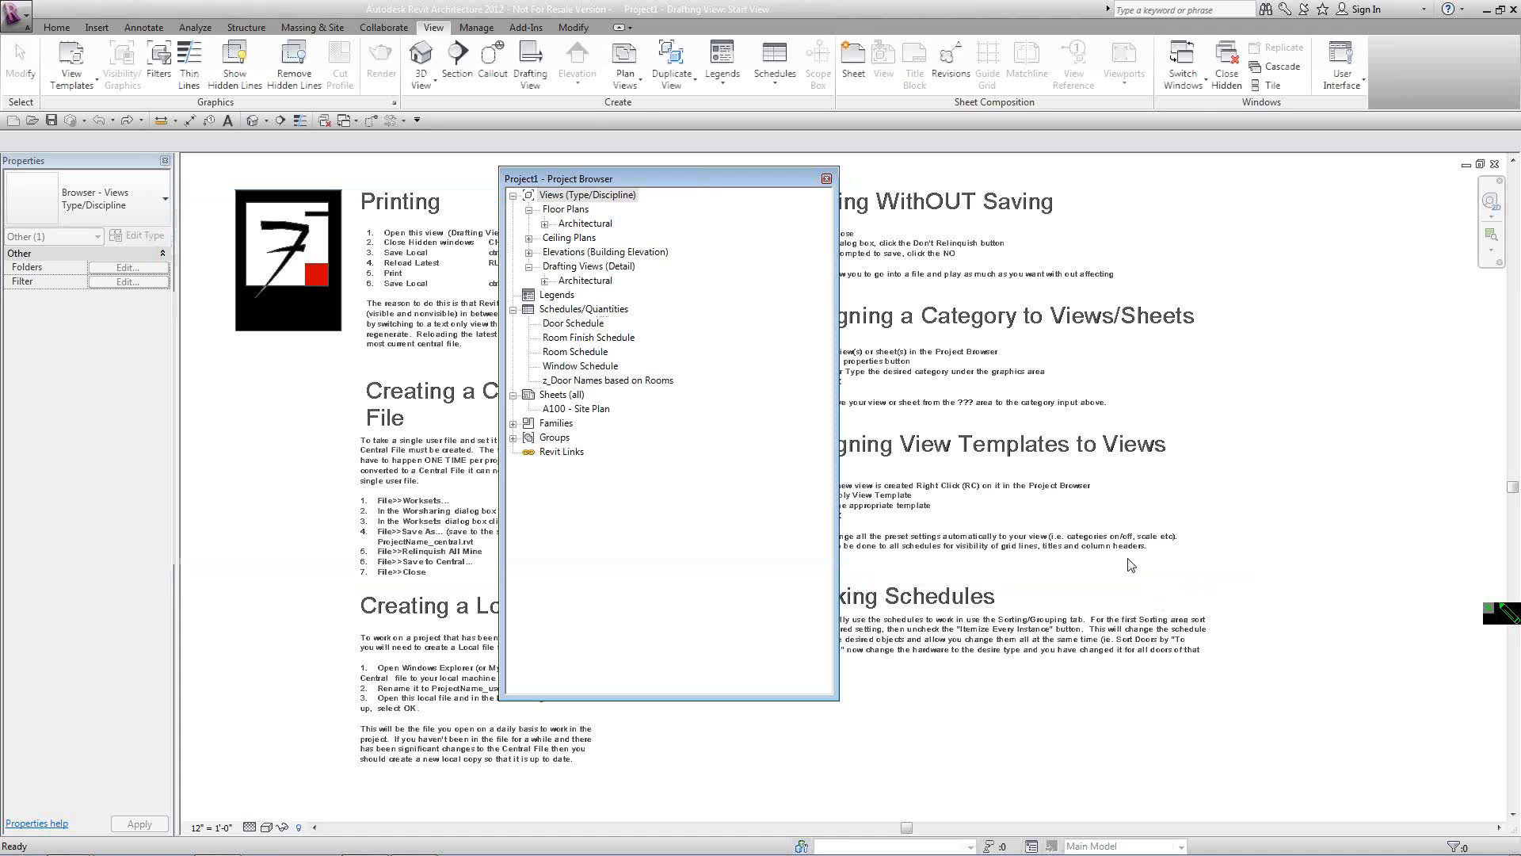
click(1127, 562)
click(490, 29)
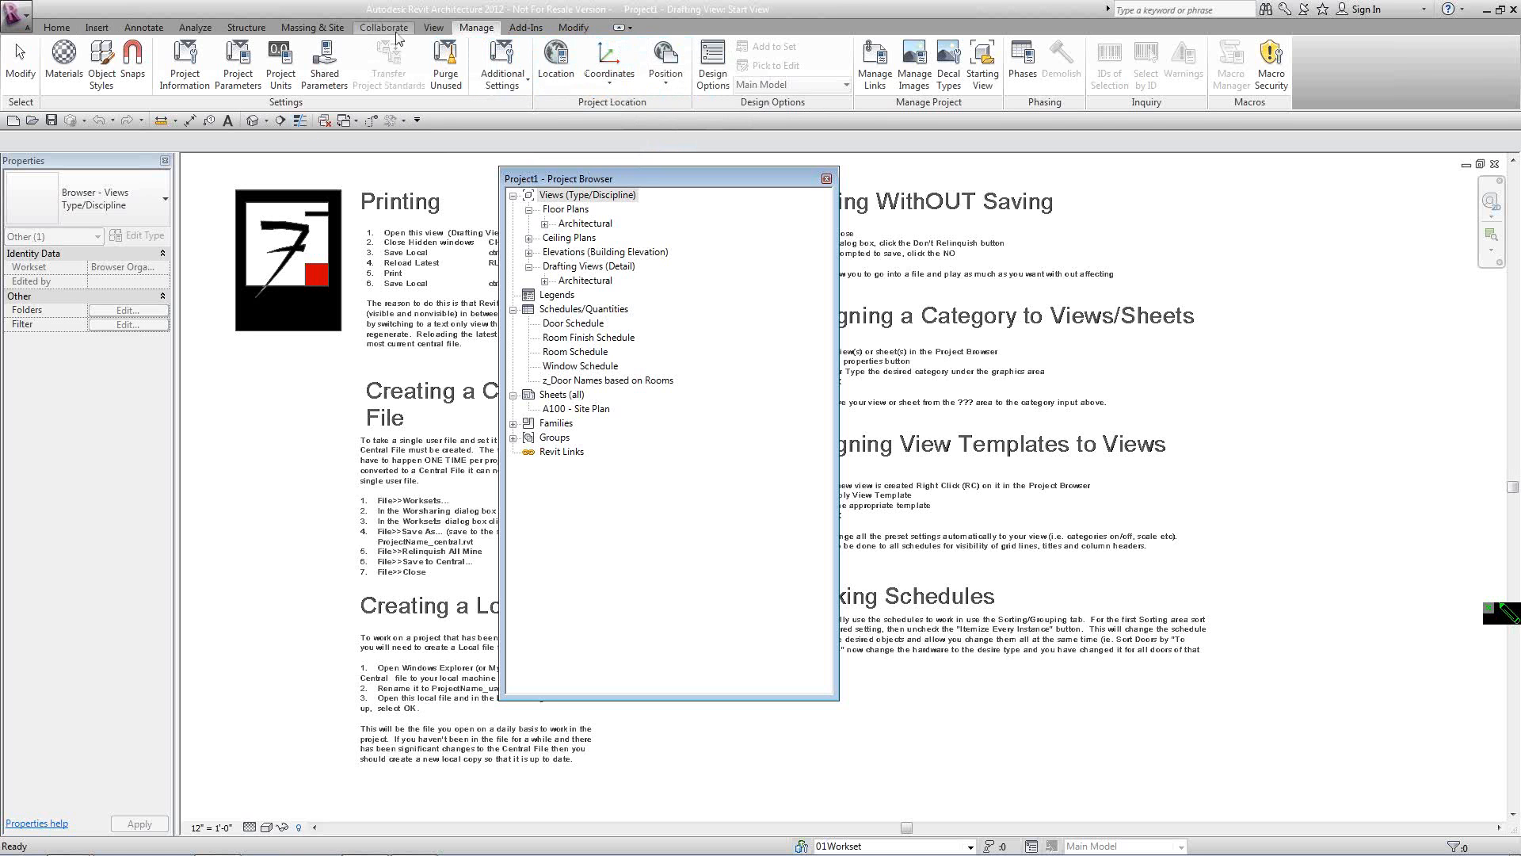
key(F9)
mouse_move(393, 25)
mouse_down()
mouse_move(360, 42)
mouse_move(429, 103)
mouse_move(422, 13)
mouse_up()
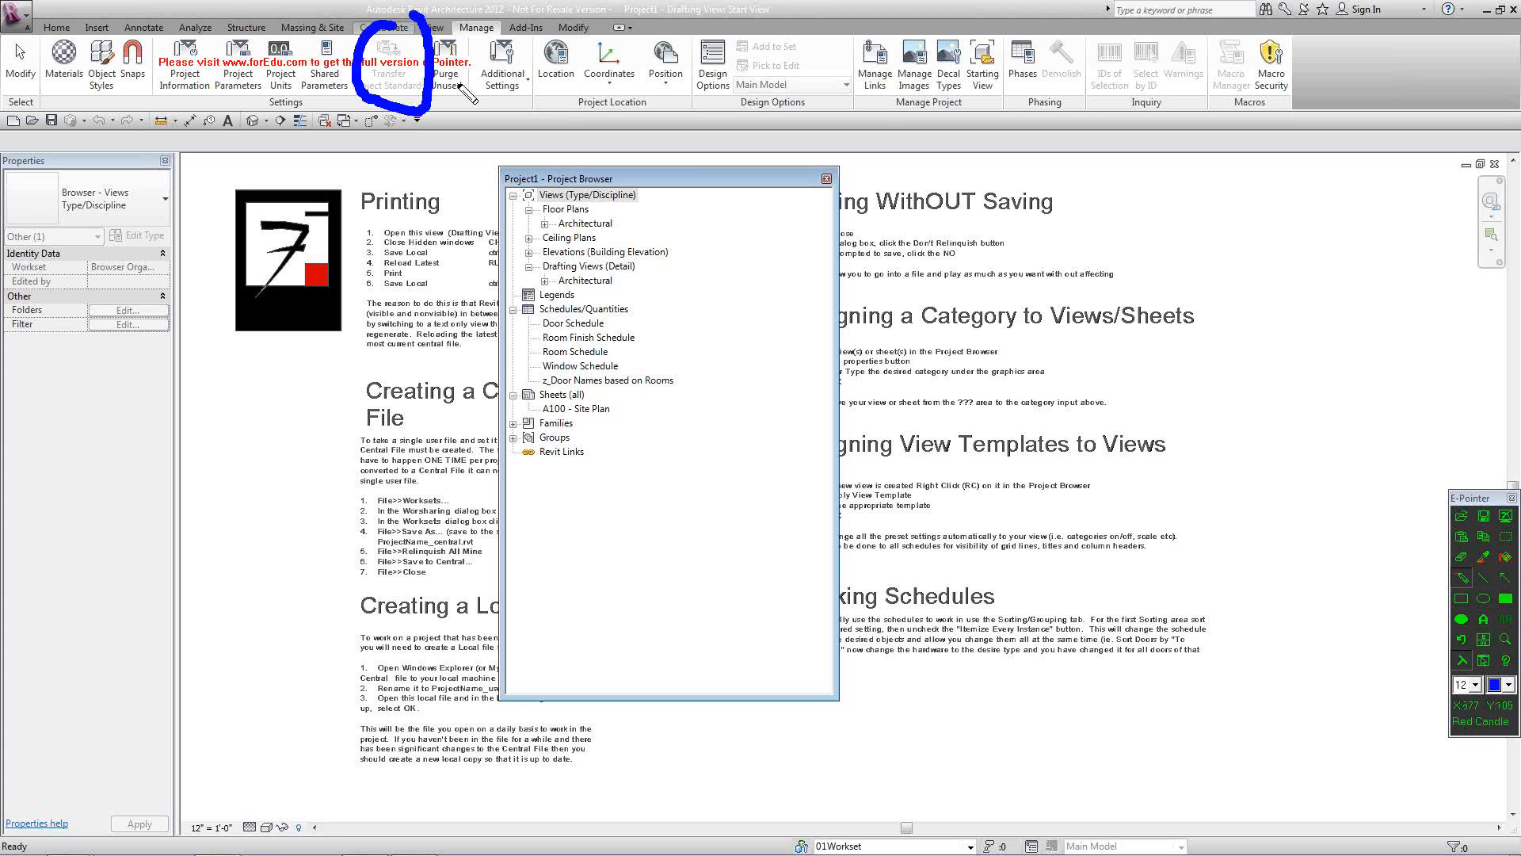
key(Escape)
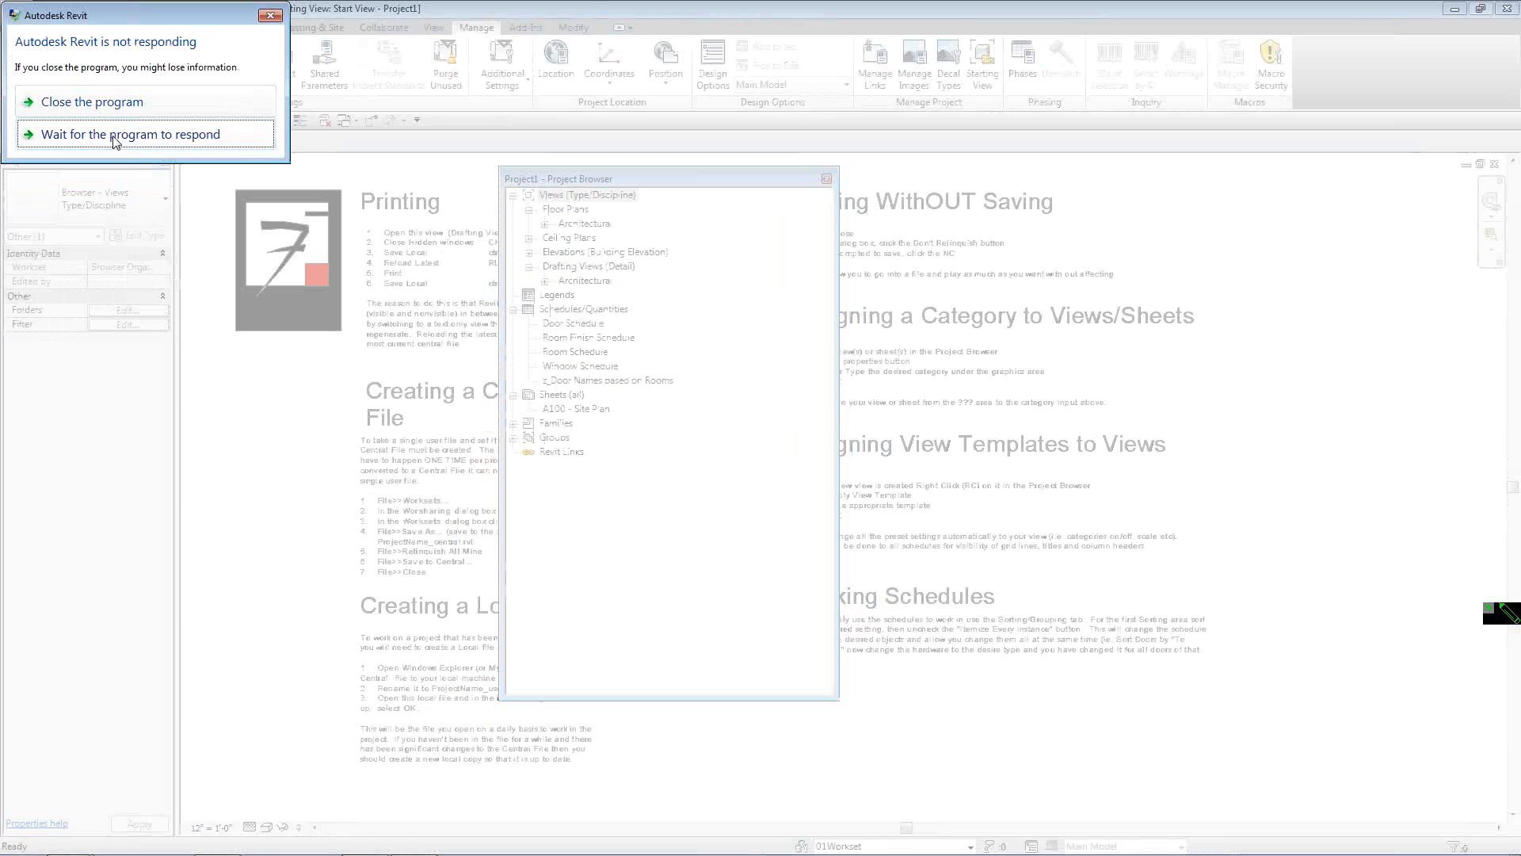
click(115, 141)
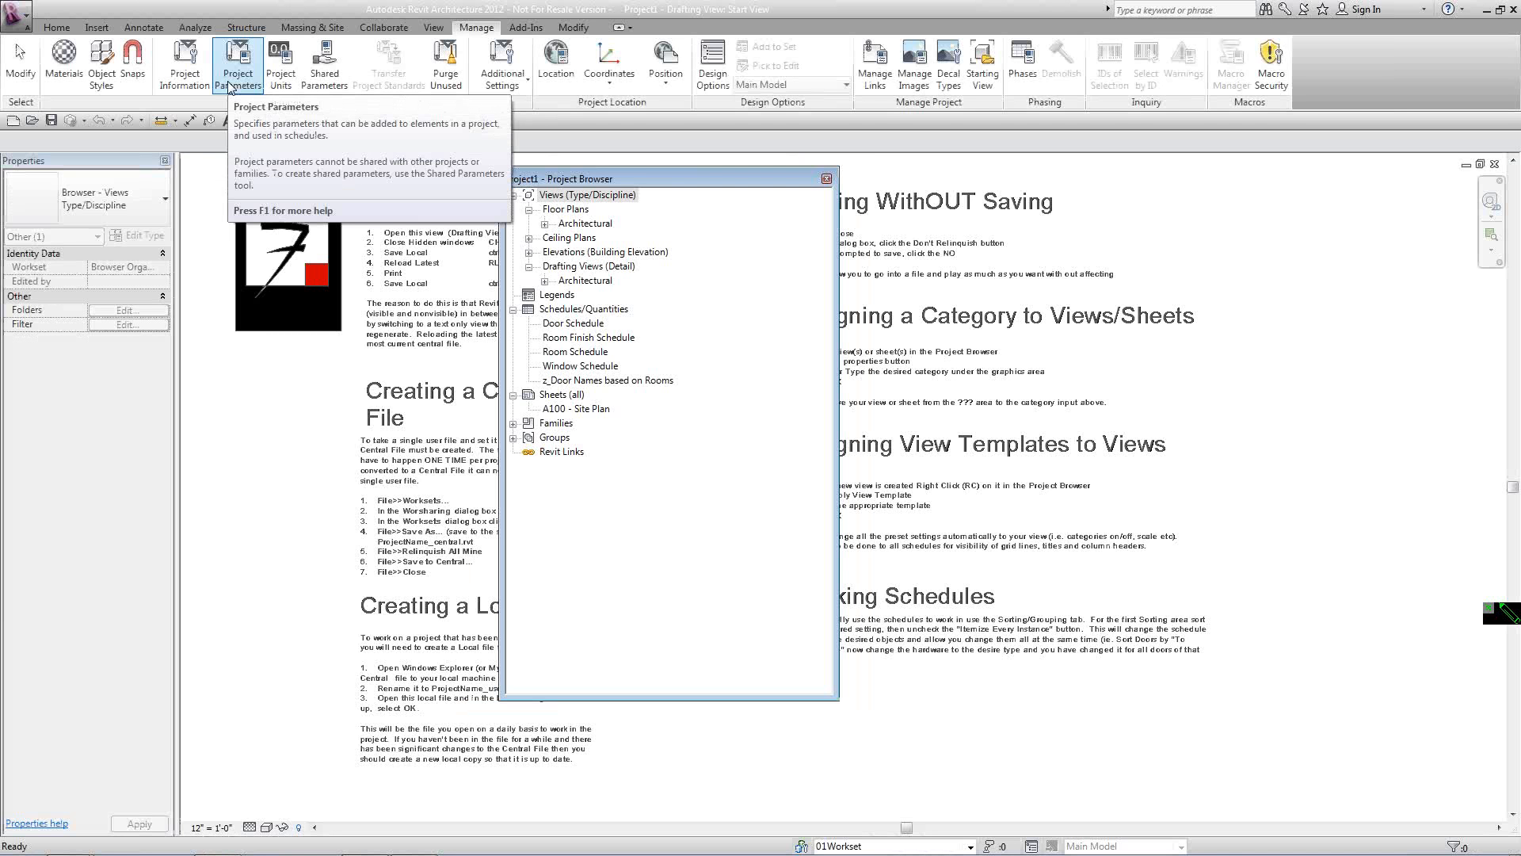
Create a new project from the preset template file.
click(16, 14)
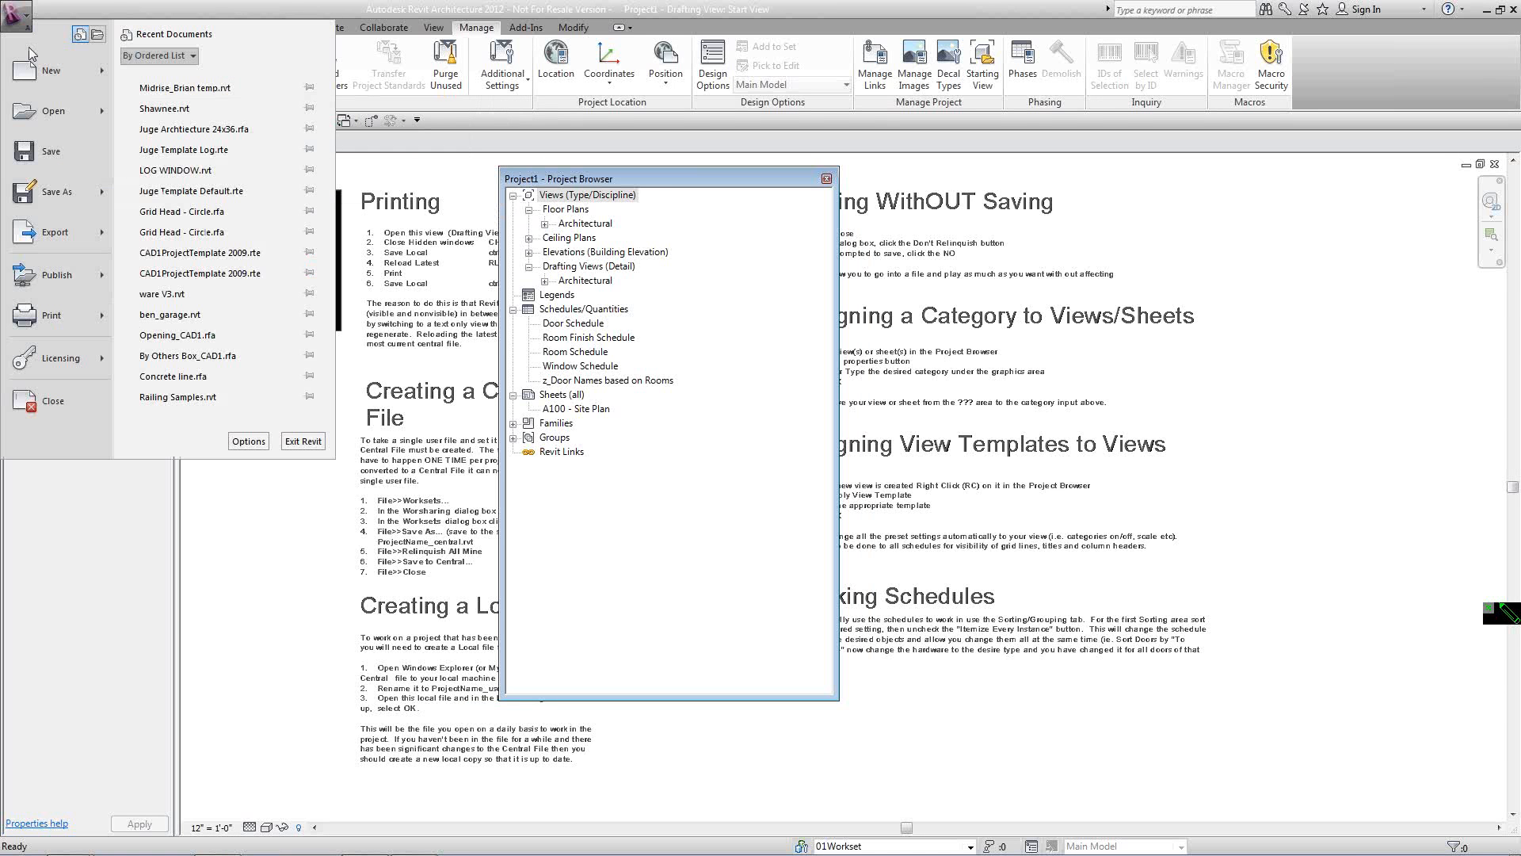
mouse_move(41, 71)
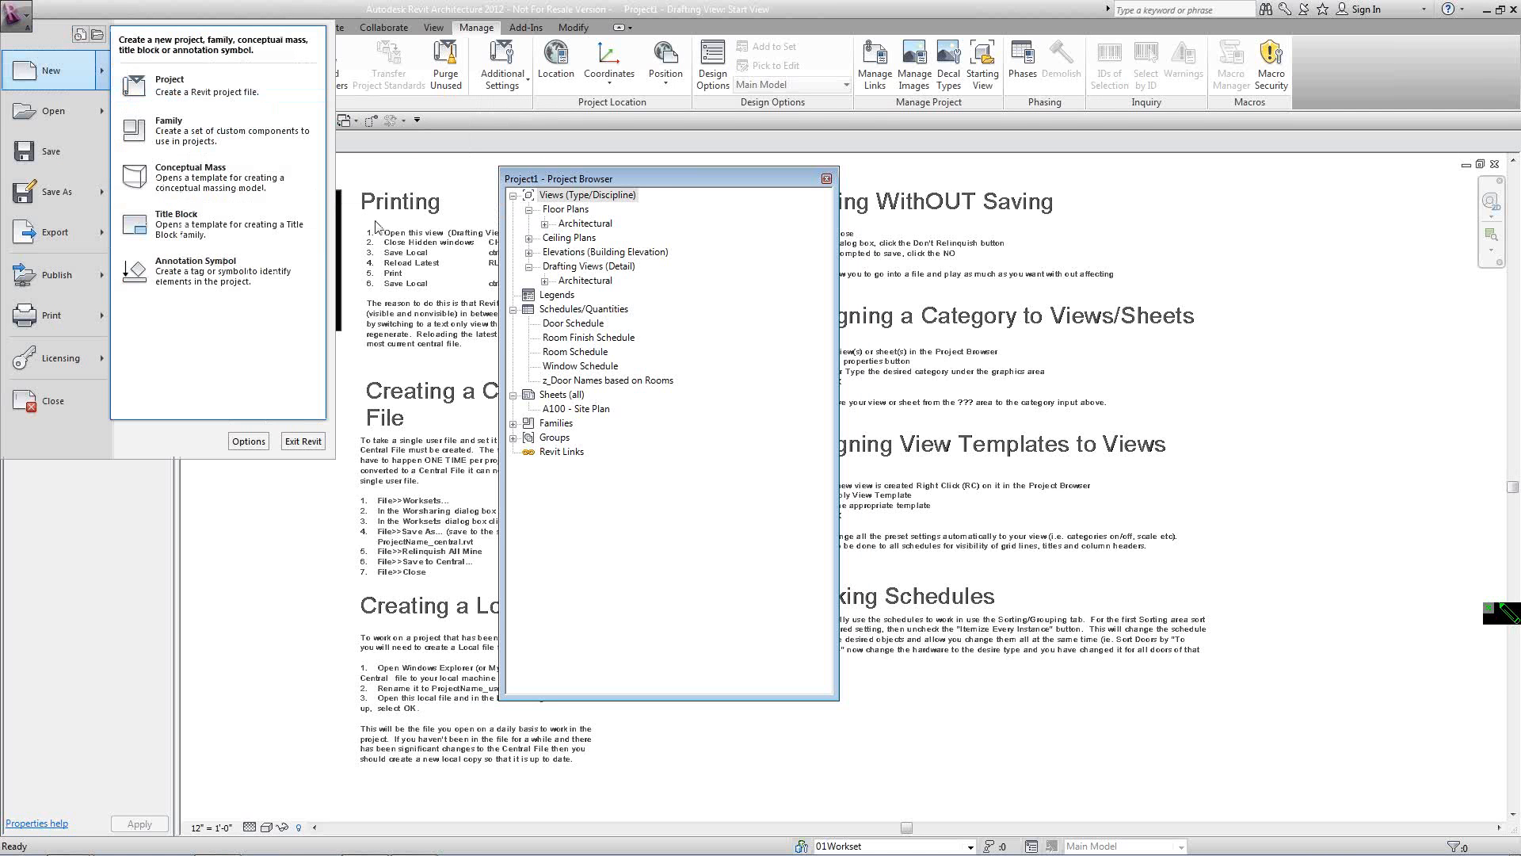
click(236, 93)
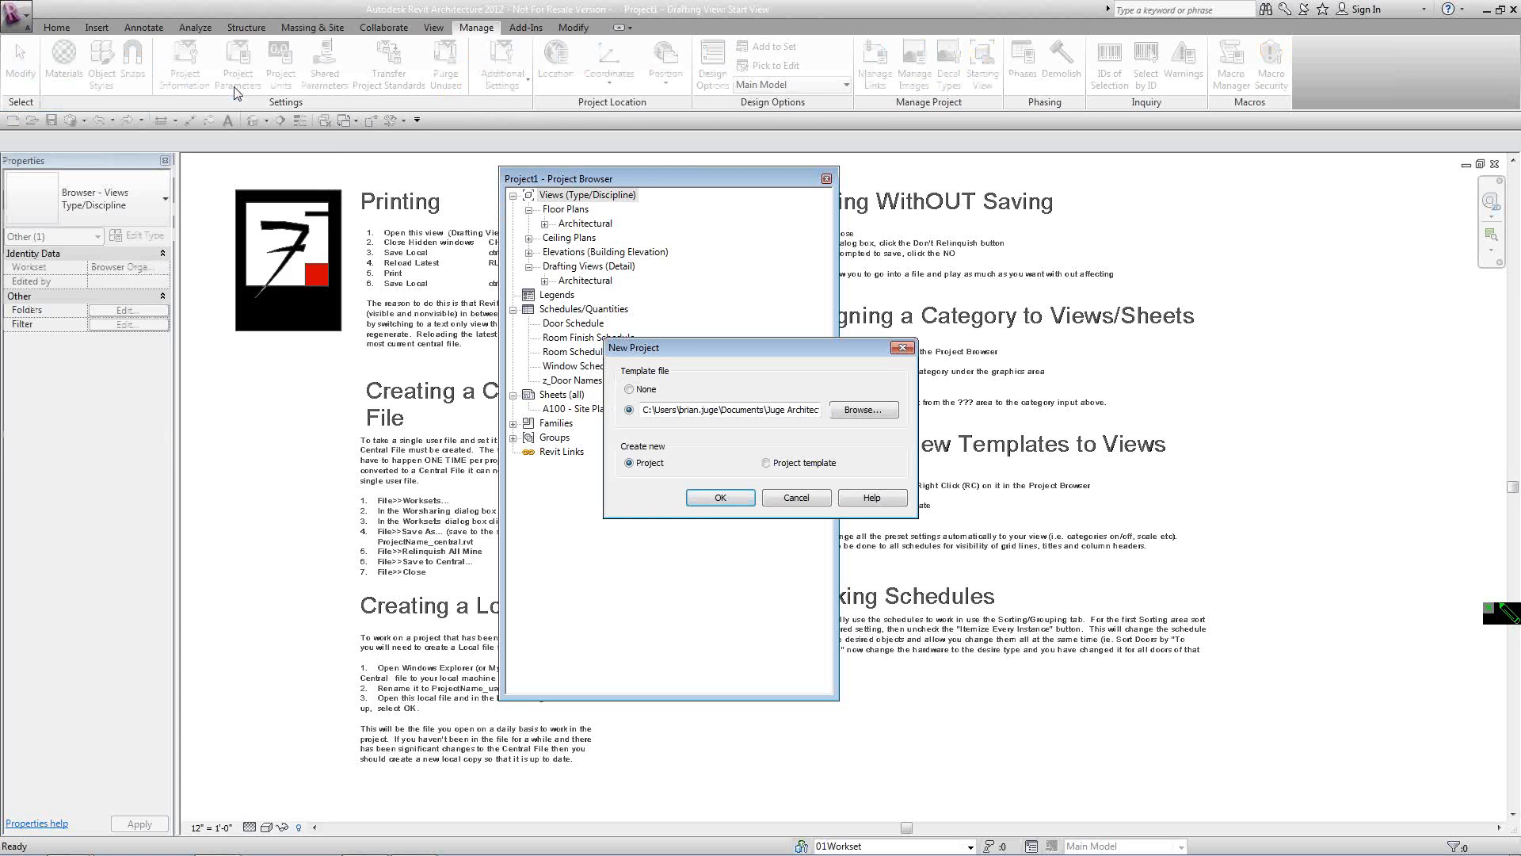
click(723, 499)
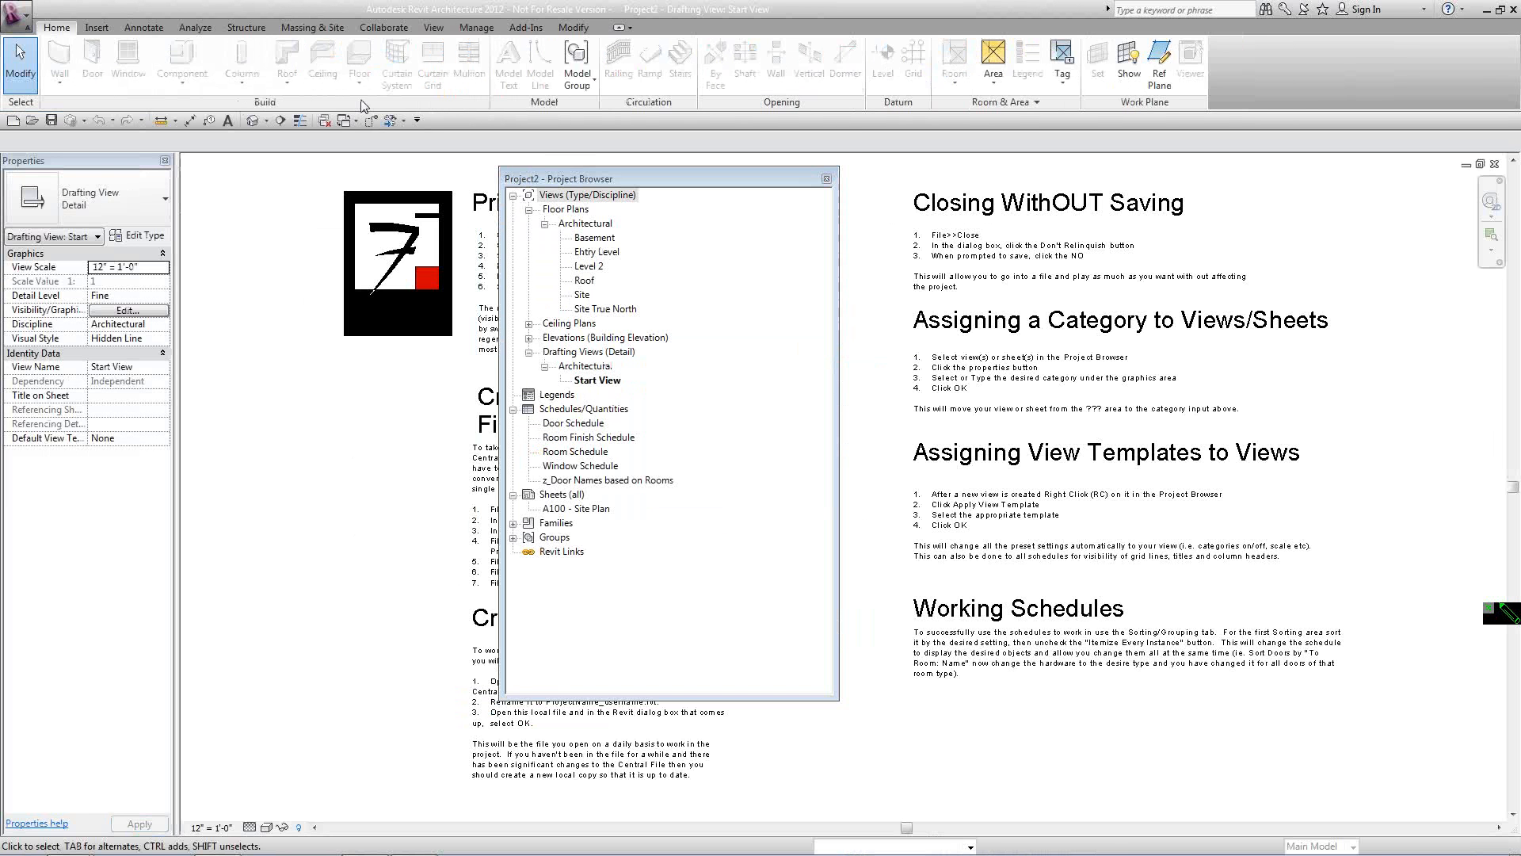
Review the project standards that can be transferred from Project1 and uncheck all the items.
click(476, 27)
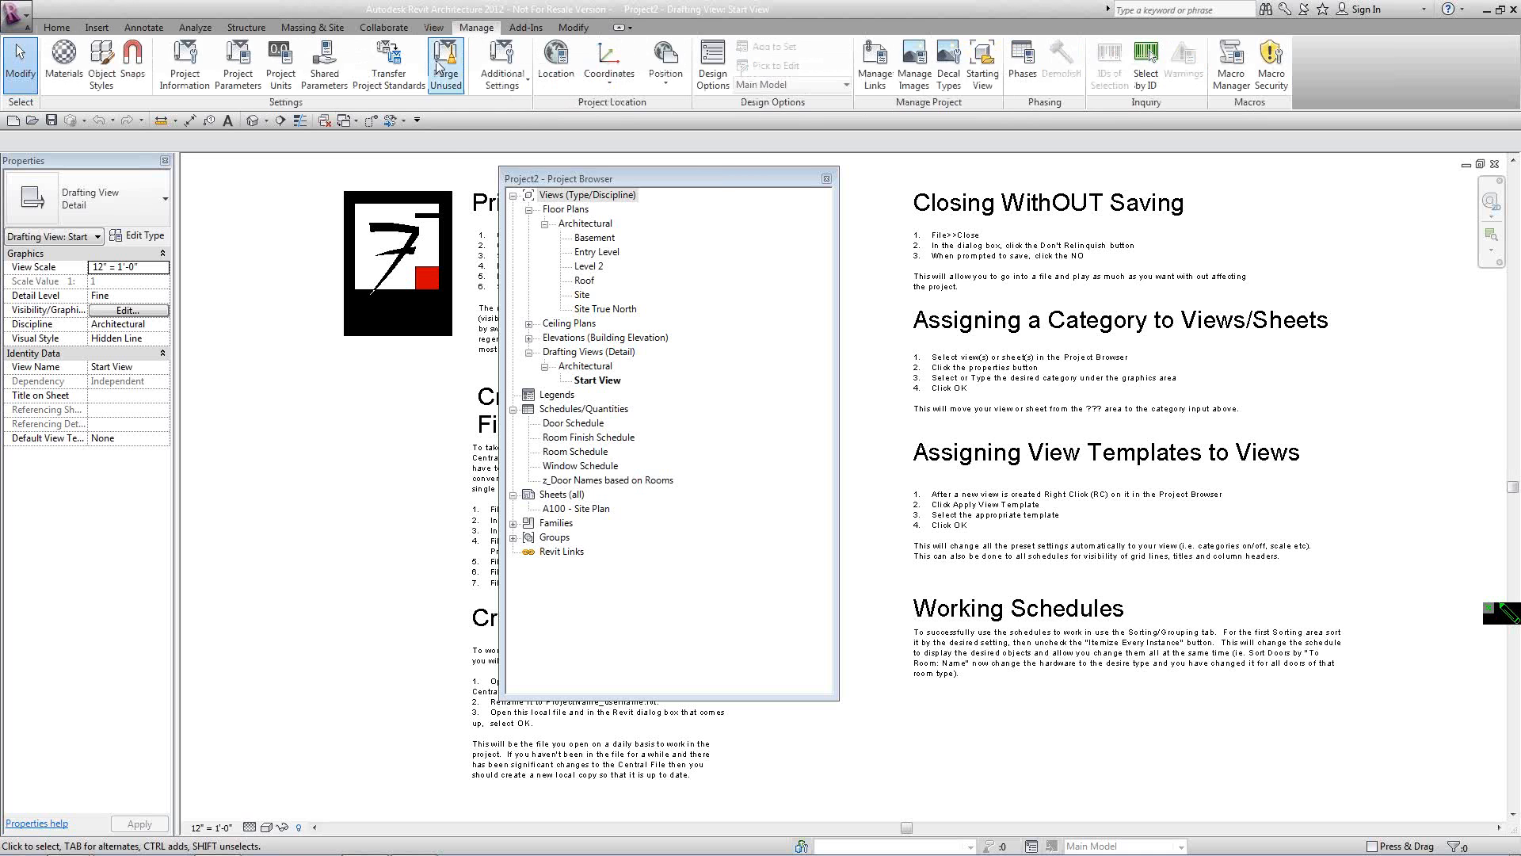
click(406, 68)
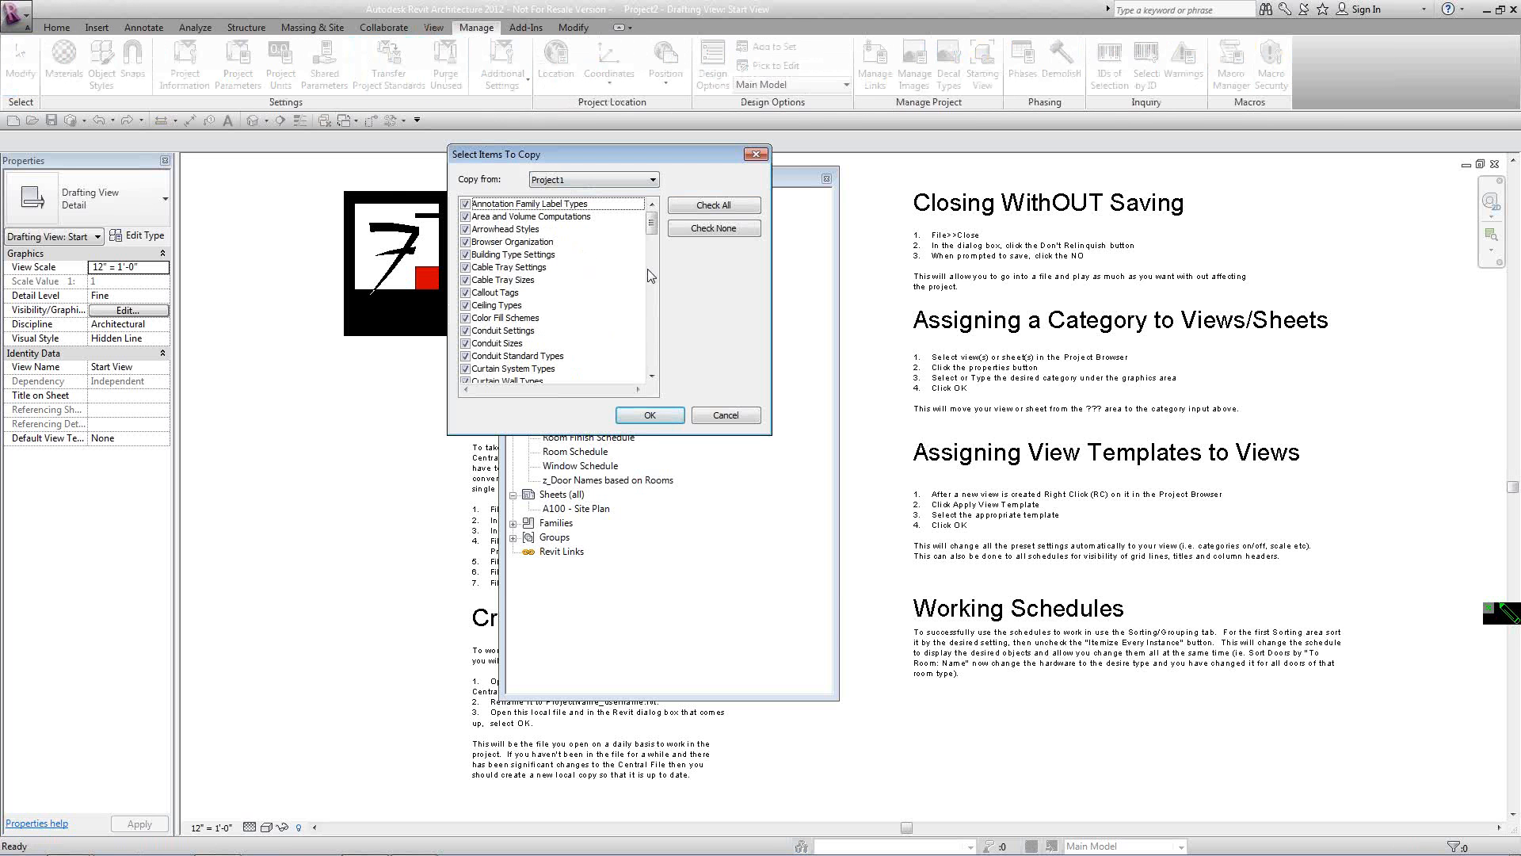
drag(650, 225, 650, 357)
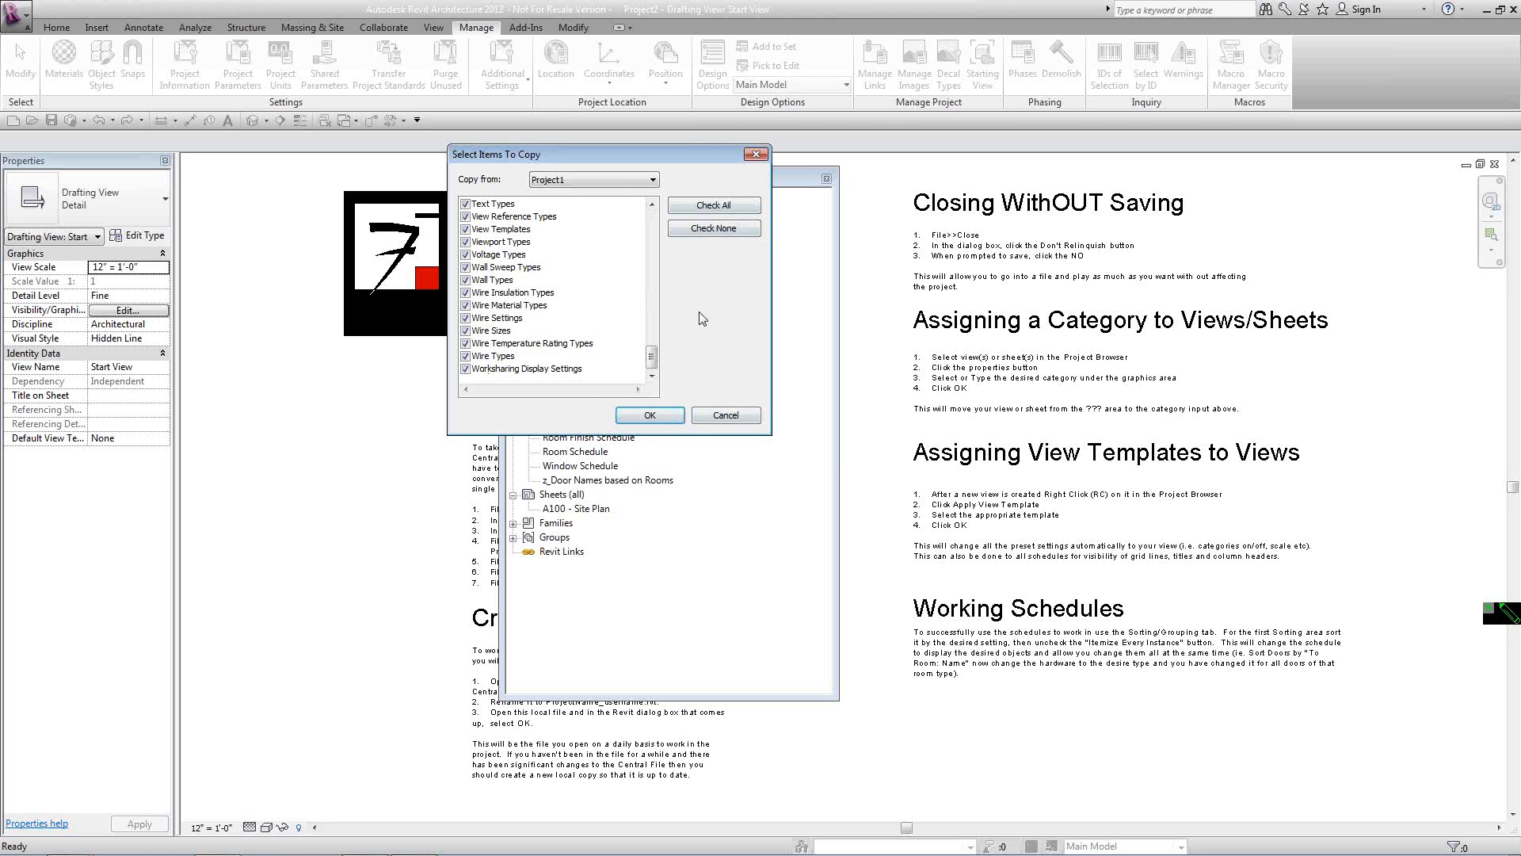
click(713, 229)
click(649, 415)
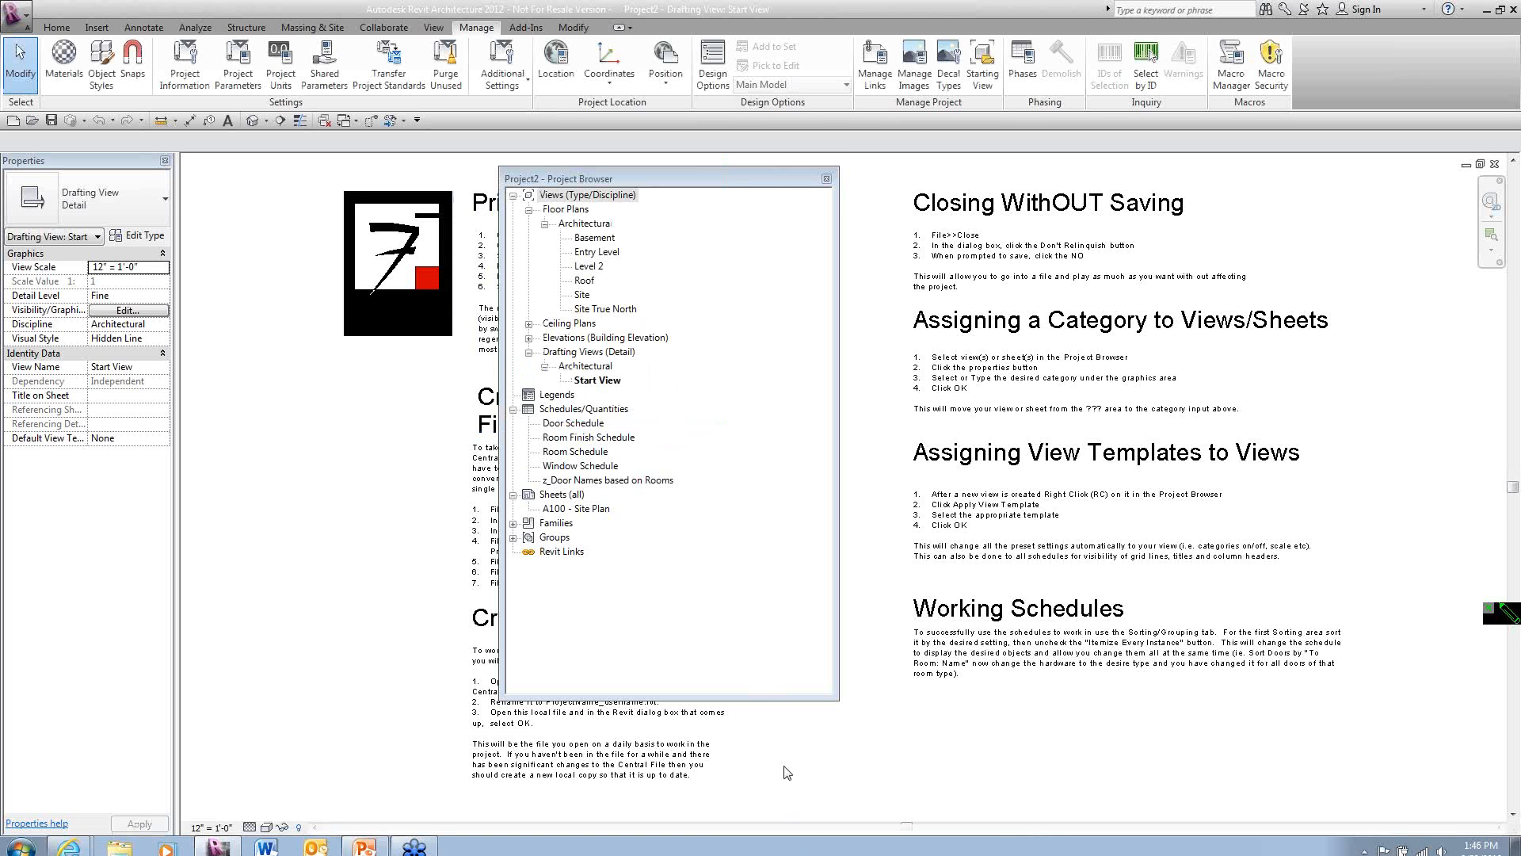
click(800, 846)
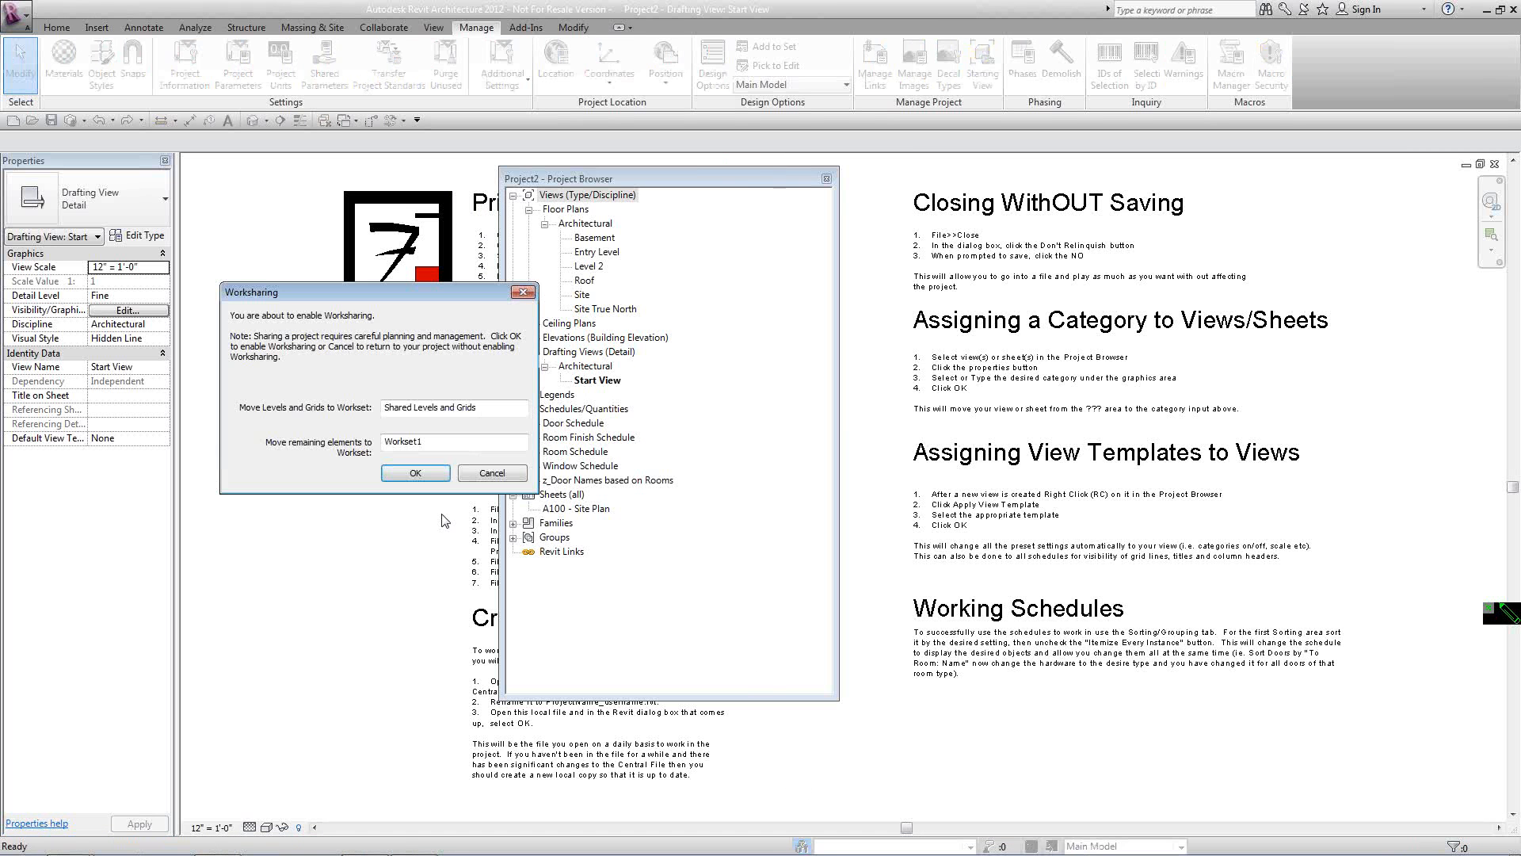
click(497, 474)
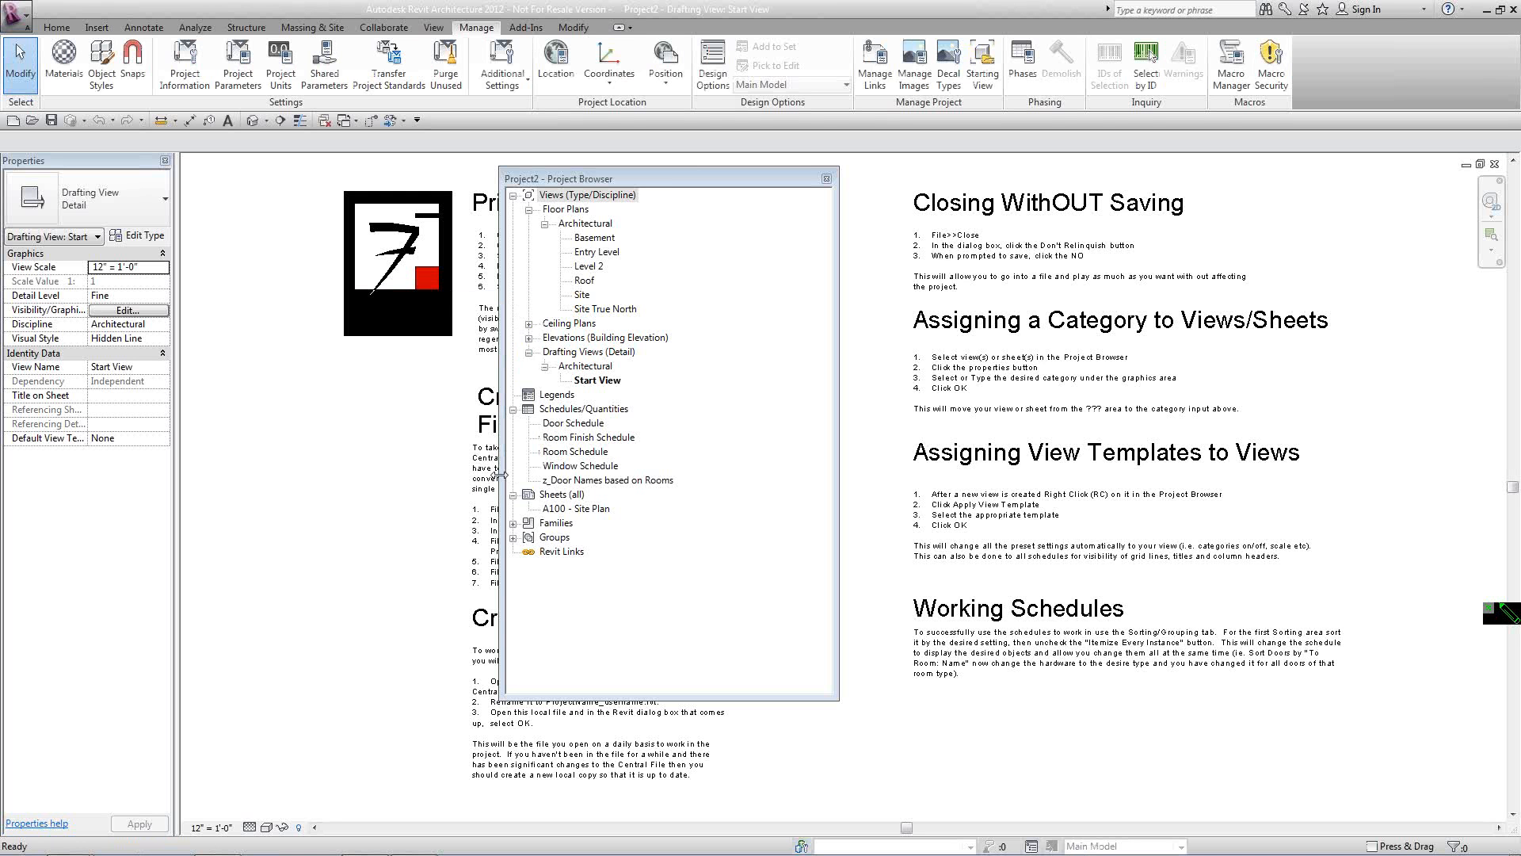
right_click(389, 427)
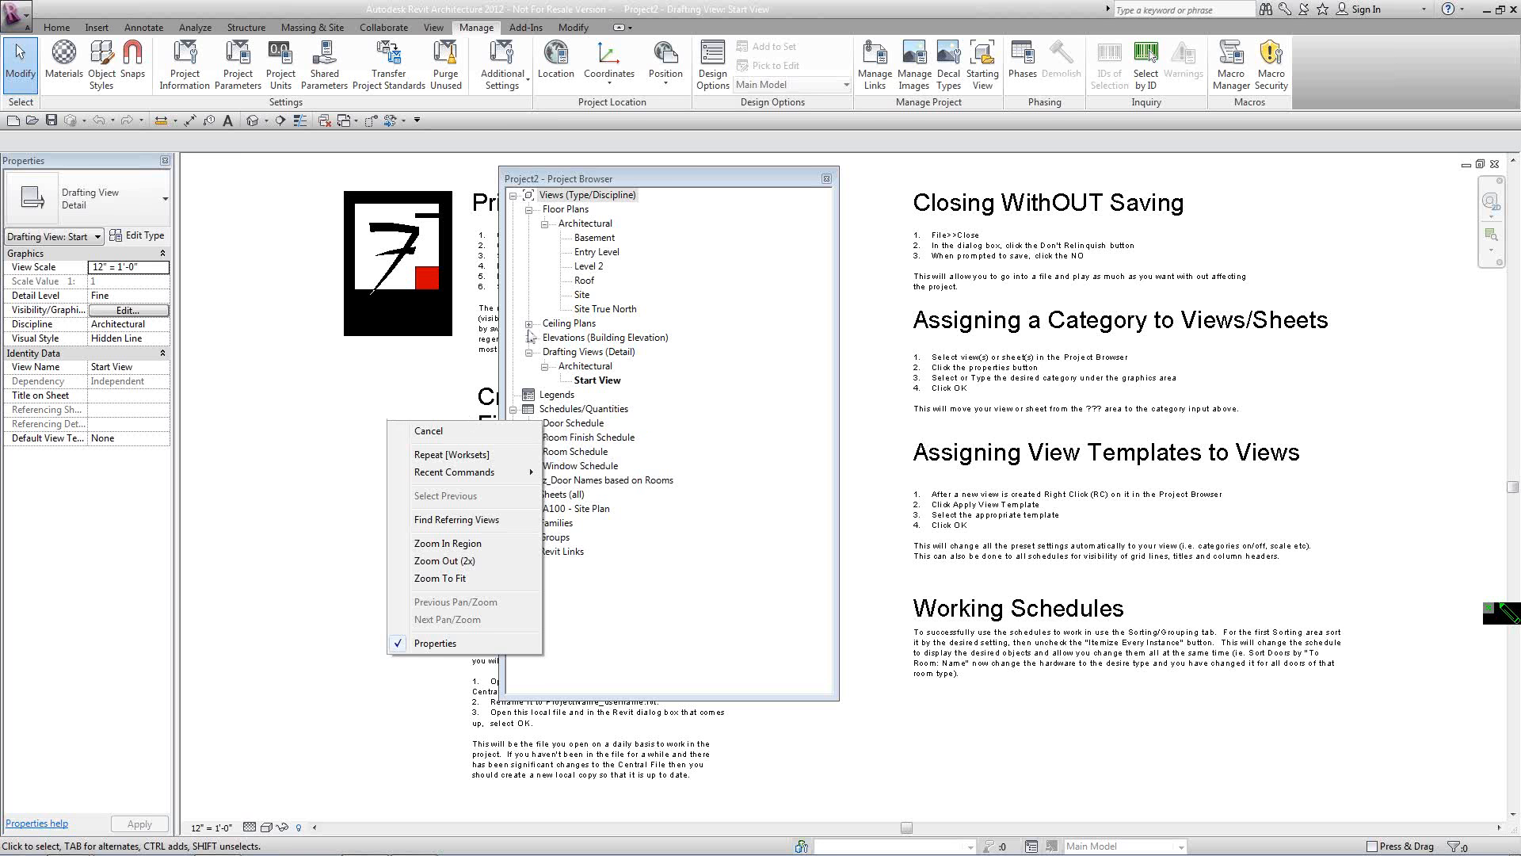
Dock the Project Browser above the Properties palette.
drag(586, 181, 146, 328)
scroll(362, 438, down, 2)
scroll(365, 445, up, 2)
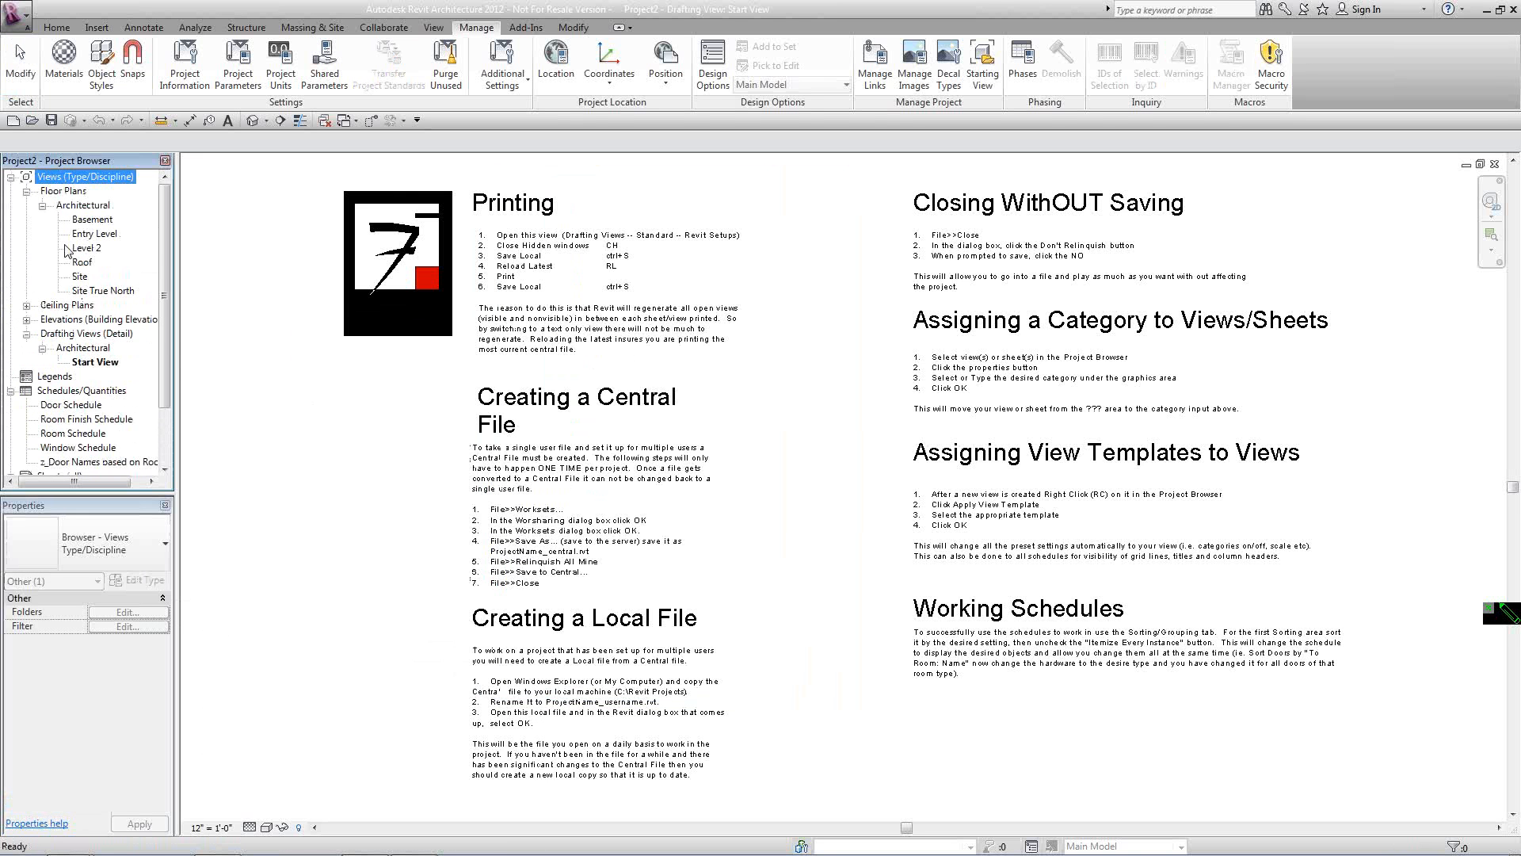
Open the Site floor plan and the Site True North floor plan to compare them.
double_click(81, 276)
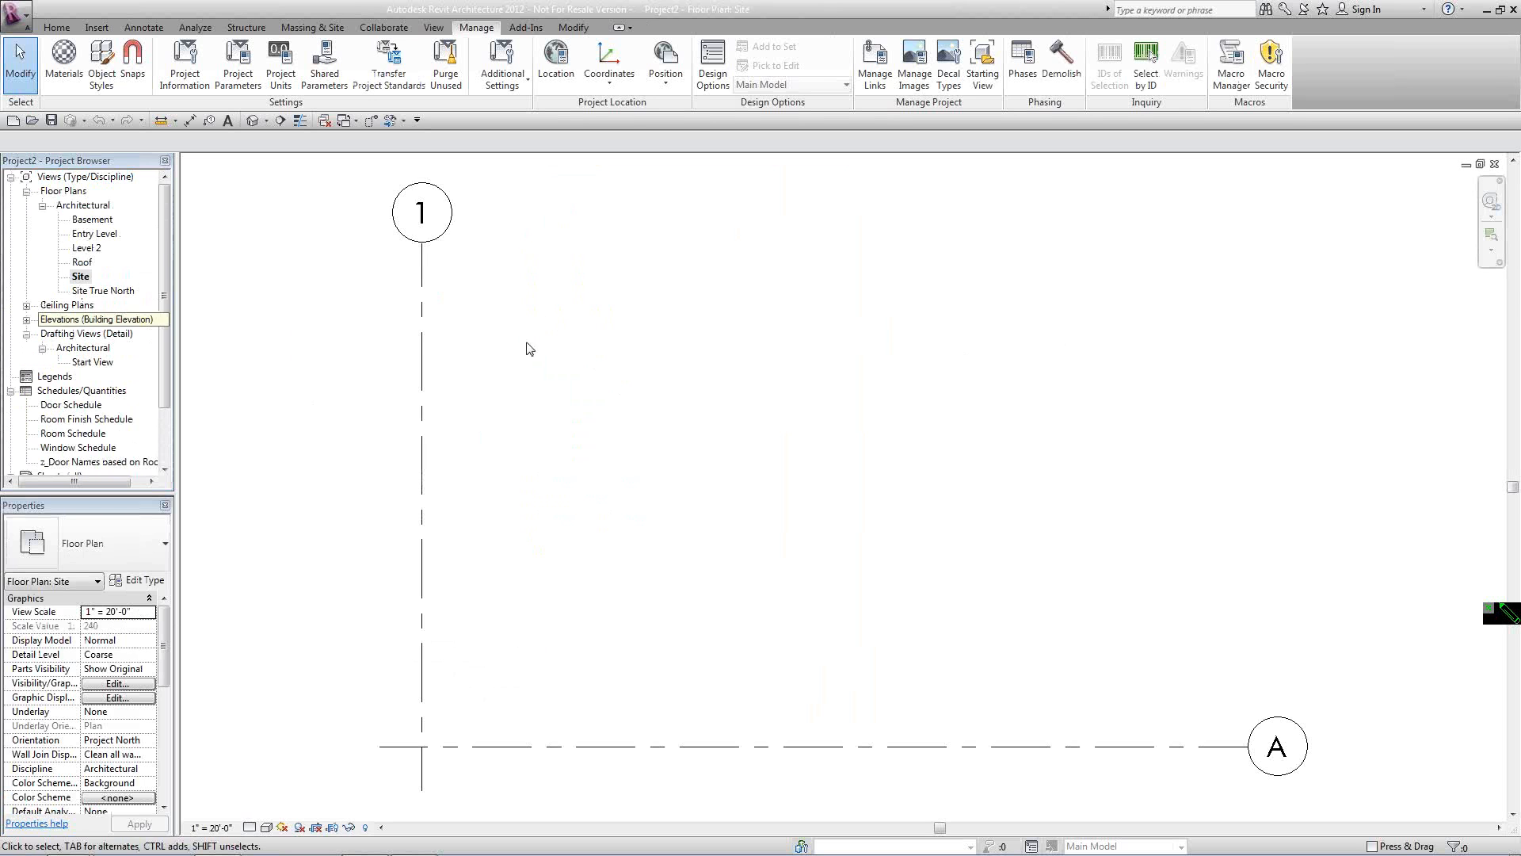
double_click(111, 291)
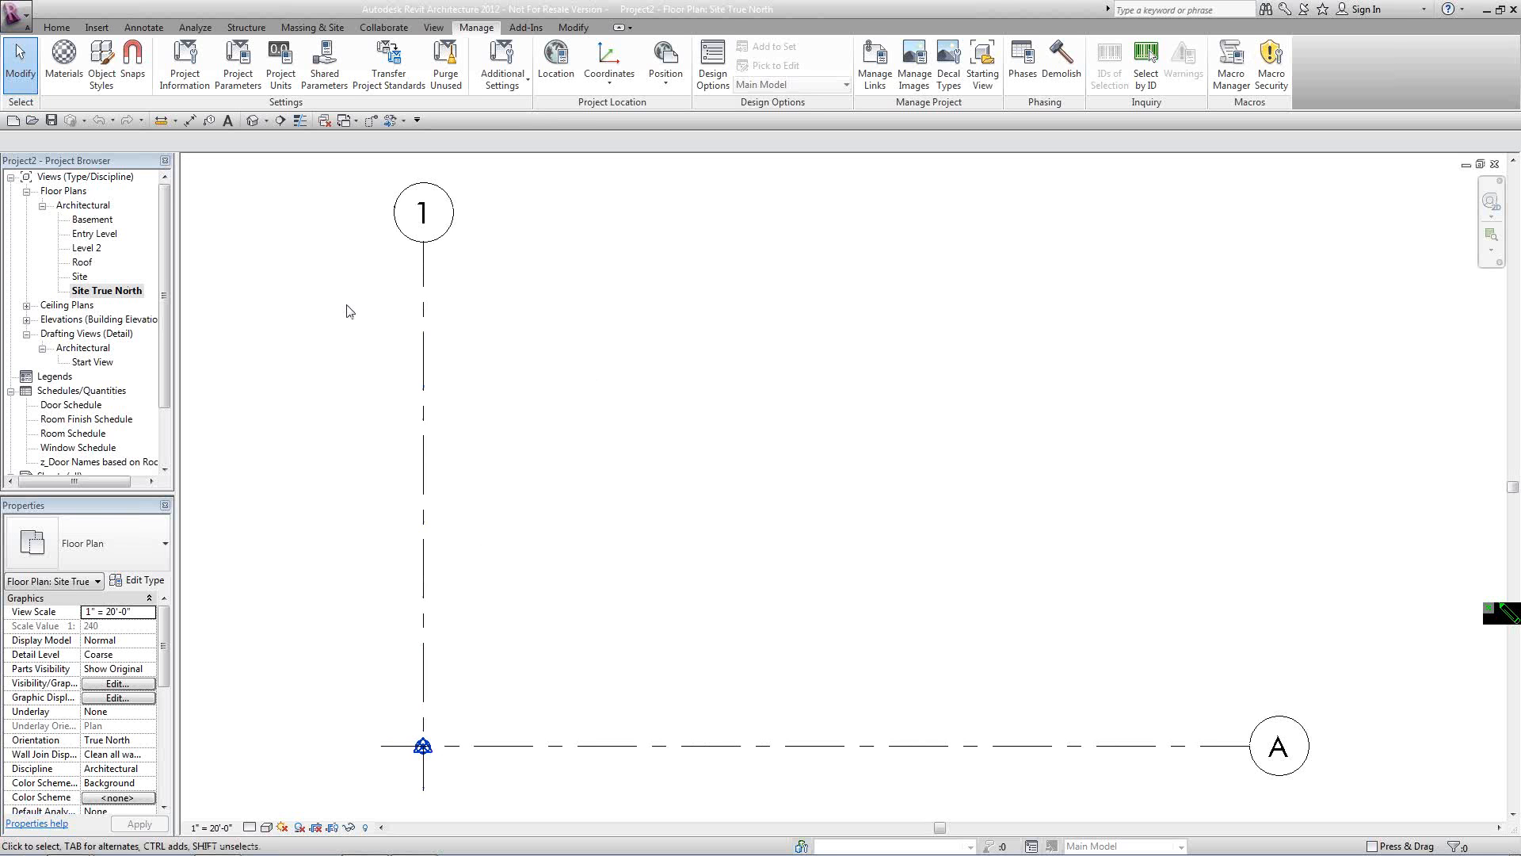
Open the Entry Level floor plan from the architectural floor plans.
double_click(89, 235)
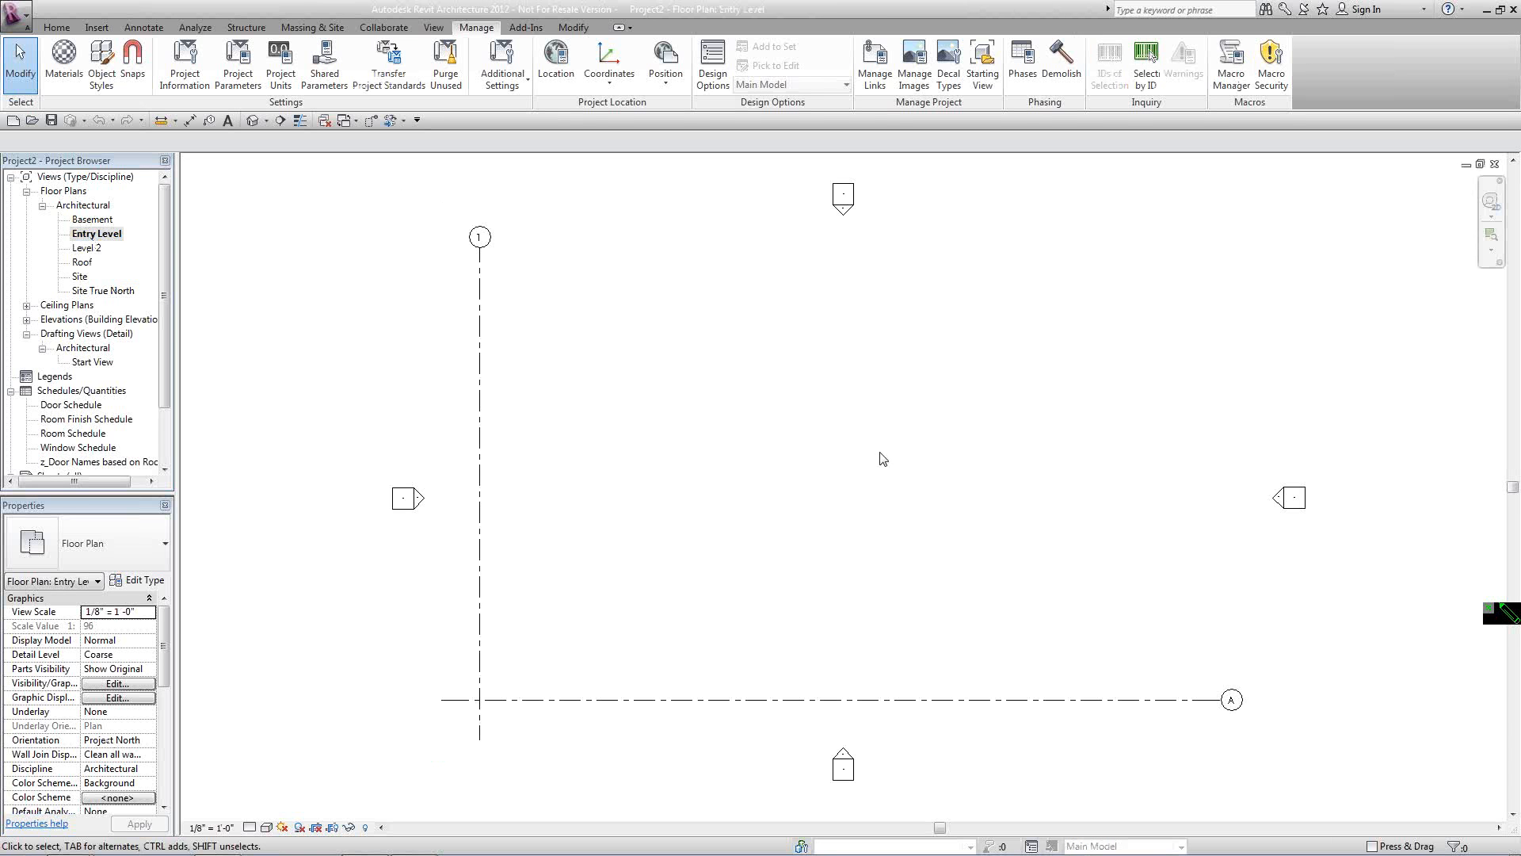
Connect the opposite elevation markers with temporary red freehand annotation lines over the plan and clear the annotations.
key(F9)
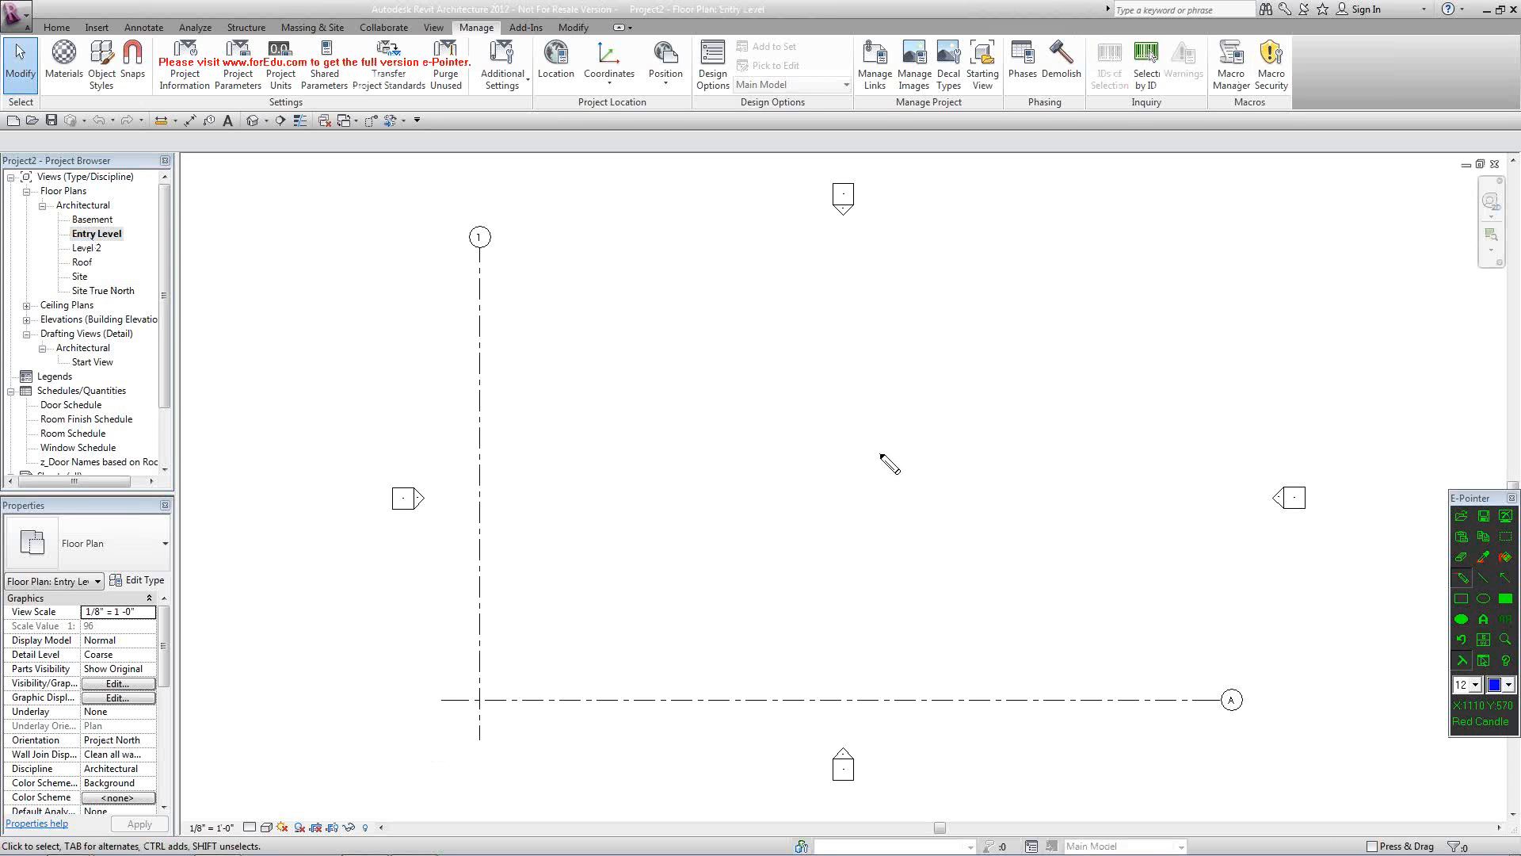
click(889, 503)
drag(889, 503, 893, 503)
click(1508, 685)
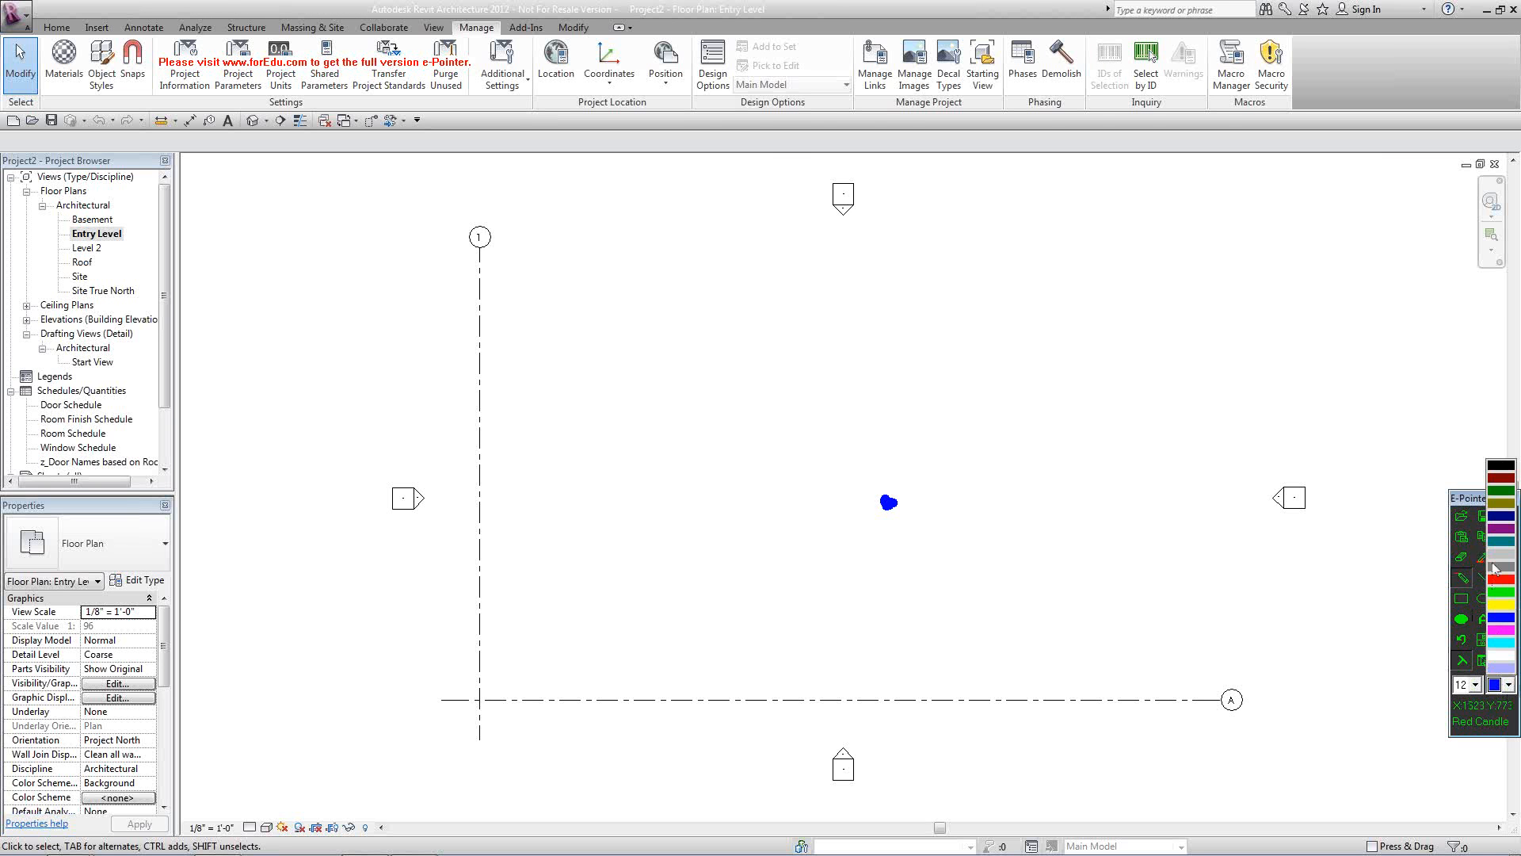
click(1503, 585)
mouse_move(423, 496)
mouse_down()
mouse_move(740, 519)
mouse_move(1283, 519)
mouse_up()
drag(845, 207, 844, 757)
drag(884, 535, 896, 537)
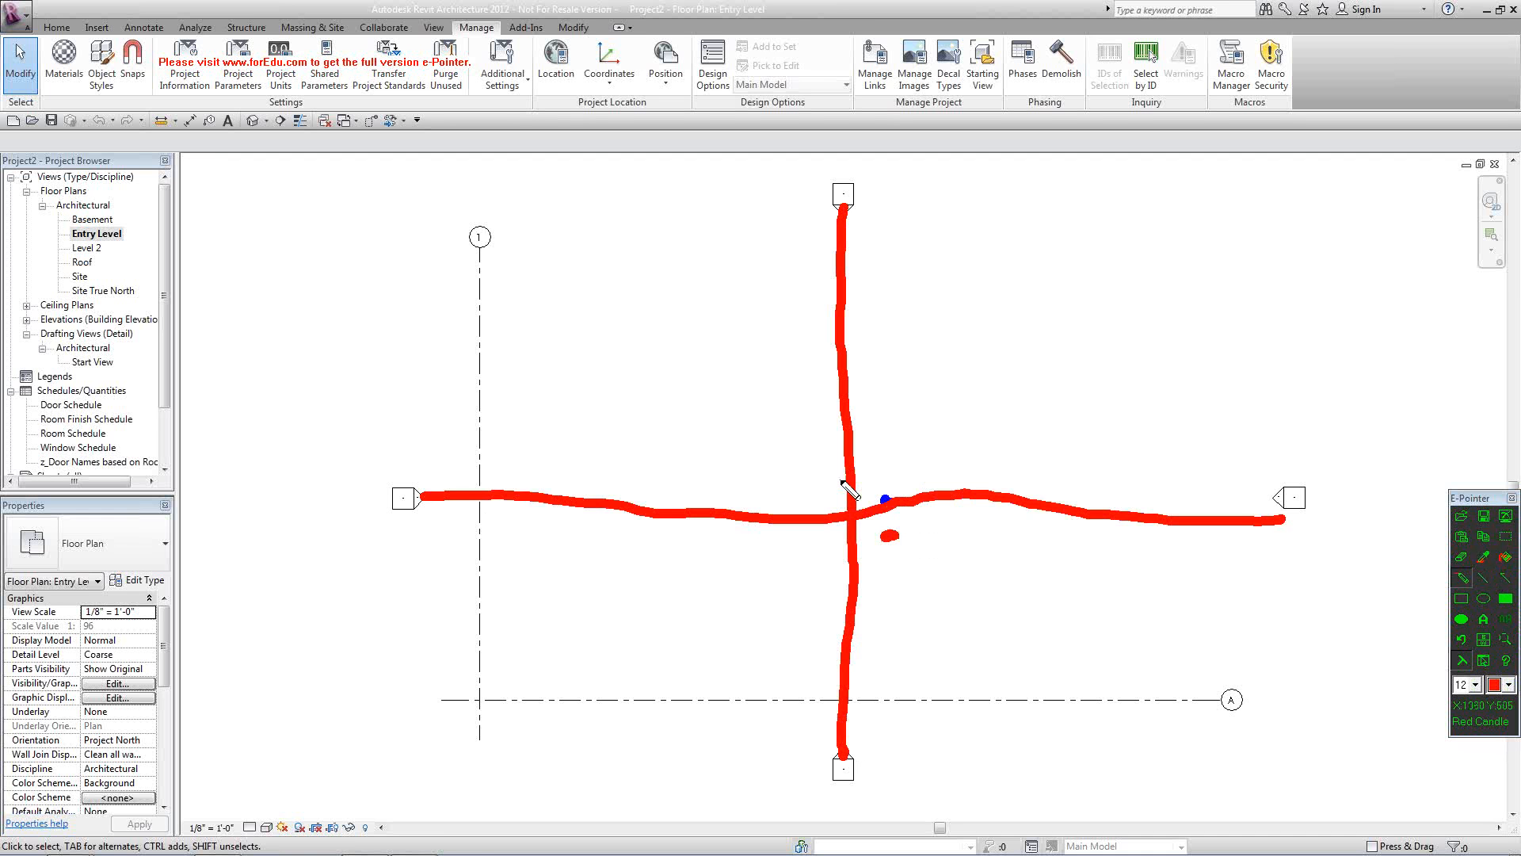
key(Escape)
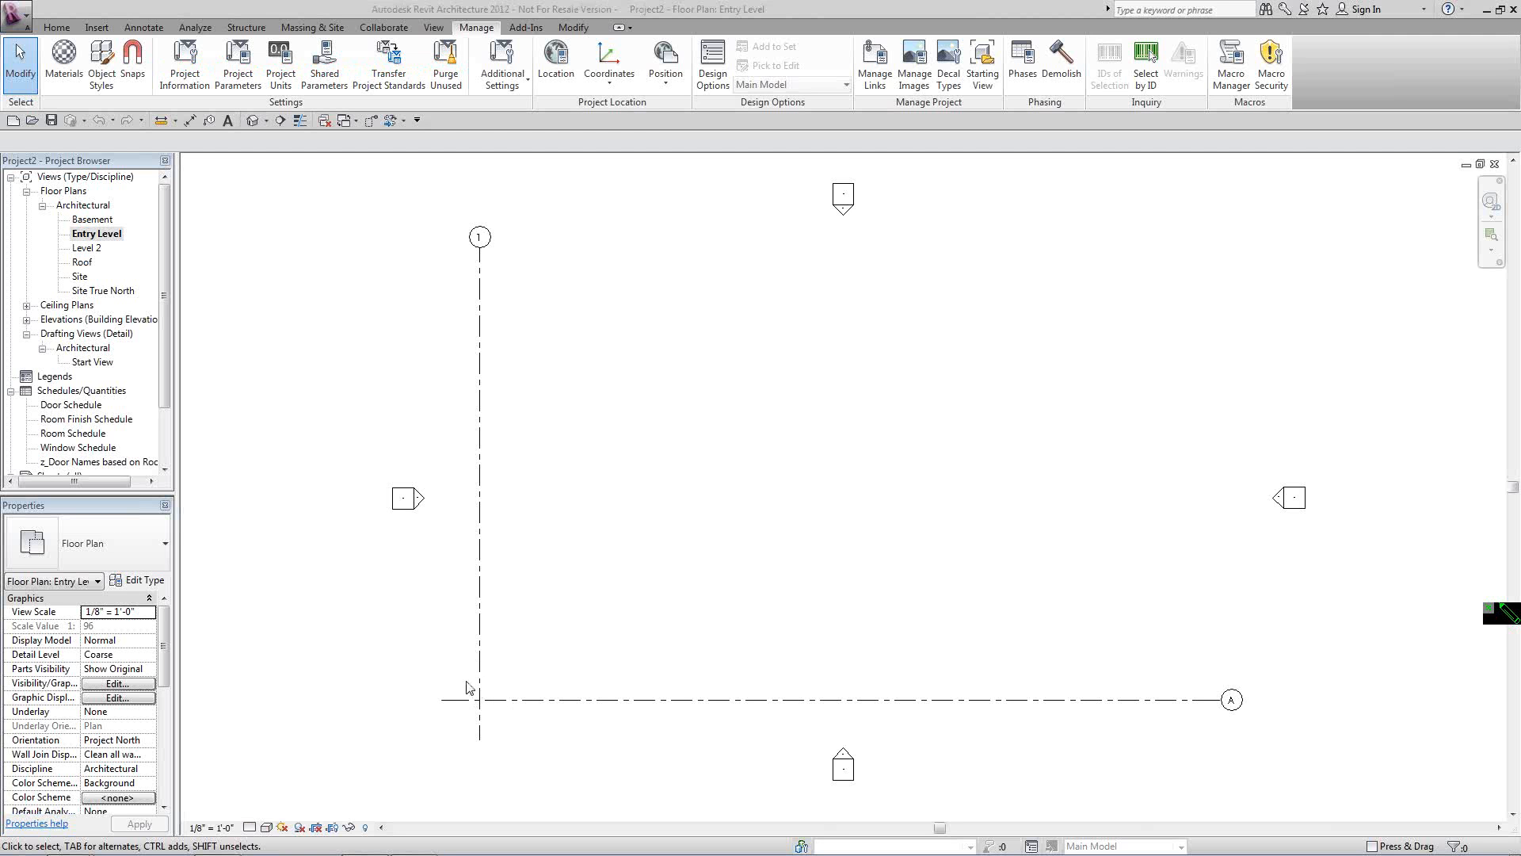
Reveal the hidden elements to inspect the project base and survey points at the crossing of grids 1 and A, and end the reveal mode.
click(365, 827)
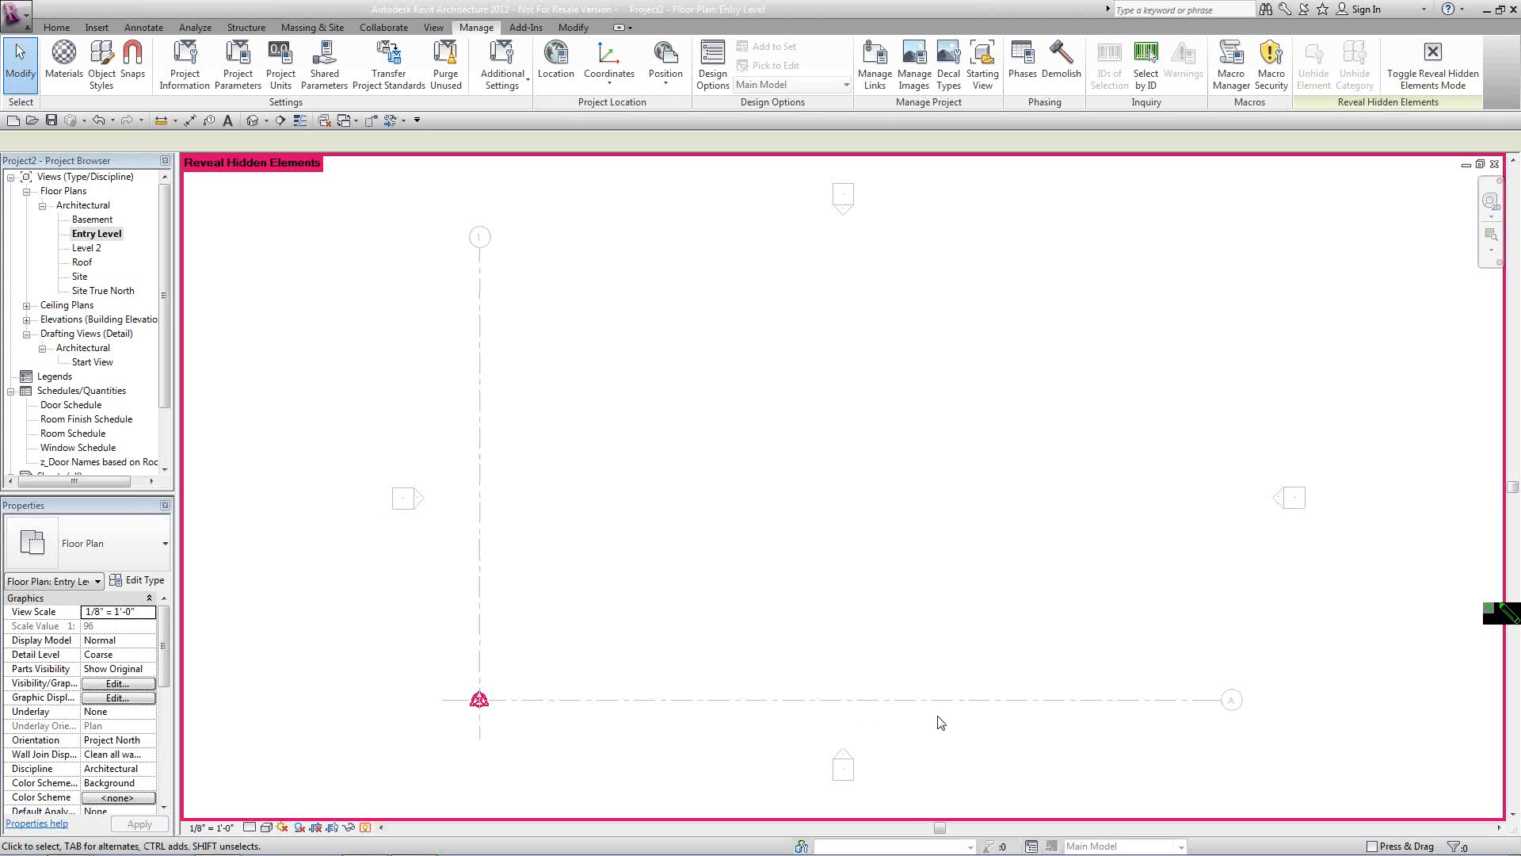
drag(453, 665, 519, 733)
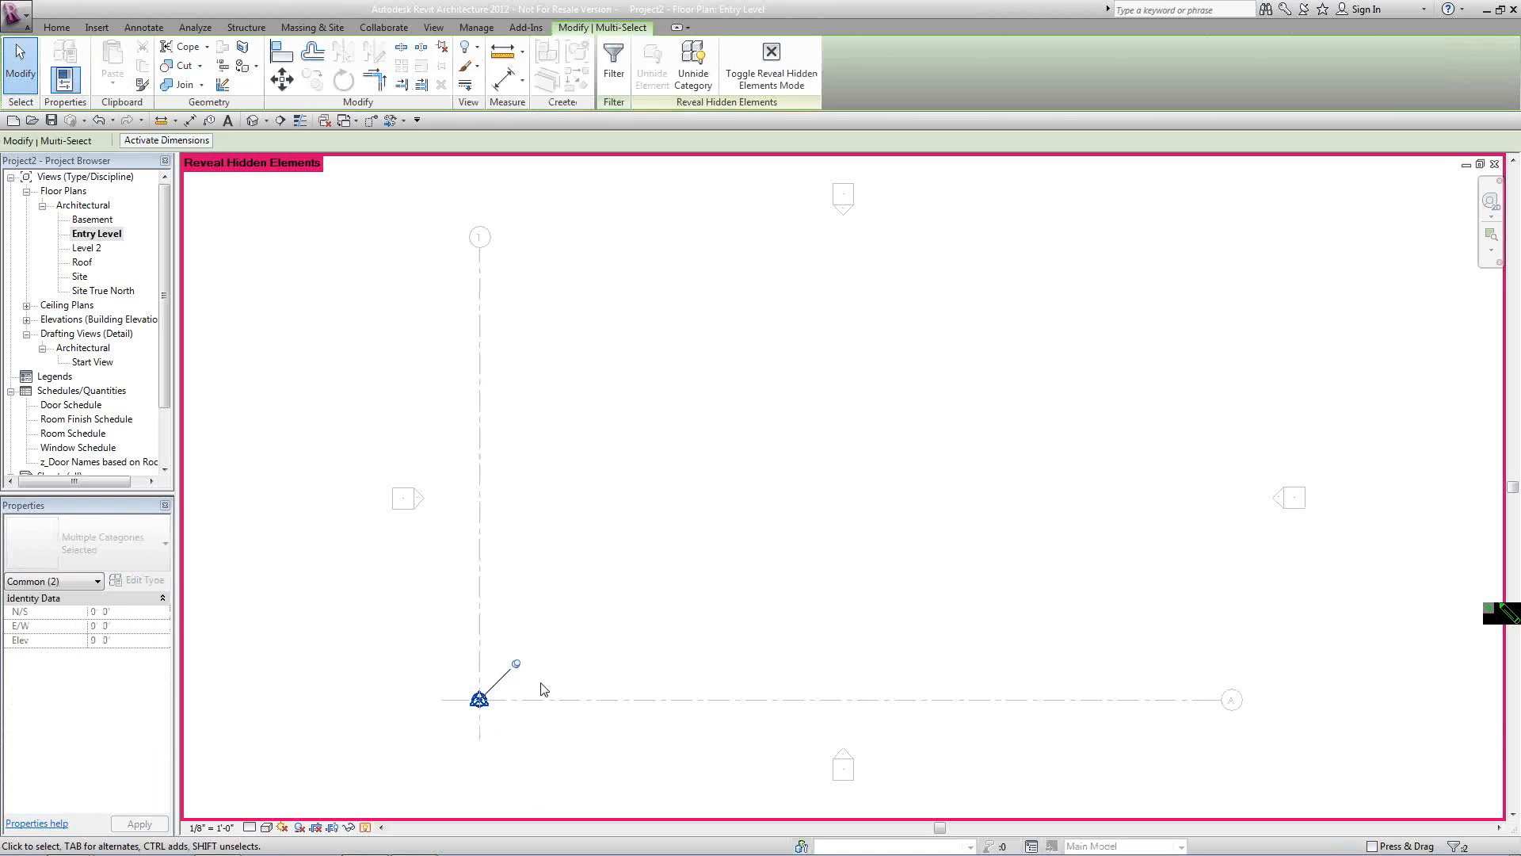
click(527, 567)
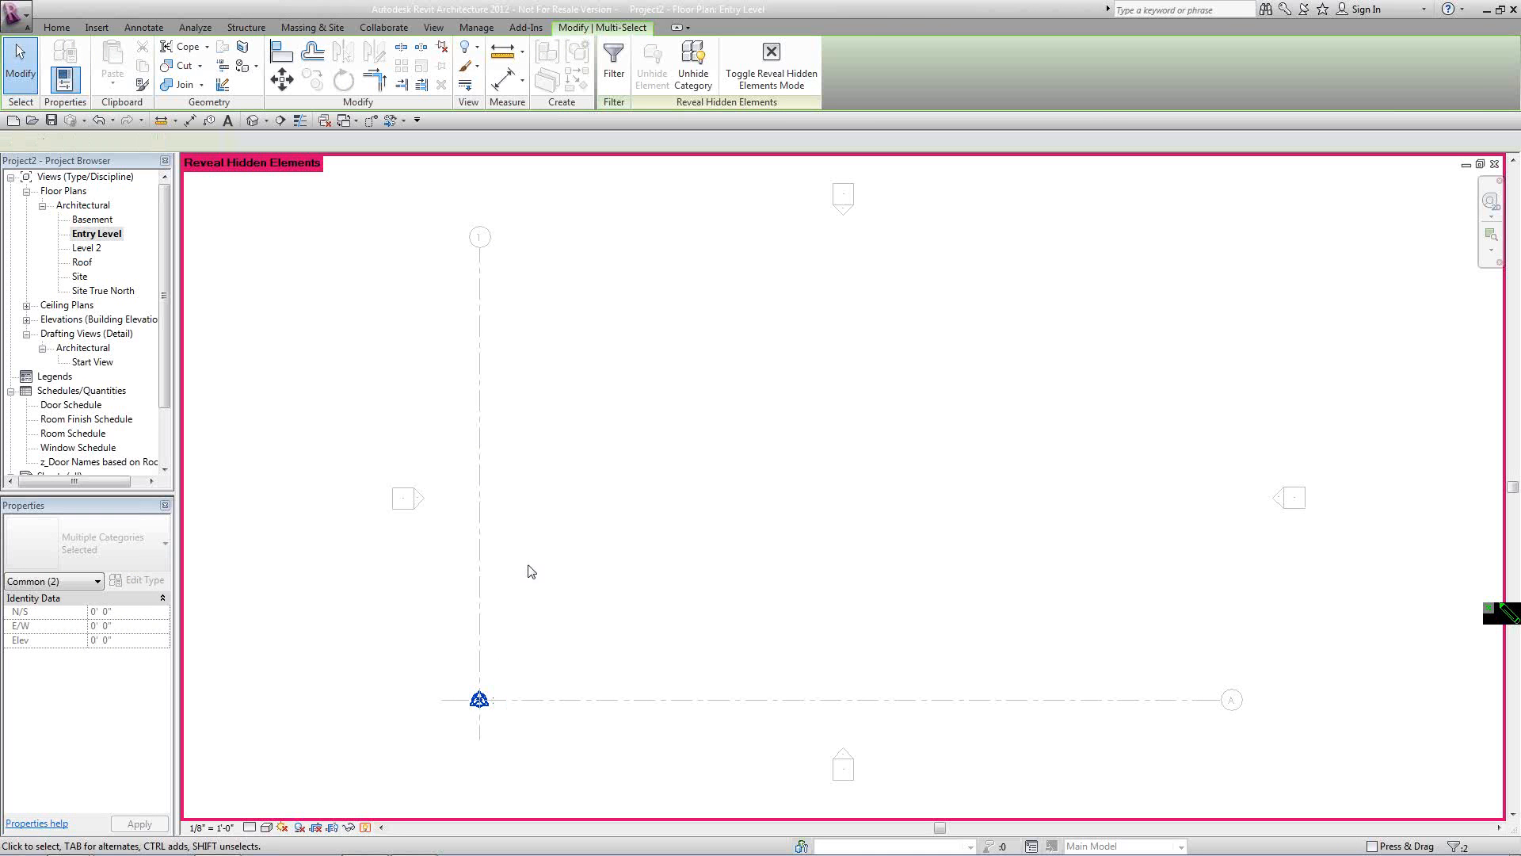
click(365, 826)
click(483, 572)
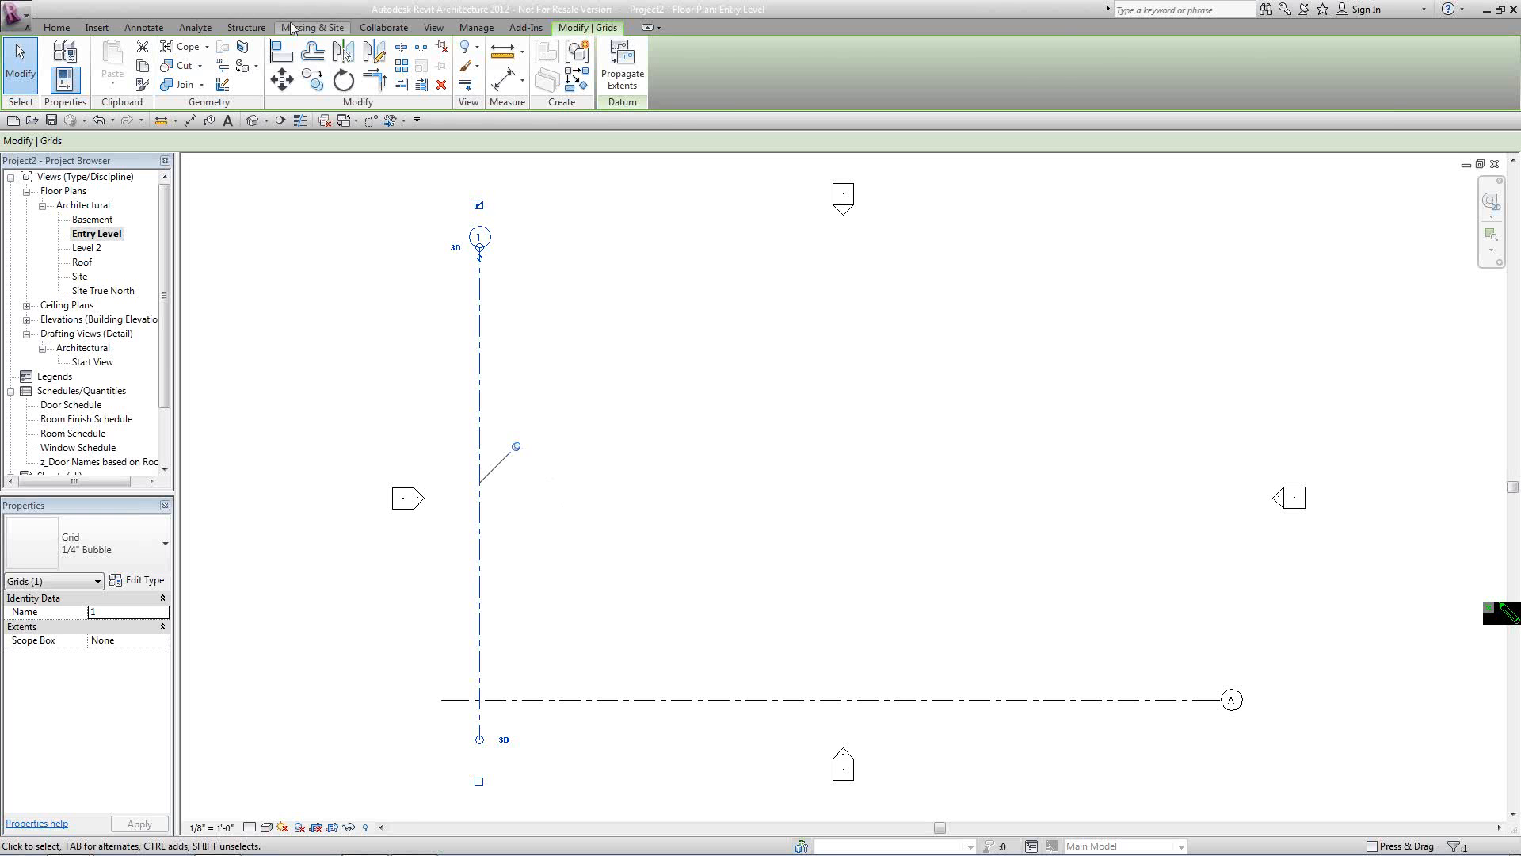
Transfer the project standards from Project1, leaving out Cable Tray Sizes.
click(478, 28)
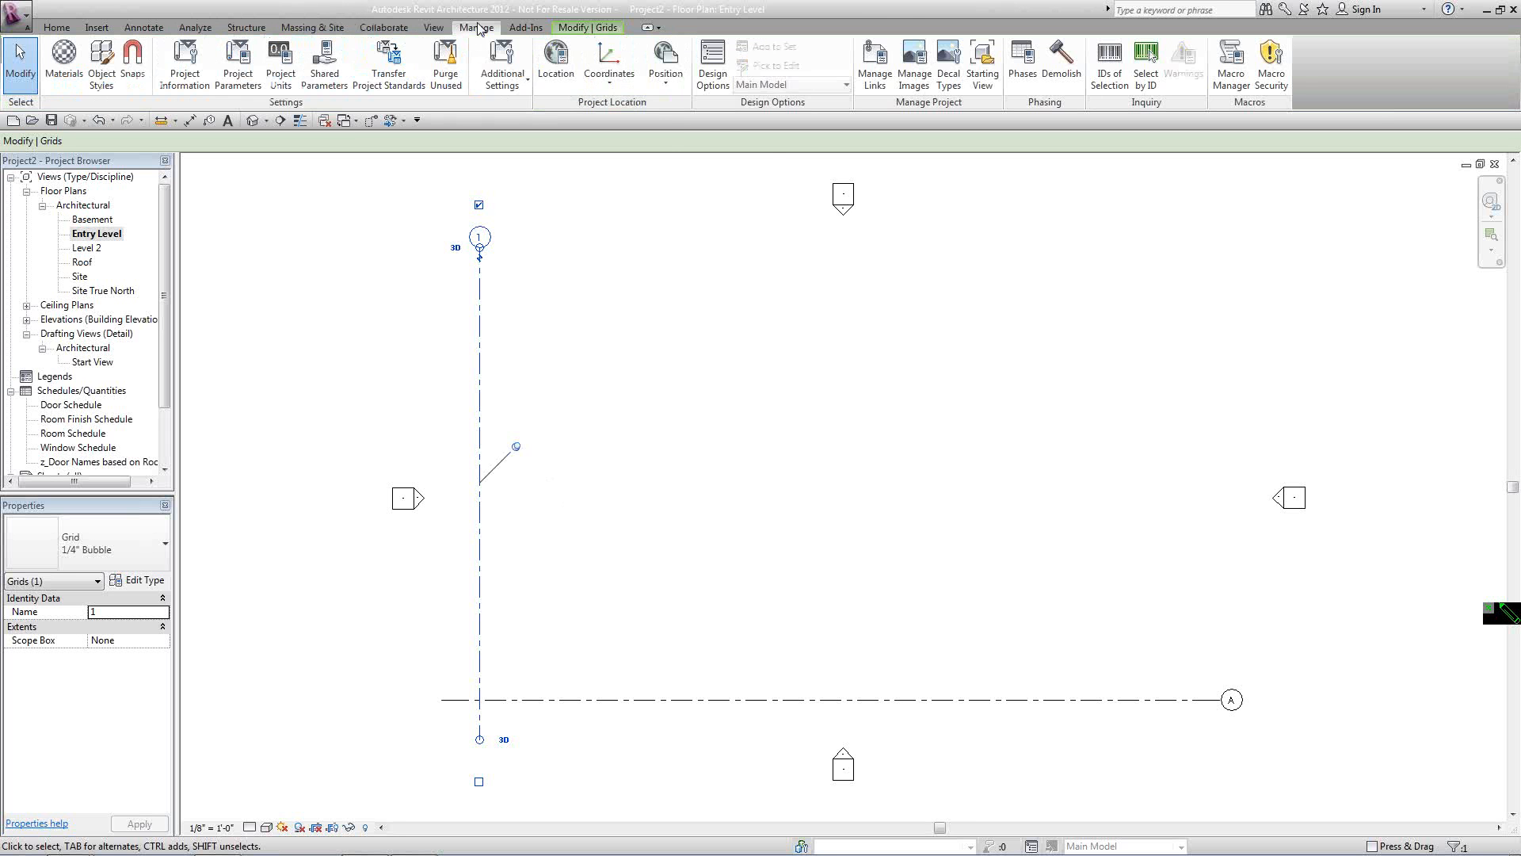
click(383, 75)
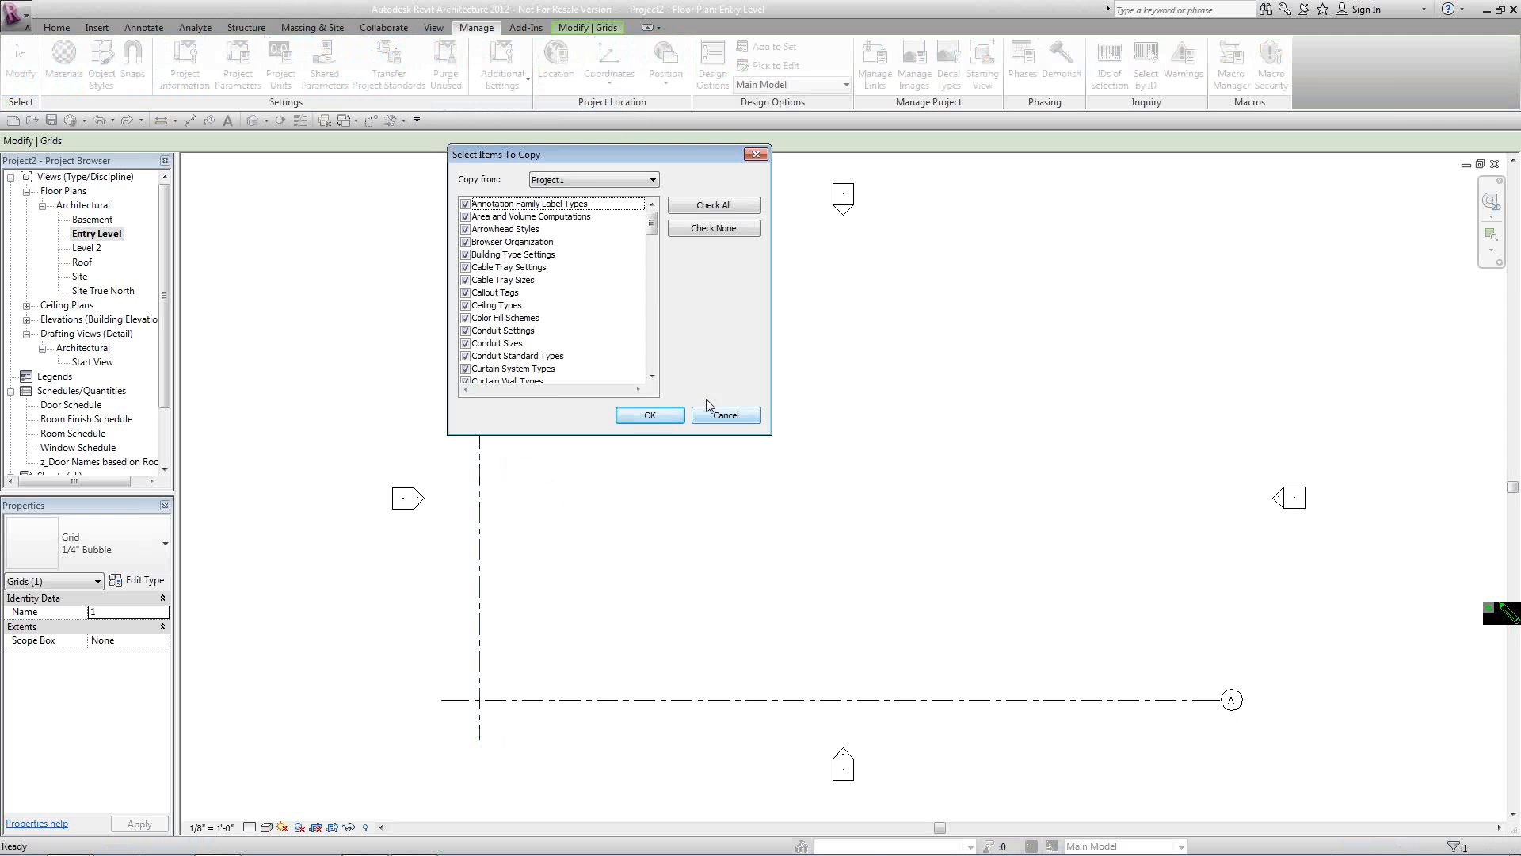
drag(652, 230, 654, 253)
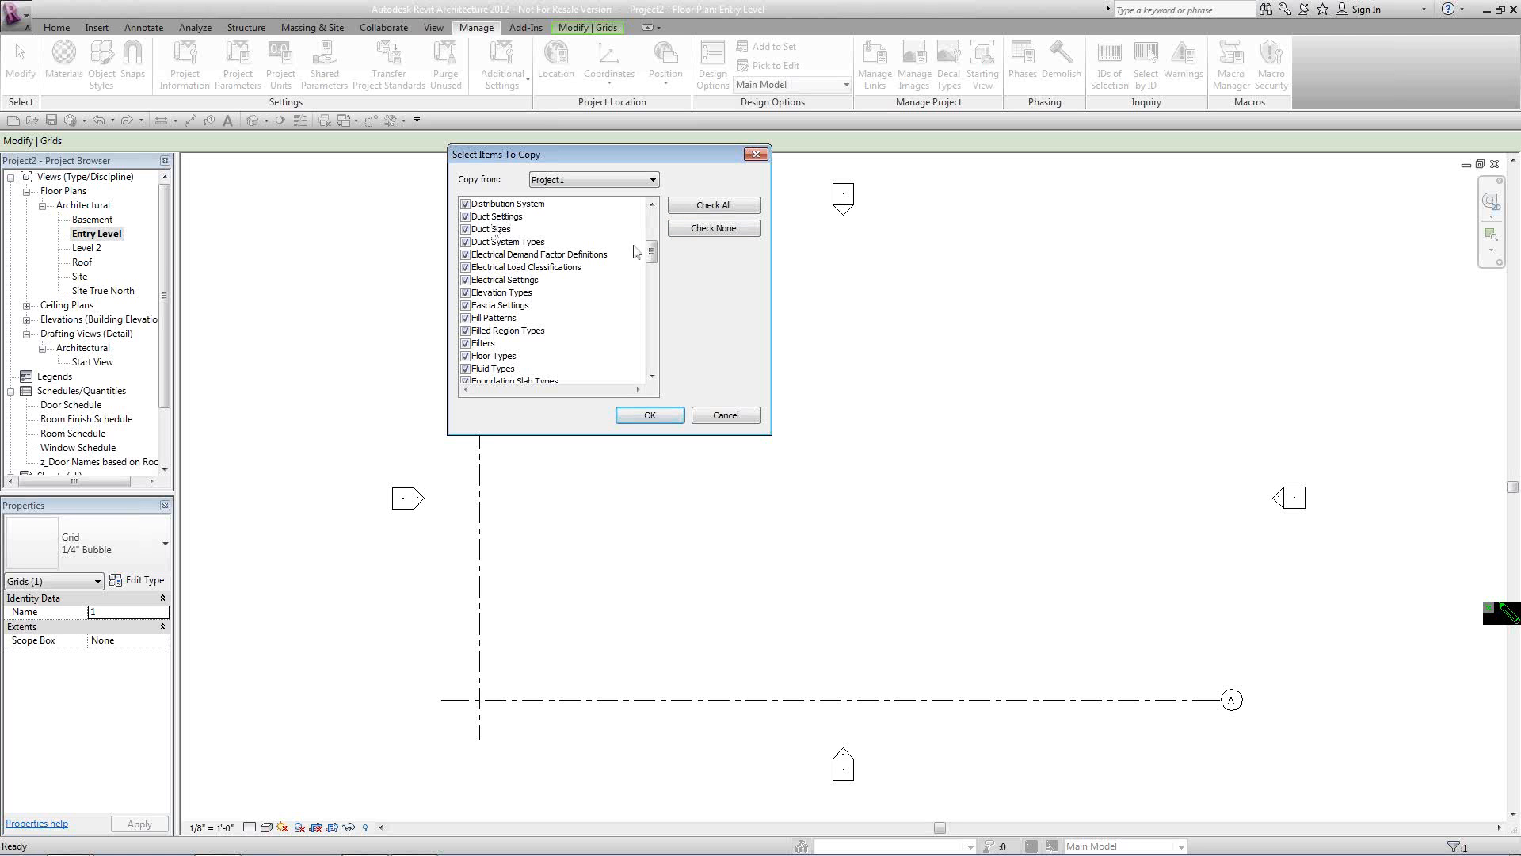
scroll(636, 250, up, 8)
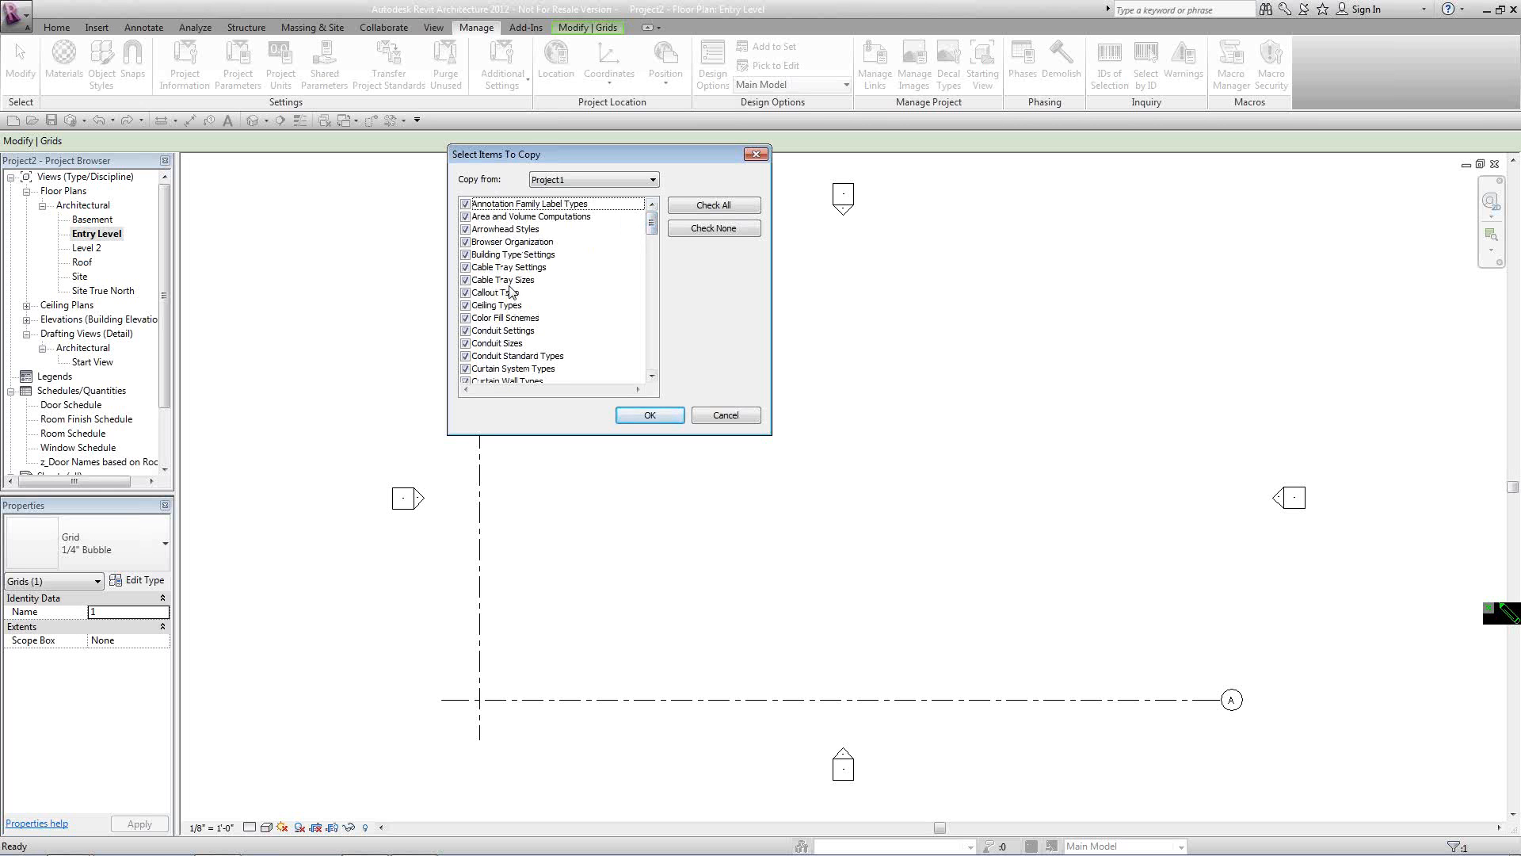
click(465, 280)
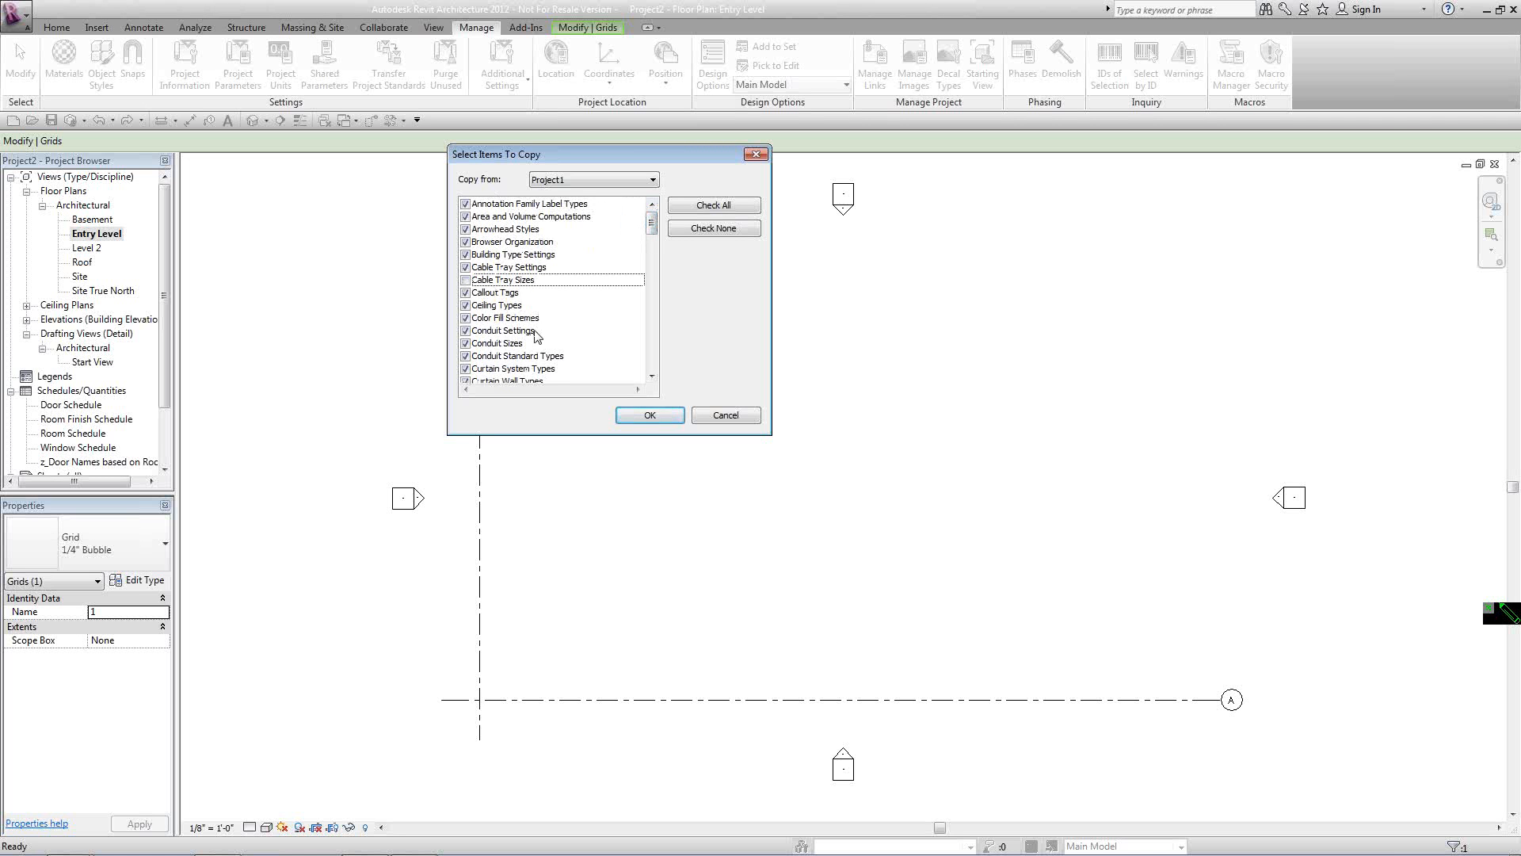
click(648, 412)
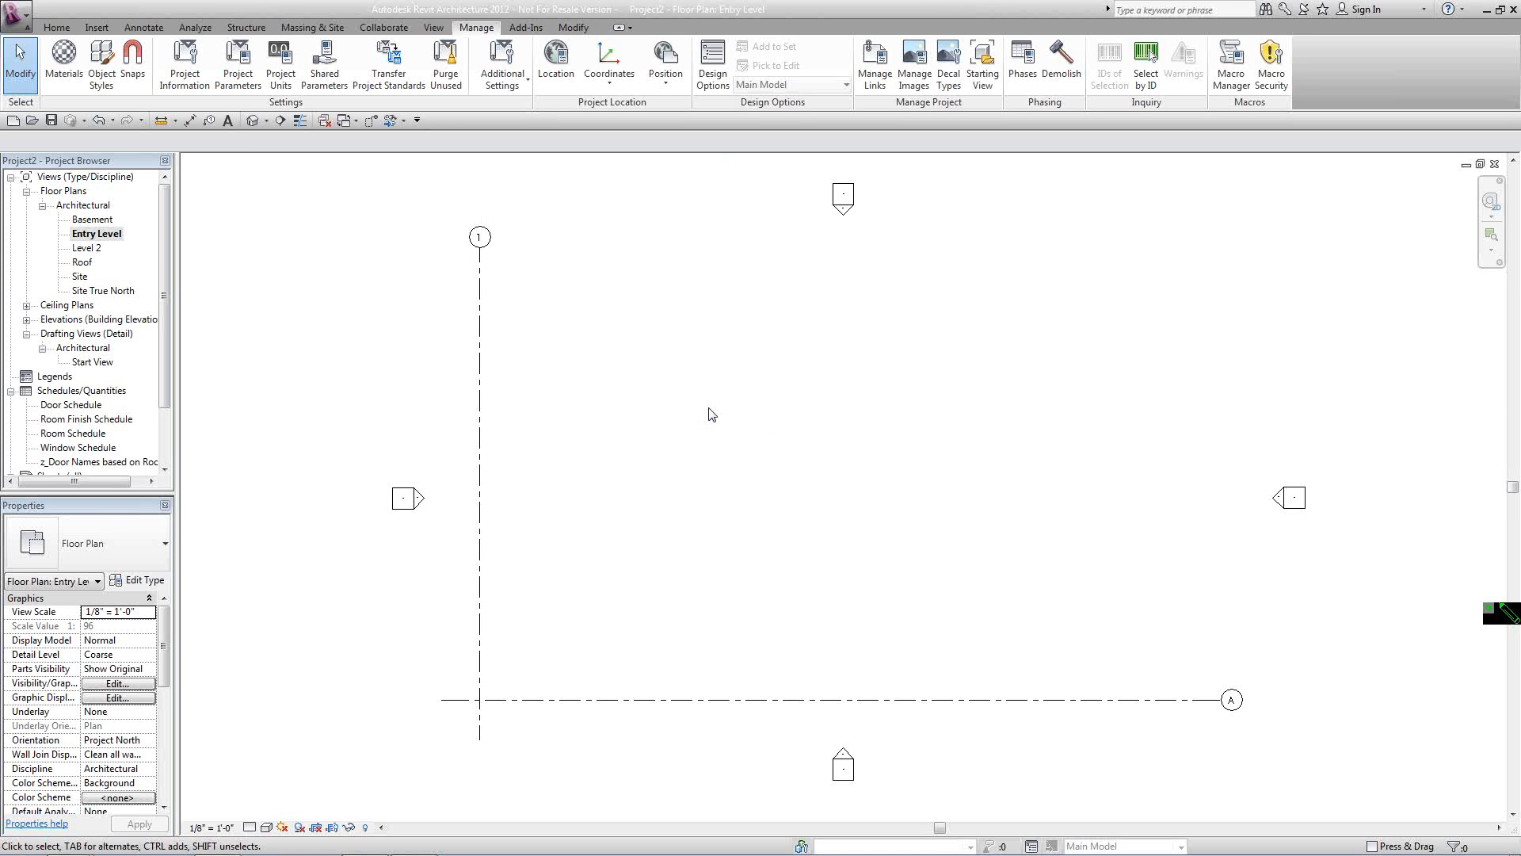
Float the Project Browser over the Properties palette and open the East building elevation.
drag(111, 166, 292, 181)
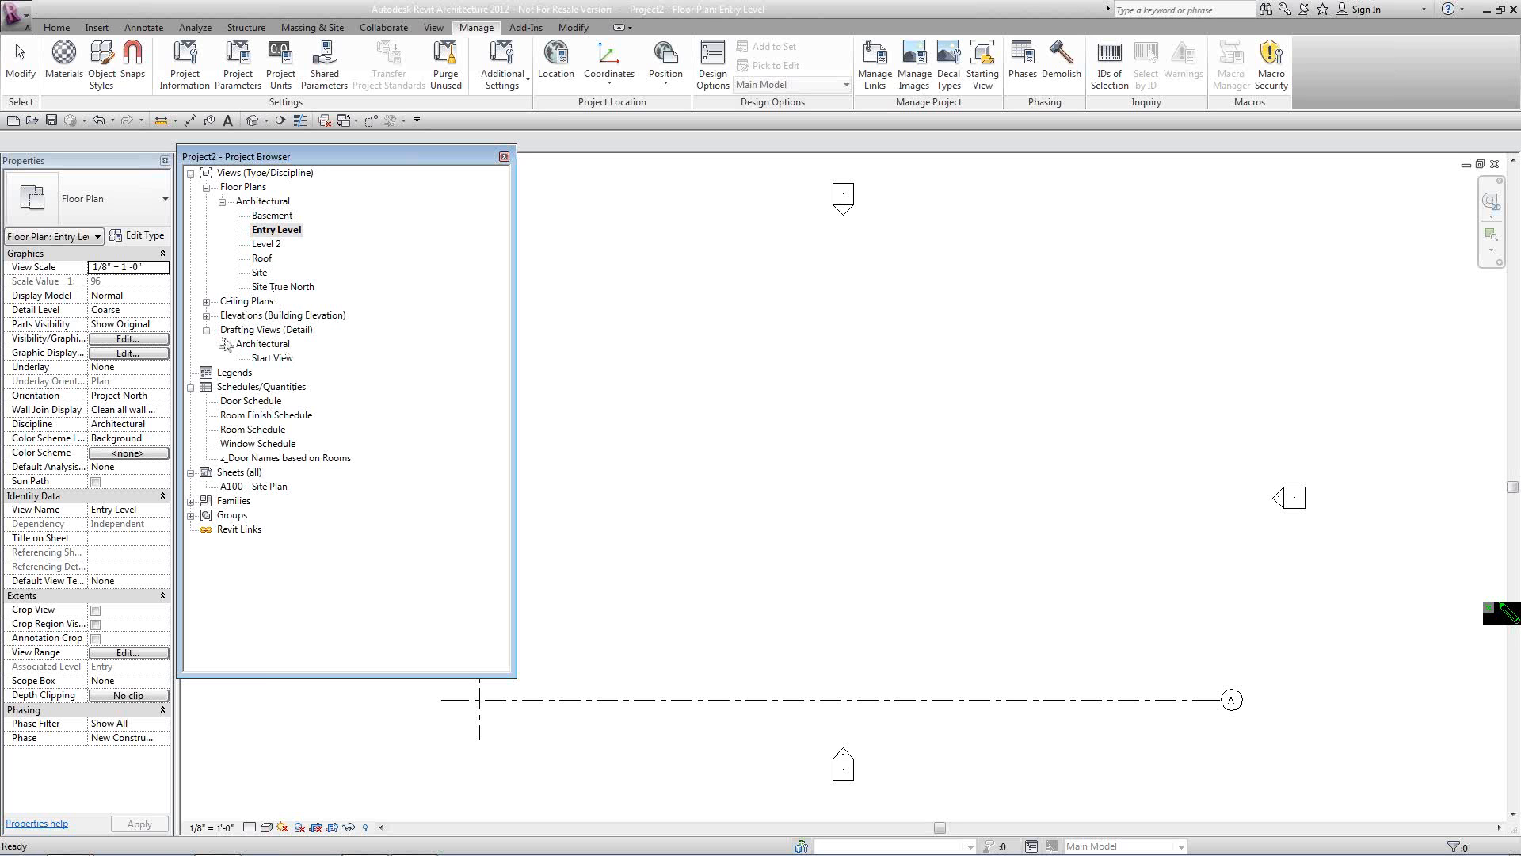
click(206, 315)
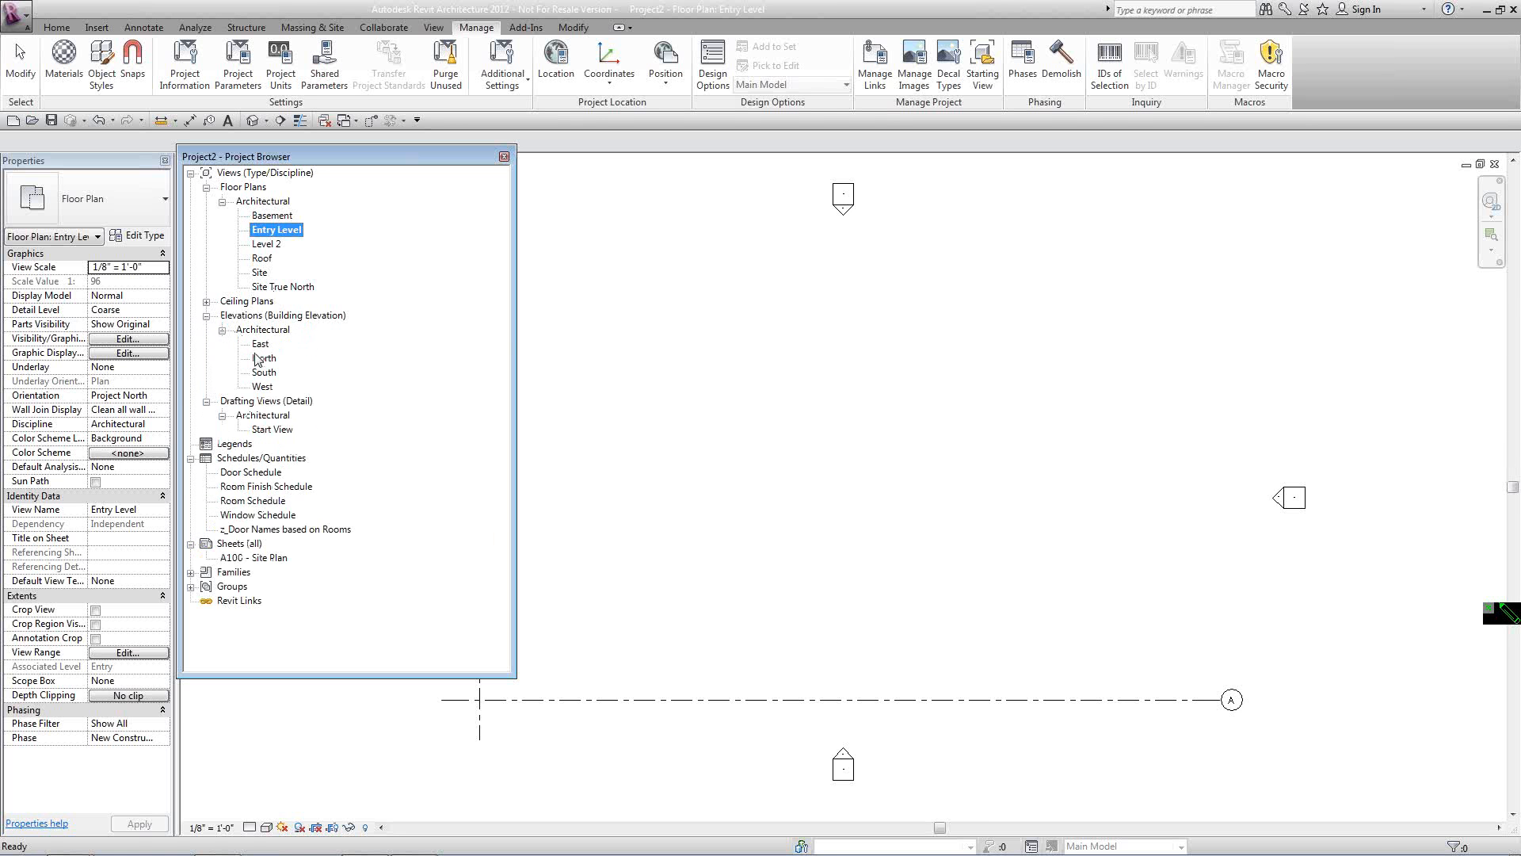
double_click(260, 343)
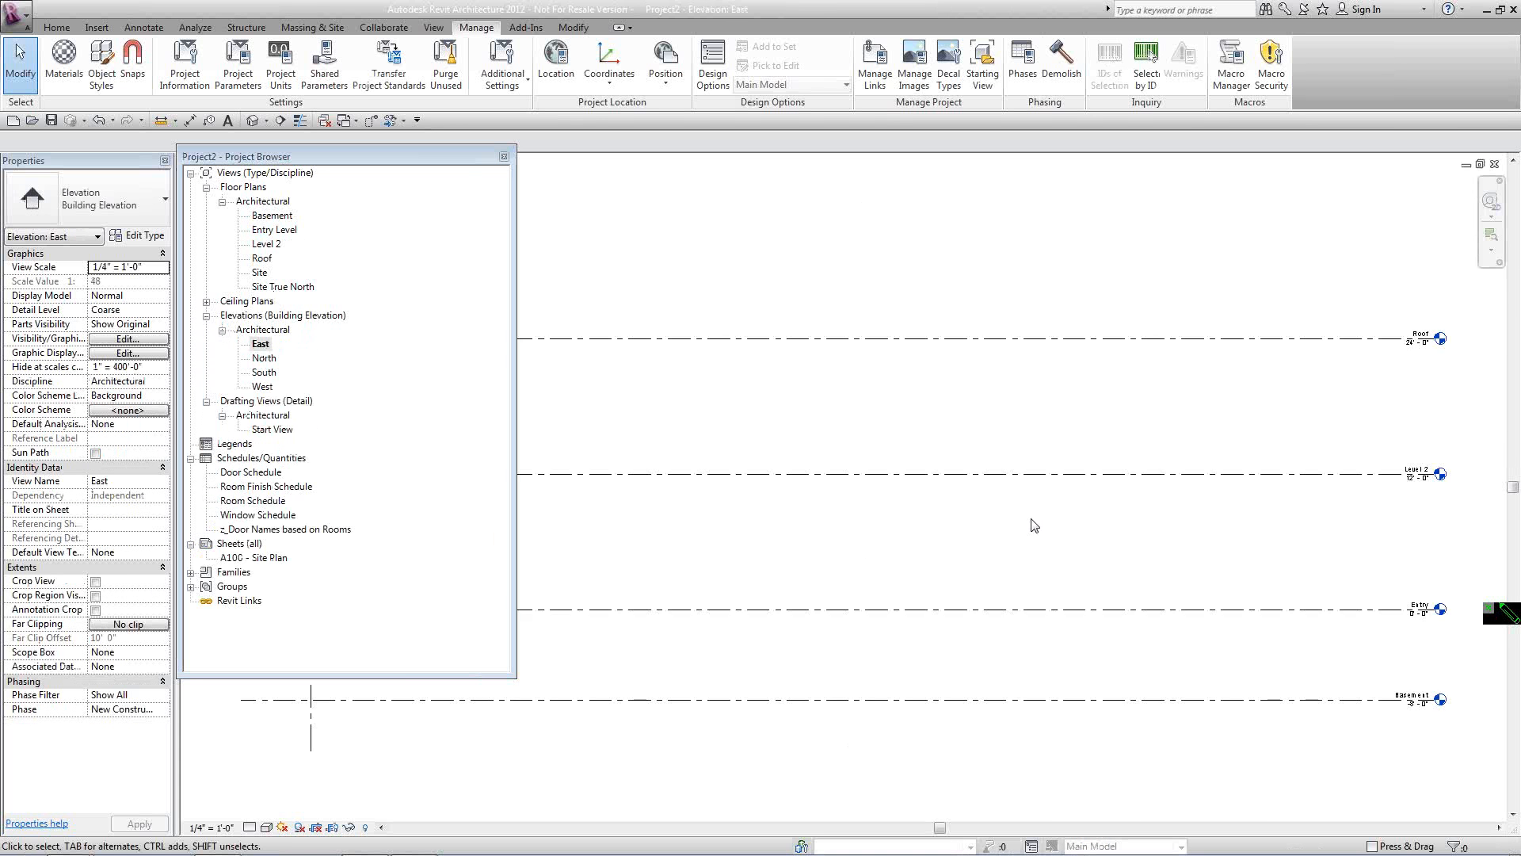
drag(458, 158, 316, 173)
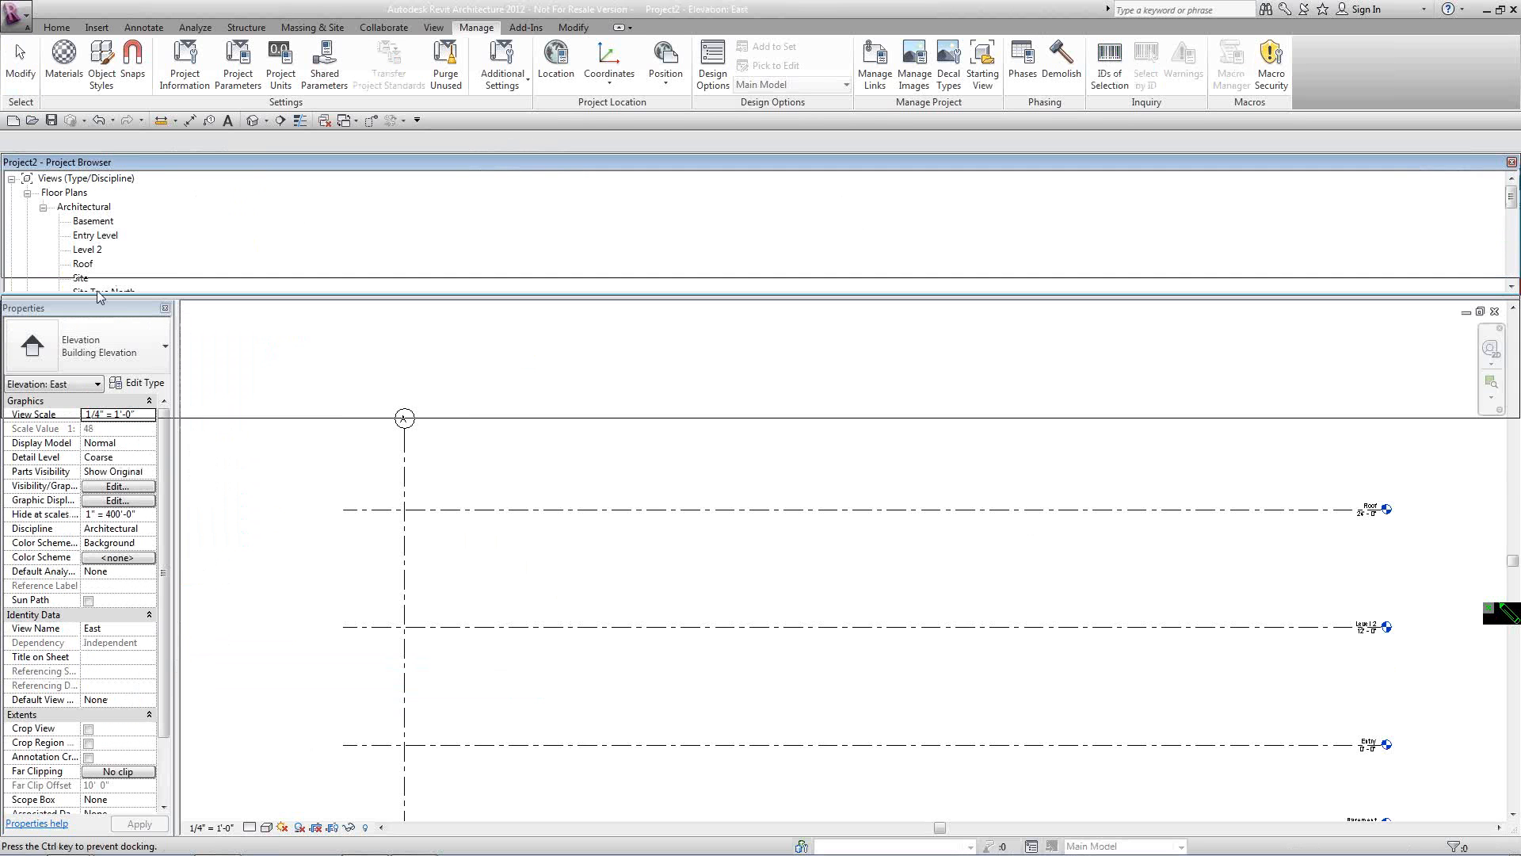
drag(97, 296, 367, 341)
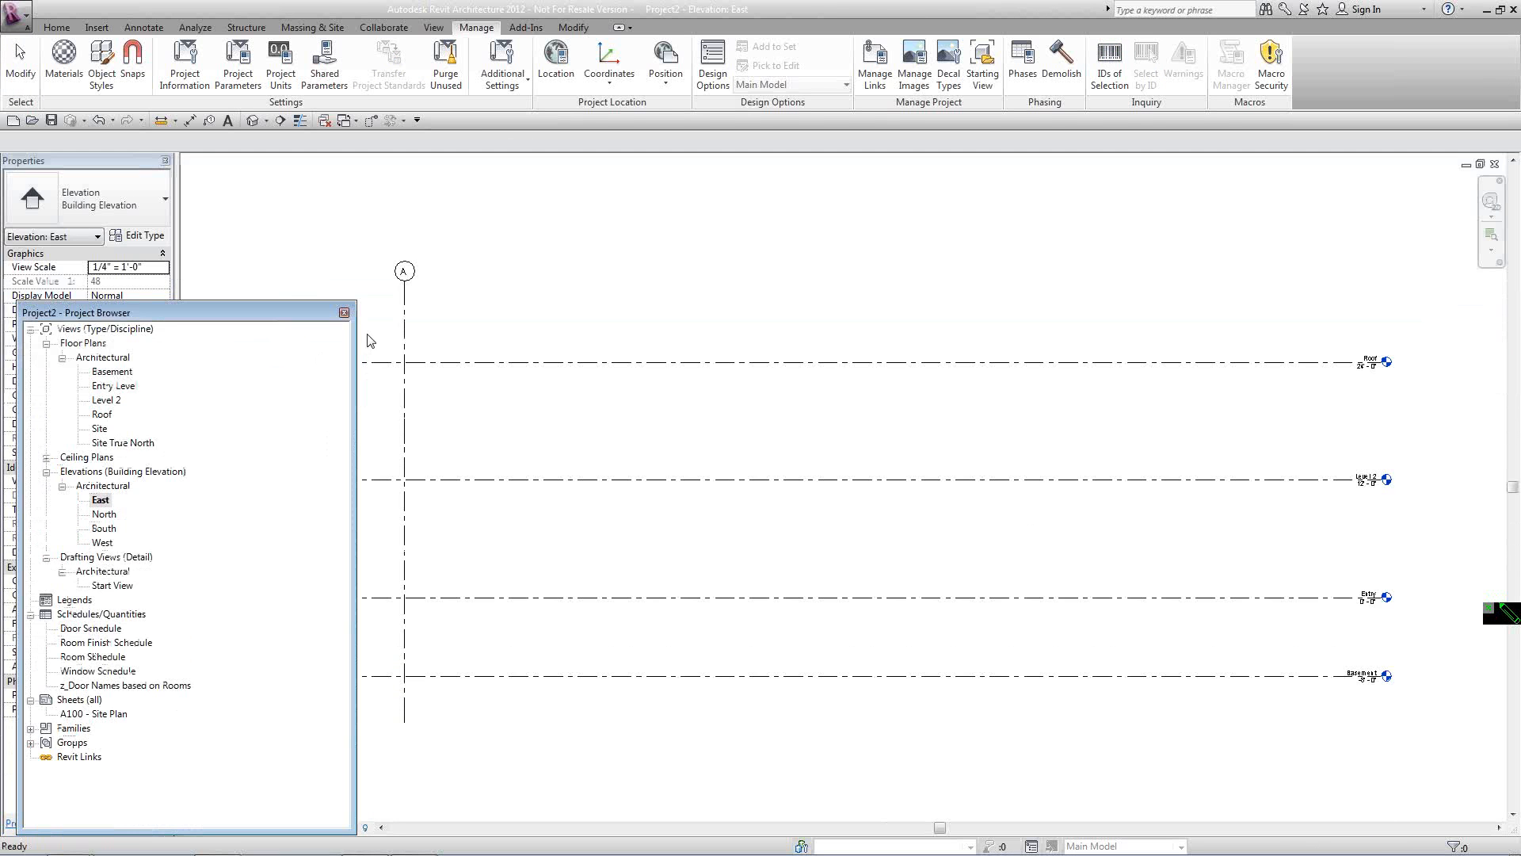
Examine the level names and heights from Basement up to Roof in the East elevation.
scroll(1406, 687, up, 5)
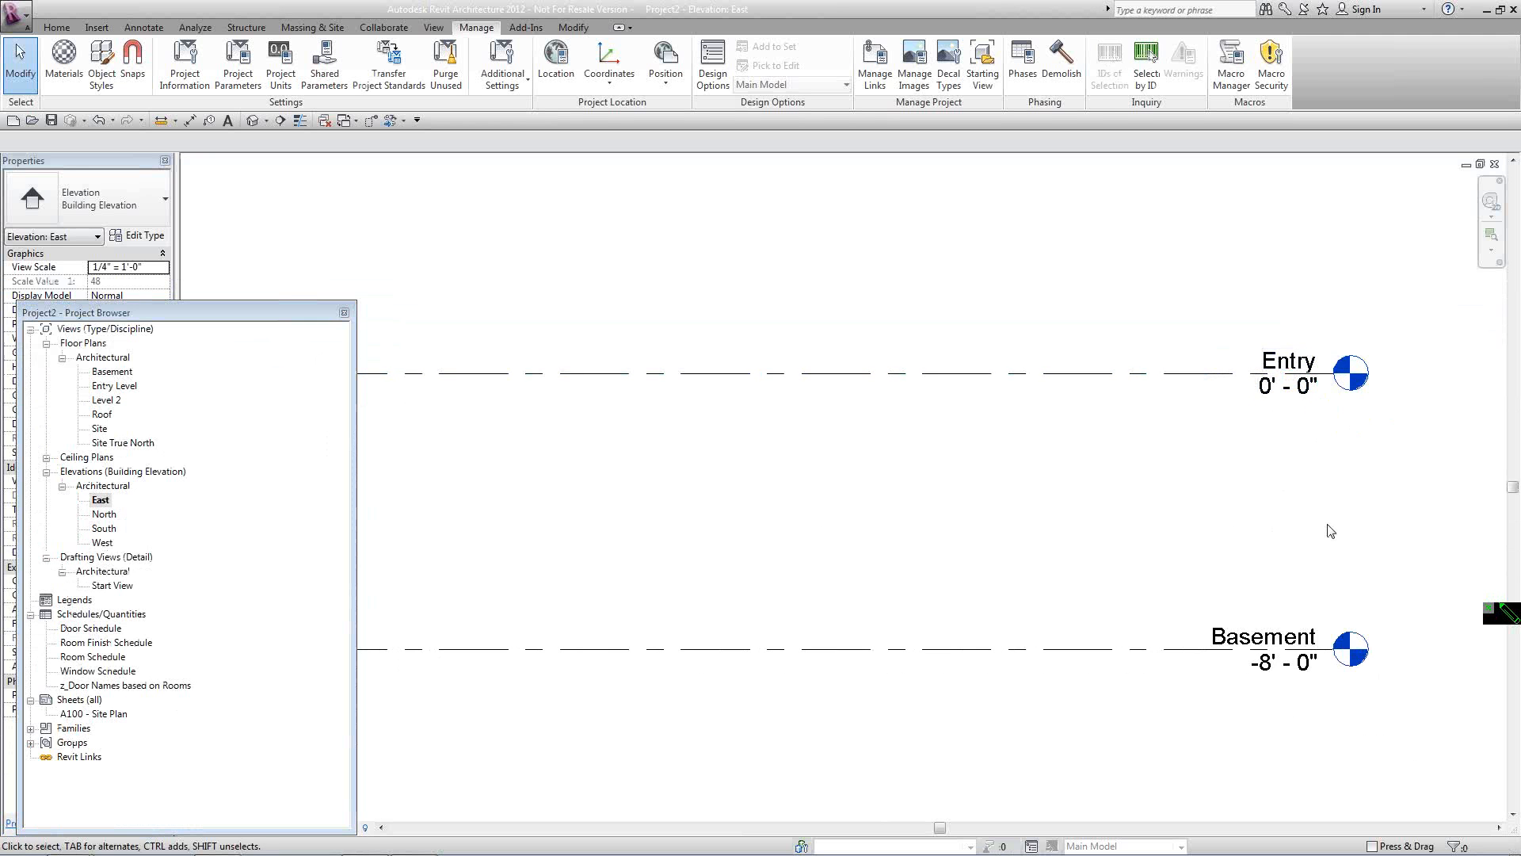
scroll(1291, 587, down, 2)
scroll(1289, 582, down, 1)
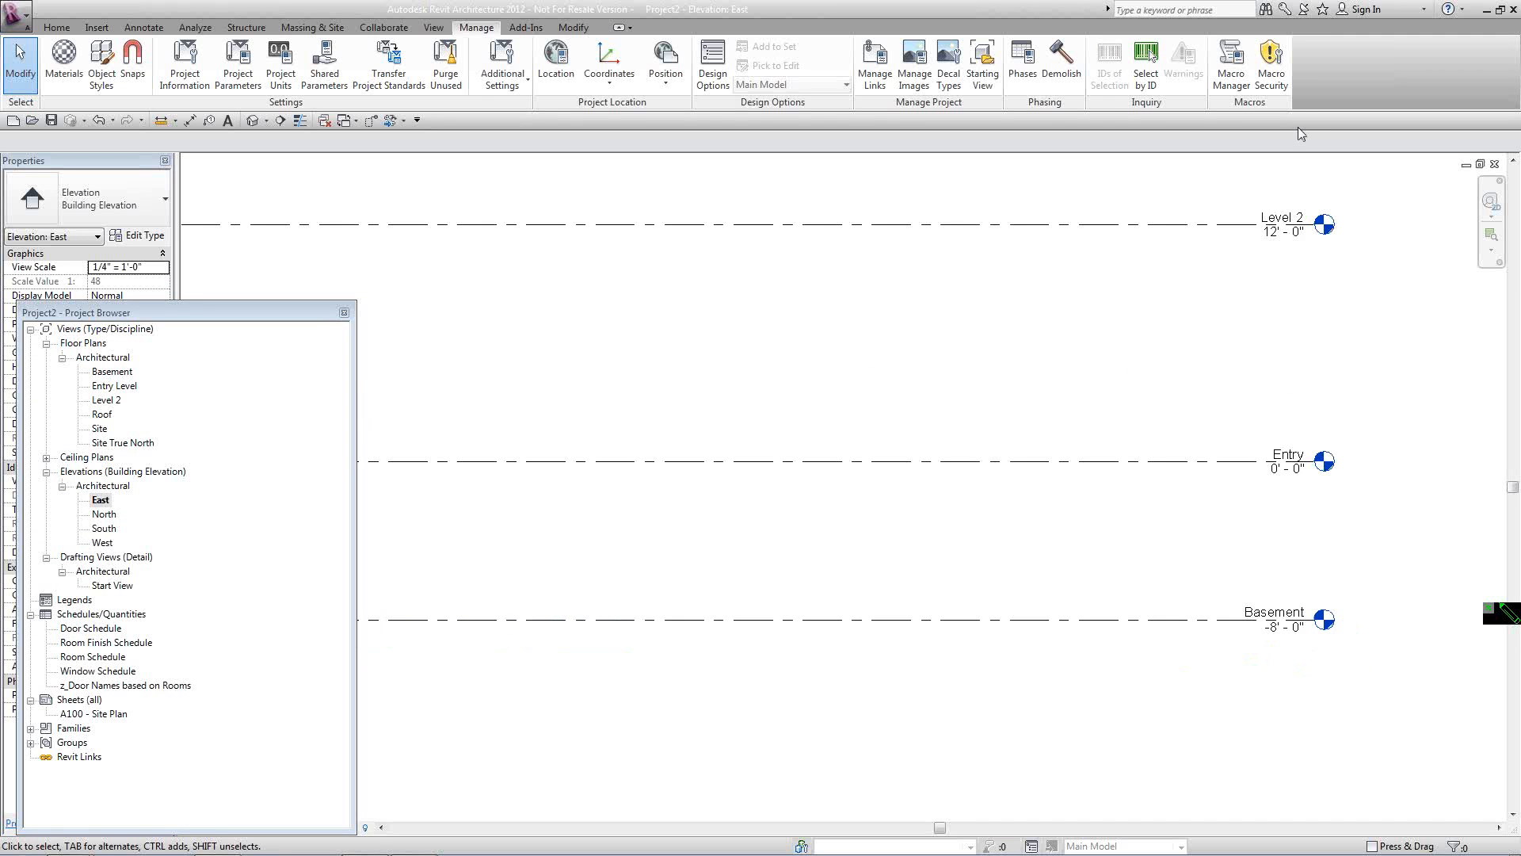
middle_drag(1314, 350, 1249, 591)
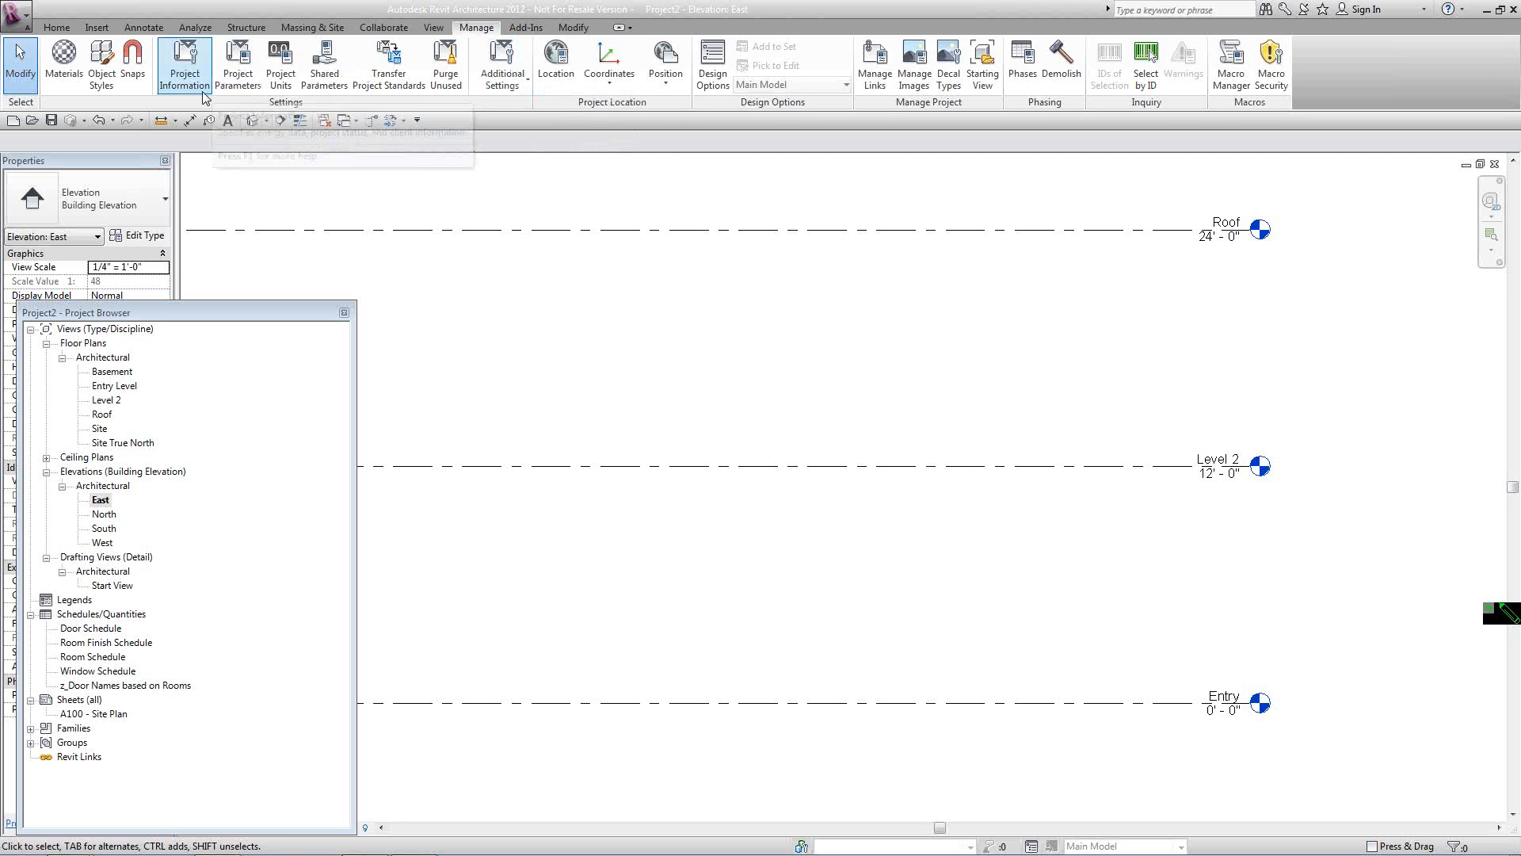
Set the project's length format to feet and fractional inches, rounded to the nearest 1/256".
click(280, 81)
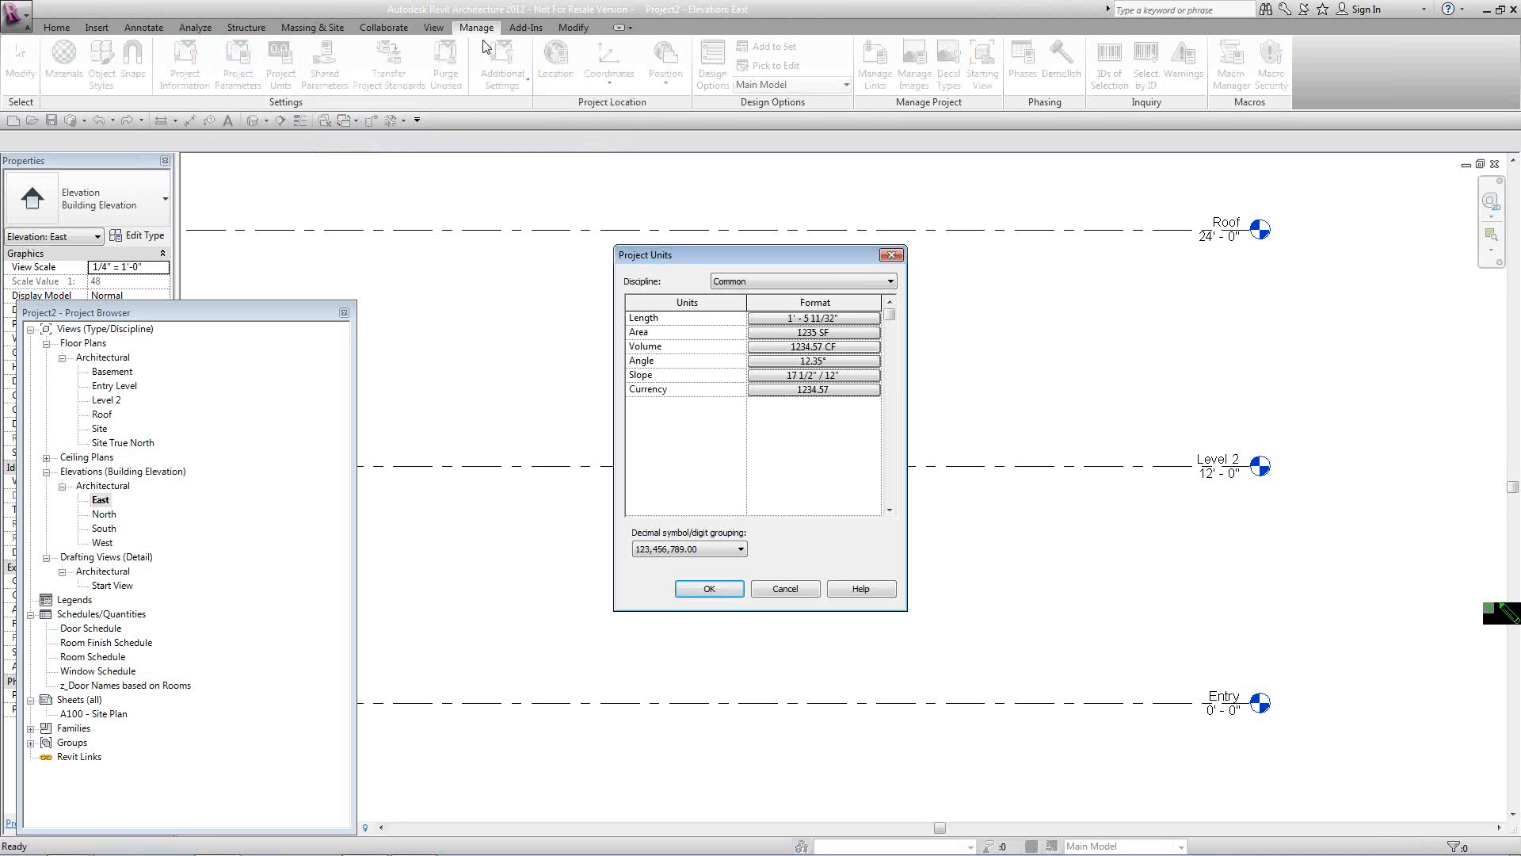
click(759, 321)
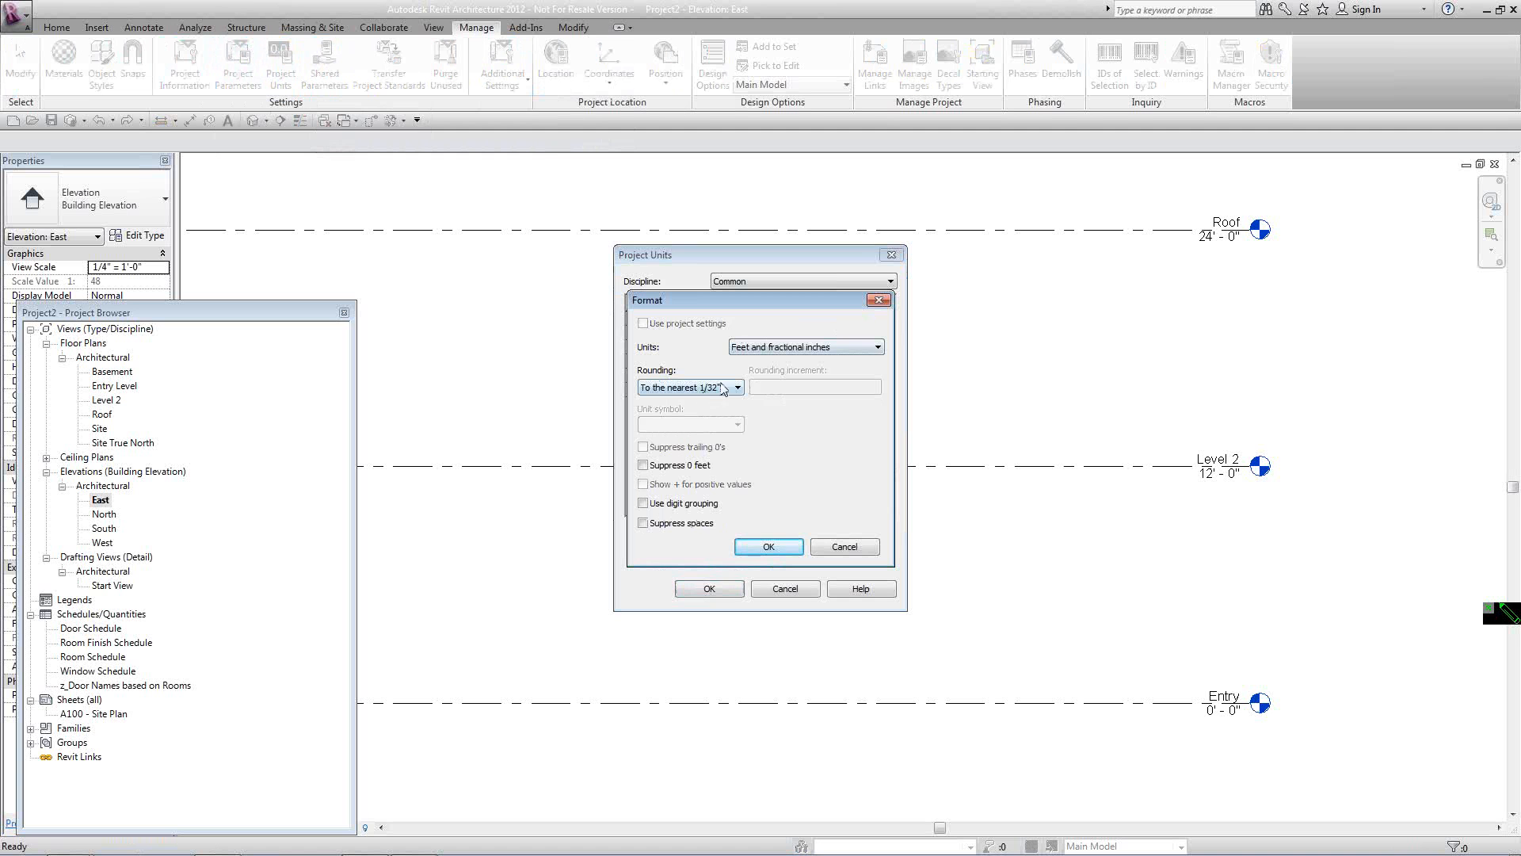
click(755, 353)
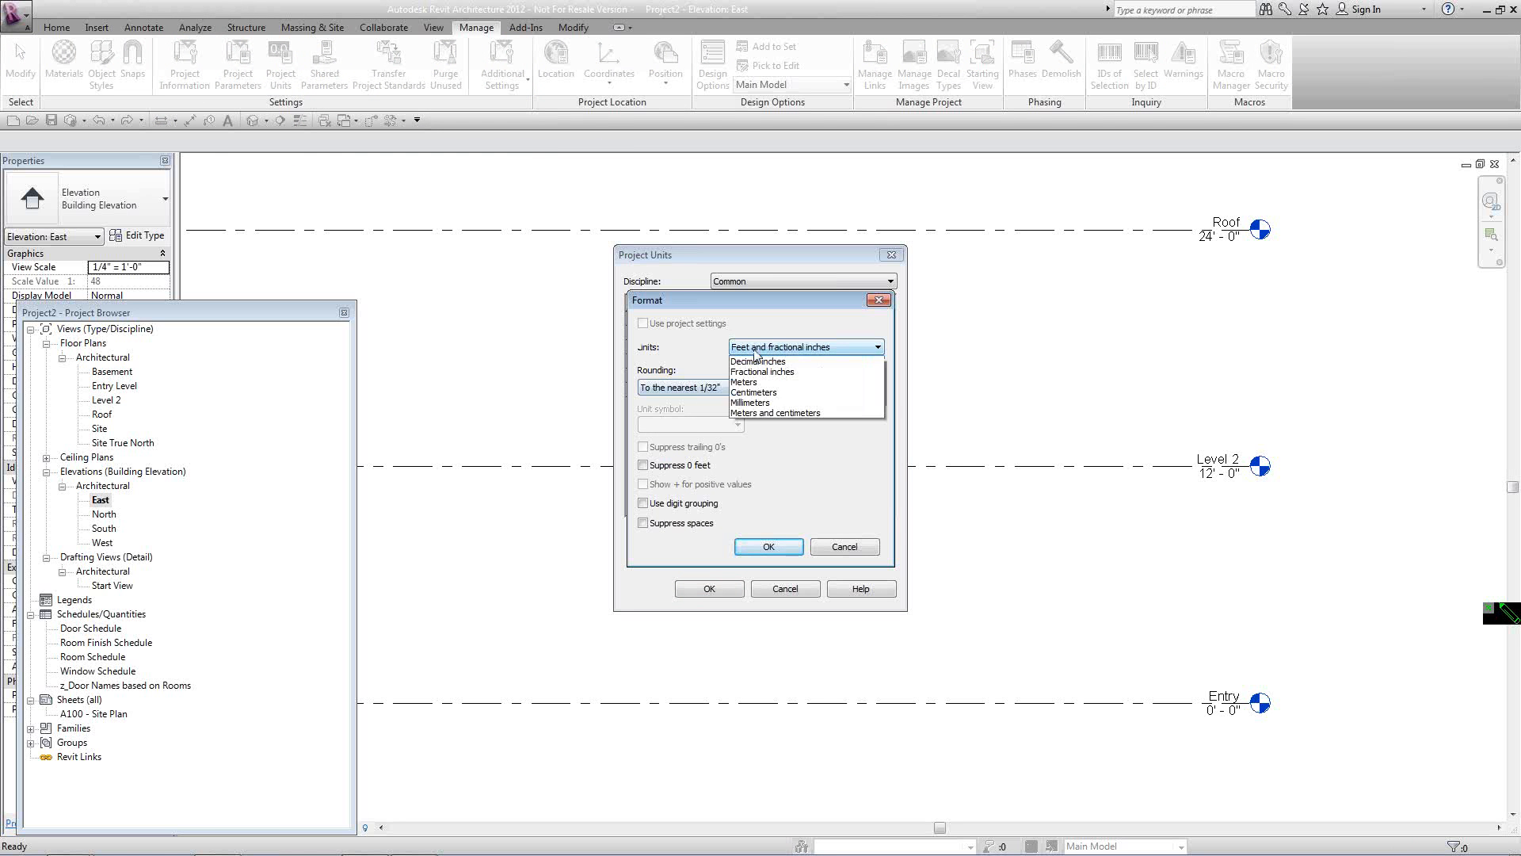
click(760, 353)
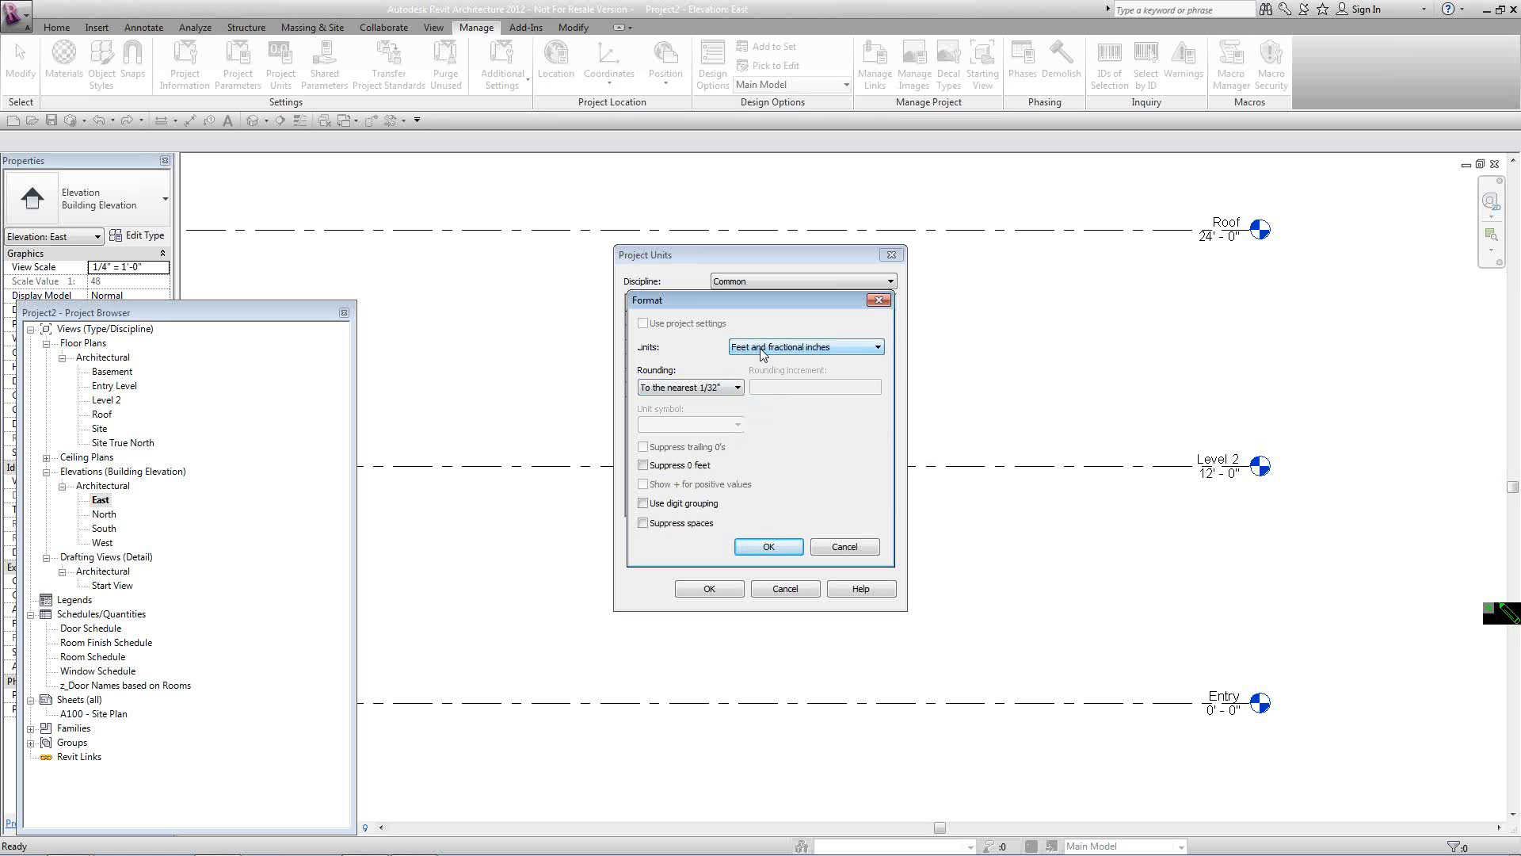
click(739, 388)
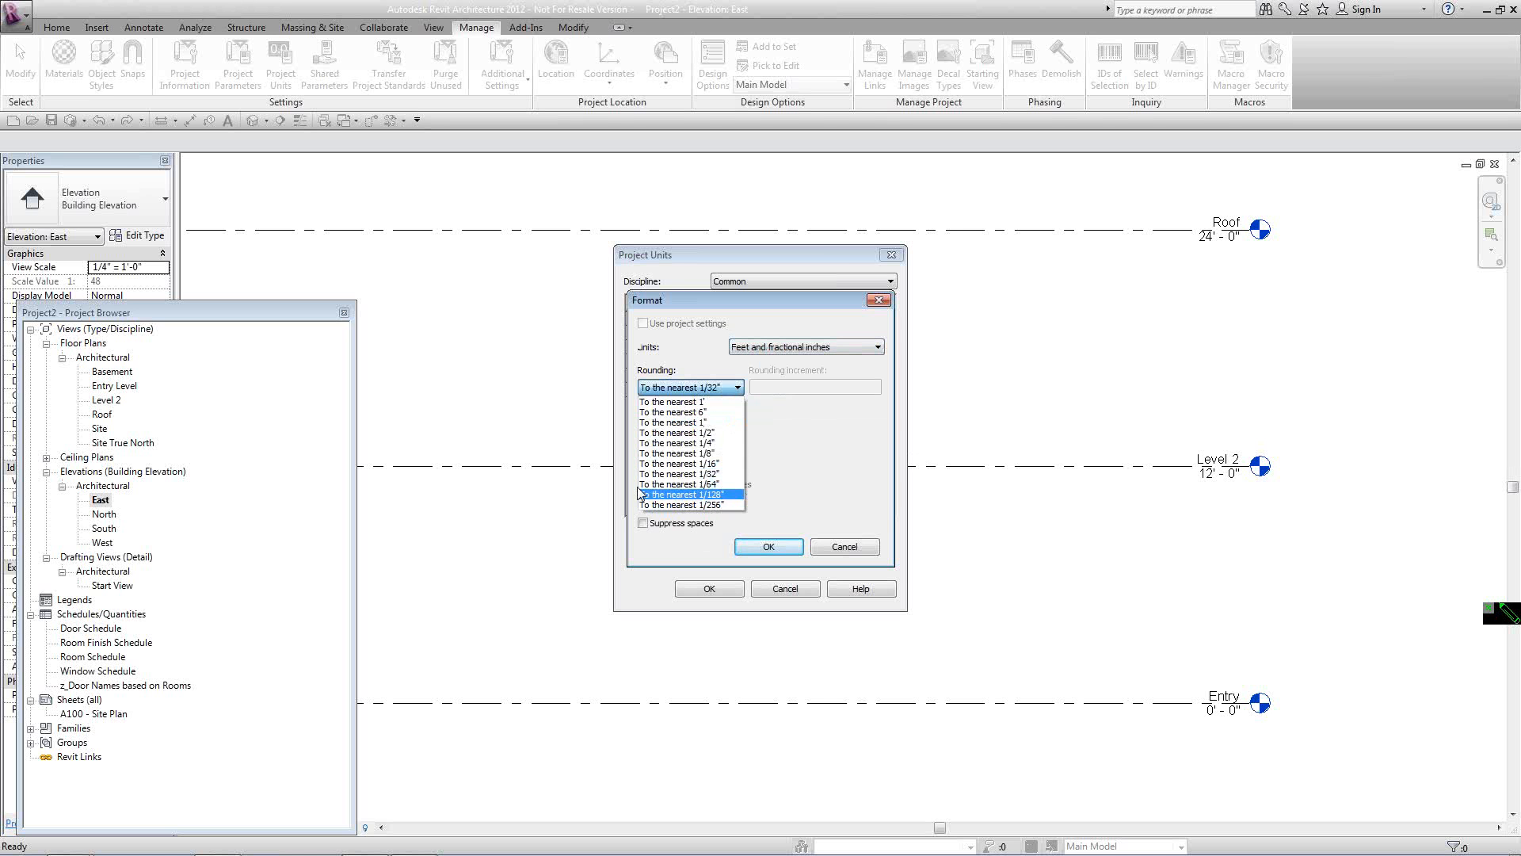
click(682, 506)
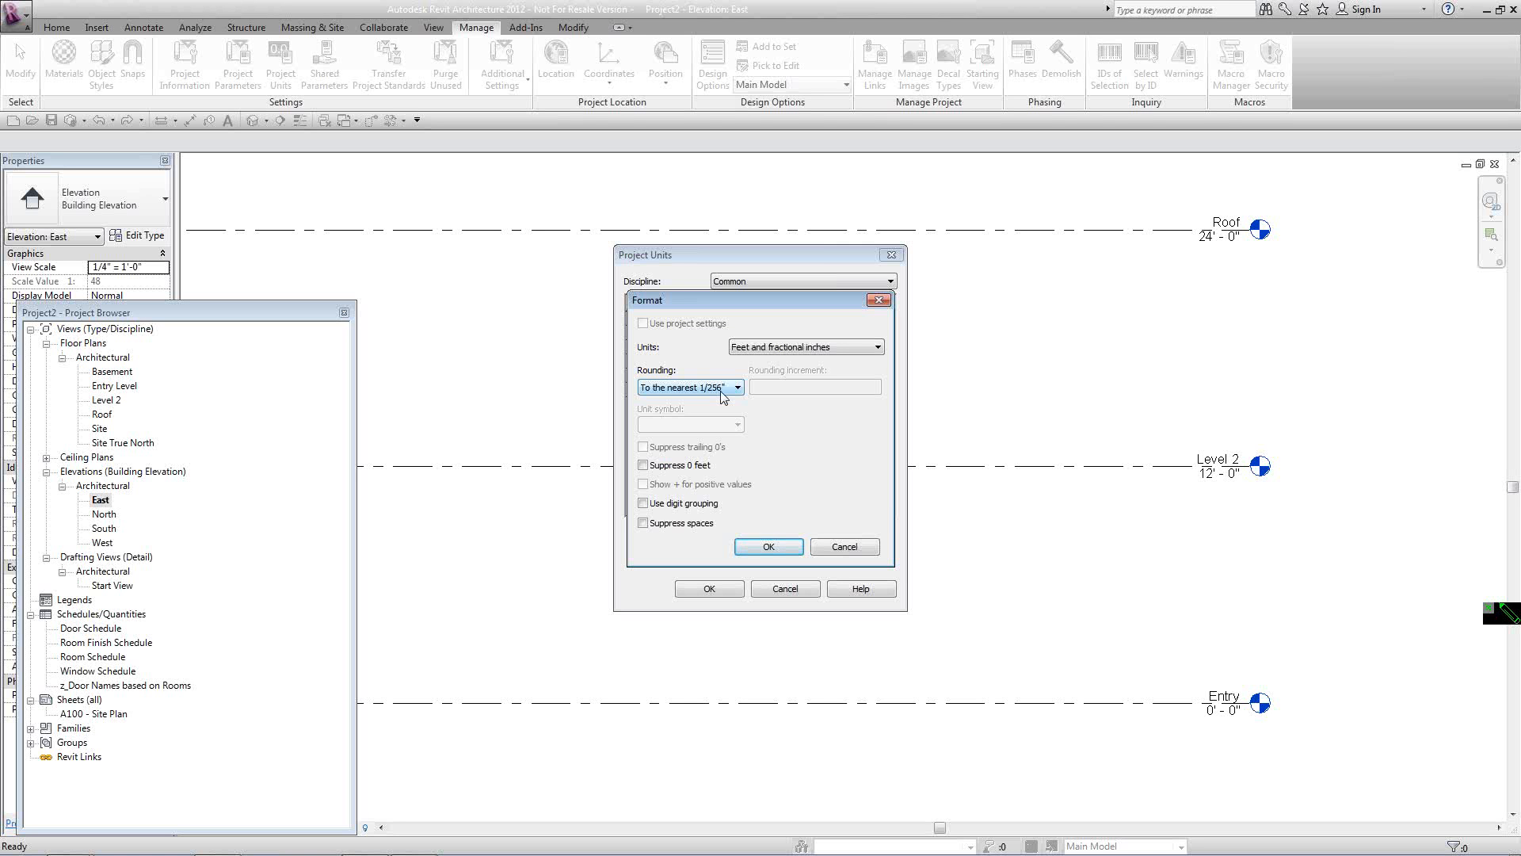
click(770, 546)
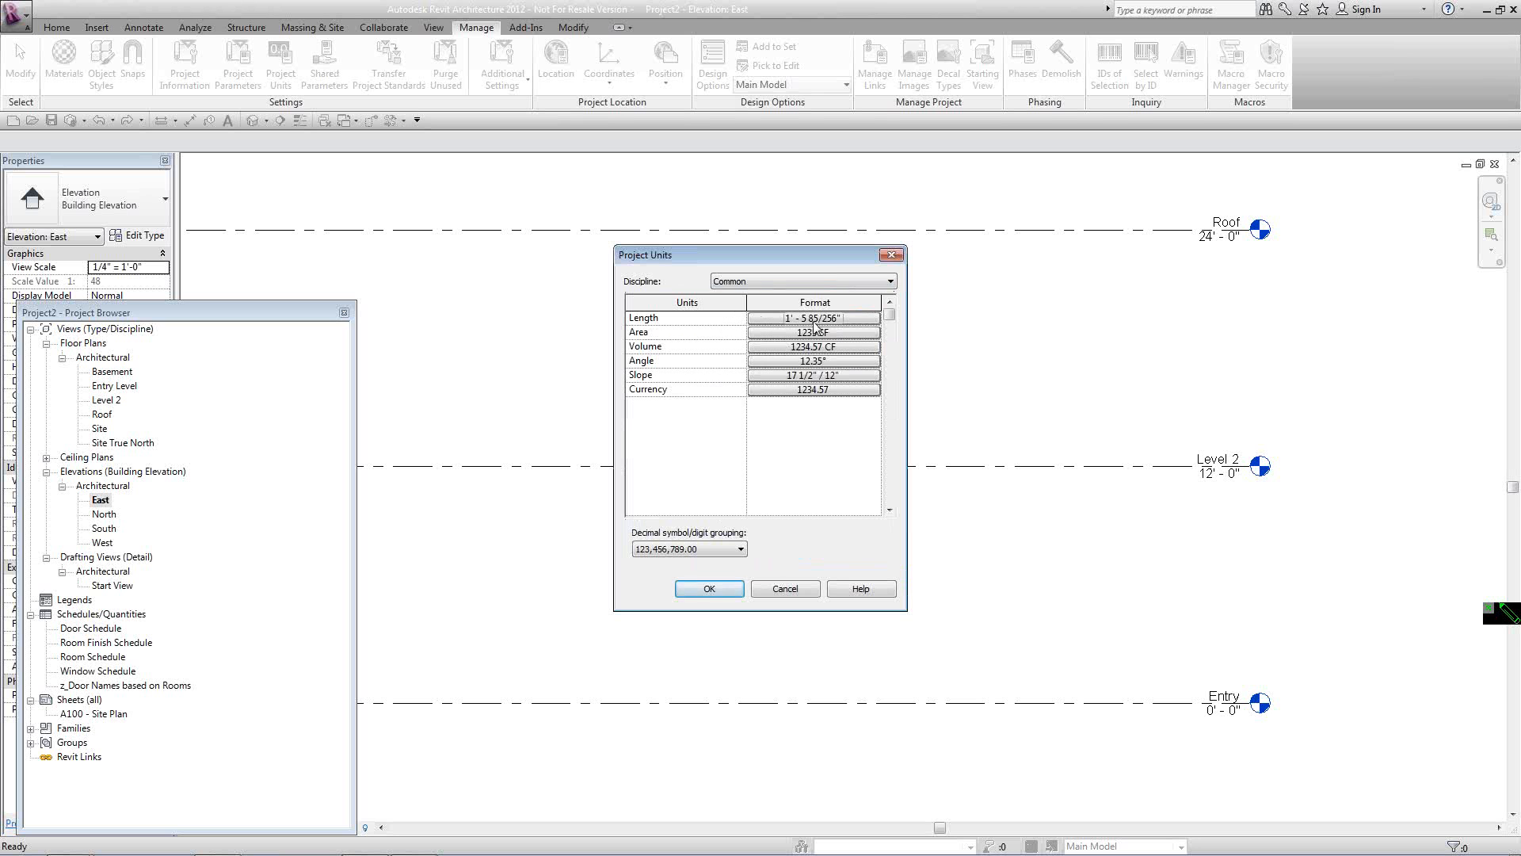
Review the Structural and Electrical unit formats and apply the project units.
click(760, 283)
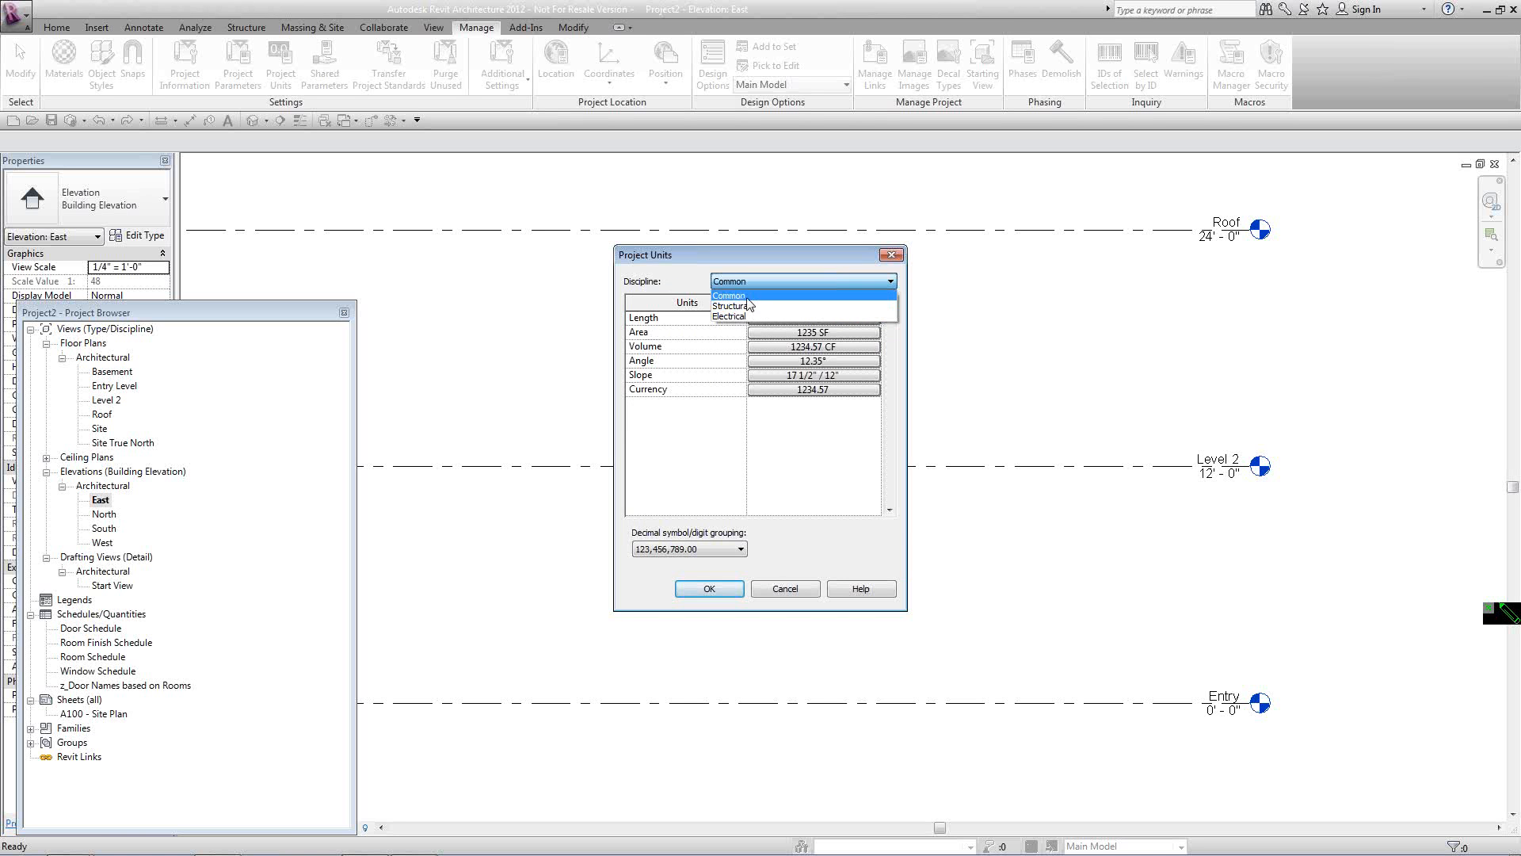
click(745, 308)
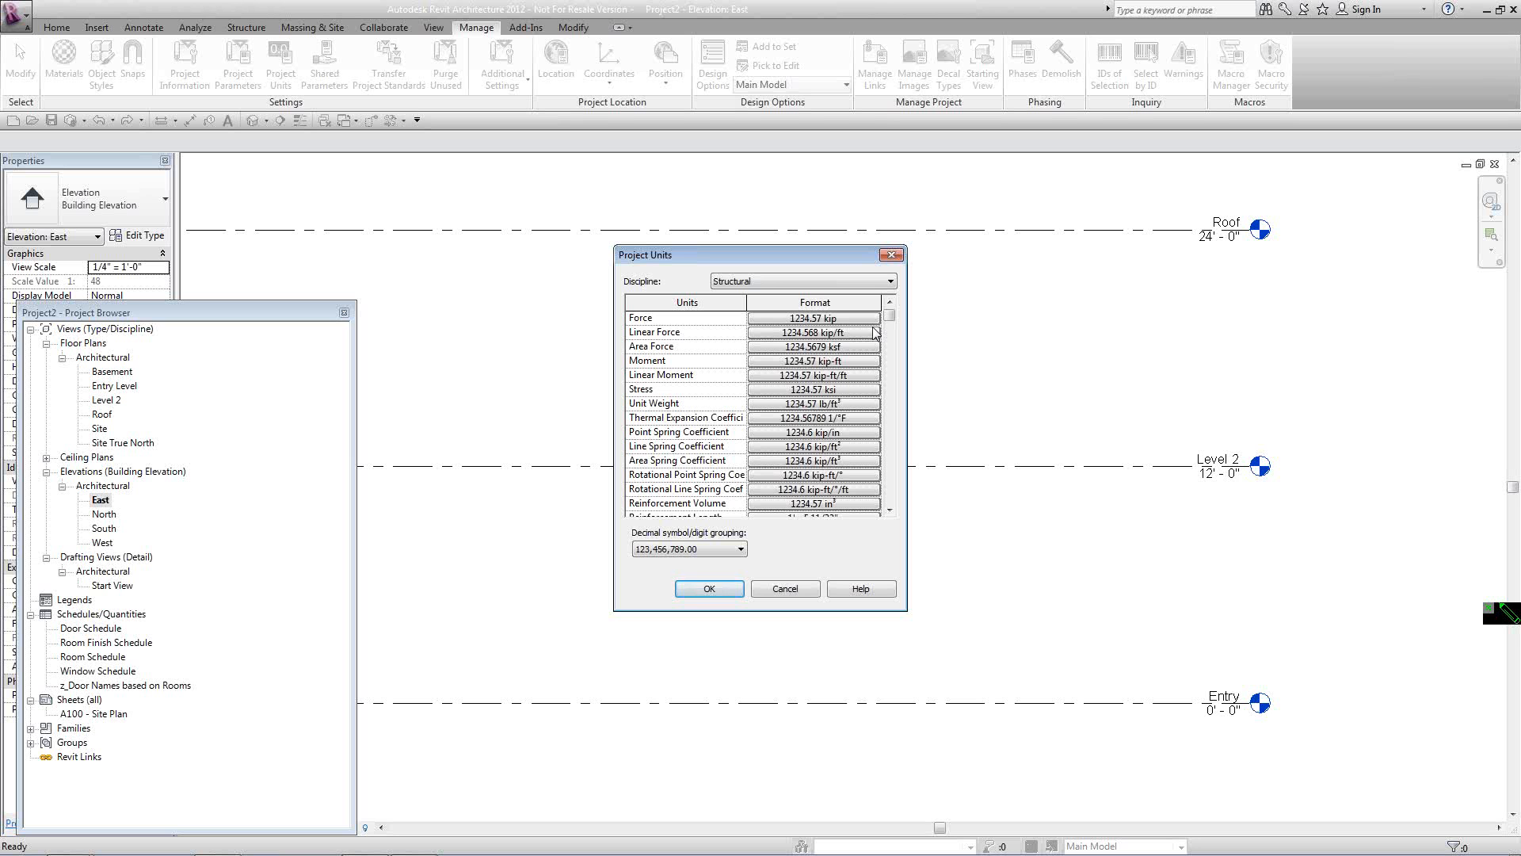
click(880, 282)
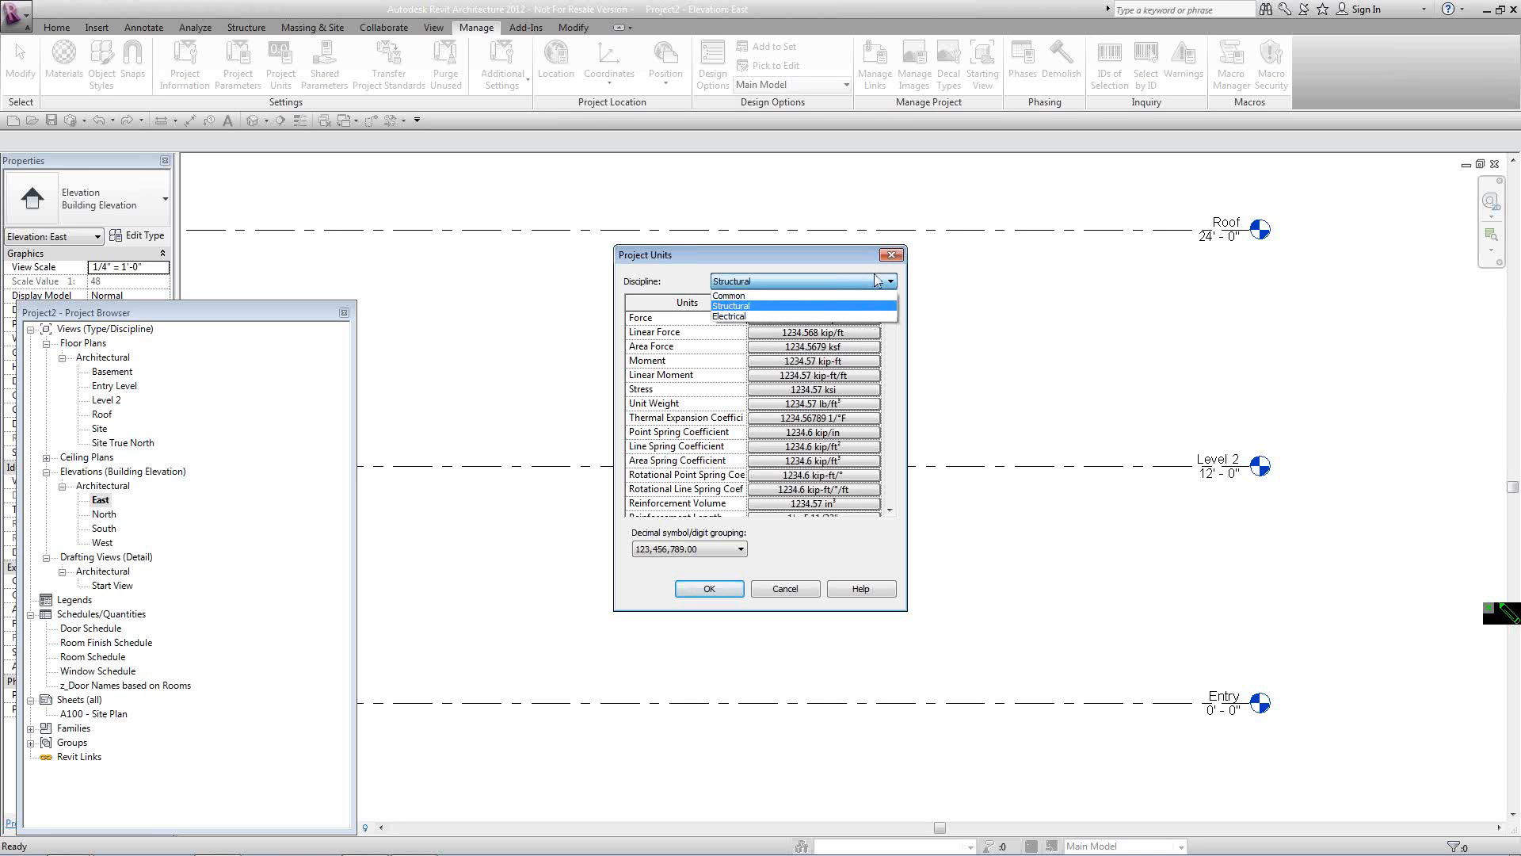
click(832, 317)
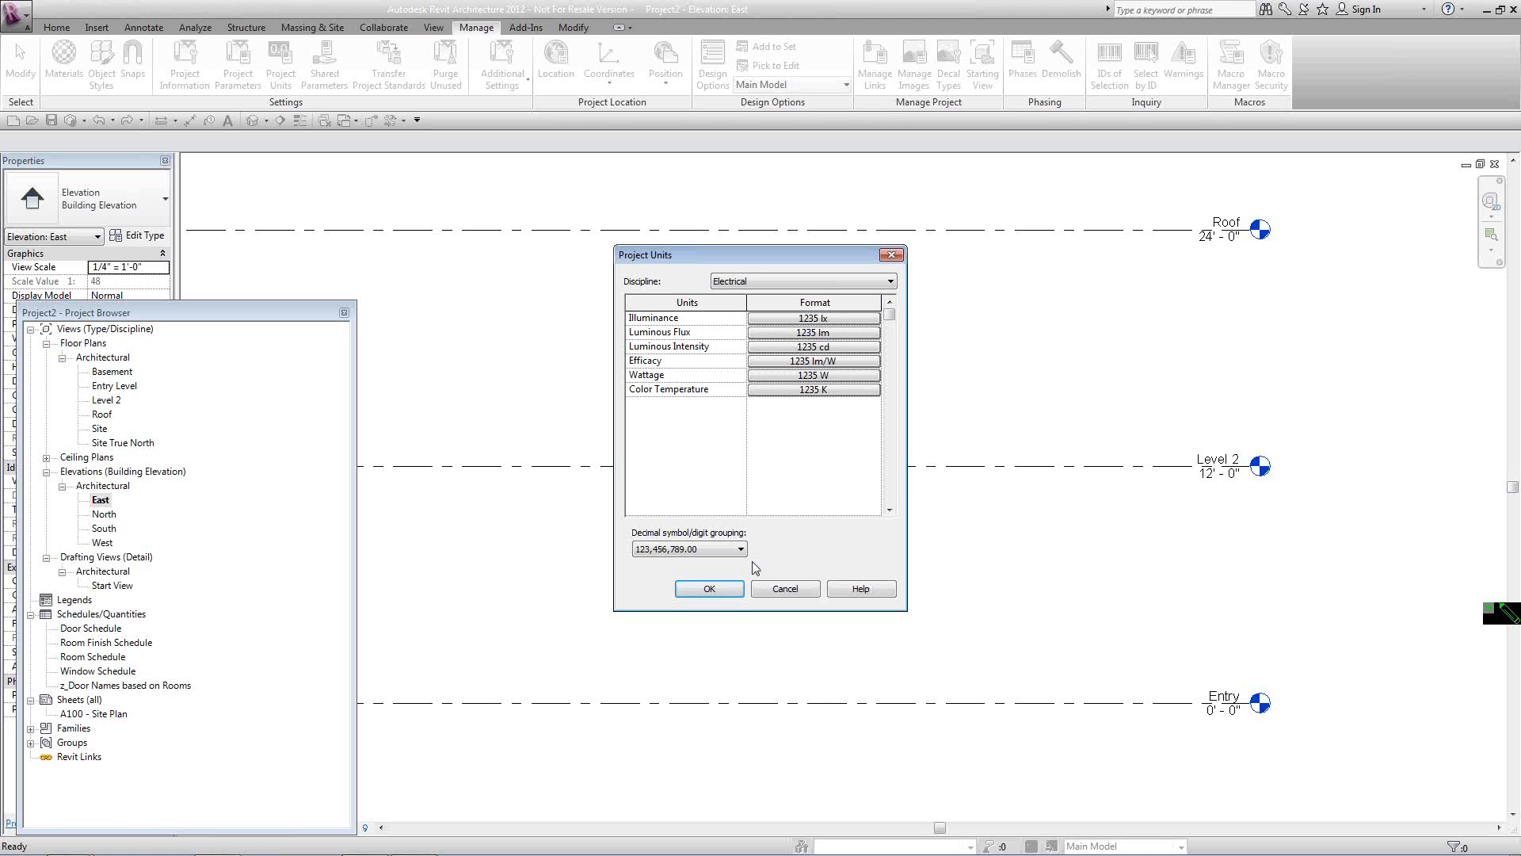
click(709, 588)
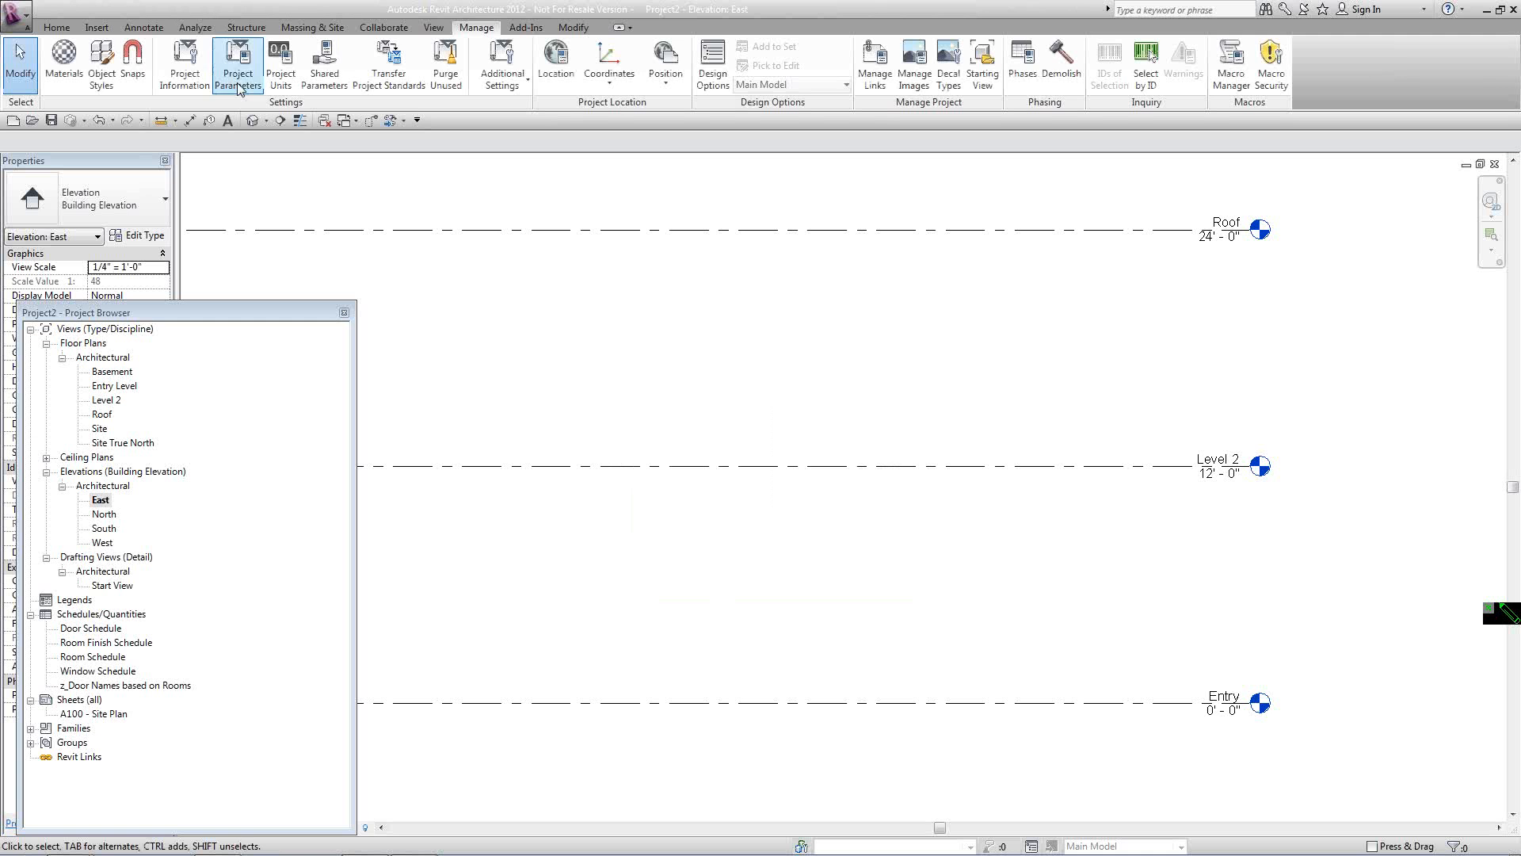
Review the project's dimension snap increments and object snap settings without changing them.
click(133, 64)
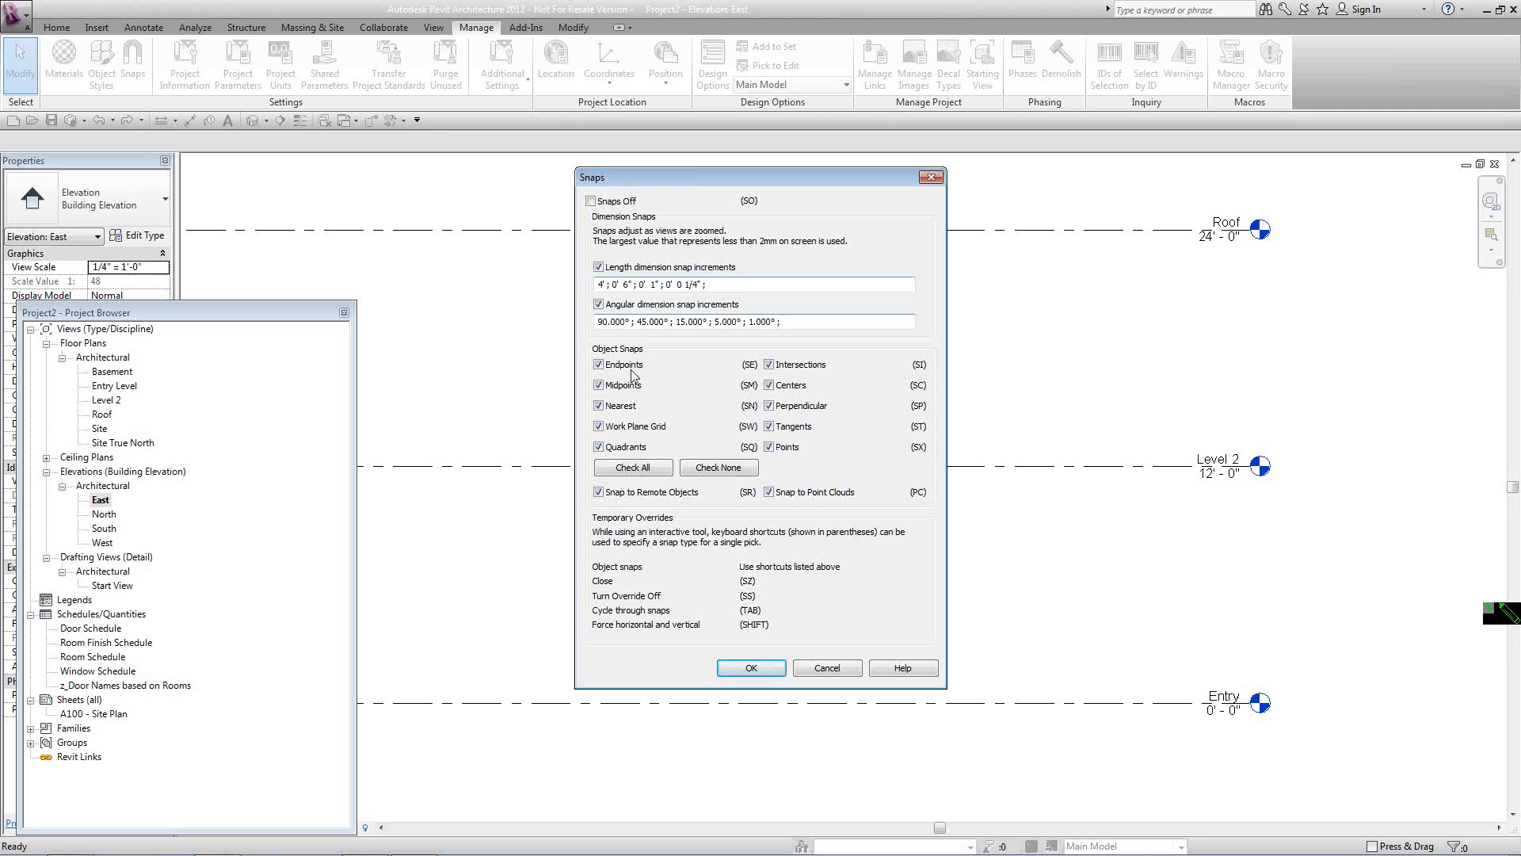
click(826, 670)
scroll(650, 546, down, 4)
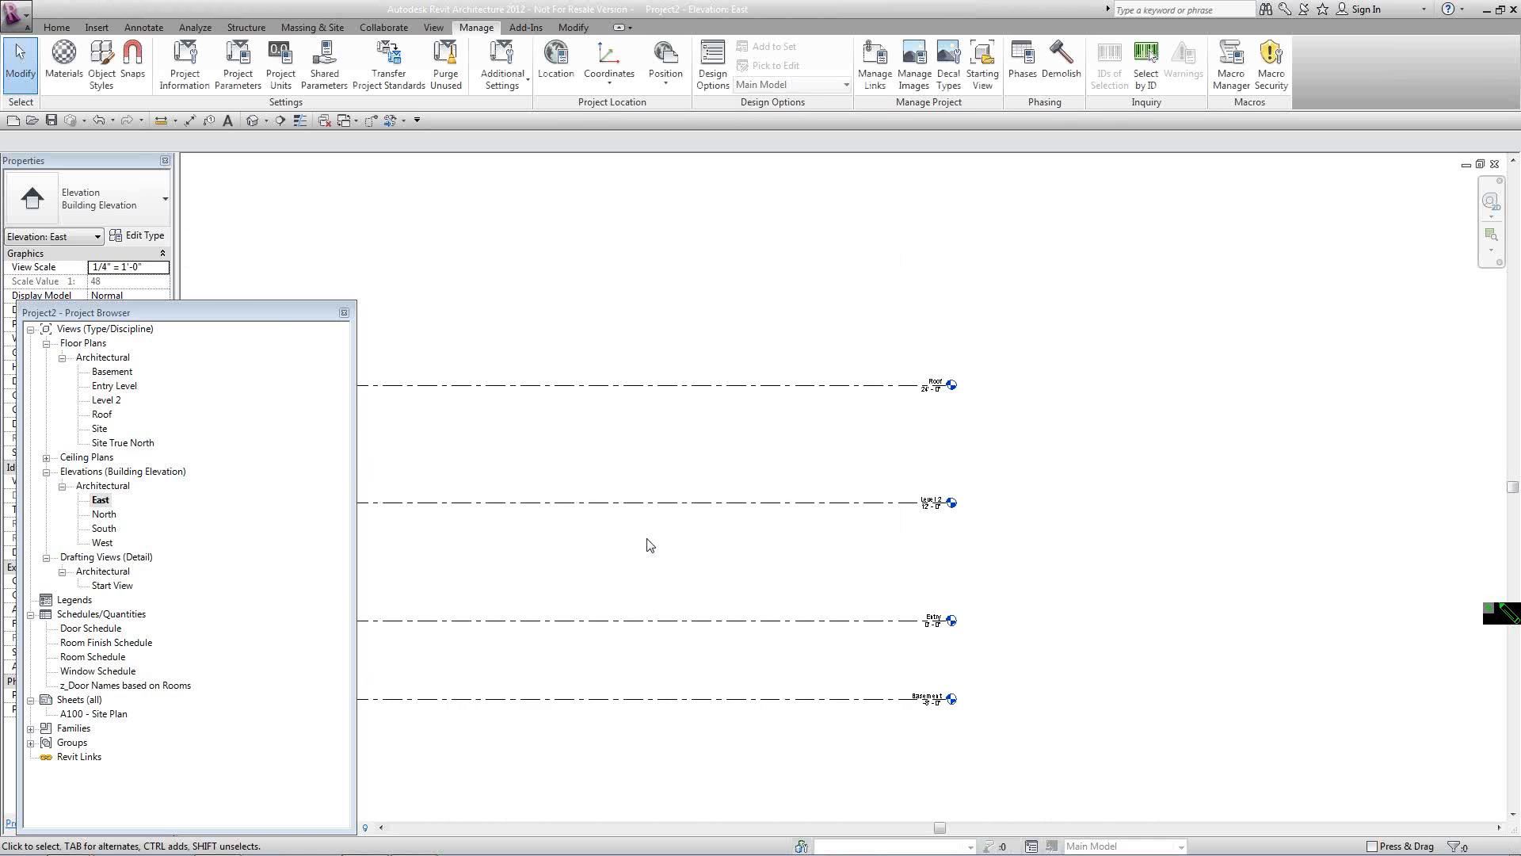
Dock the Project Browser above the Properties palette and open the Entry Level floor plan.
drag(266, 313, 215, 294)
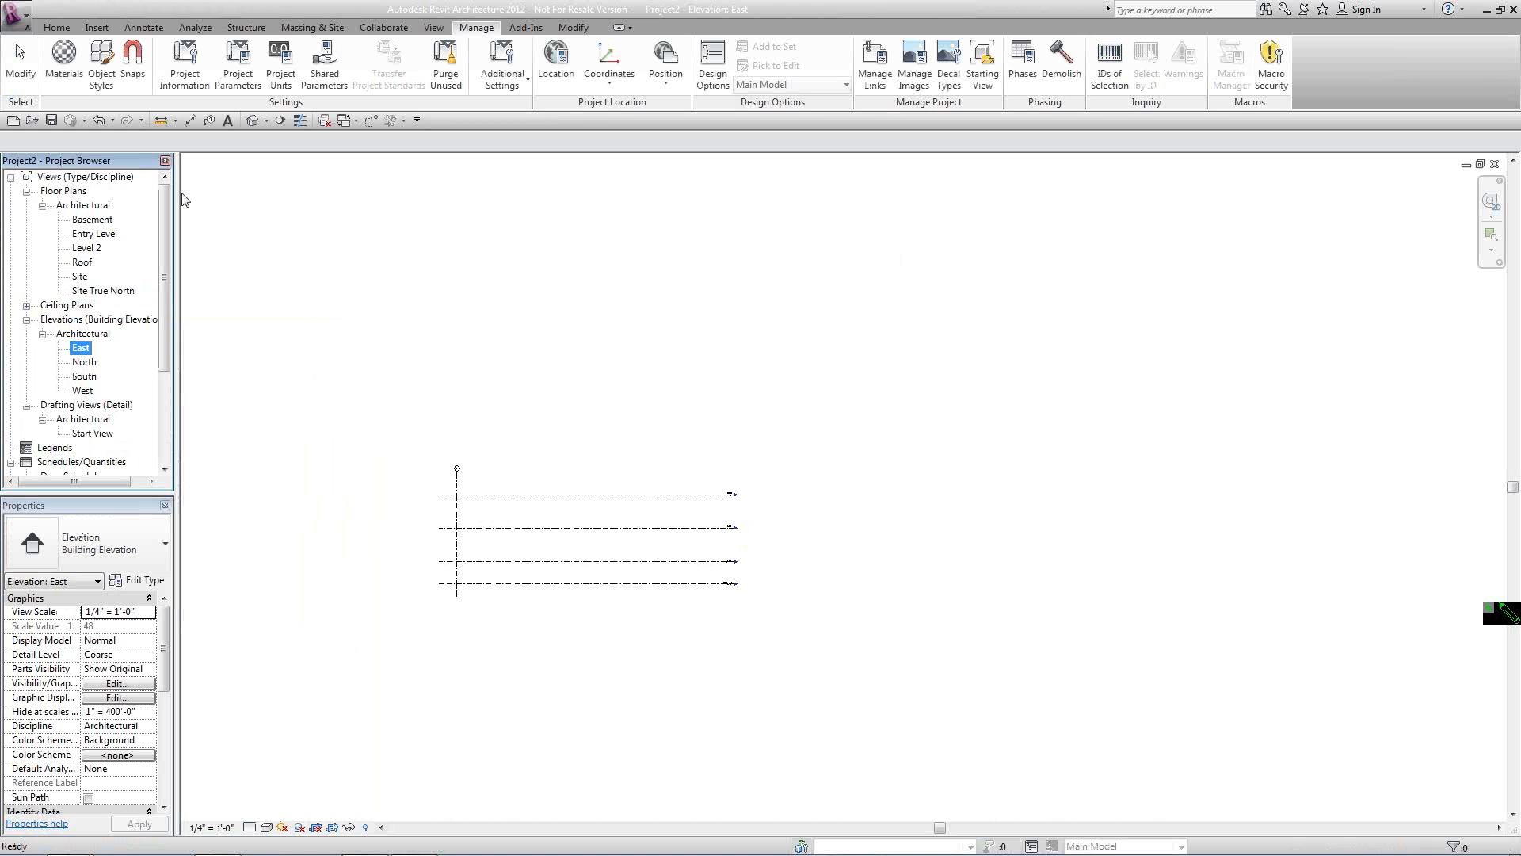
double_click(92, 234)
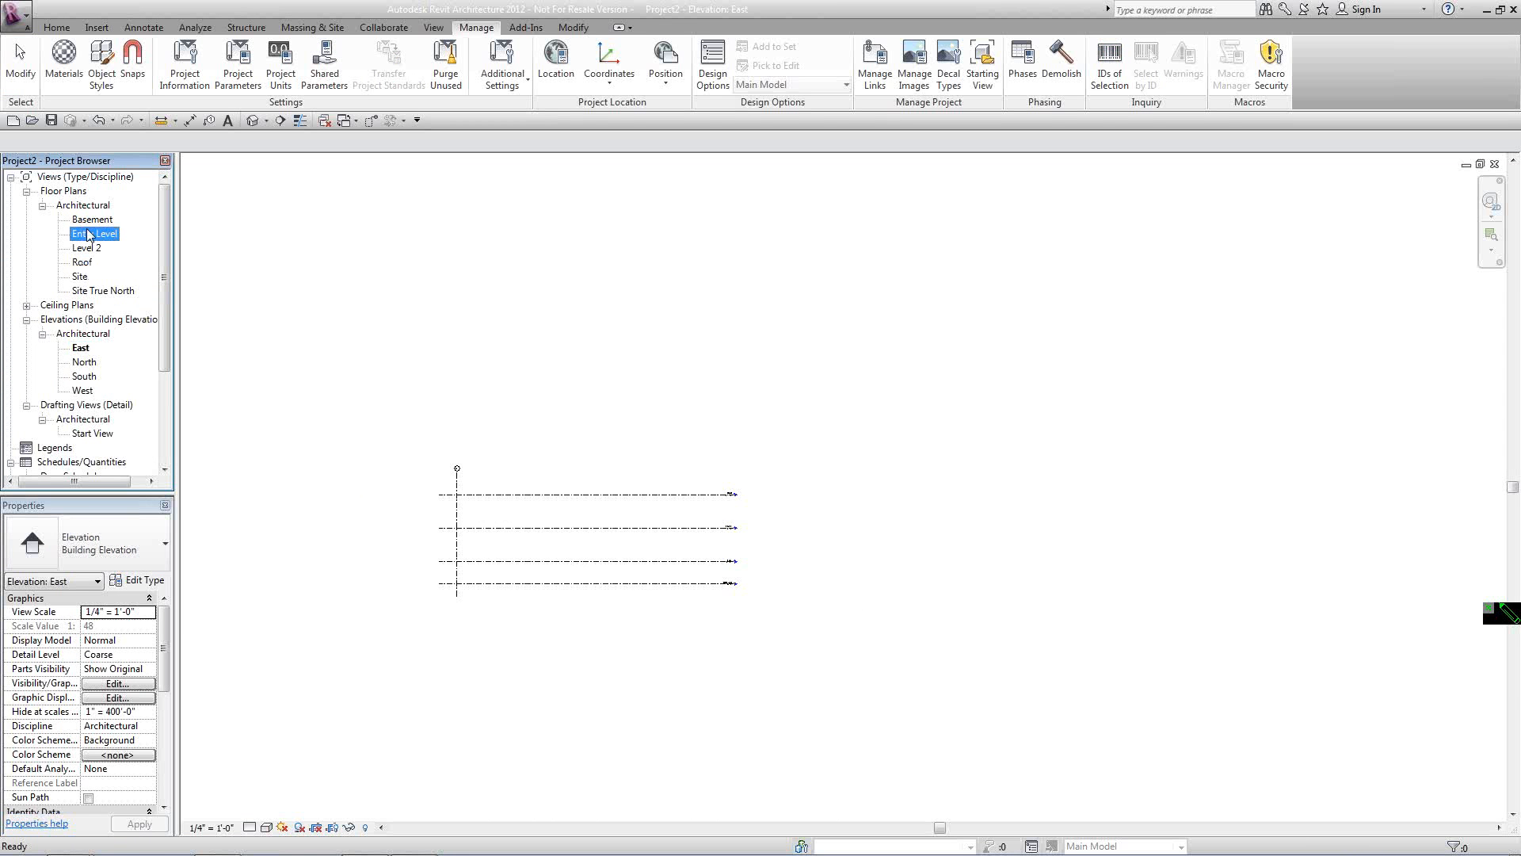
Preview a horizontal wall in the Entry Level plan at two zoom levels to check its length snap increments, without placing it.
click(56, 27)
key(w)
key(a)
click(626, 501)
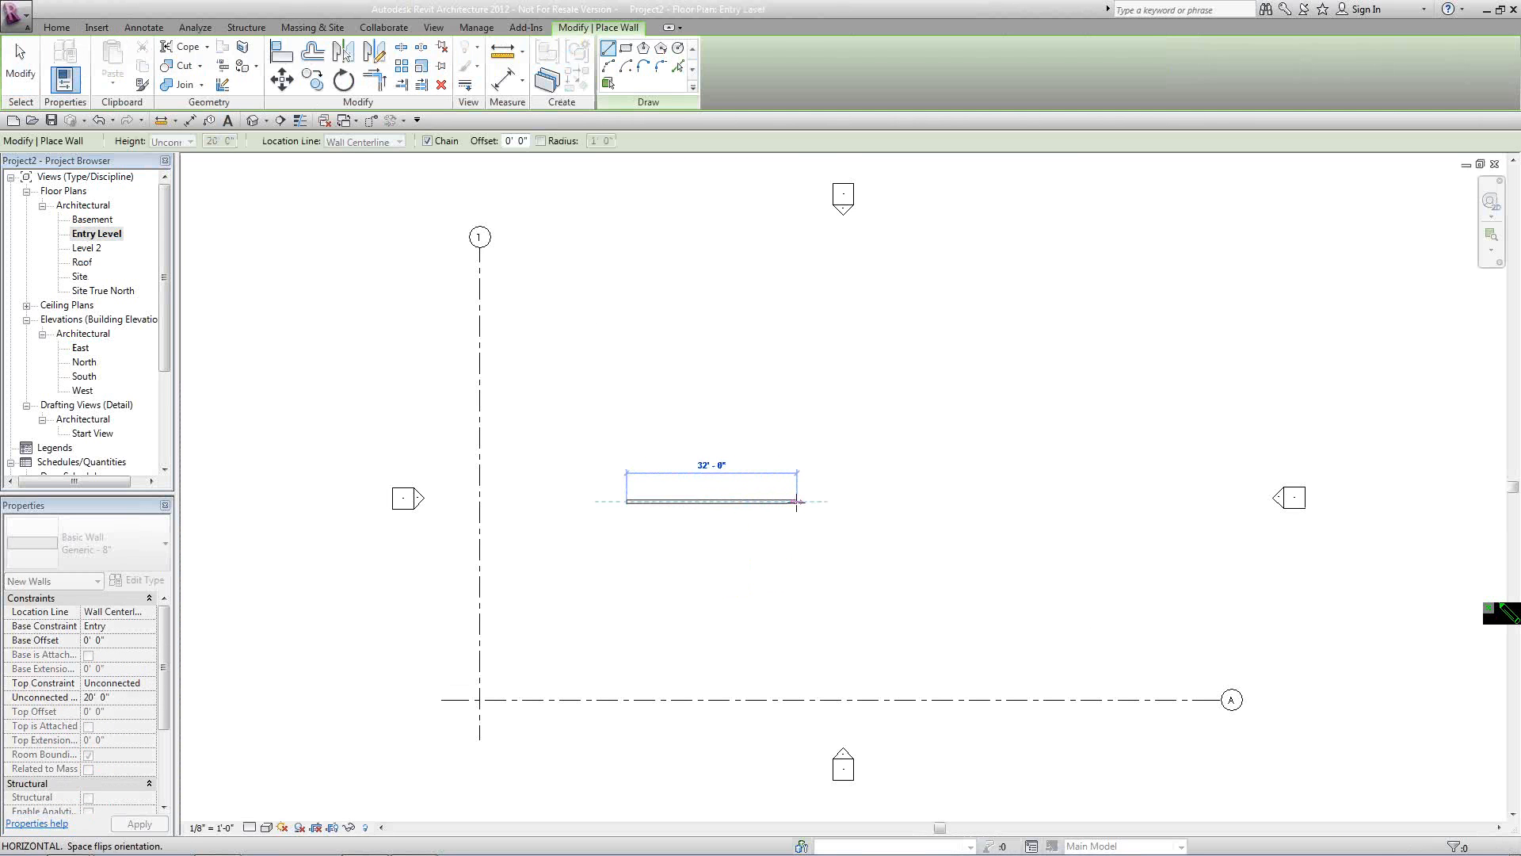
scroll(796, 501, down, 4)
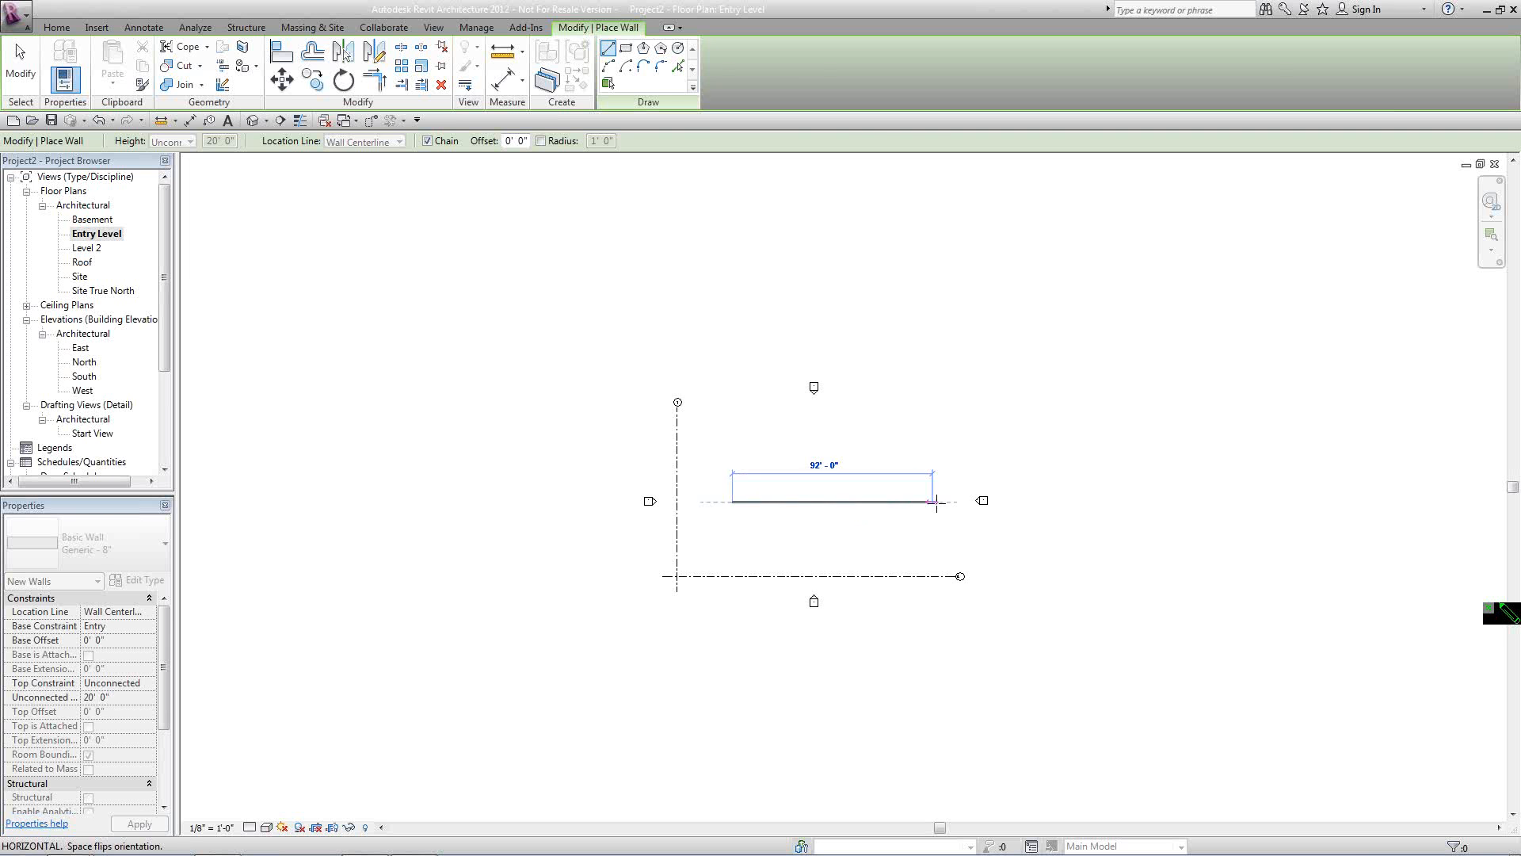
right_click(881, 495)
click(903, 509)
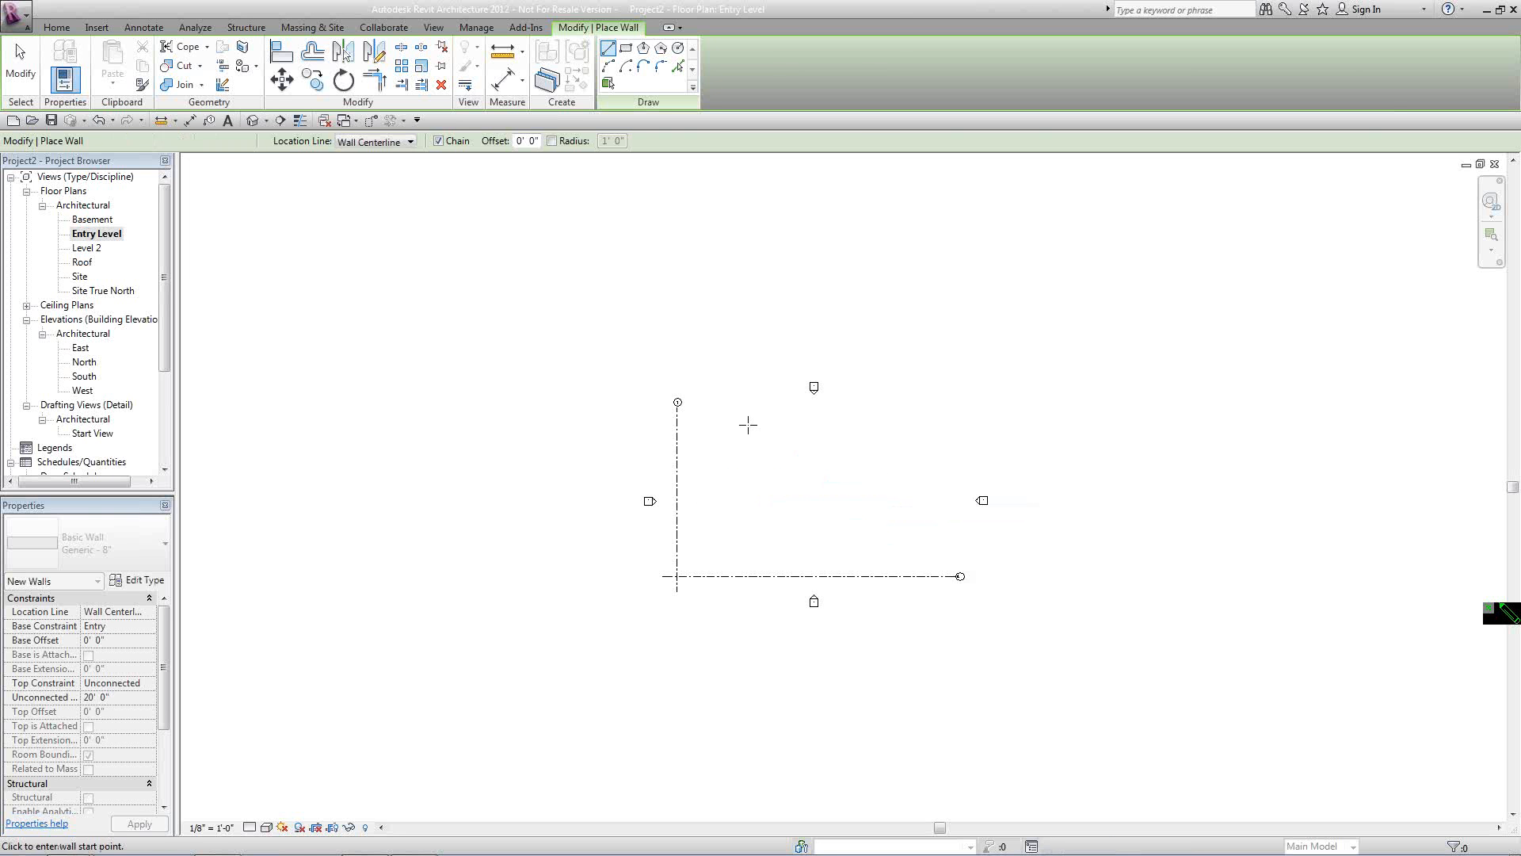
Check the length dimension snap increments in the snap settings again.
click(477, 28)
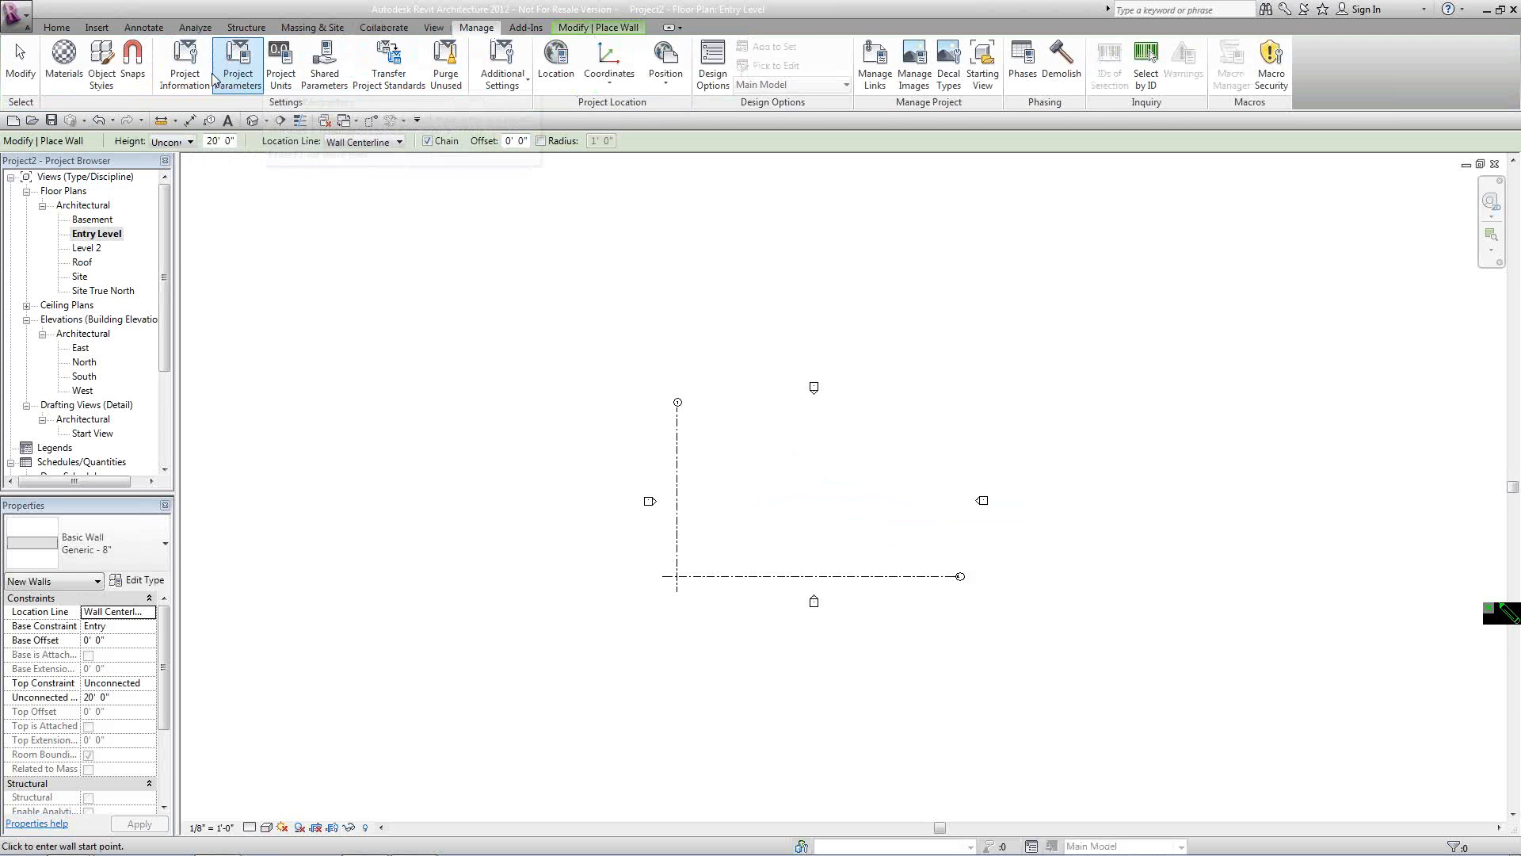
click(132, 59)
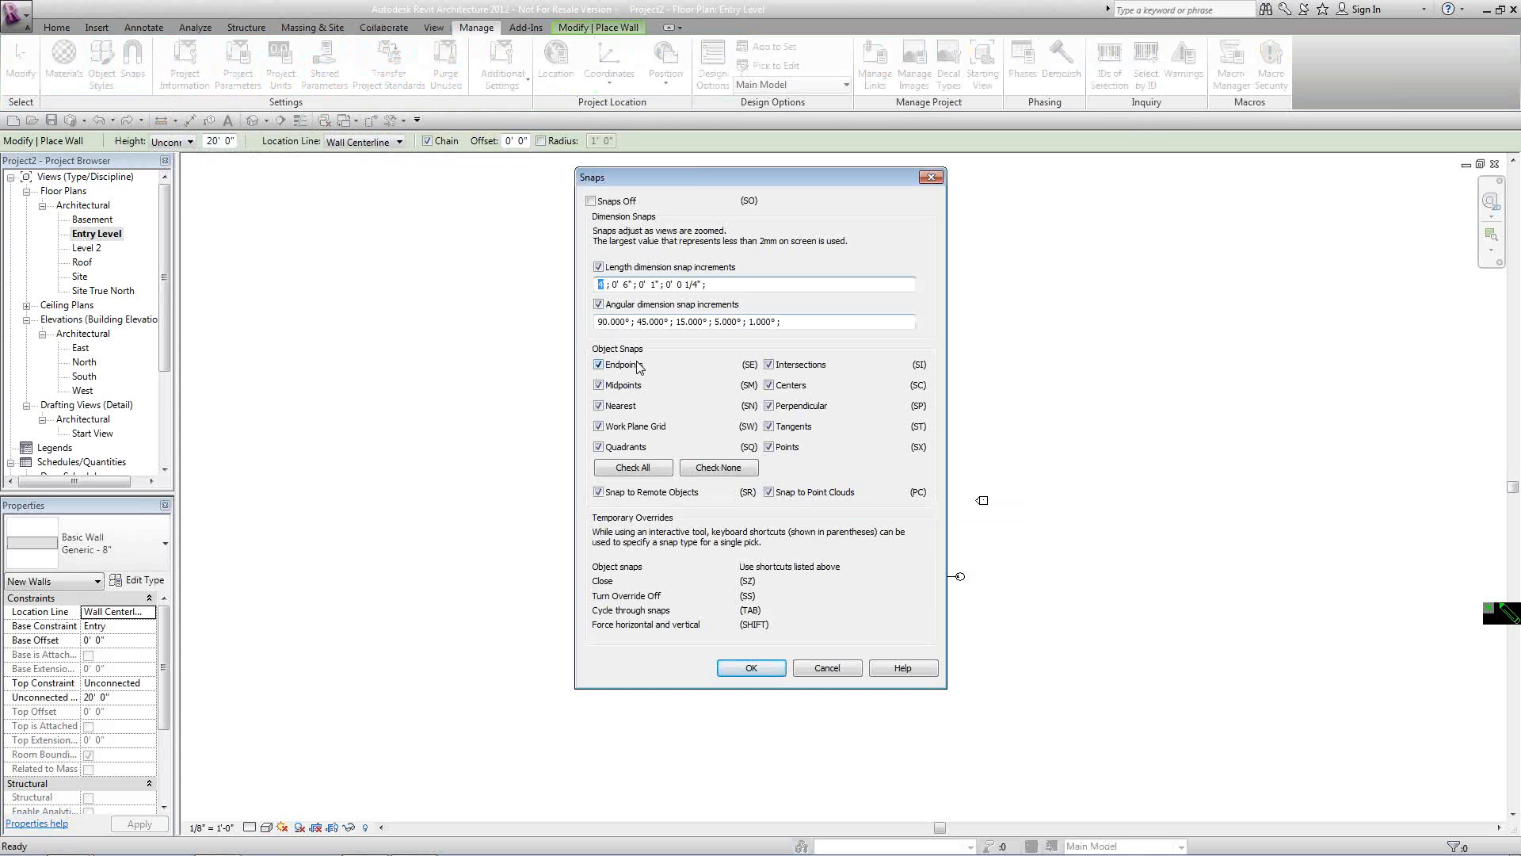
click(741, 668)
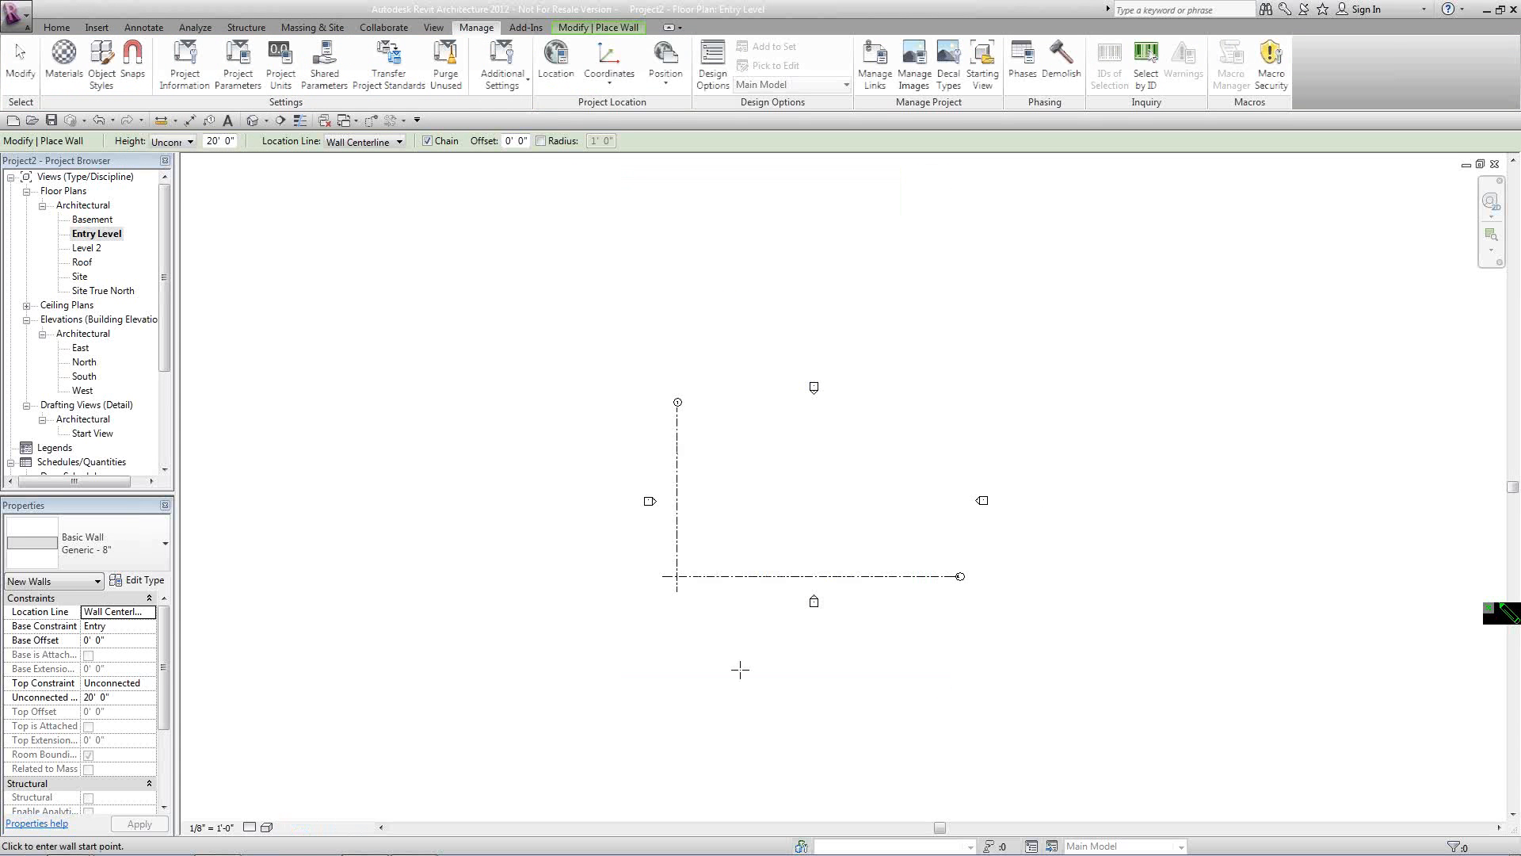
Preview another wall while zoomed farther out to observe the larger length snap increments, without placing it.
click(56, 26)
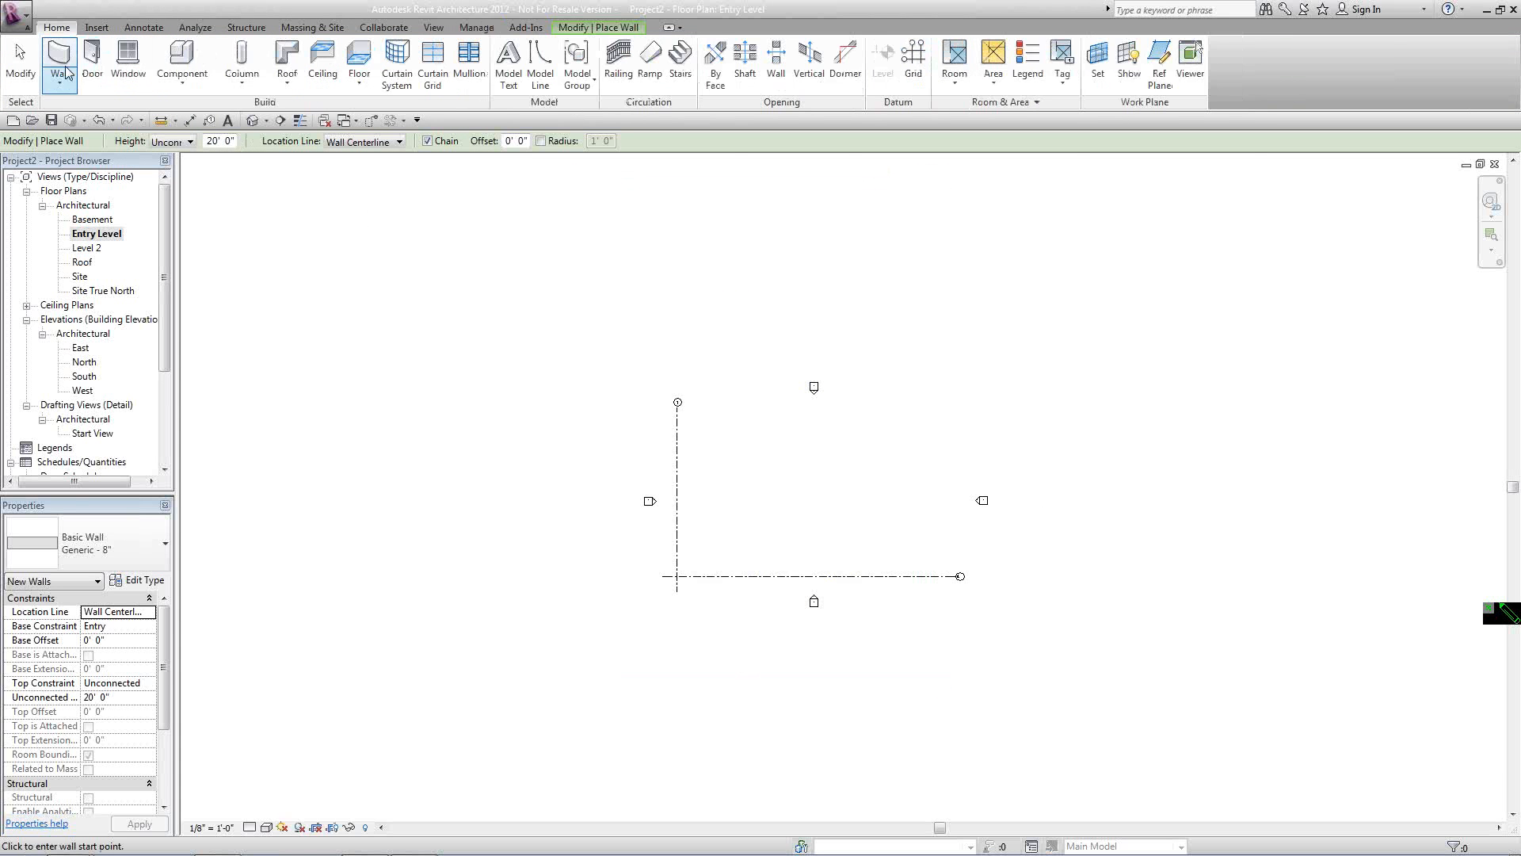
click(711, 462)
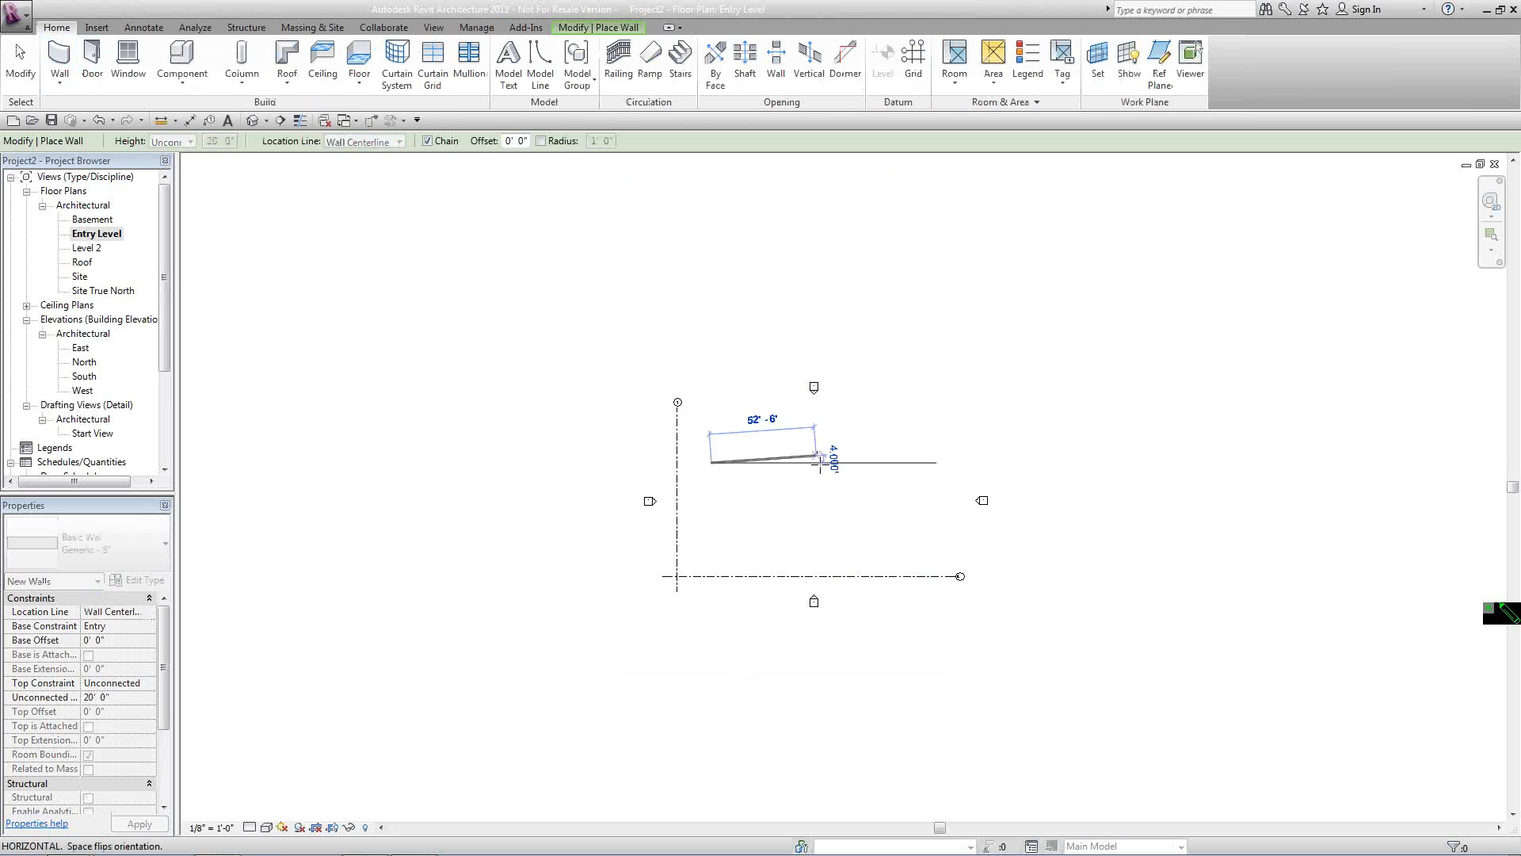
scroll(845, 466, down, 5)
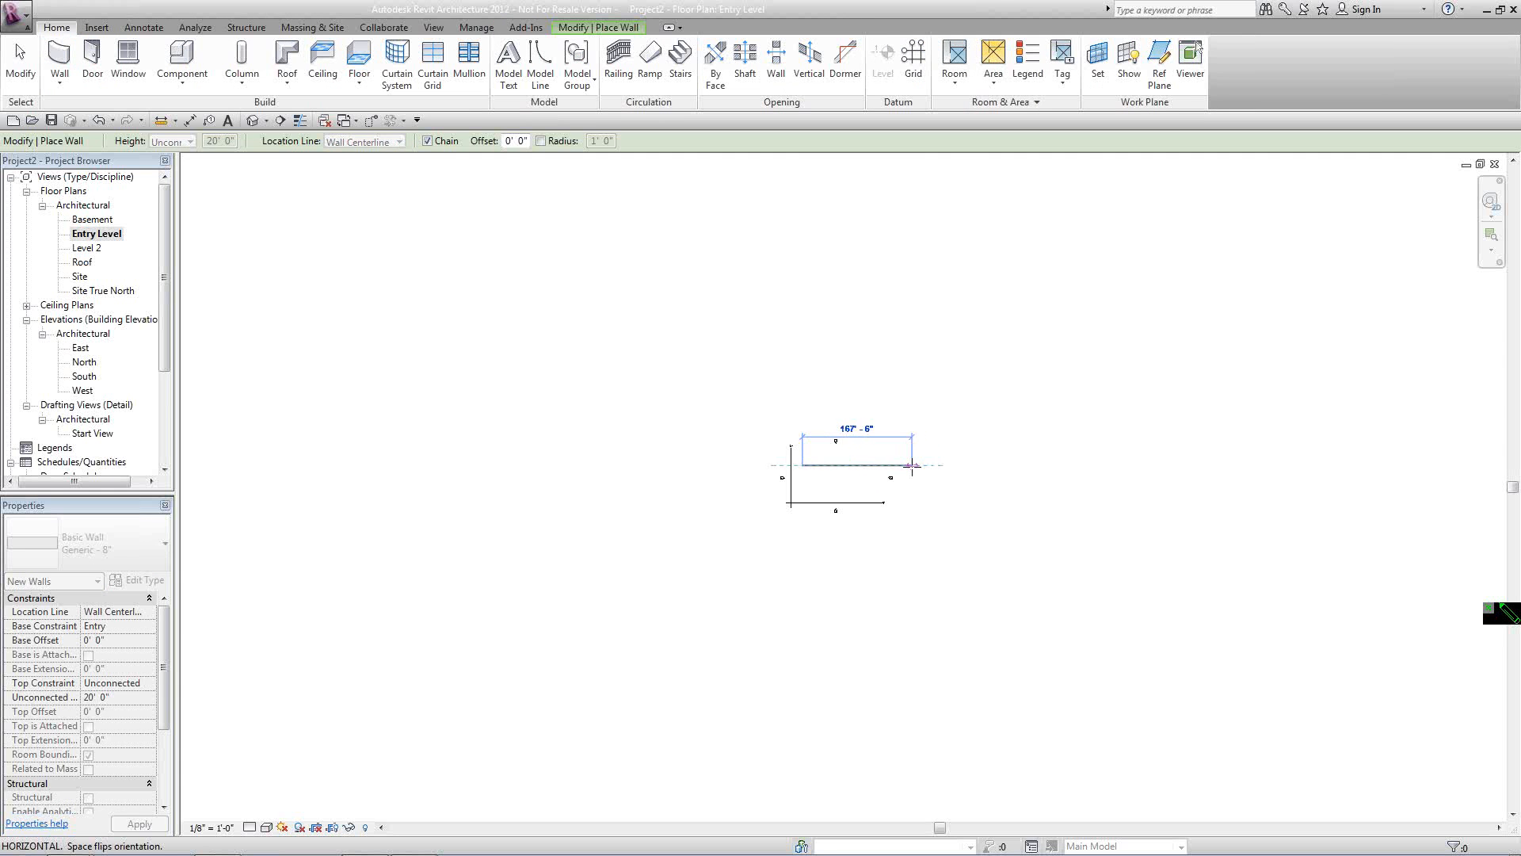
key(Escape)
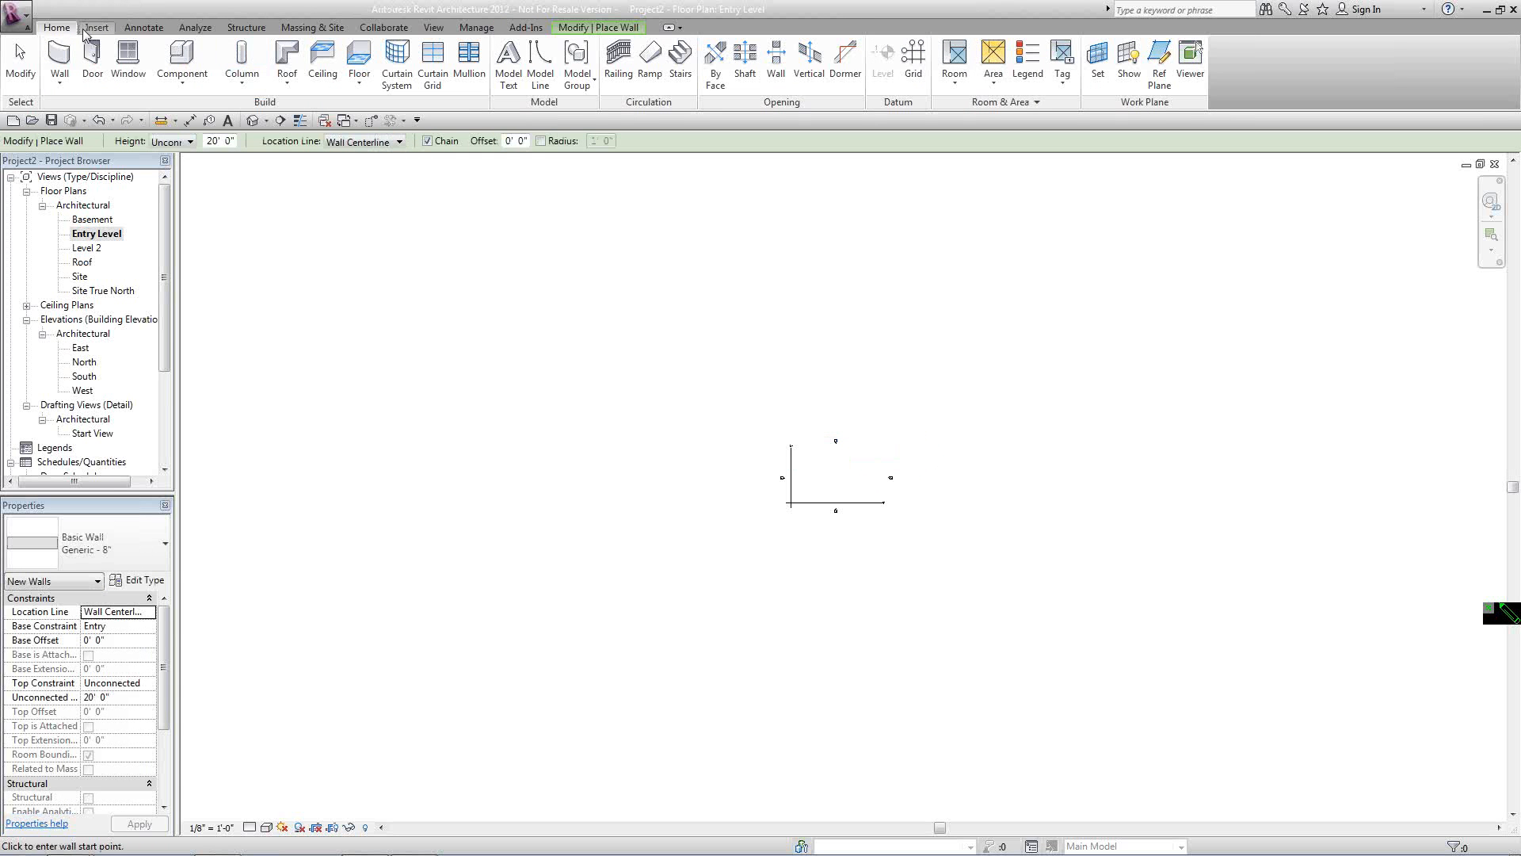
scroll(689, 512, up, 3)
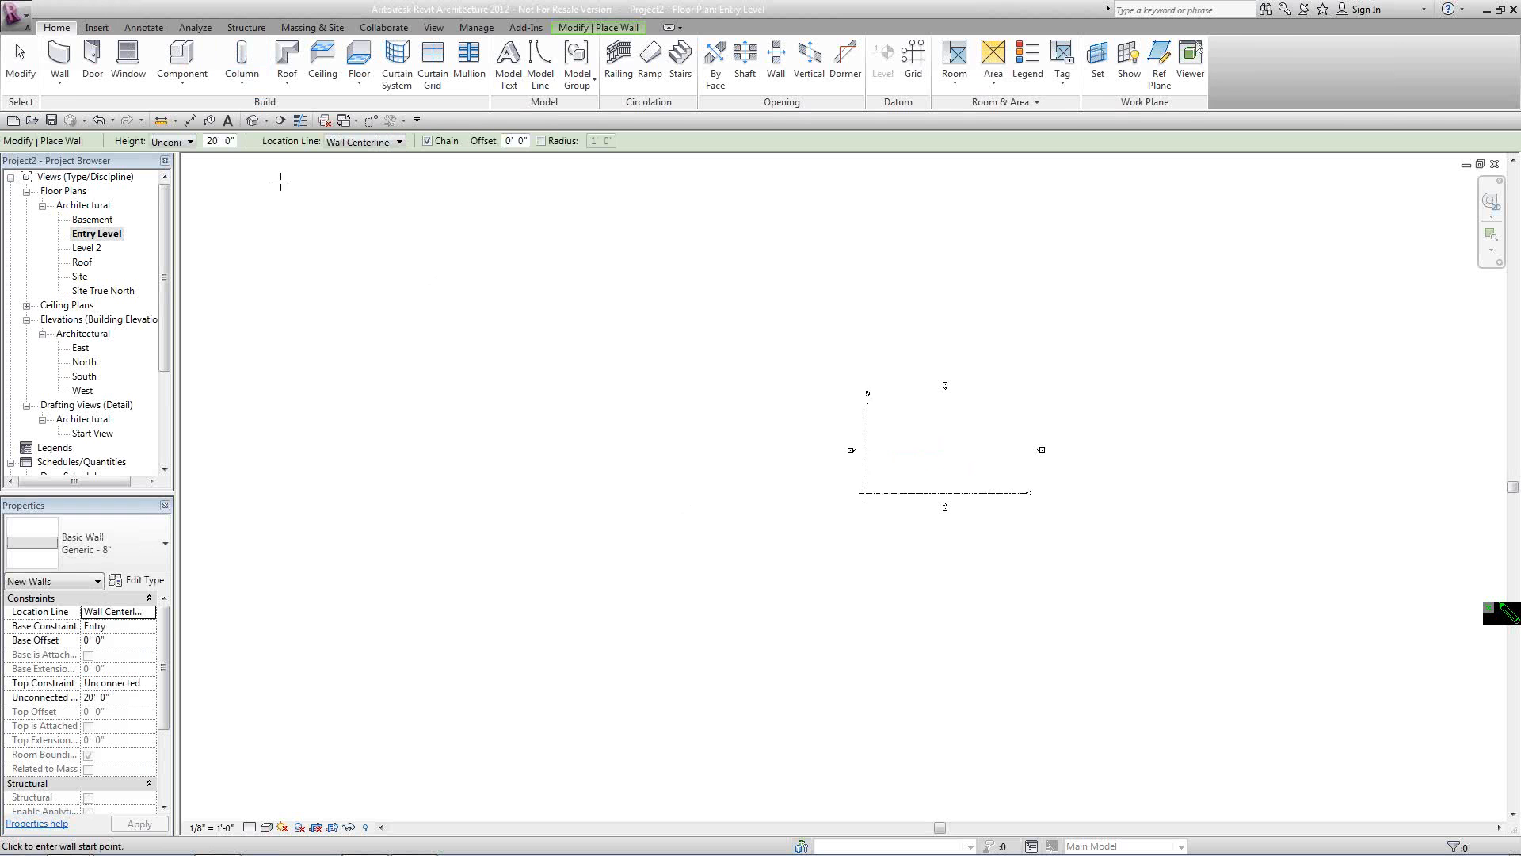
Try changing the length dimension snap increments, using 16' as the largest increment.
click(477, 29)
click(132, 62)
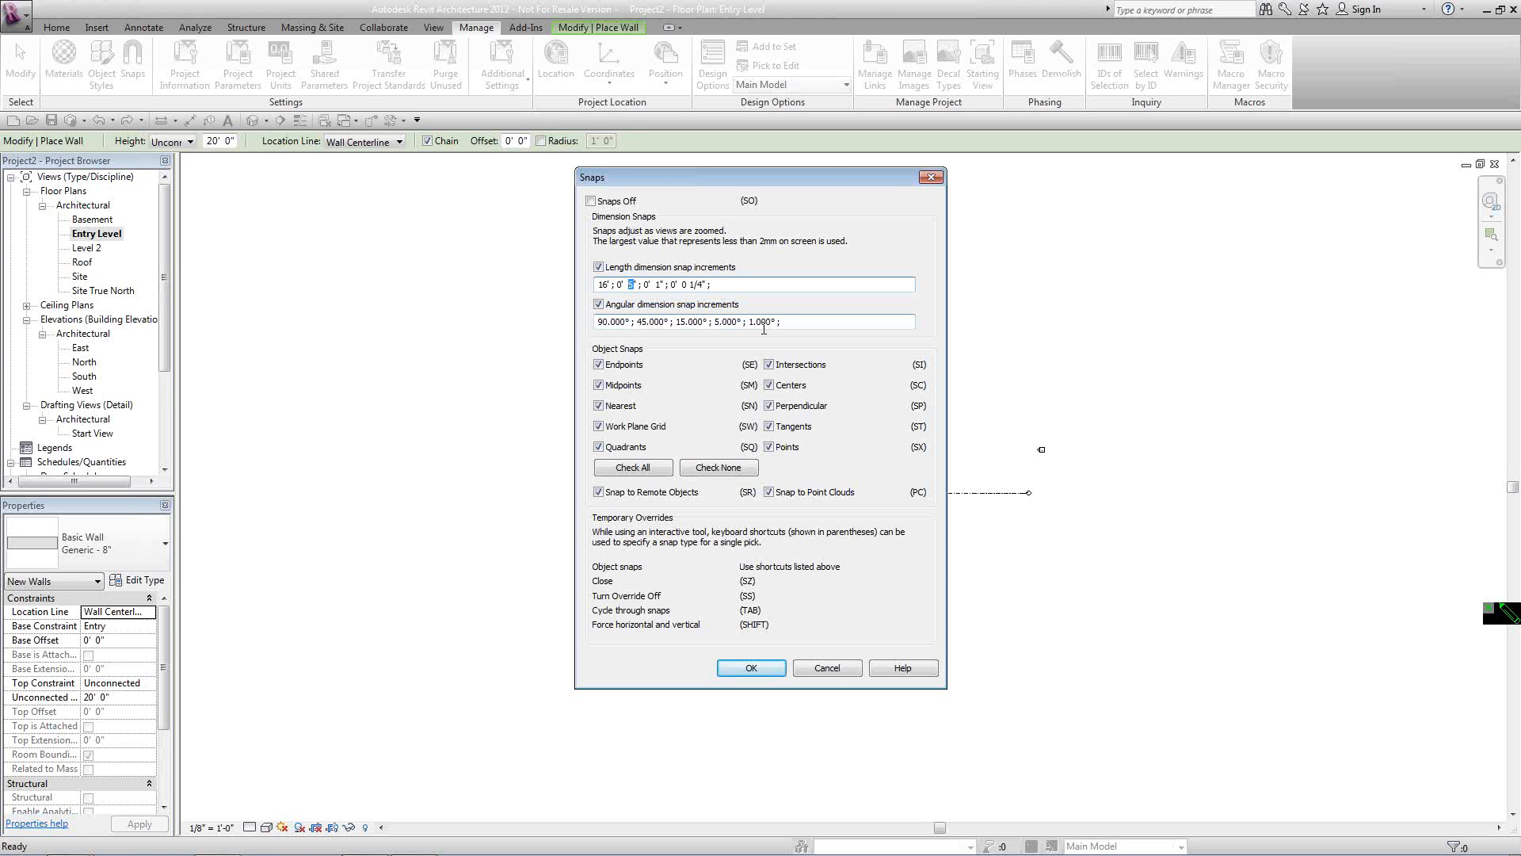
click(825, 667)
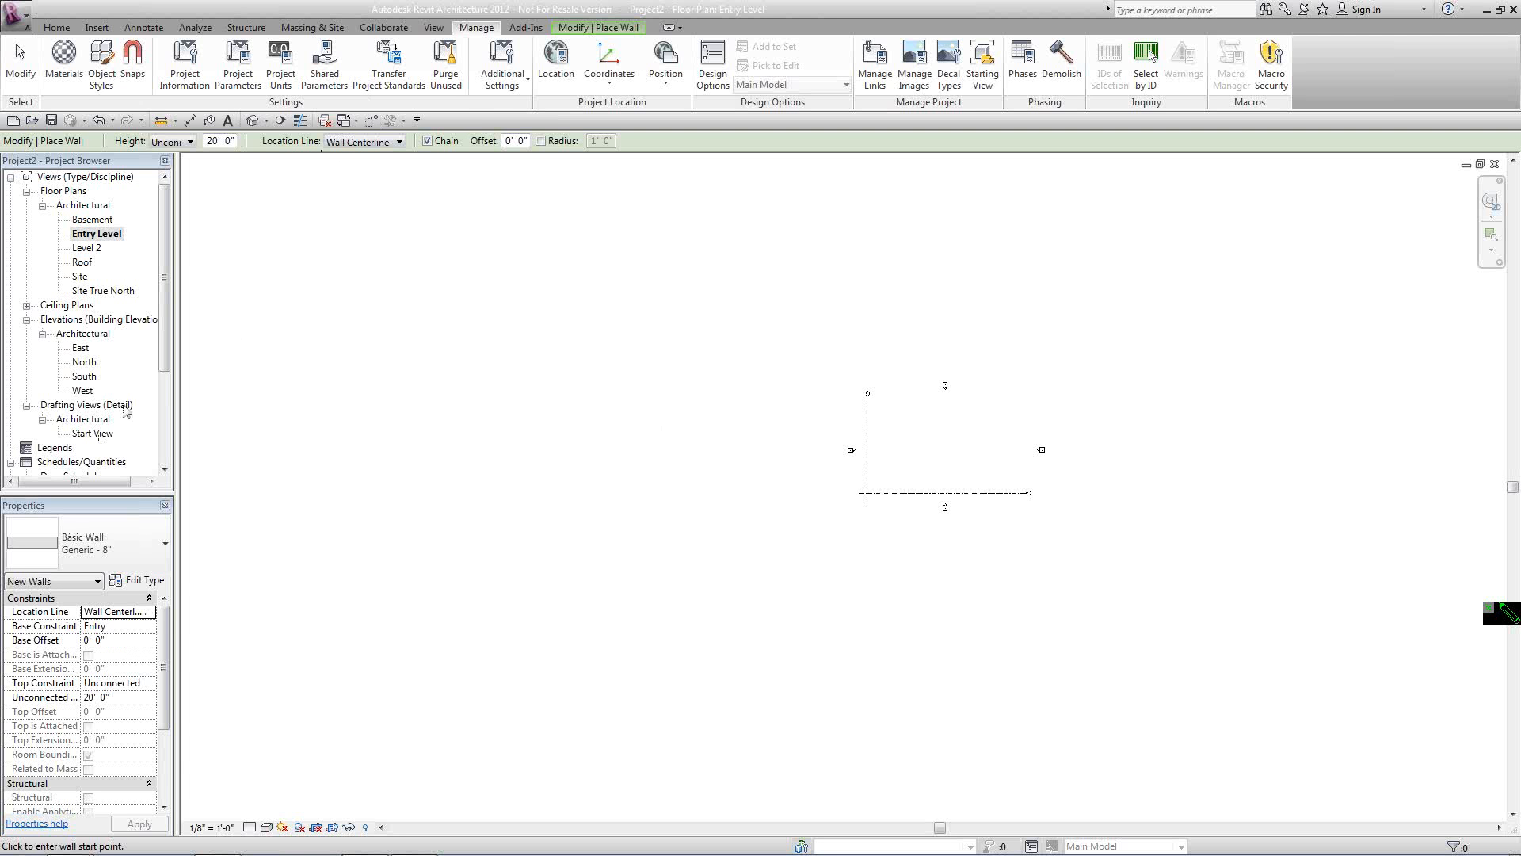
click(528, 552)
right_click(612, 539)
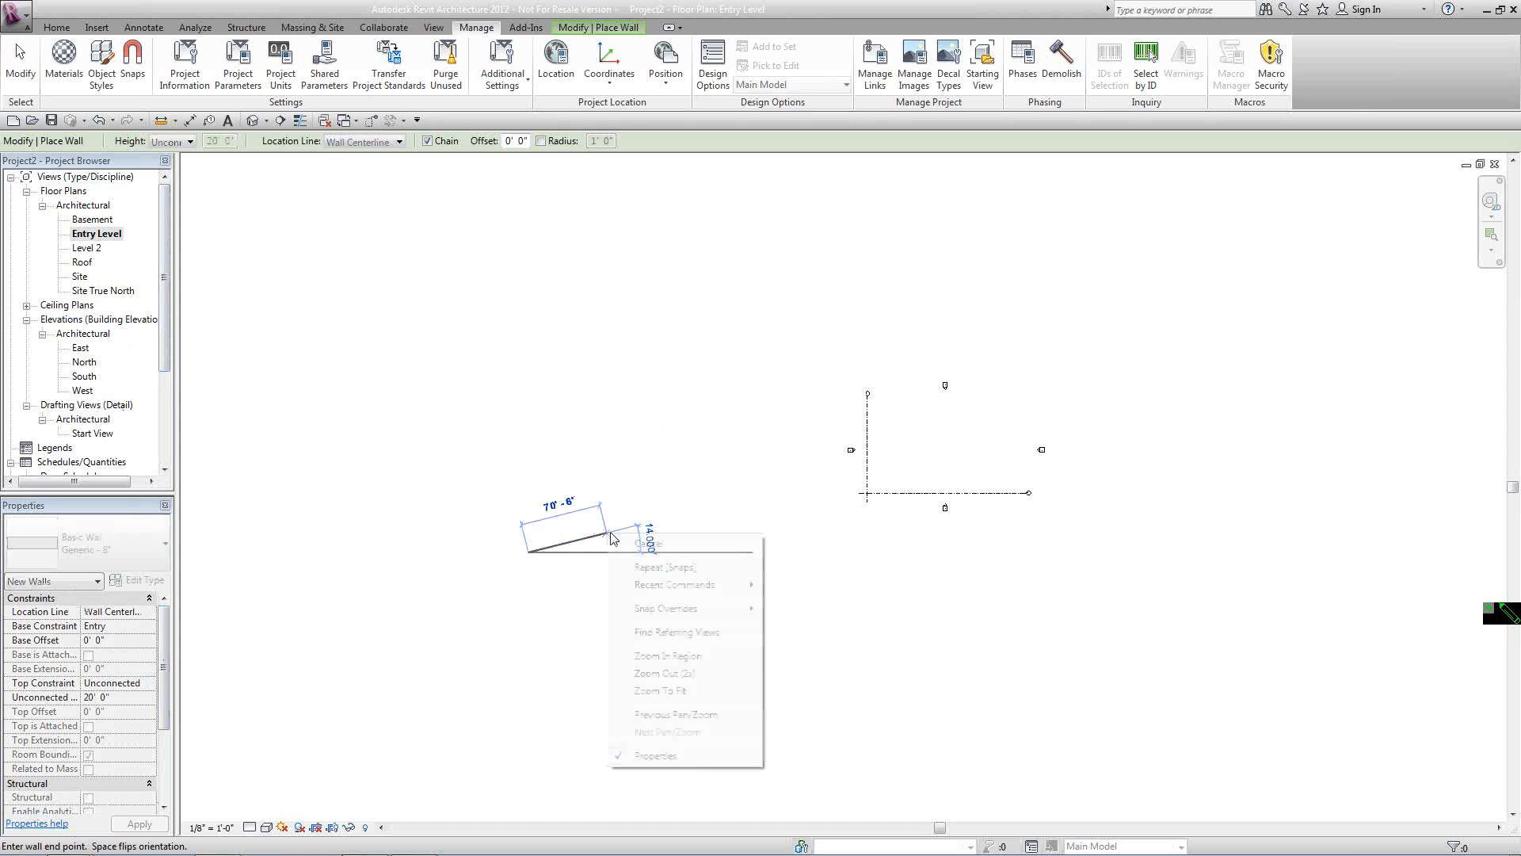
click(648, 543)
right_click(683, 538)
click(717, 544)
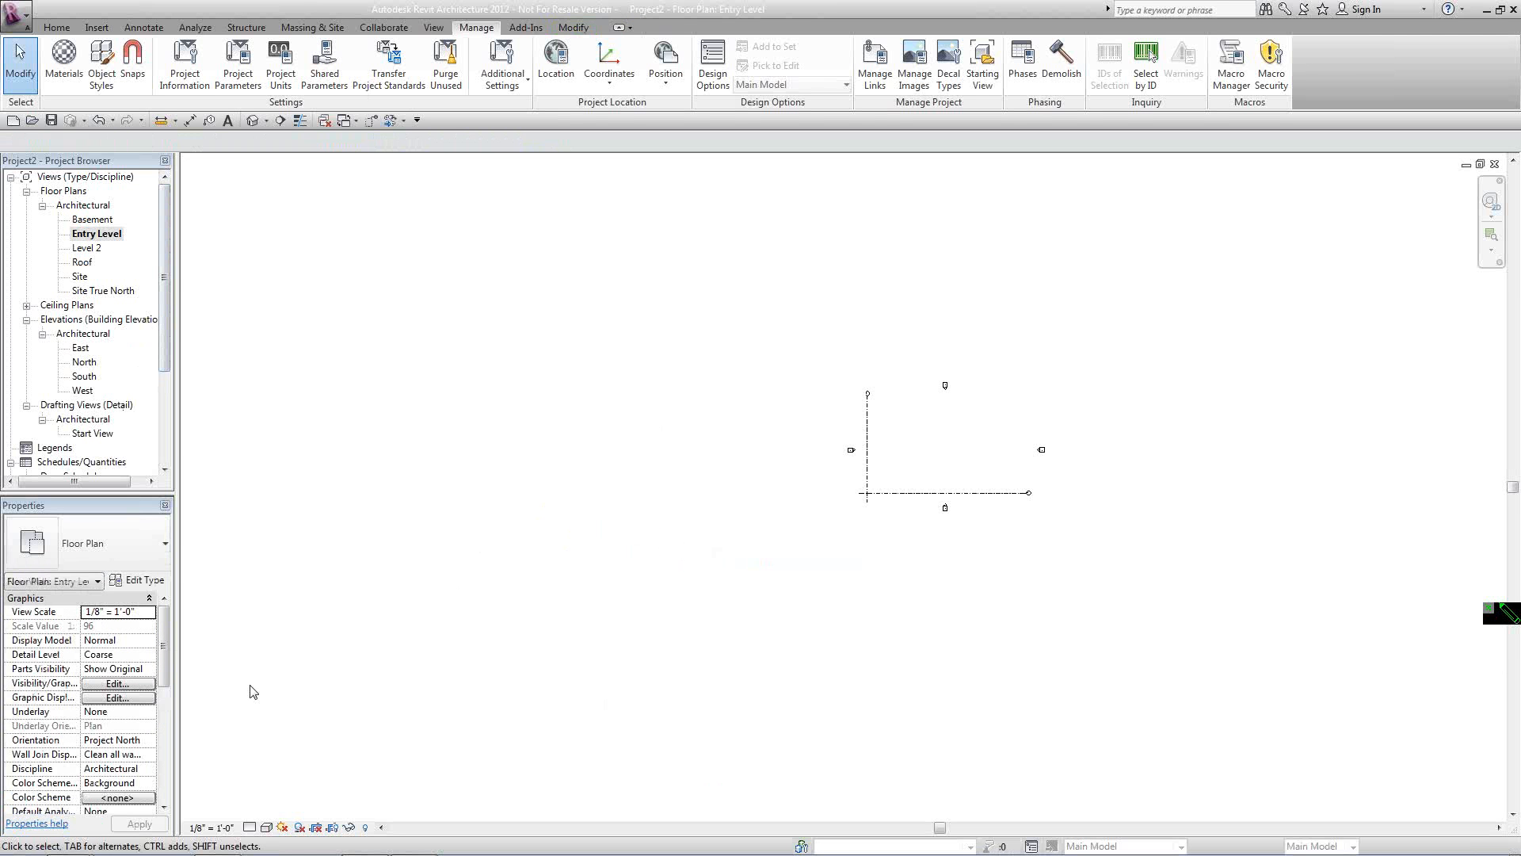
From the Entry Level plan's visibility and graphics filters, clear all categories of the Interior filter and include only Walls.
click(117, 684)
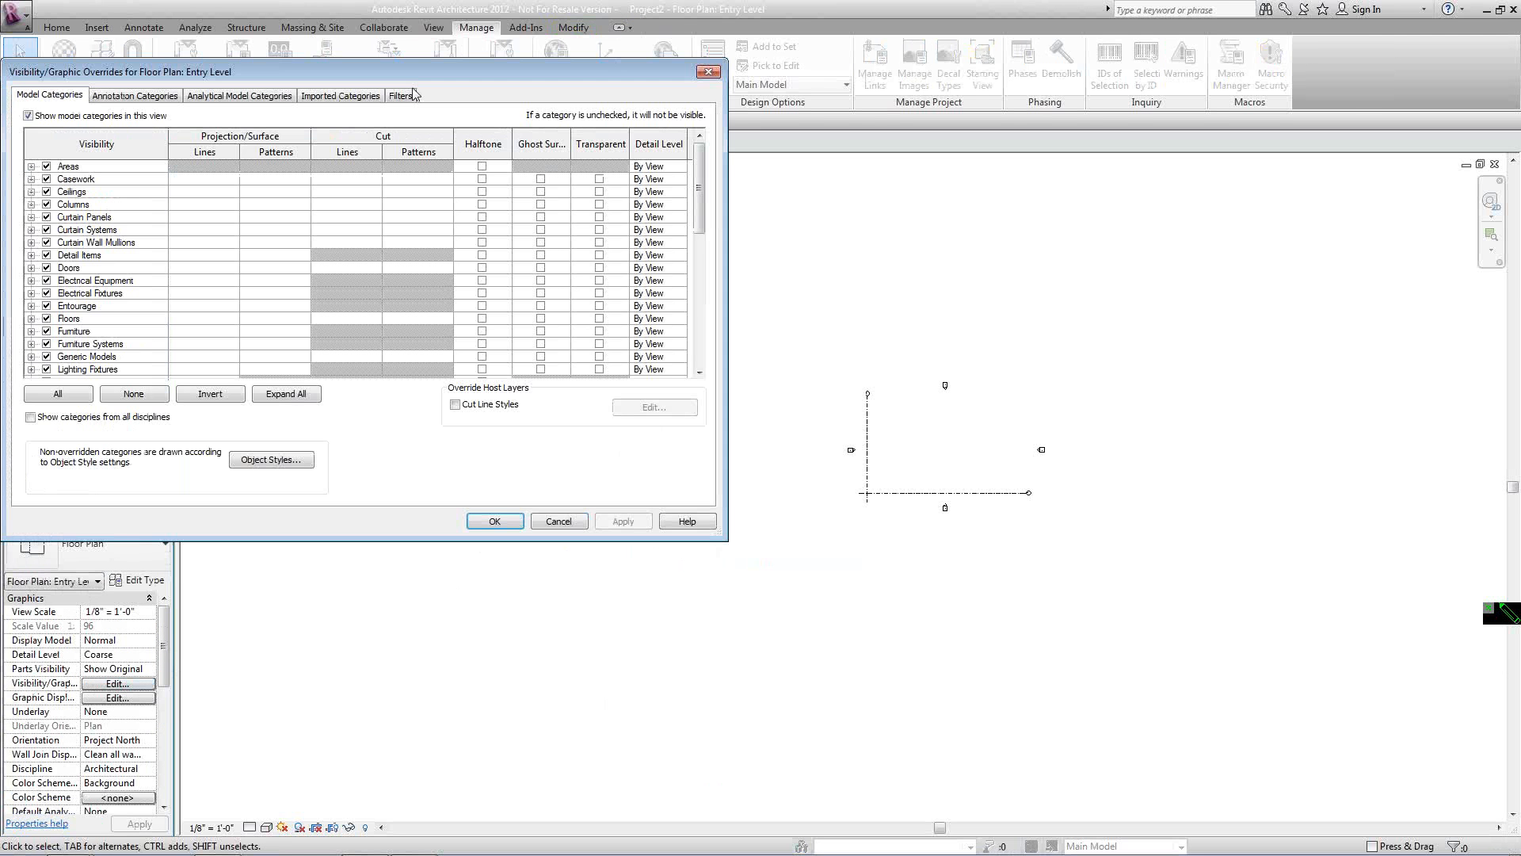
click(402, 96)
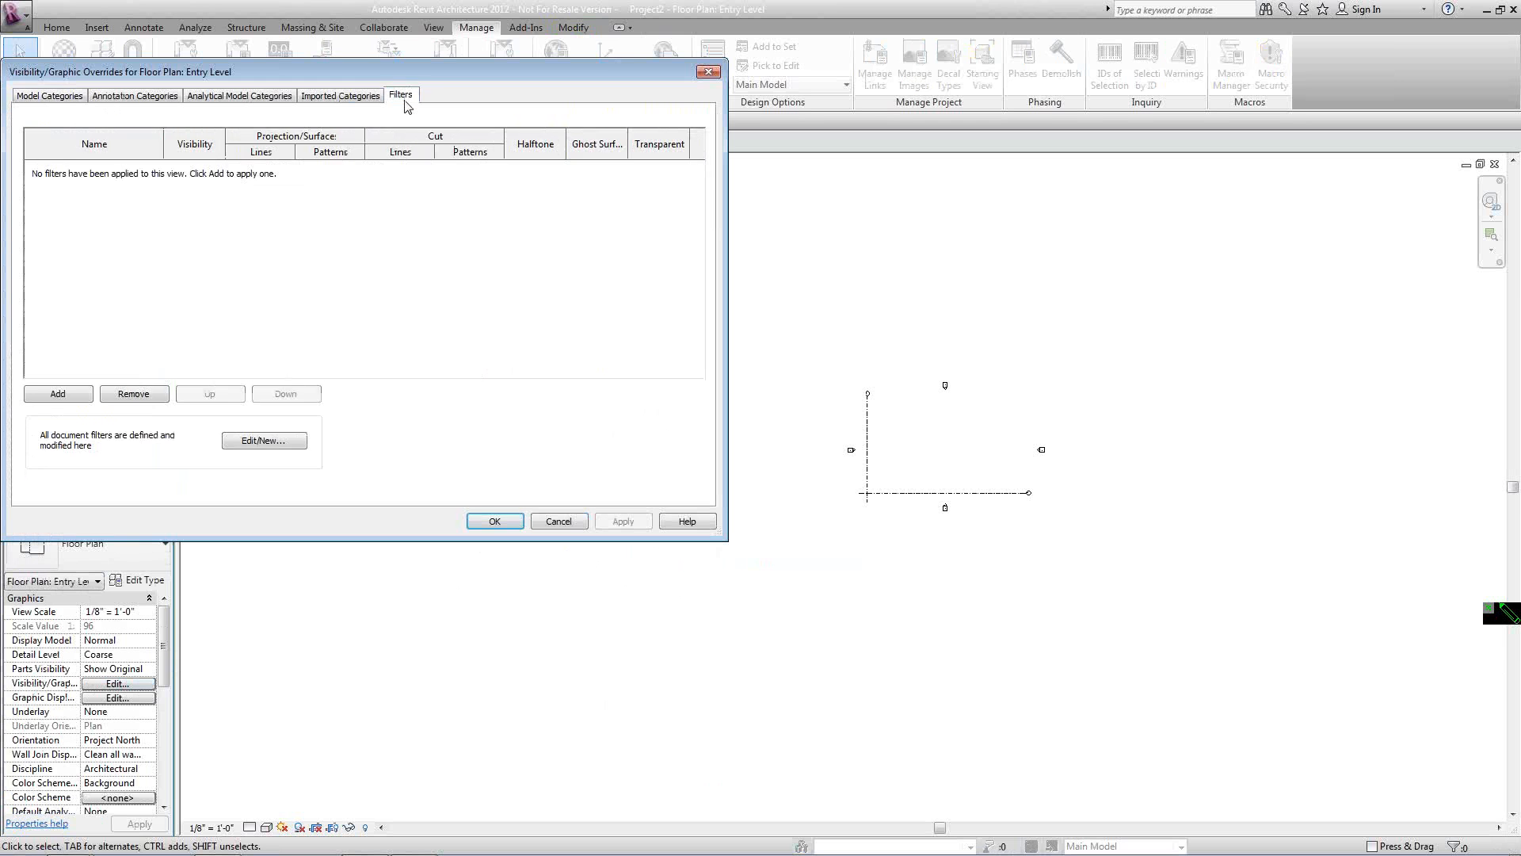
click(245, 440)
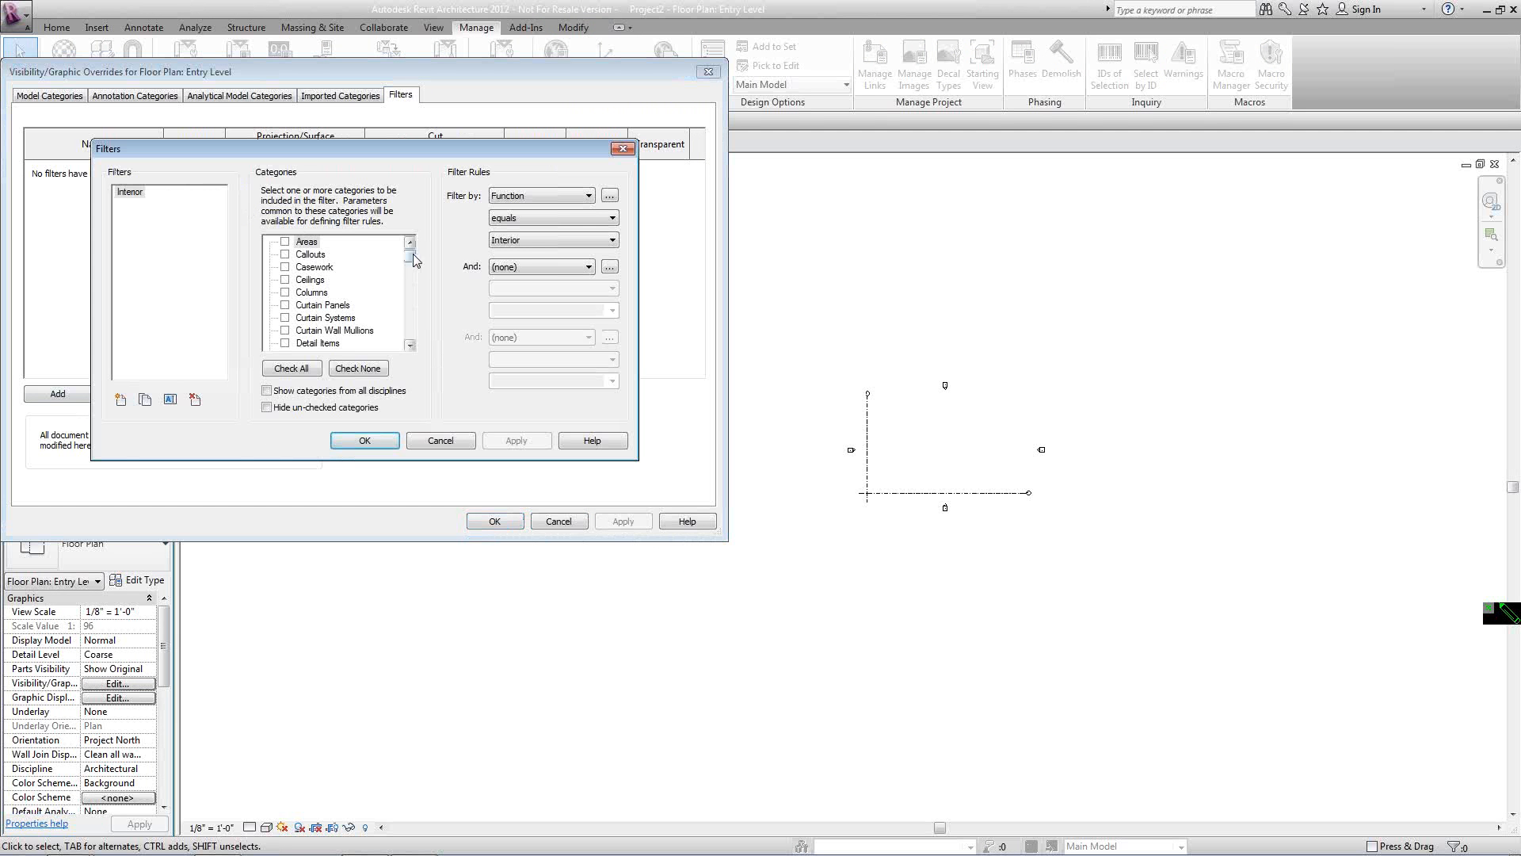
mouse_move(410, 257)
mouse_down()
mouse_move(423, 333)
mouse_move(418, 274)
mouse_up()
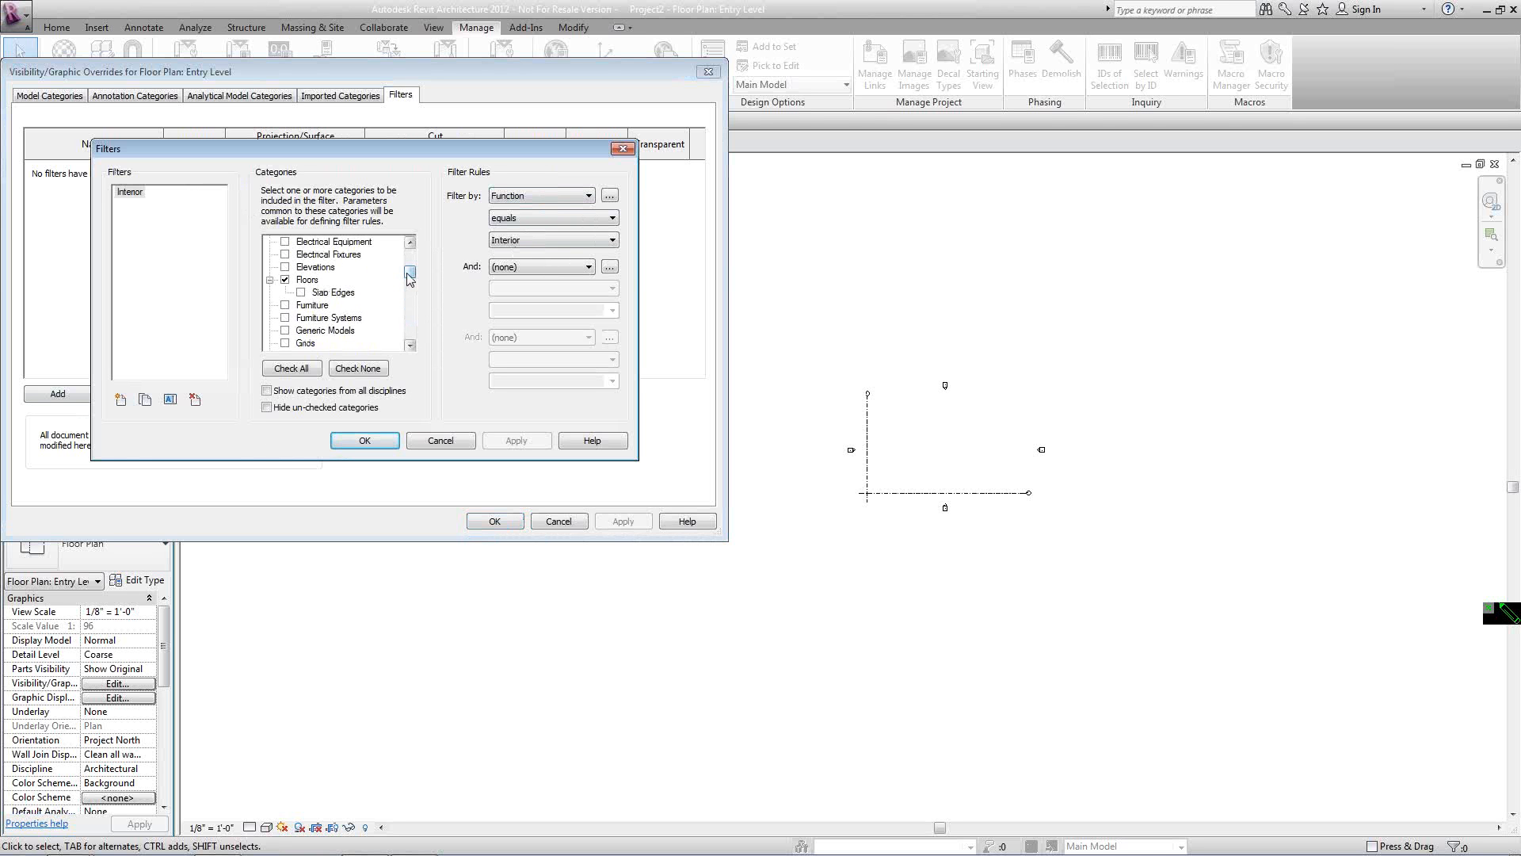
drag(410, 273, 411, 334)
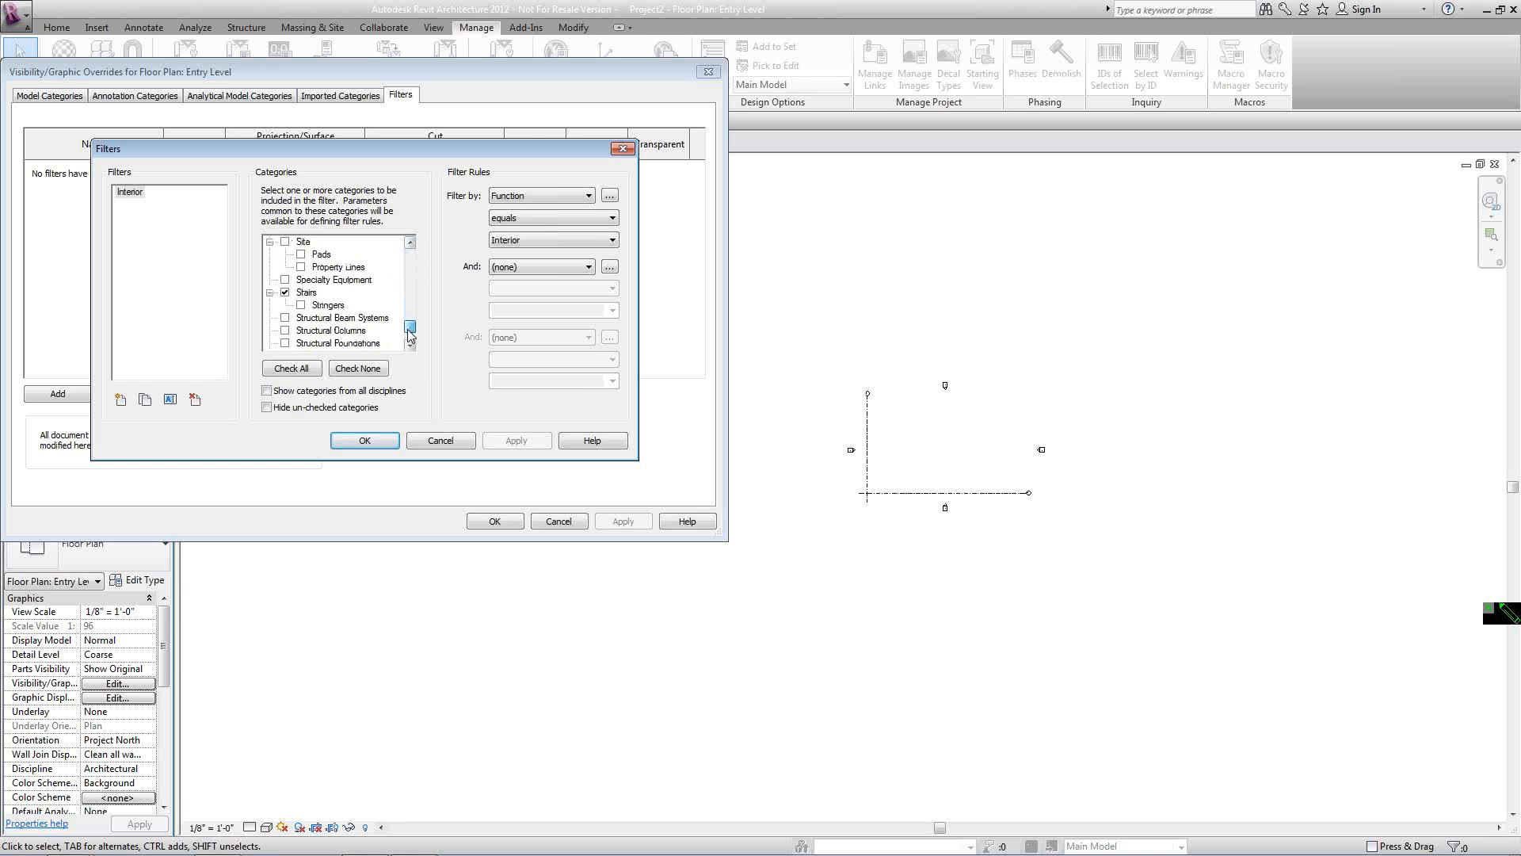
click(357, 368)
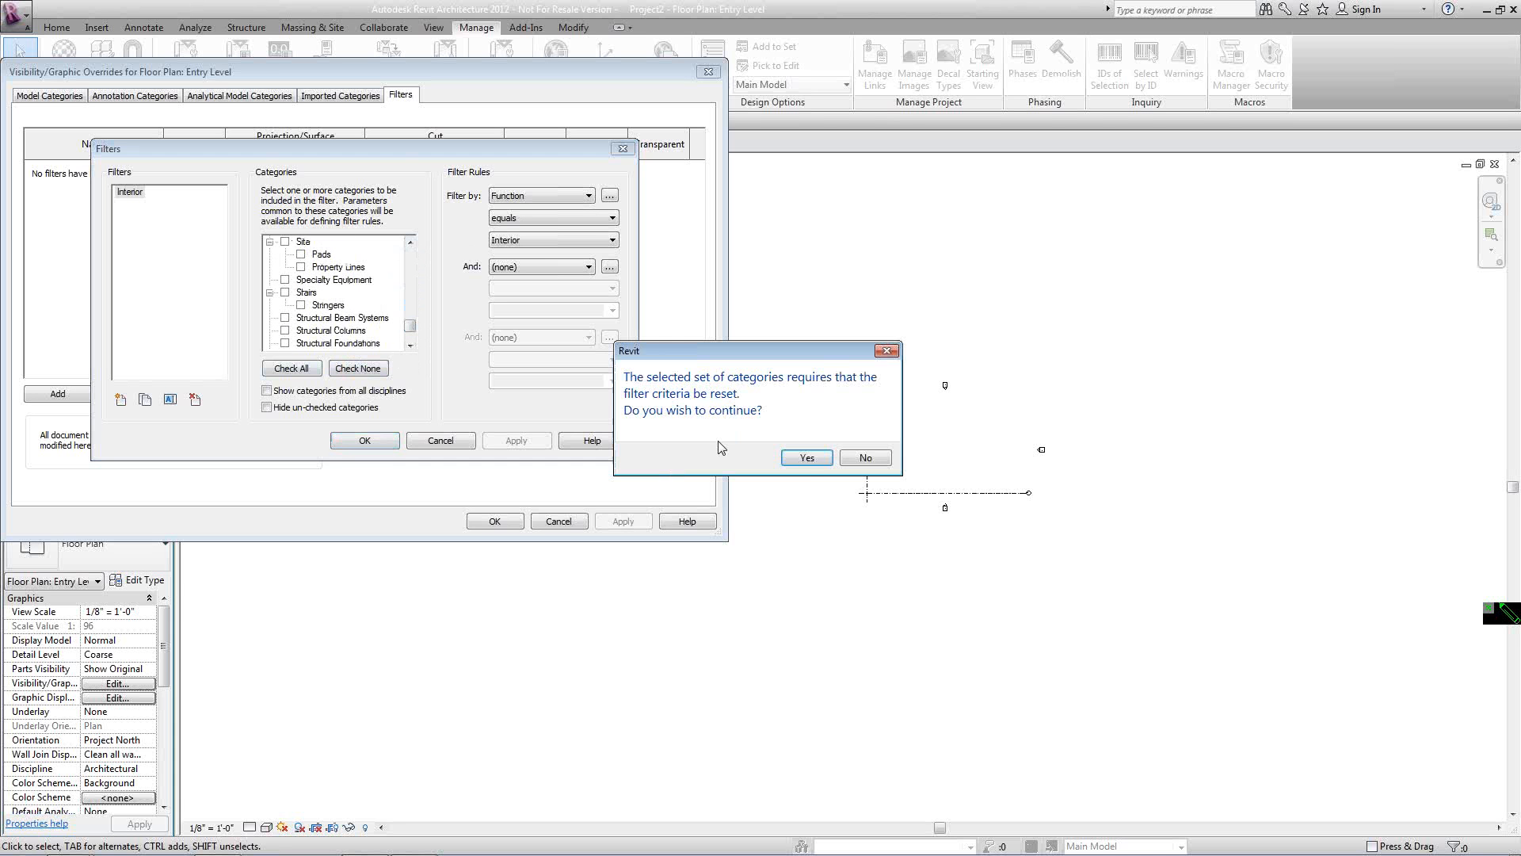
click(806, 457)
click(411, 345)
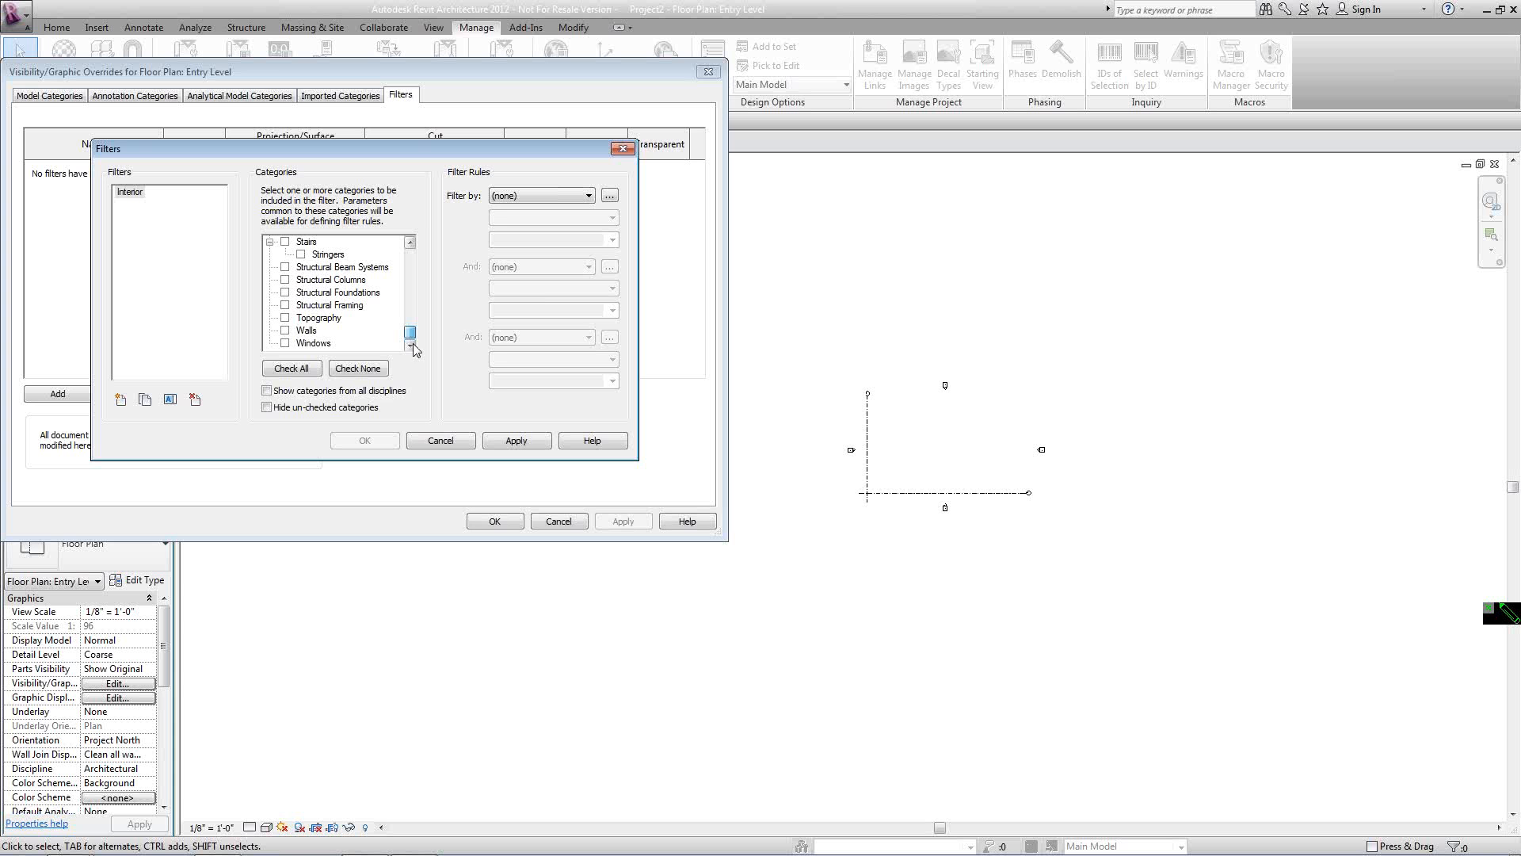
click(284, 331)
Set the Interior filter's rule to Comments equals 2hr and save the filter.
click(552, 198)
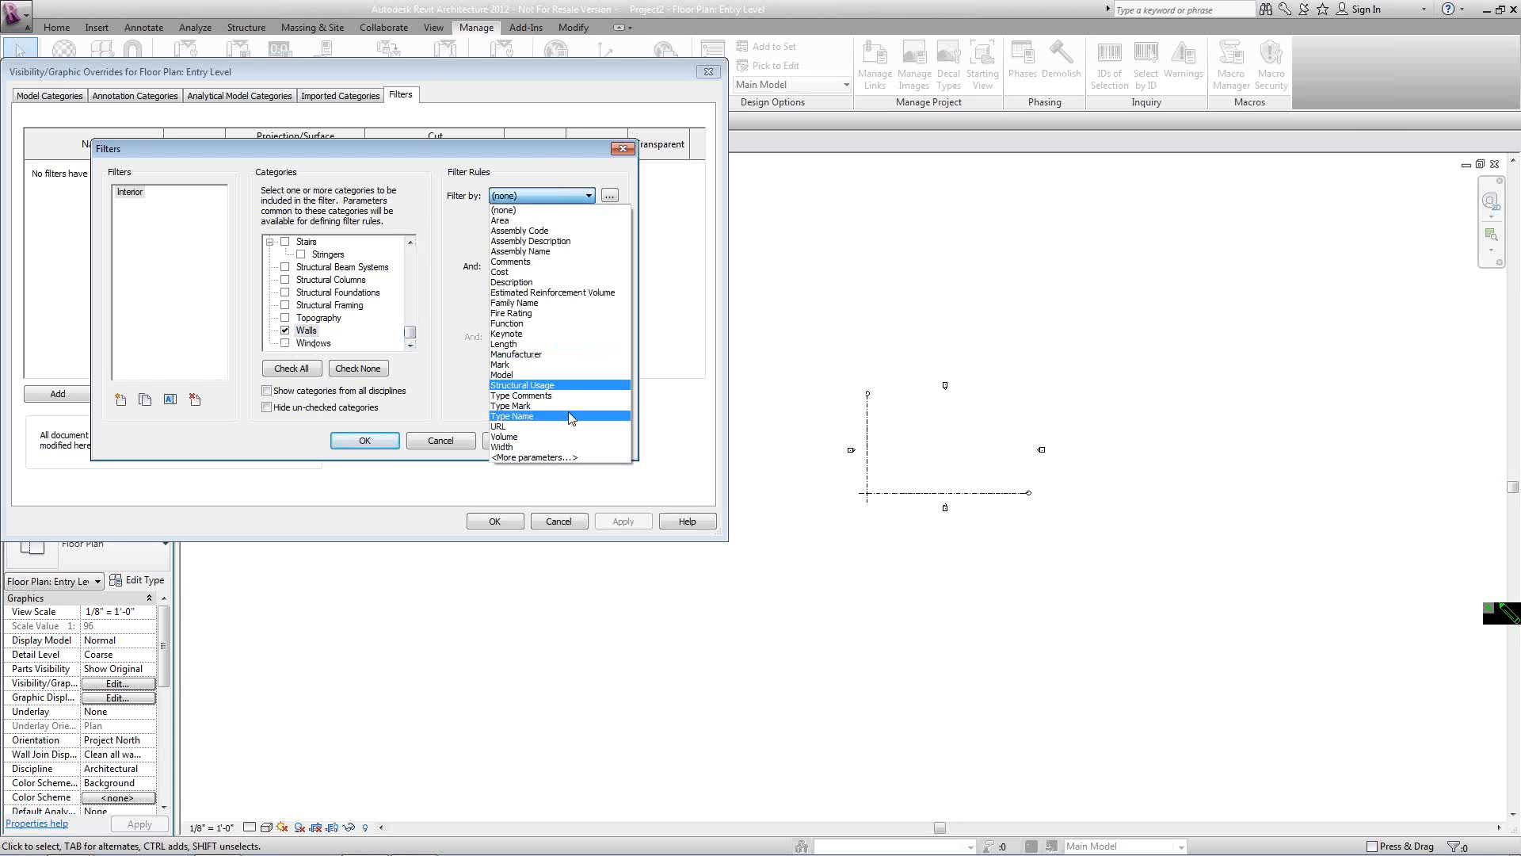
click(523, 262)
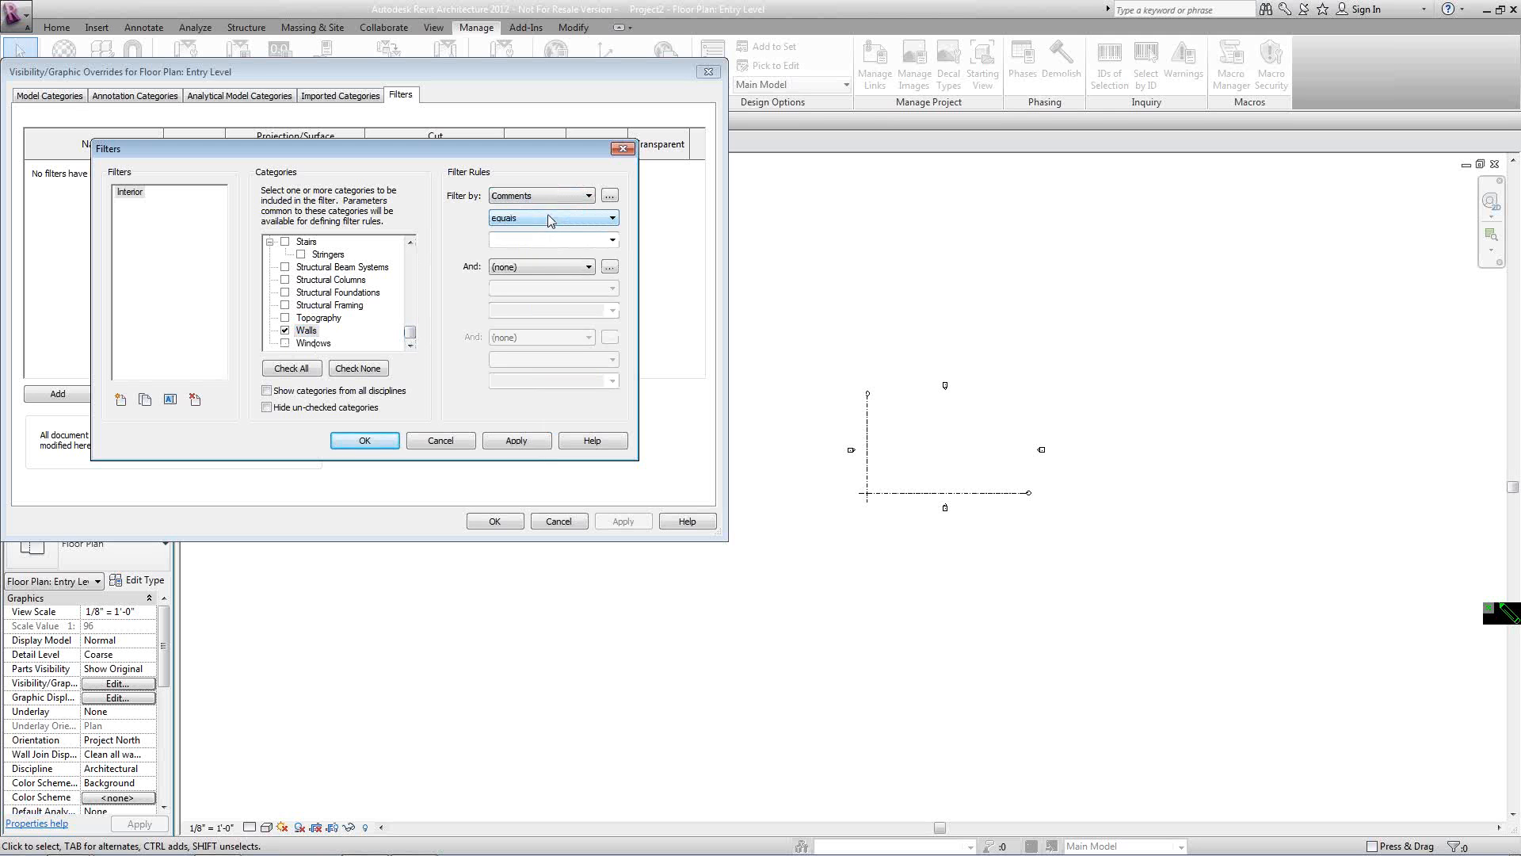
click(544, 239)
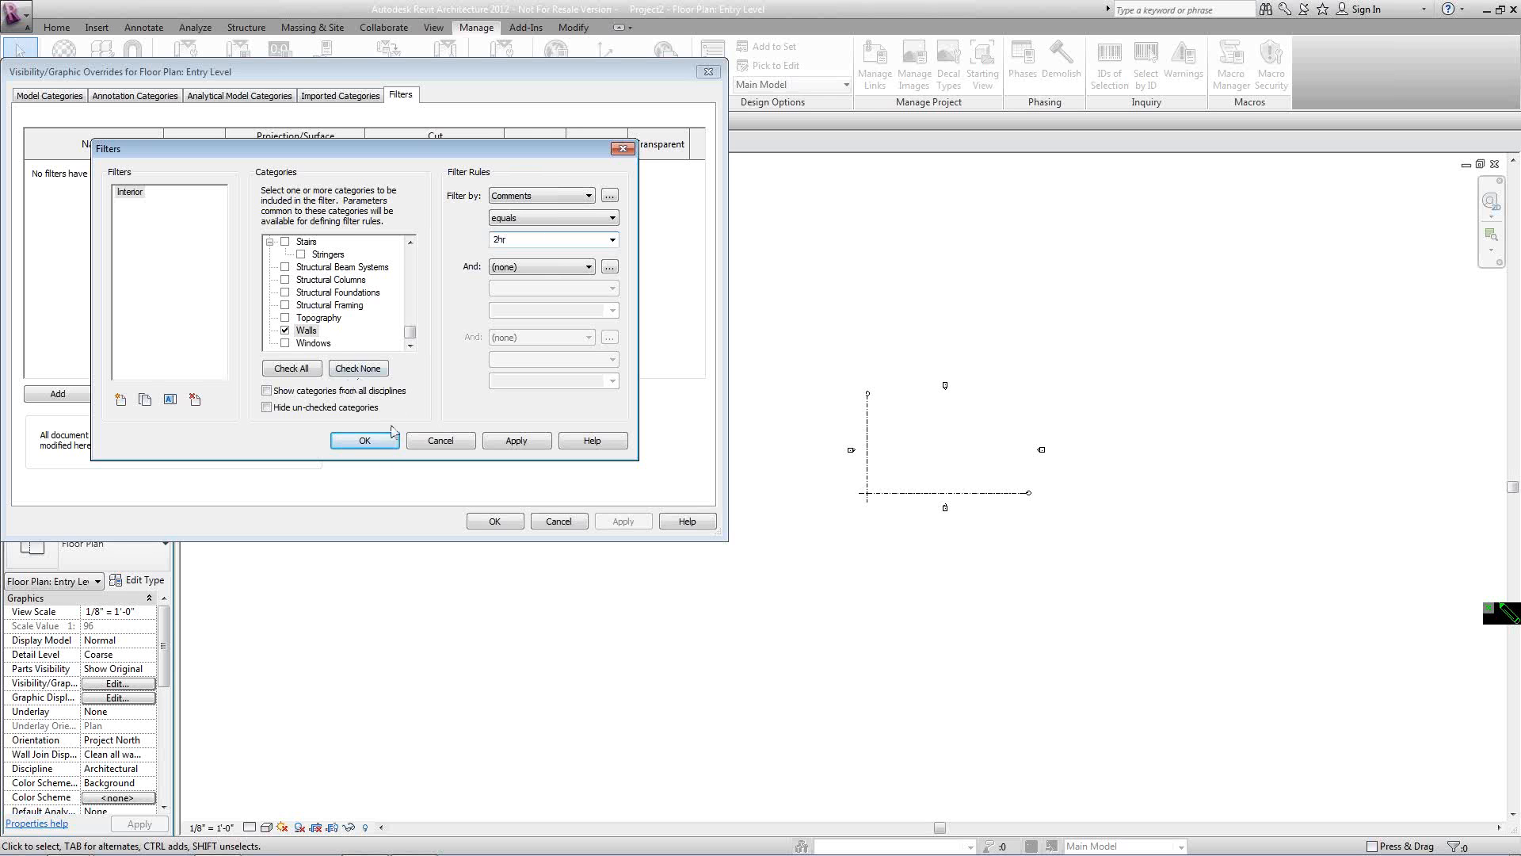
click(520, 442)
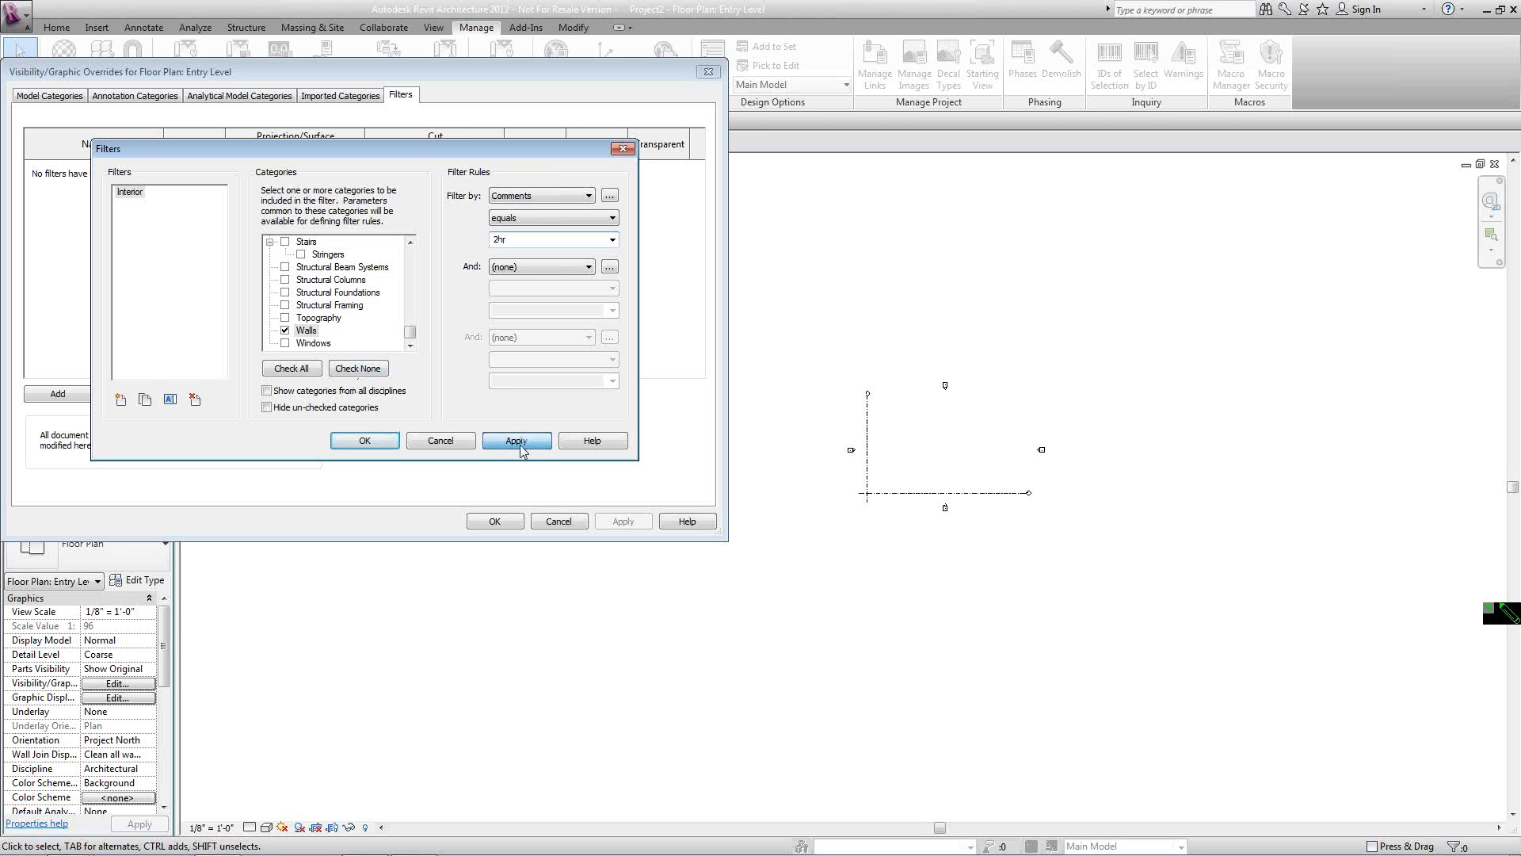
click(382, 440)
Add the Interior filter to the Entry Level plan's graphic overrides.
click(76, 395)
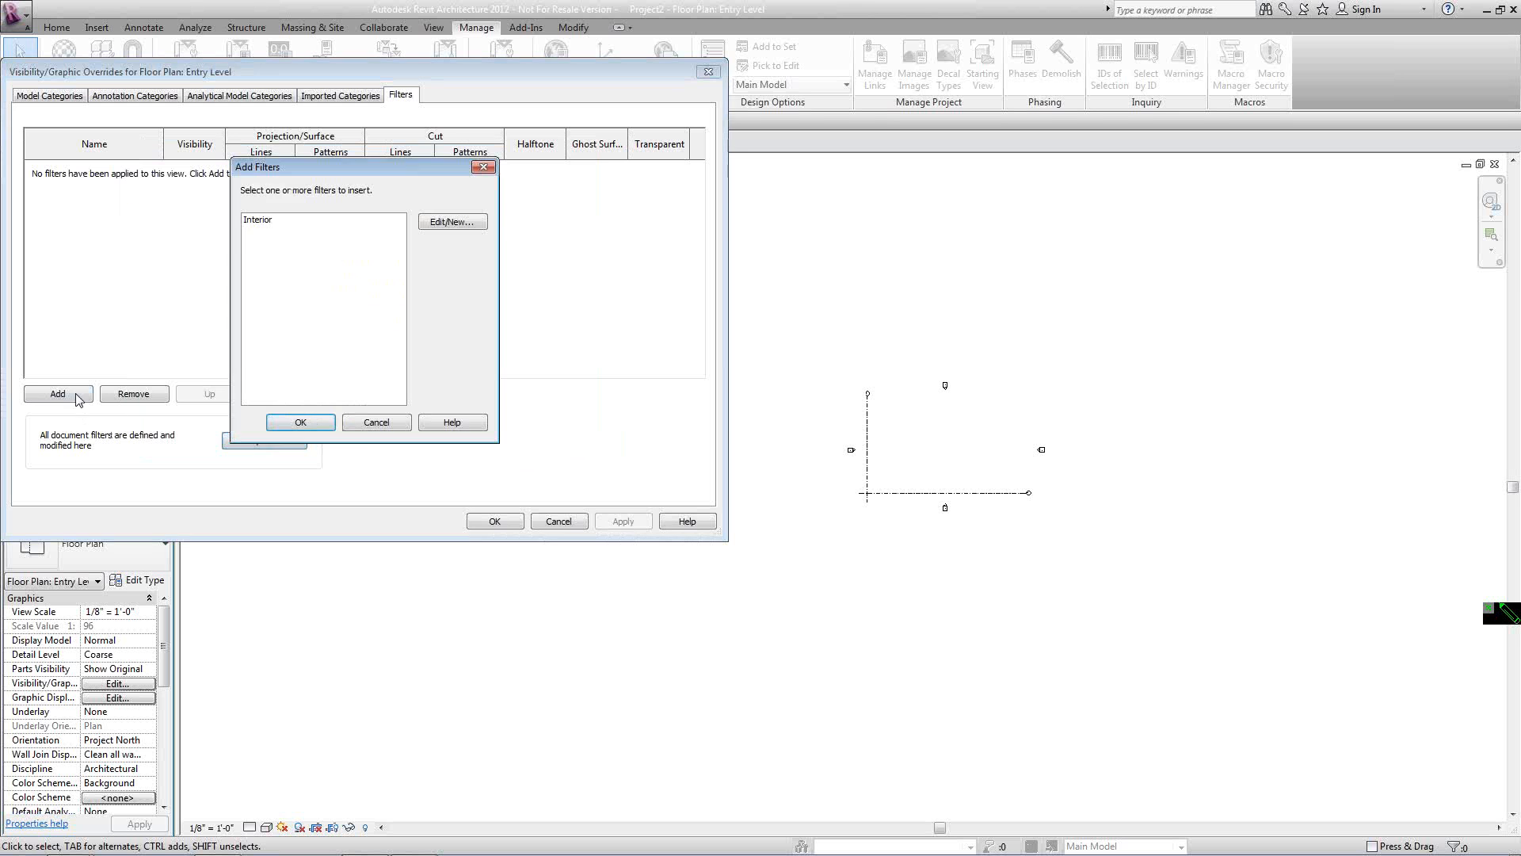
click(249, 221)
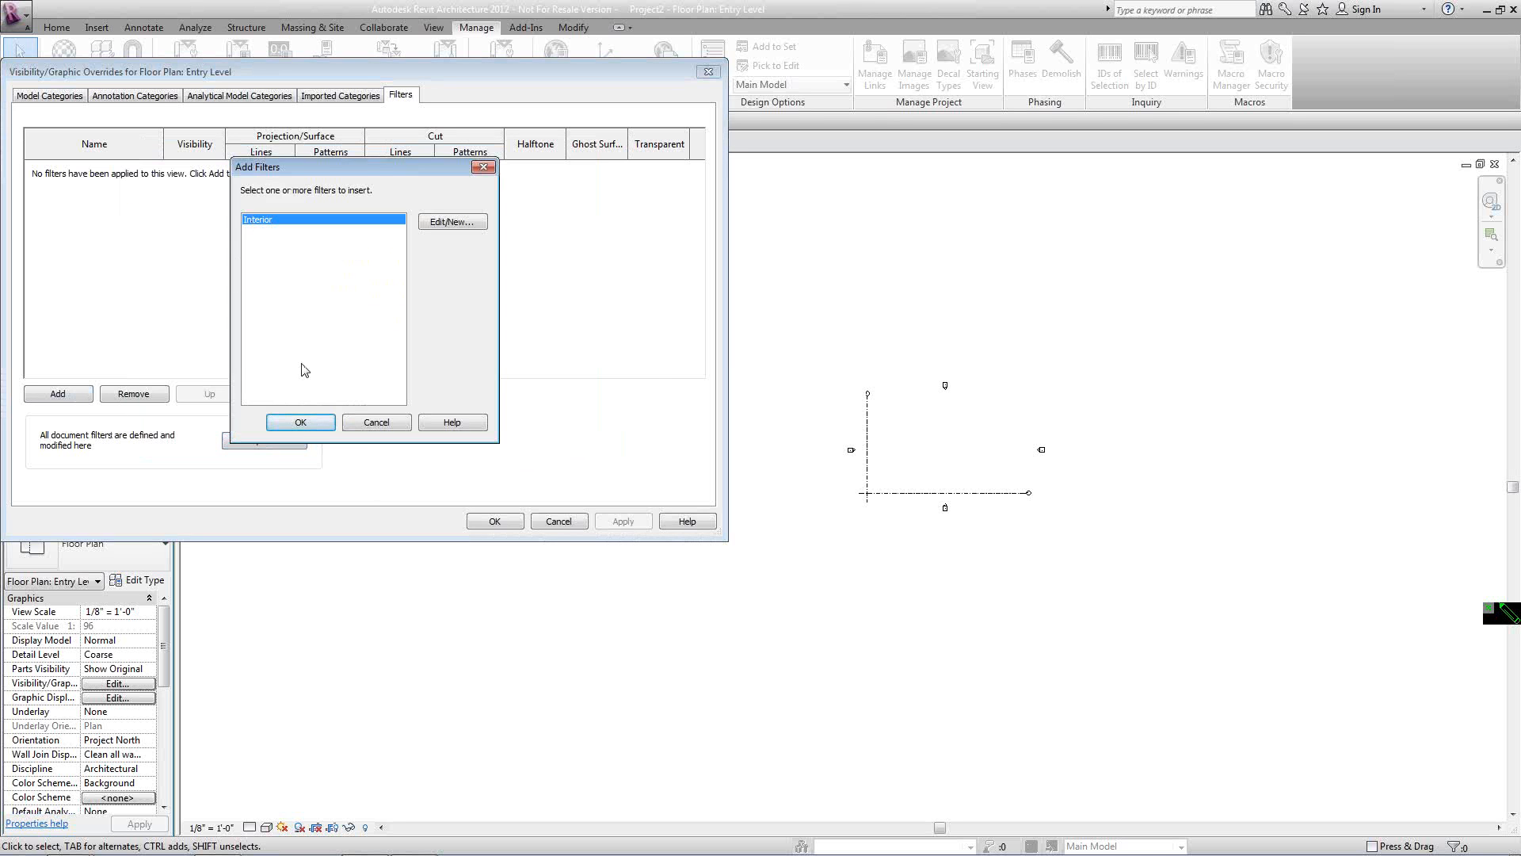
click(299, 421)
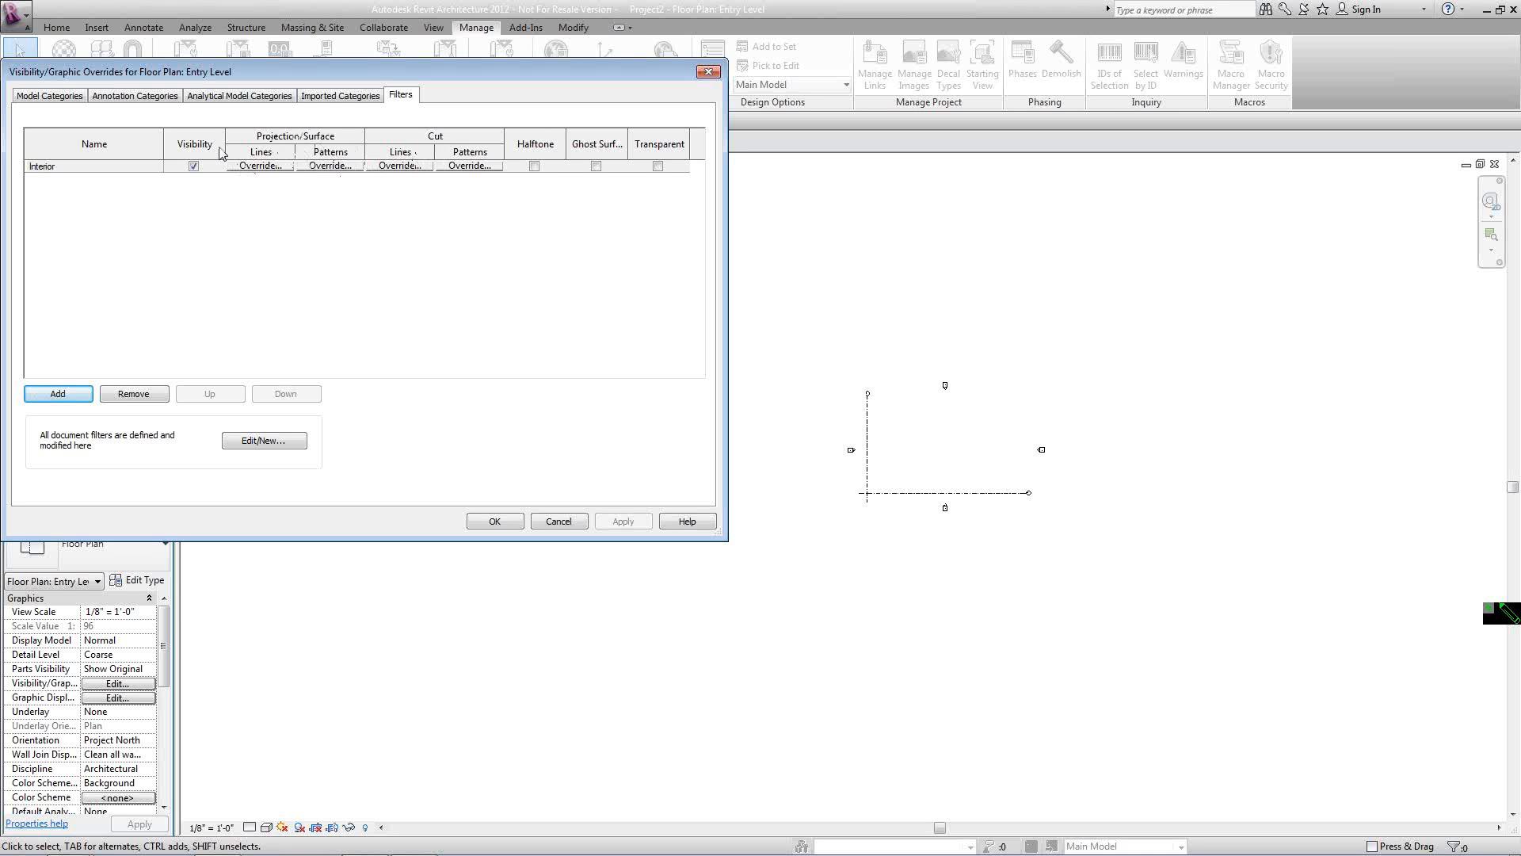
Override the Interior filter's cut line colour with blue.
click(397, 168)
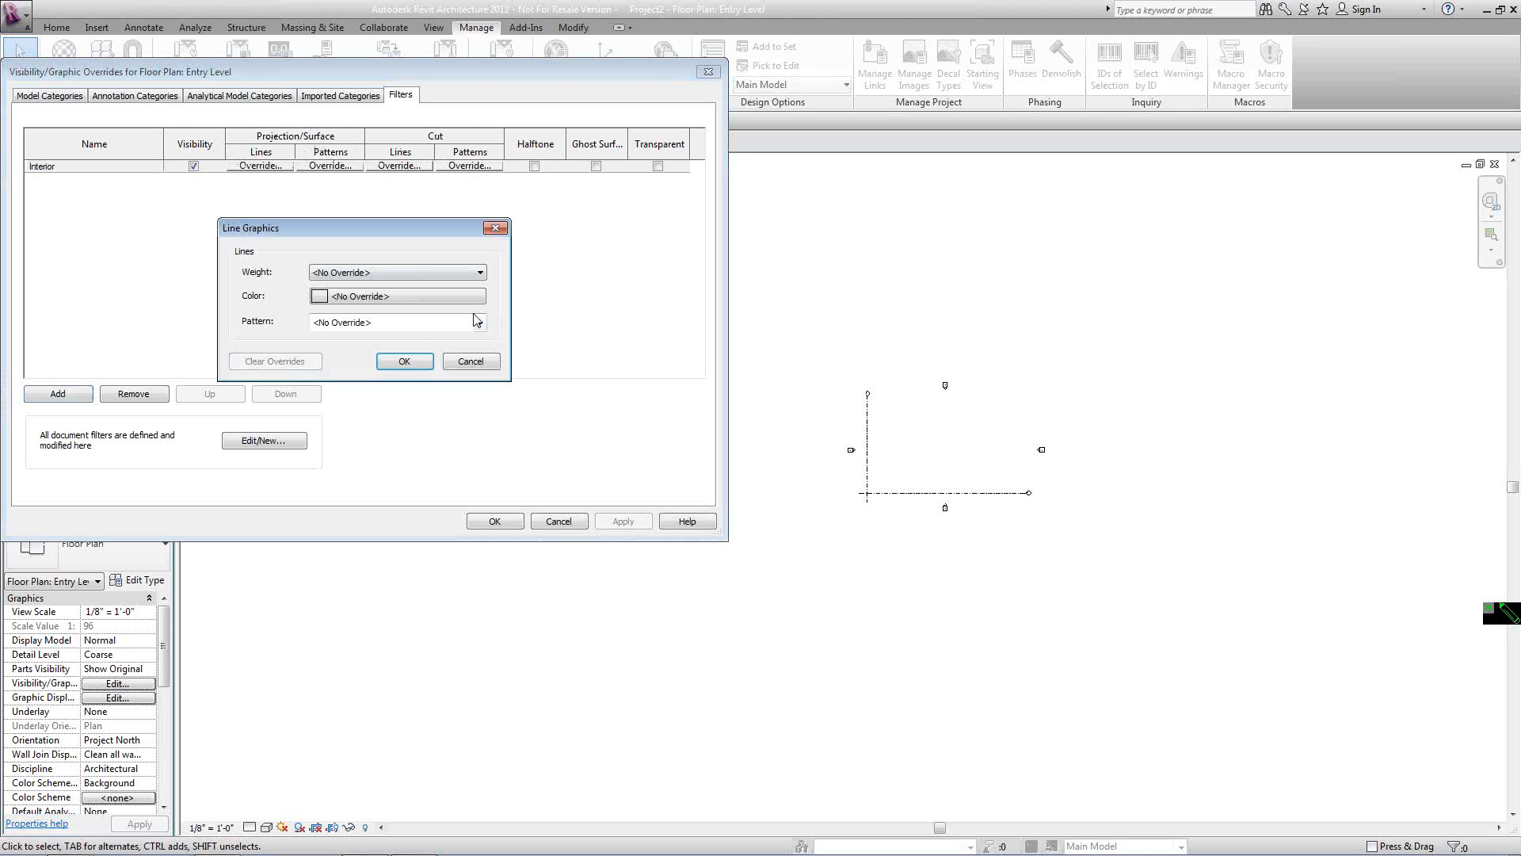
click(383, 298)
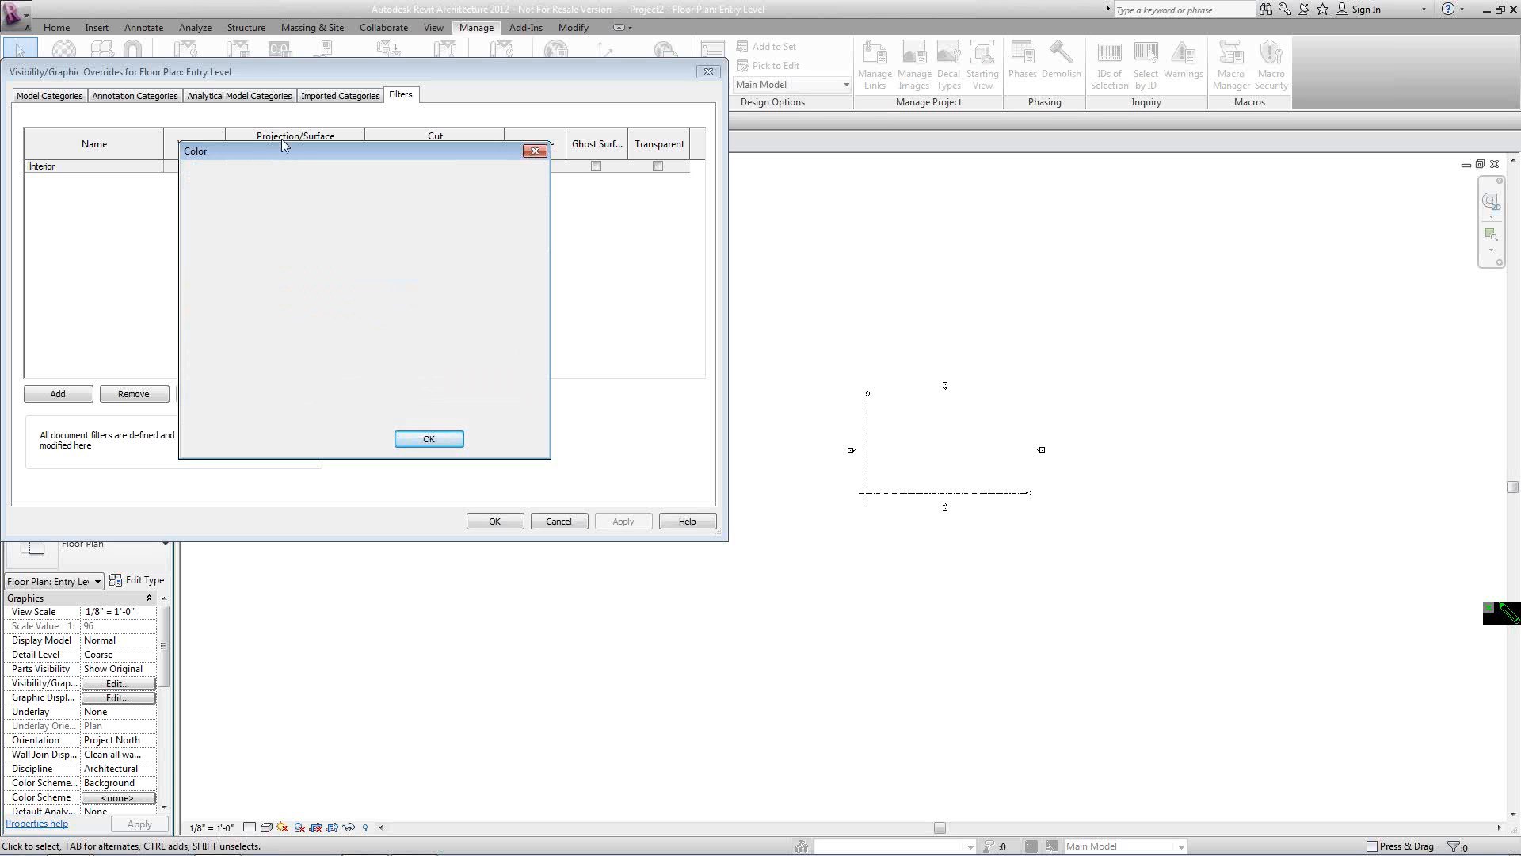
click(435, 450)
click(367, 302)
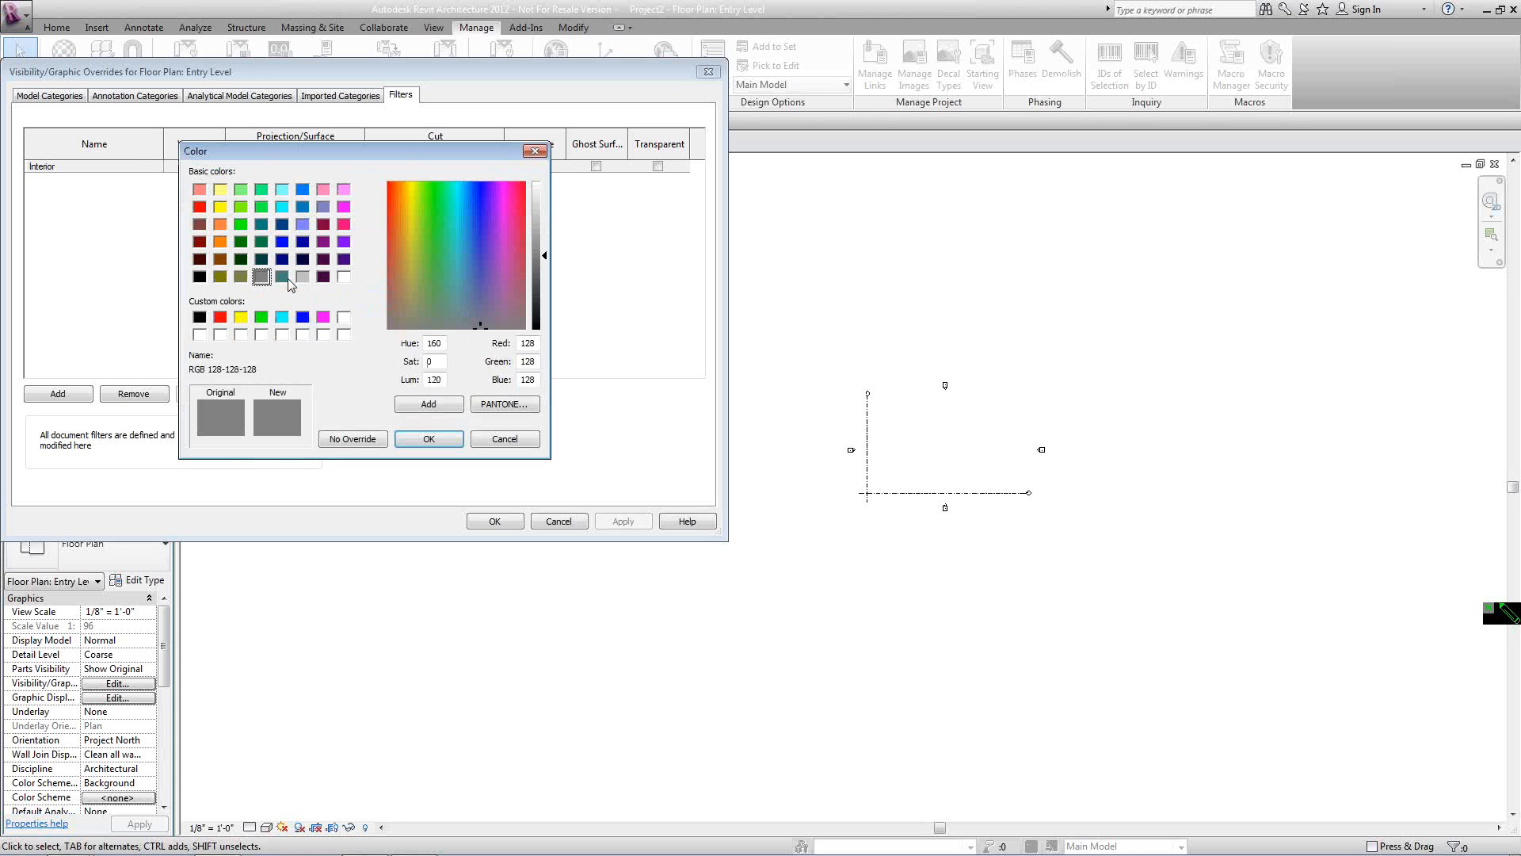
click(303, 317)
click(428, 439)
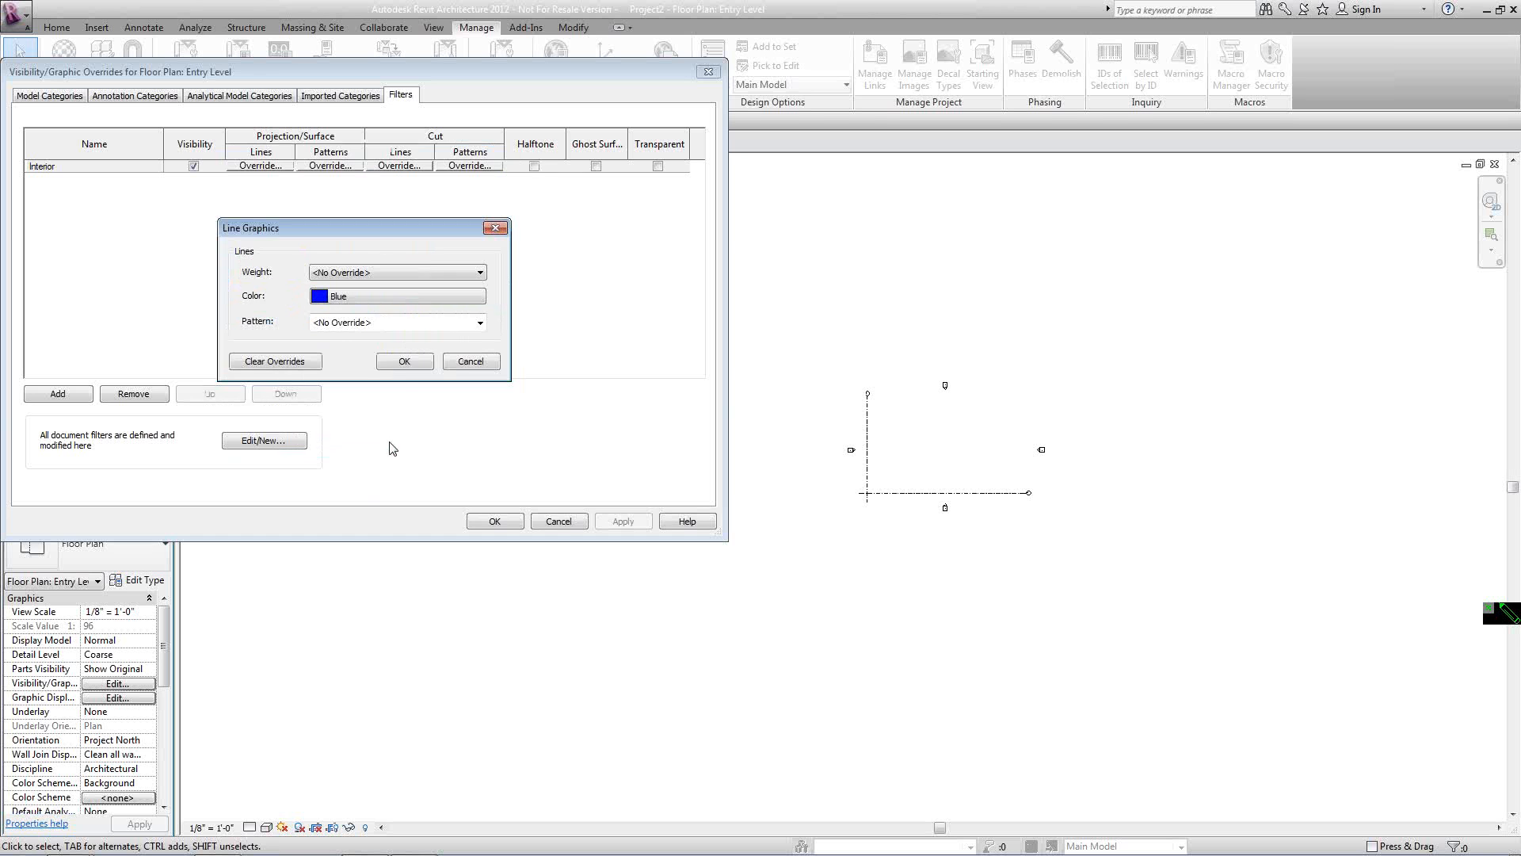
click(405, 361)
Duplicate the Interior filter as Interior1 and edit the hour value in the copy's Comments rule.
click(263, 441)
click(141, 197)
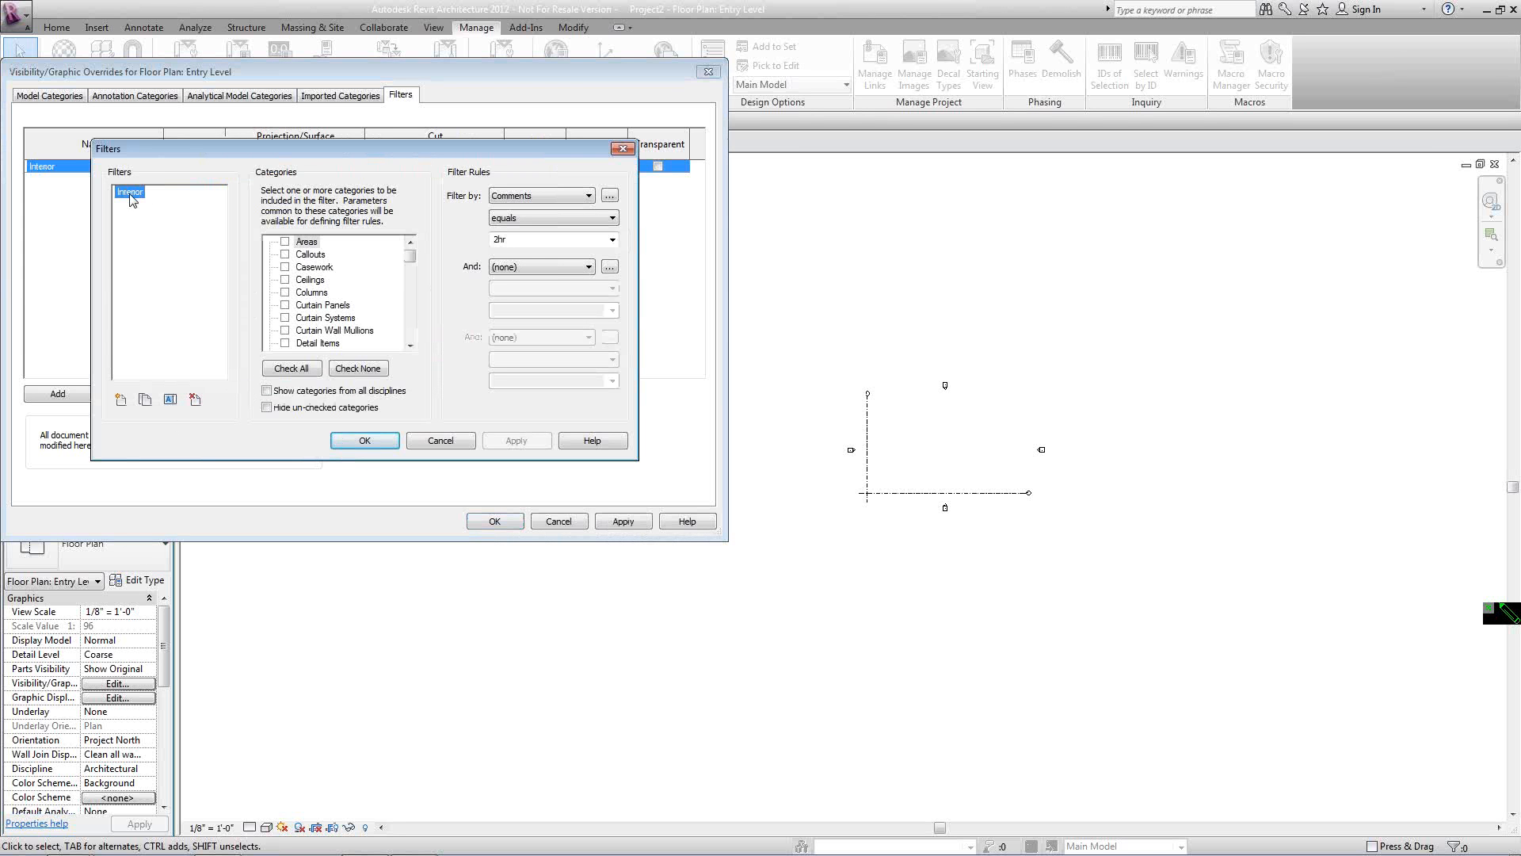
click(145, 399)
click(135, 205)
click(499, 239)
drag(499, 239, 490, 241)
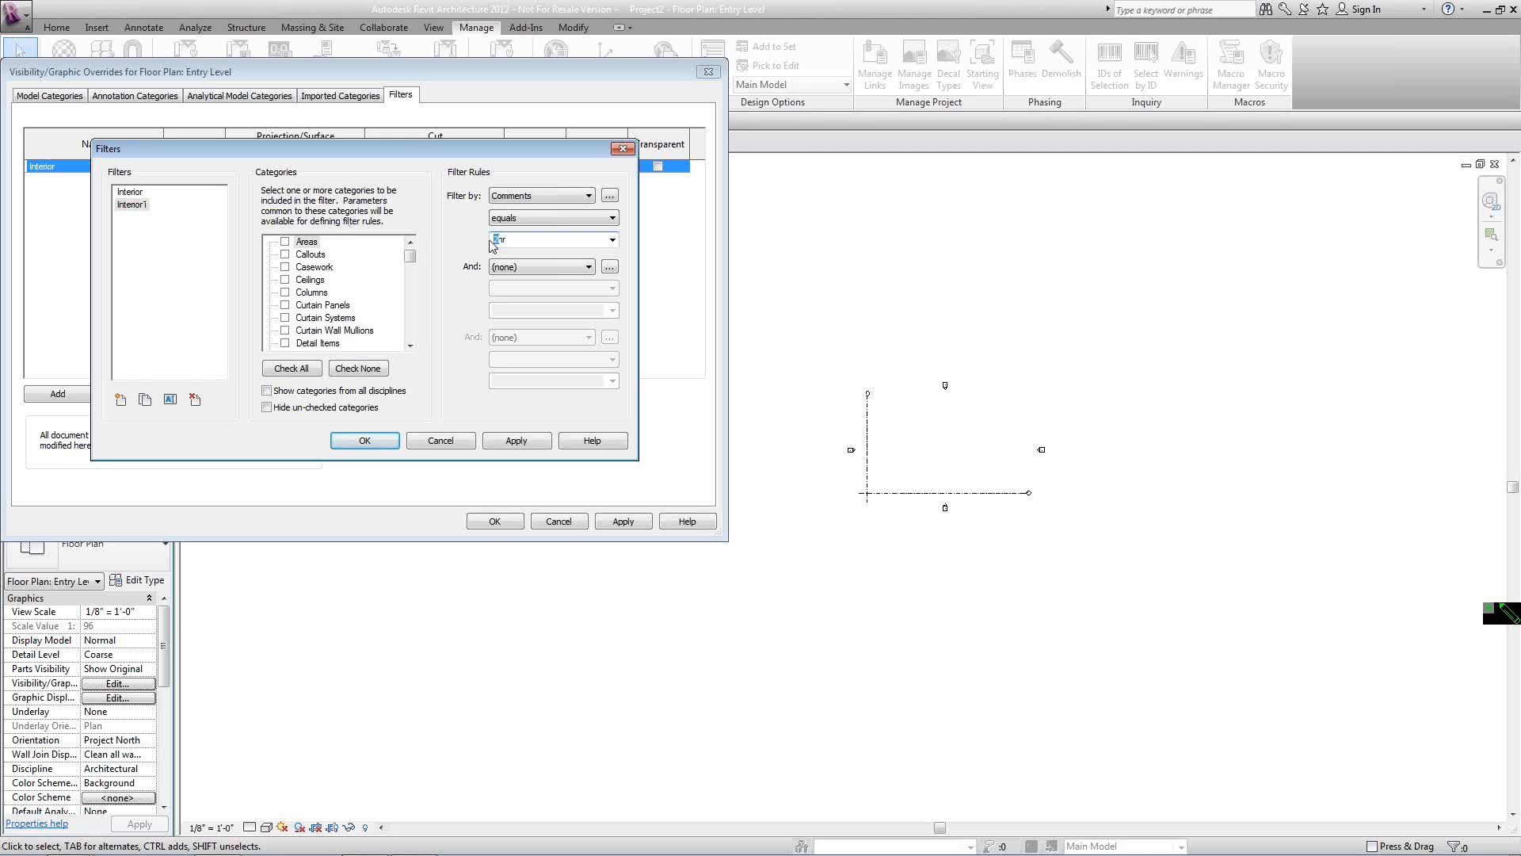
click(383, 443)
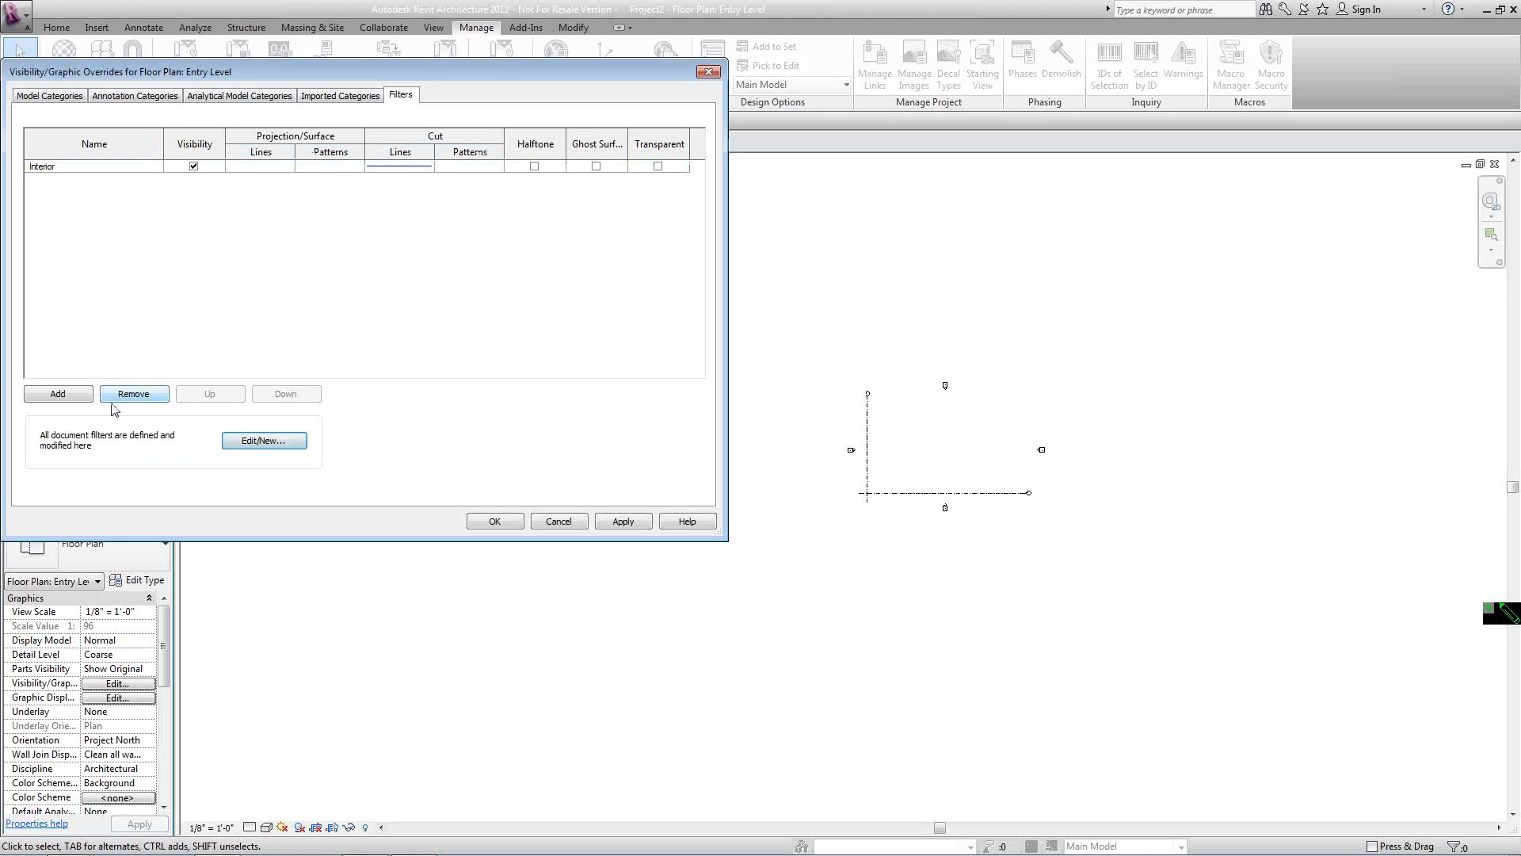
Add the Interior1 filter to the Entry Level plan's graphic overrides.
click(78, 392)
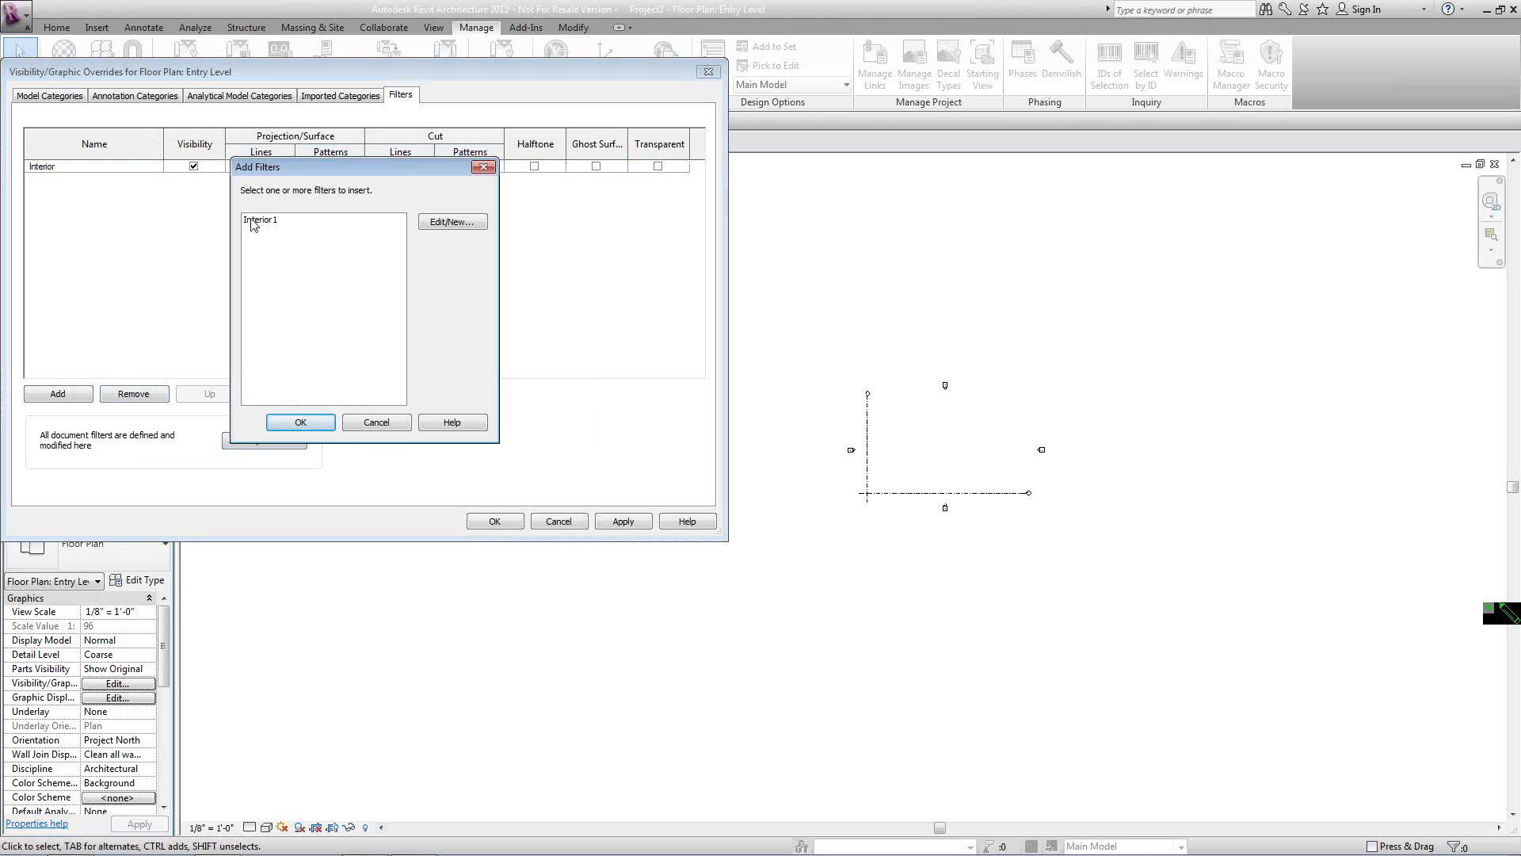
click(252, 222)
click(300, 421)
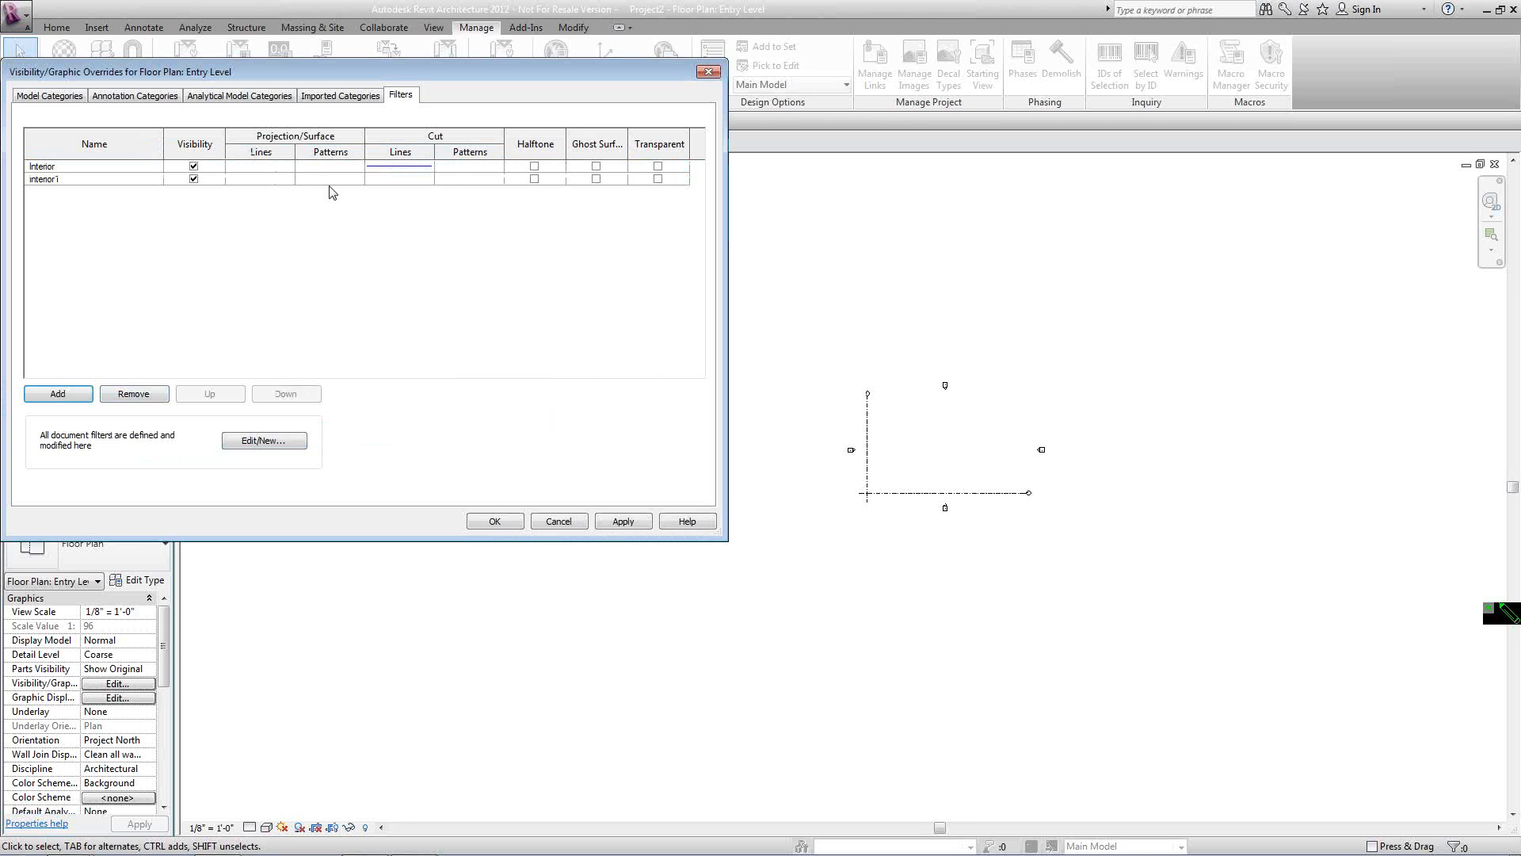
Override the Interior1 filter's cut line colour with red and apply the view's graphic overrides.
click(357, 176)
click(383, 178)
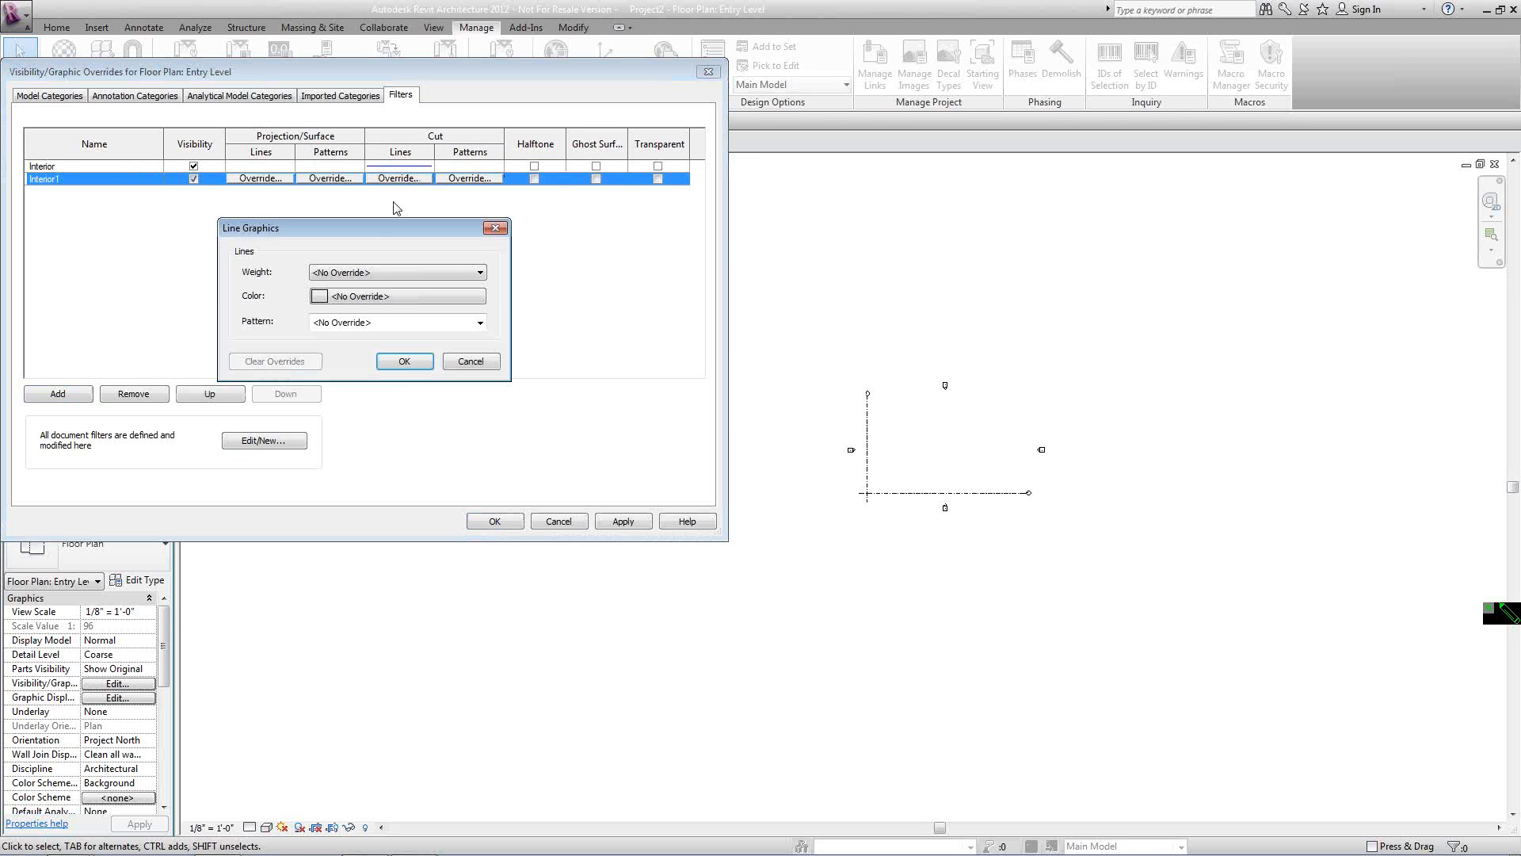
click(381, 297)
click(219, 317)
click(428, 438)
click(404, 362)
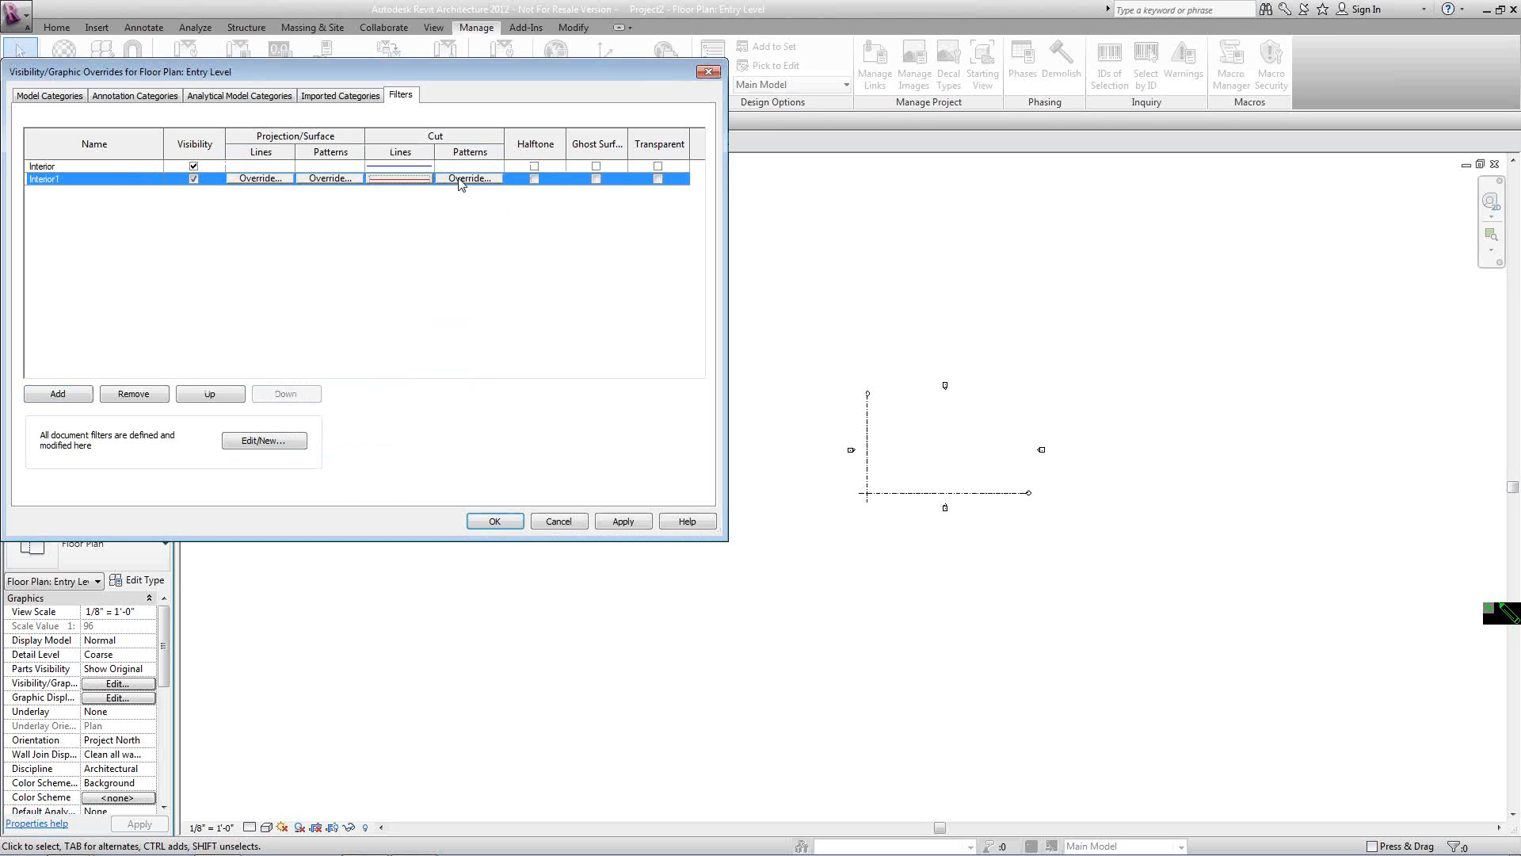
click(495, 520)
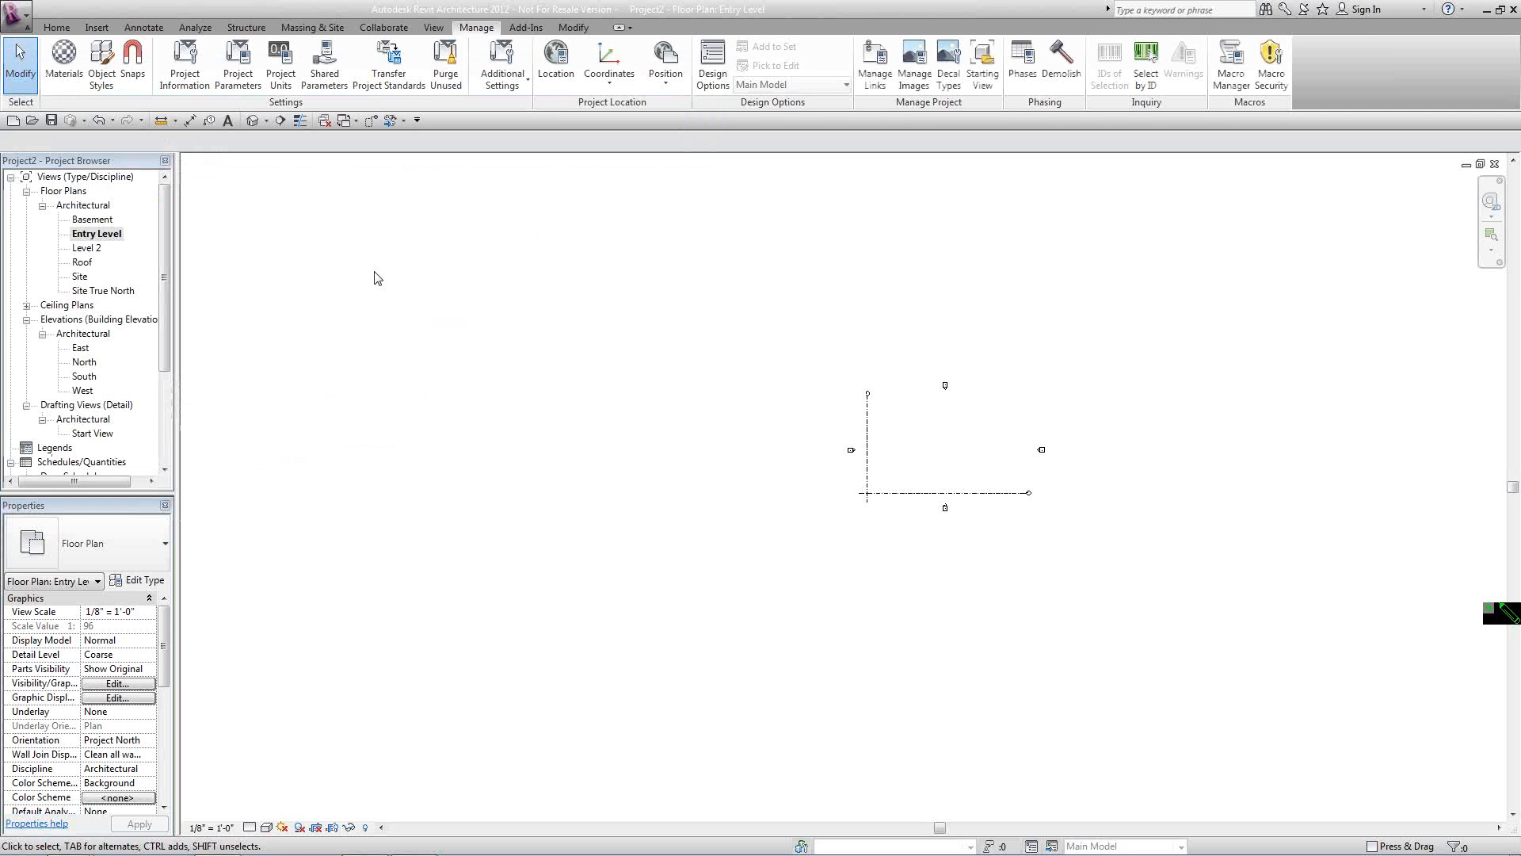
Draw a horizontal Generic - 8" wall about 60'-6" long between the elevation markers in the Entry Level plan.
click(56, 27)
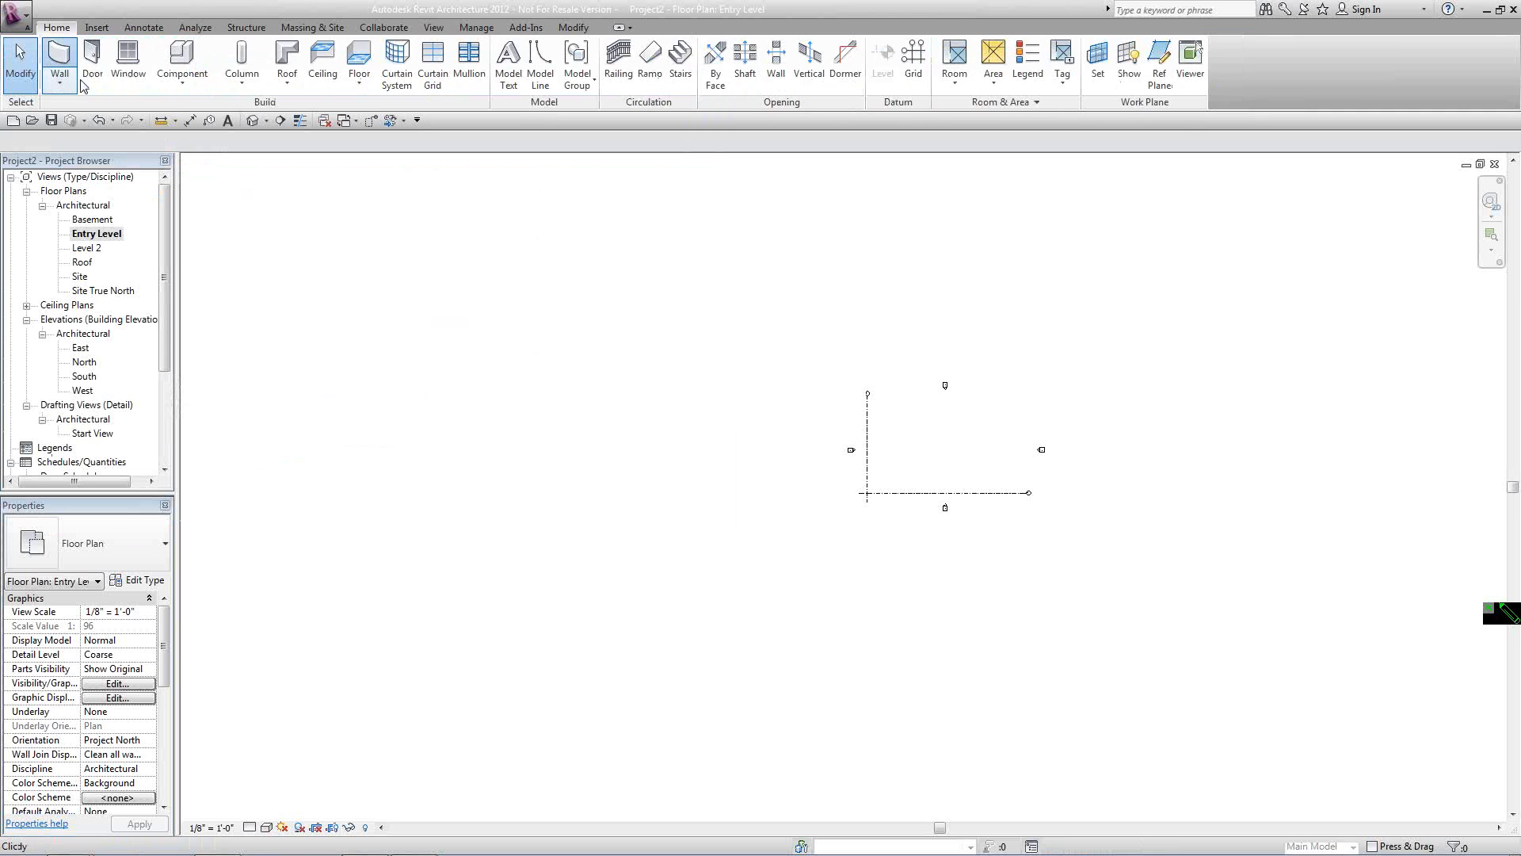
click(55, 63)
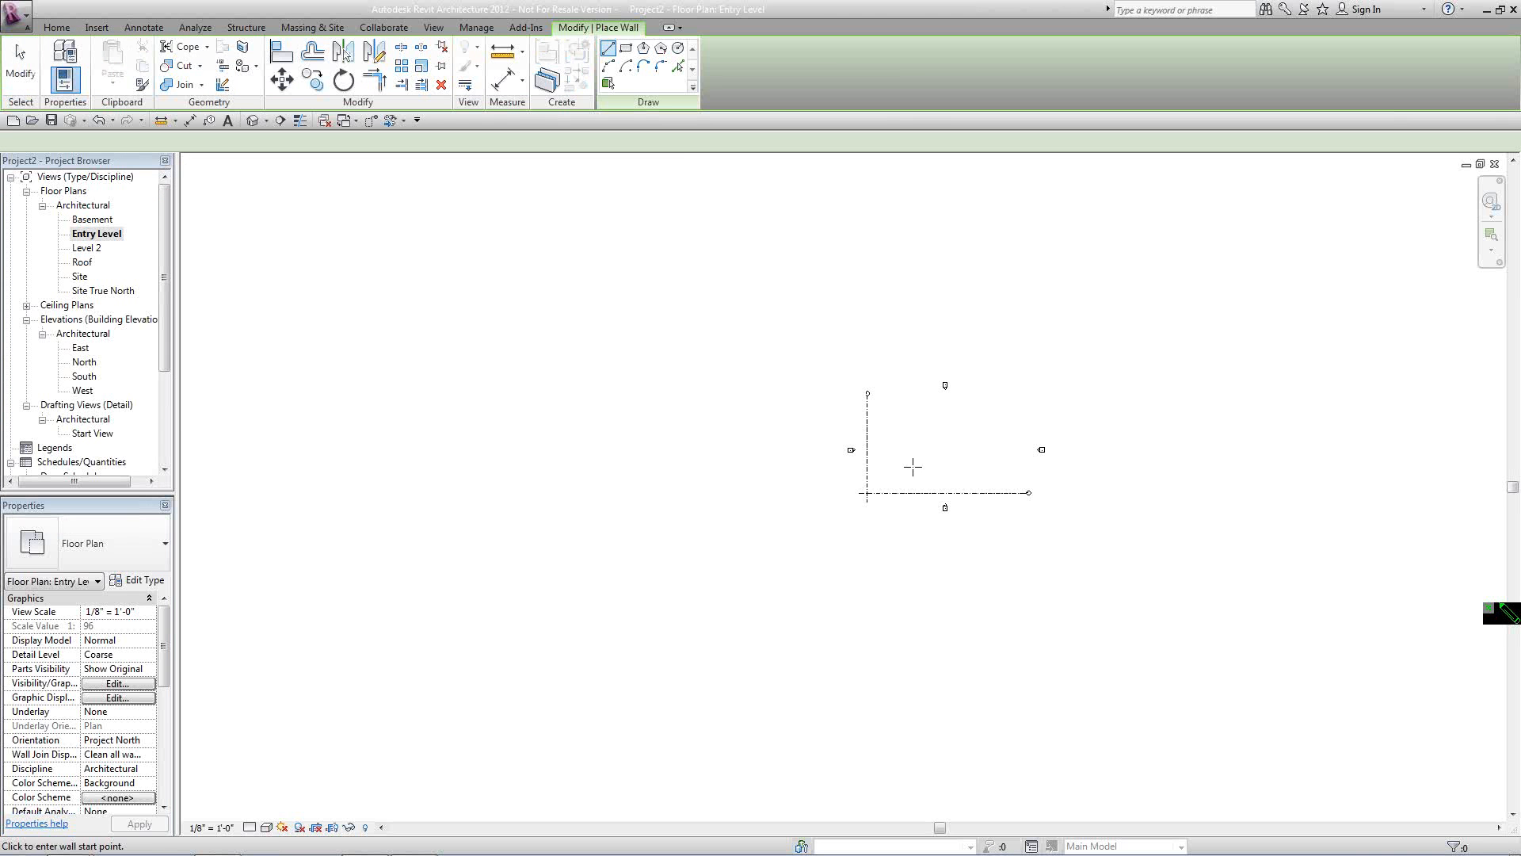
click(965, 452)
right_click(972, 472)
click(995, 484)
scroll(967, 438, up, 5)
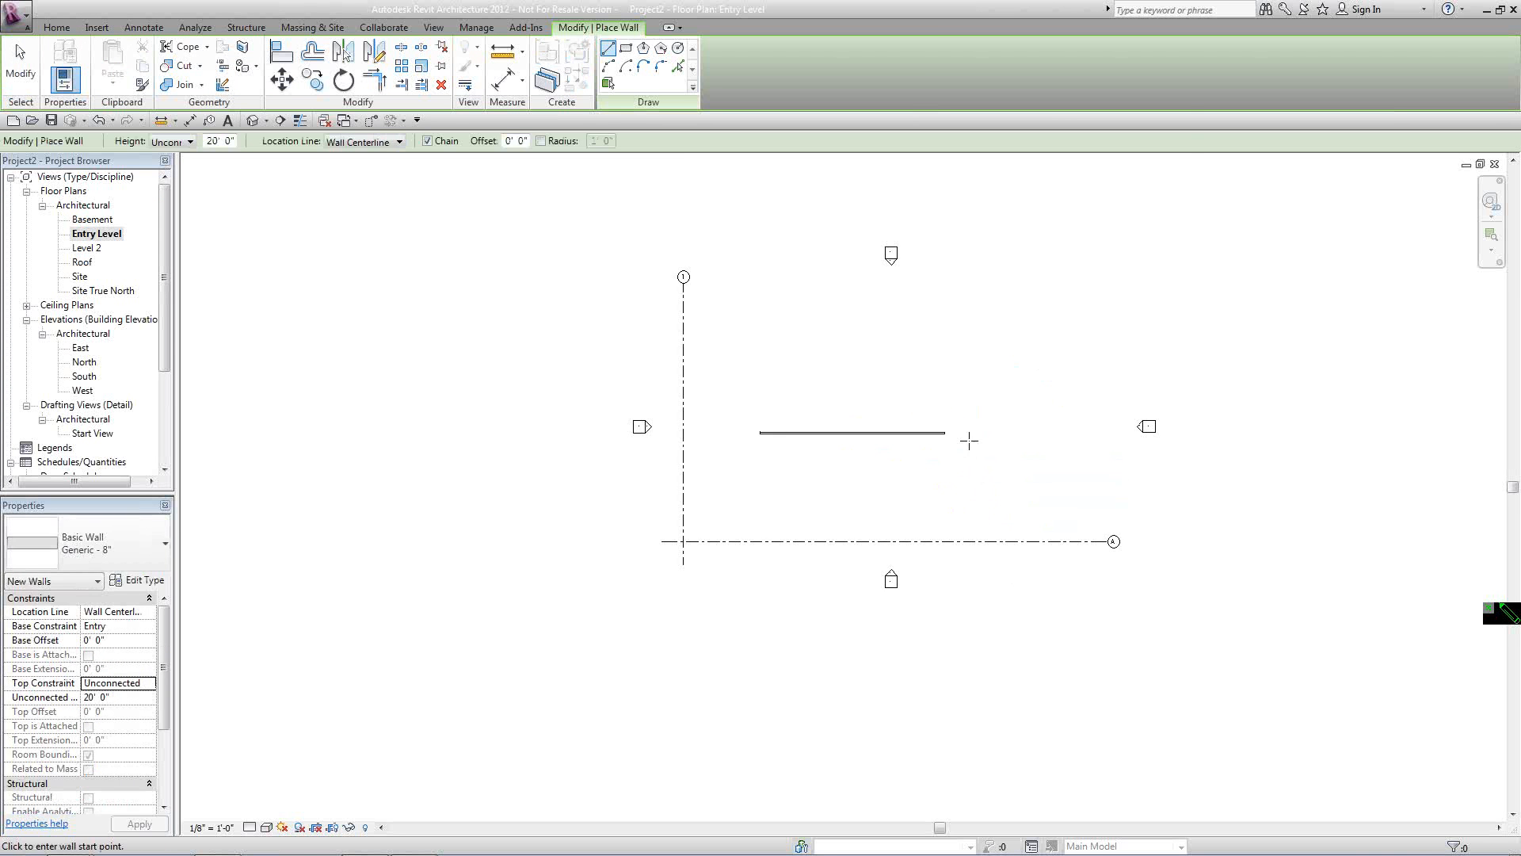
right_click(851, 470)
click(880, 480)
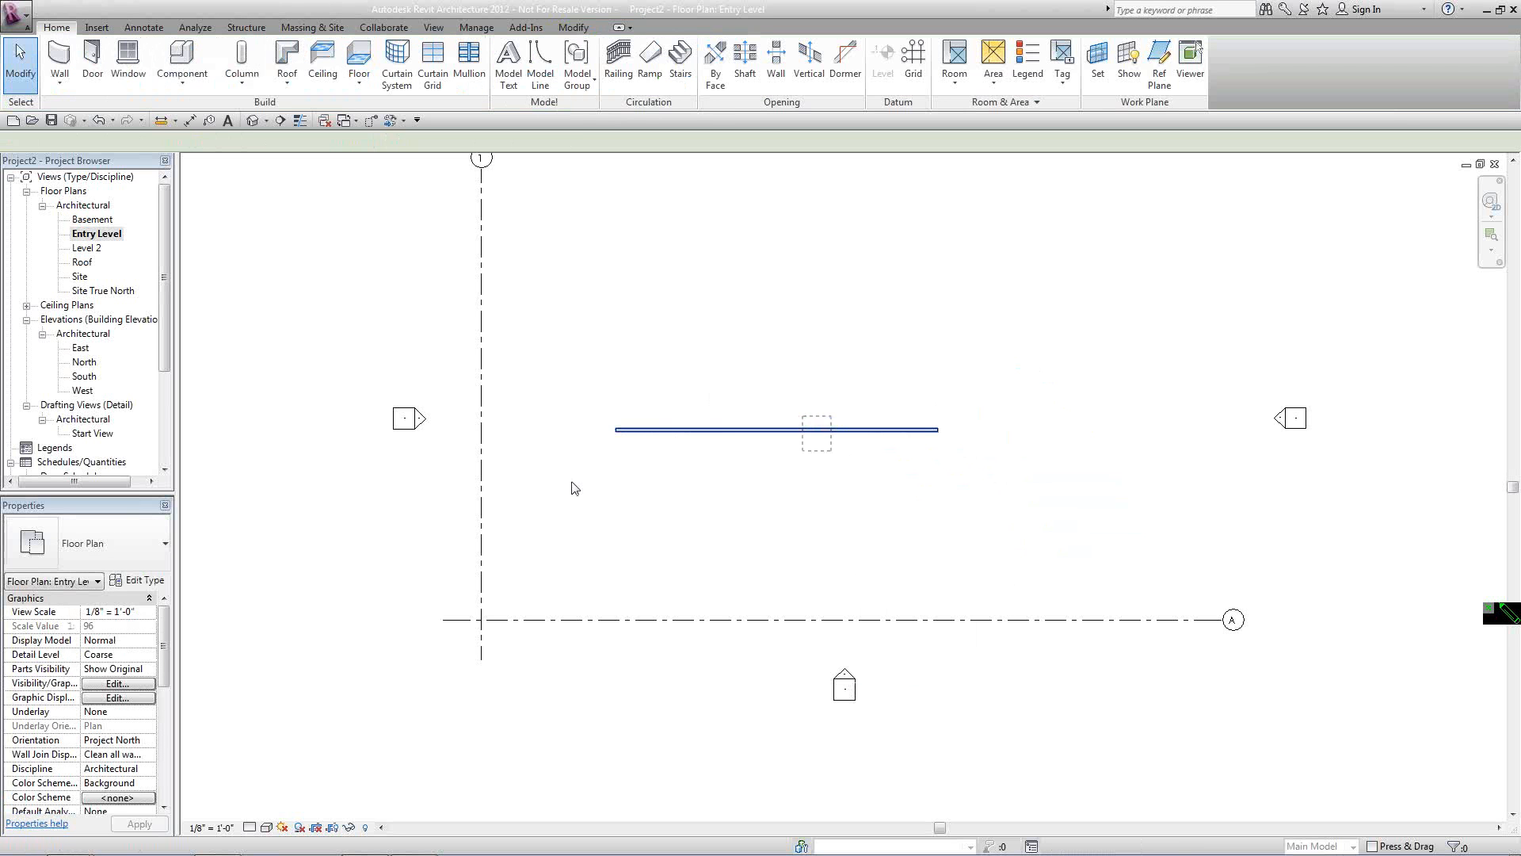
Set the new wall's Comments property to "2 hr".
click(816, 431)
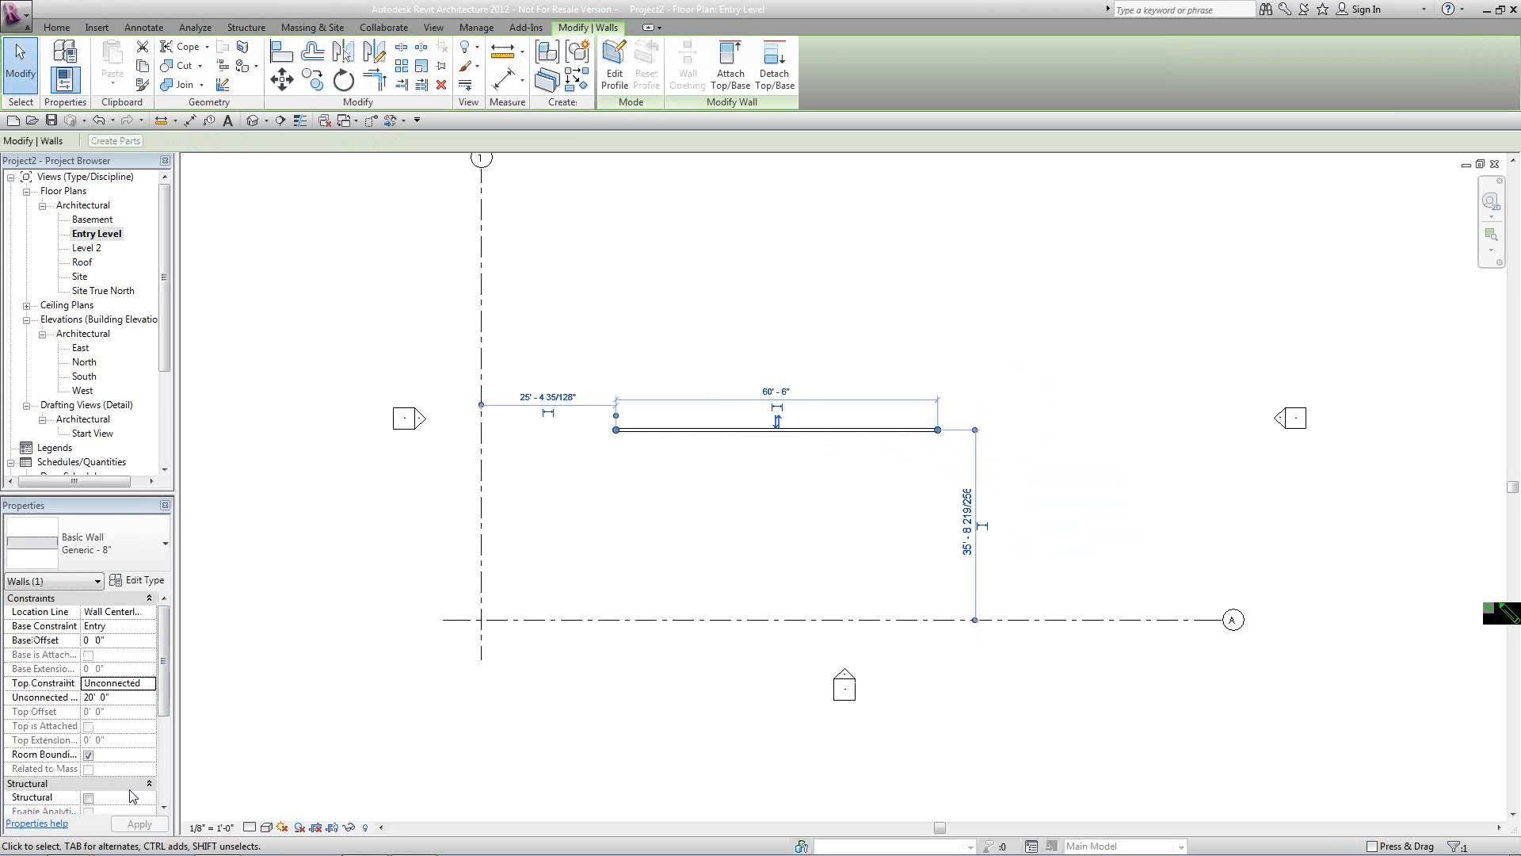
scroll(143, 713, down, 4)
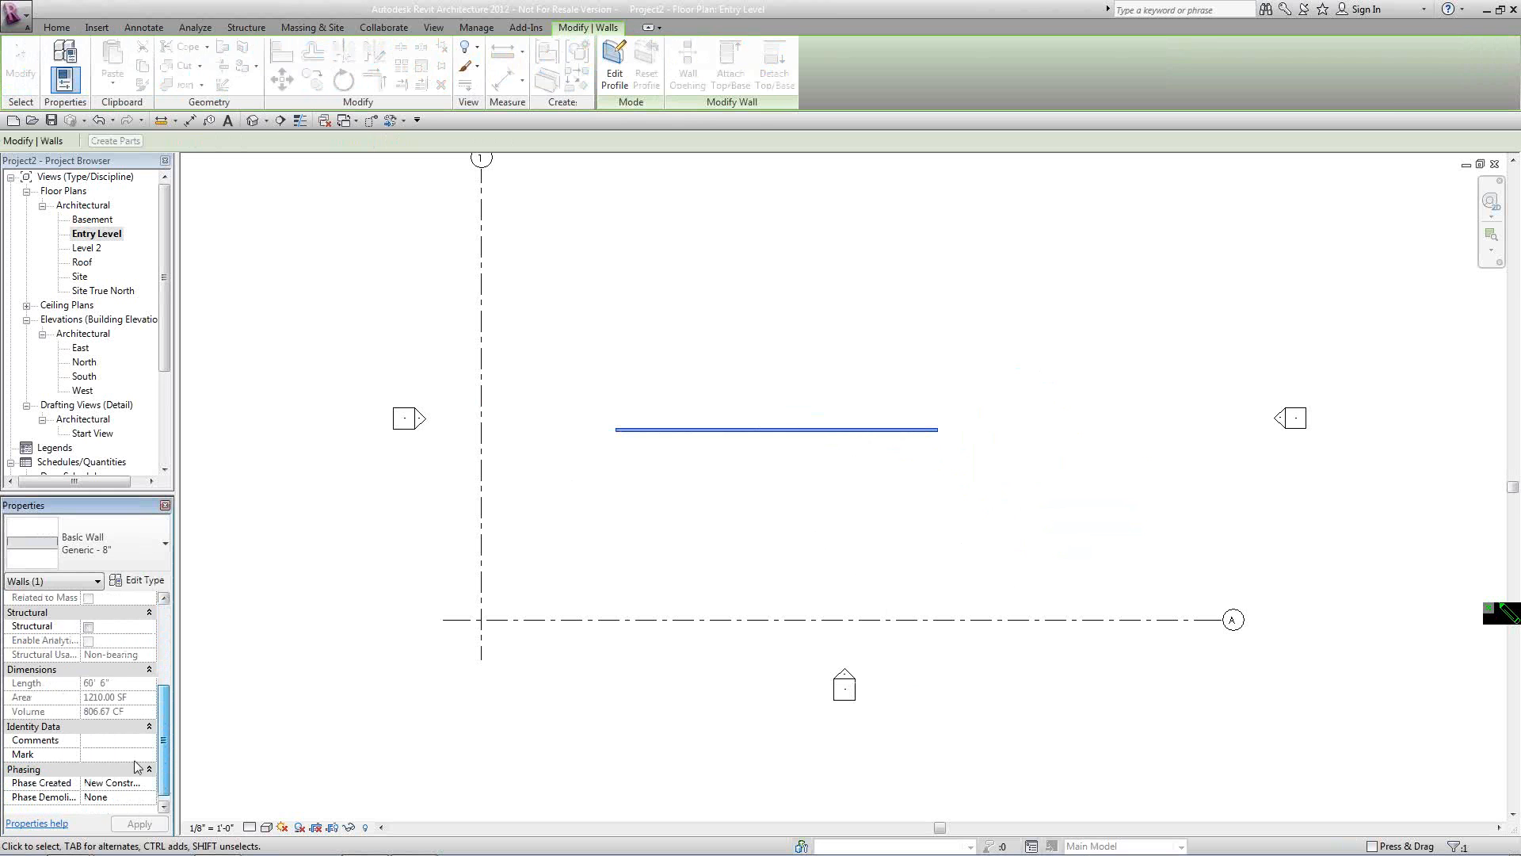
click(124, 743)
text(2)
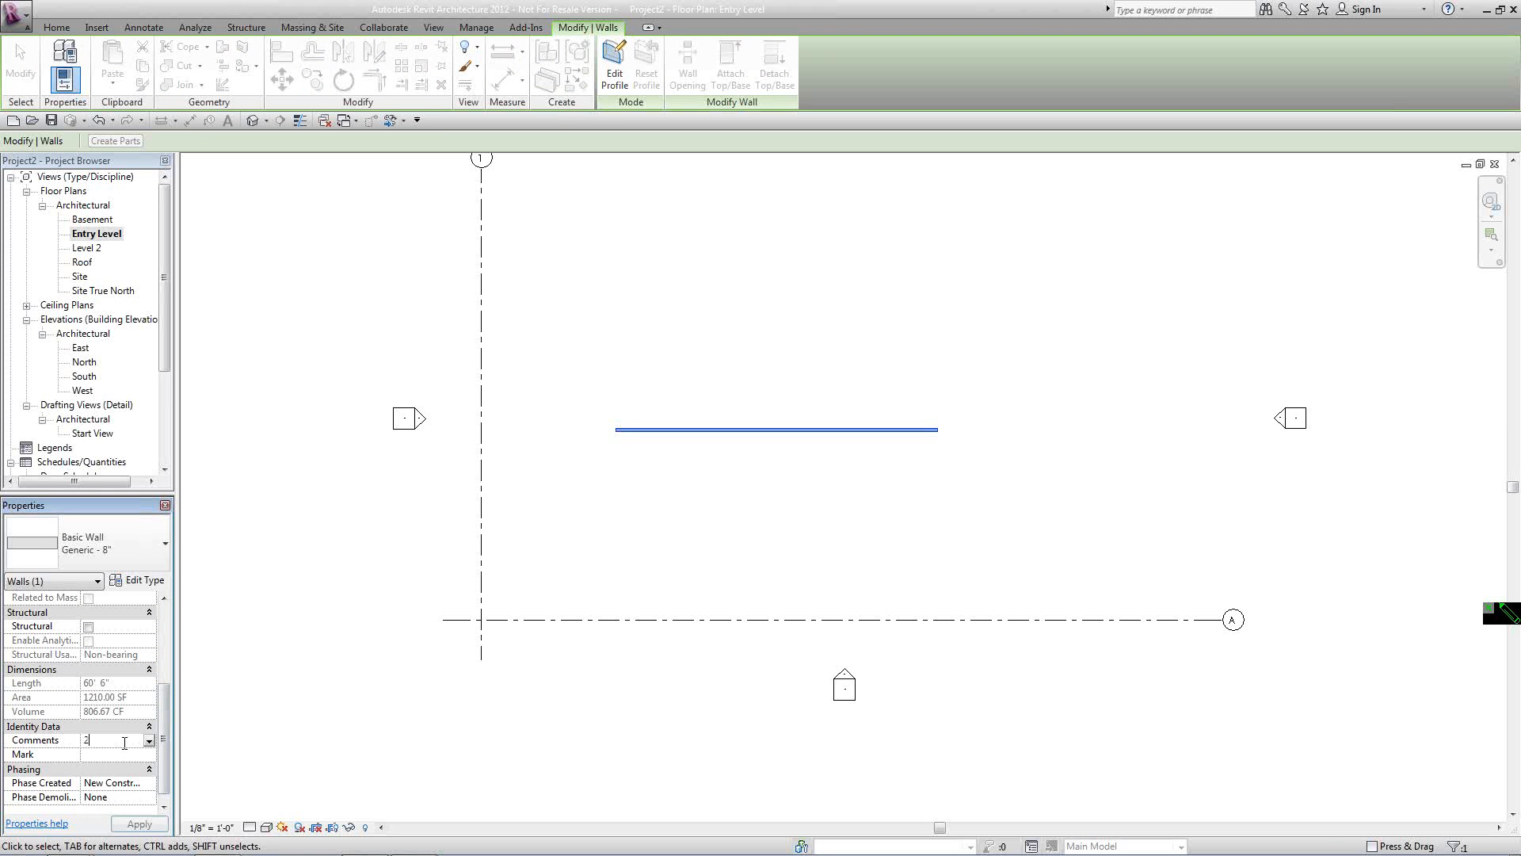
text( hr)
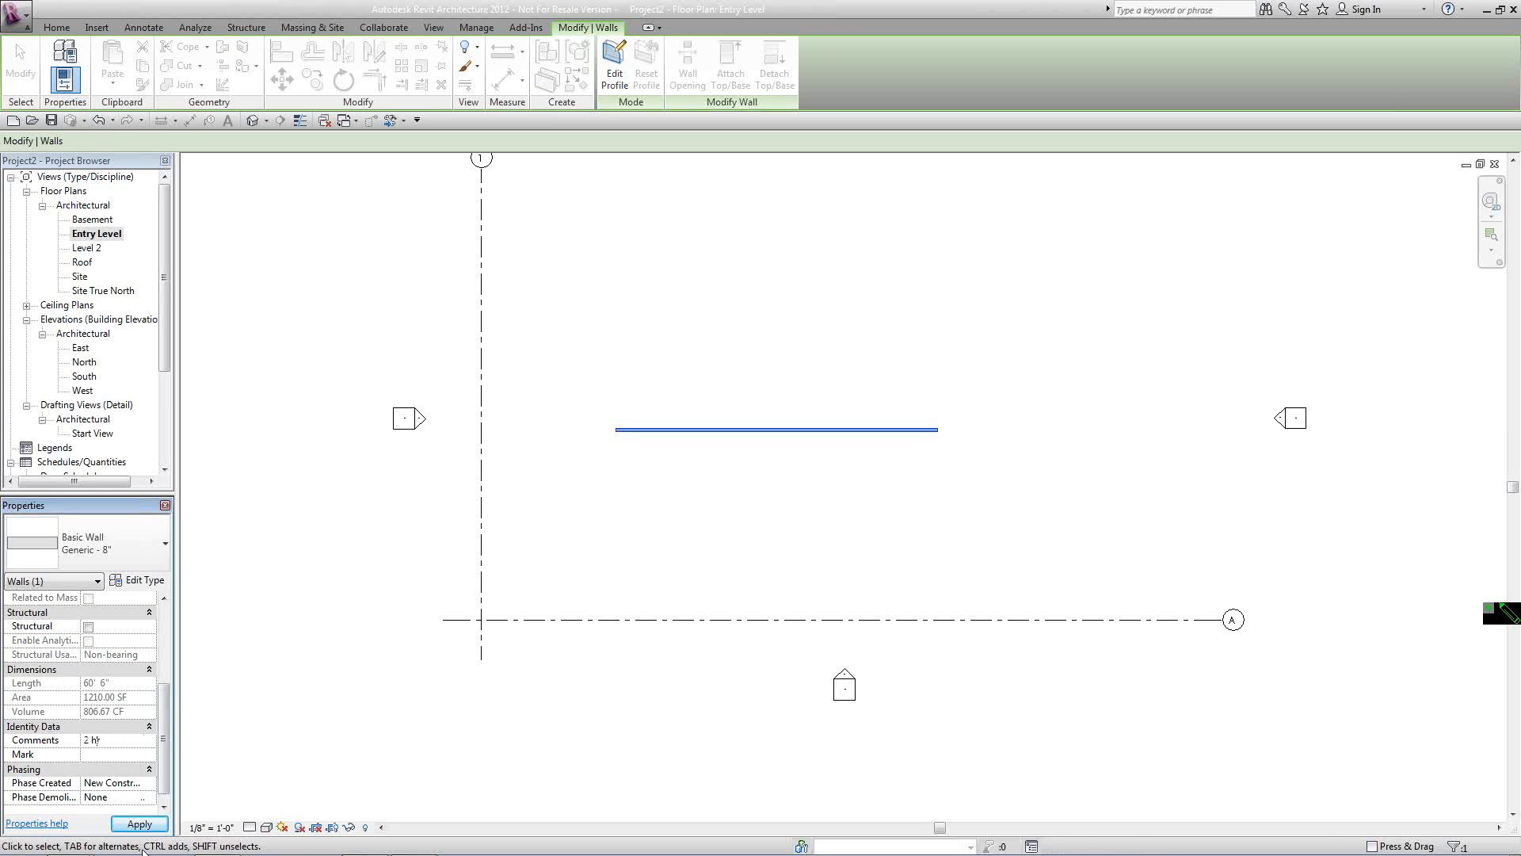
click(657, 491)
scroll(683, 440, up, 5)
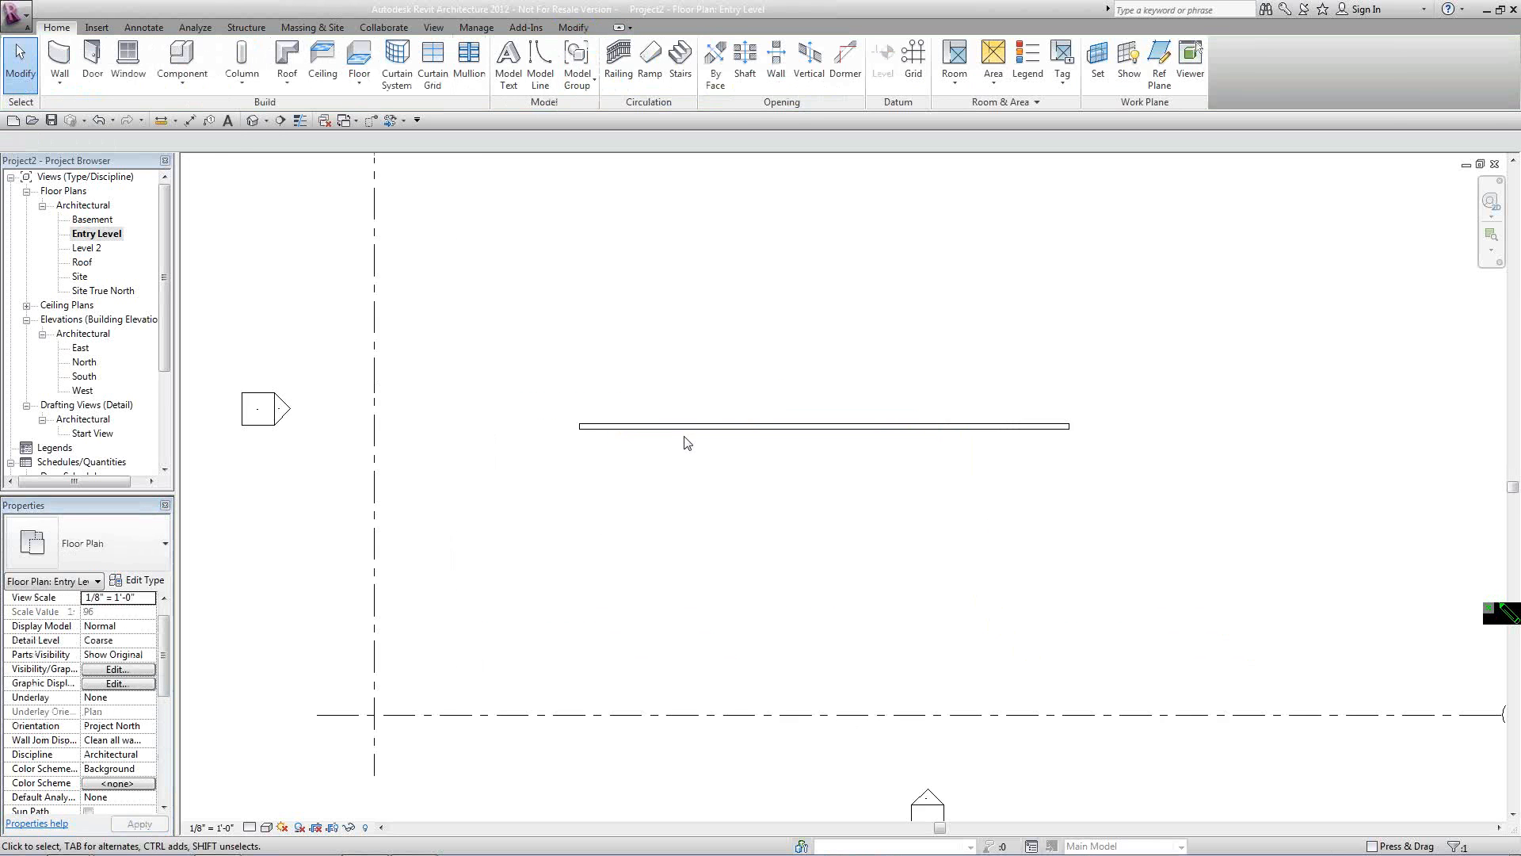
Check the Interior filter's rule in the Entry Level plan's visibility and graphics filters.
click(140, 670)
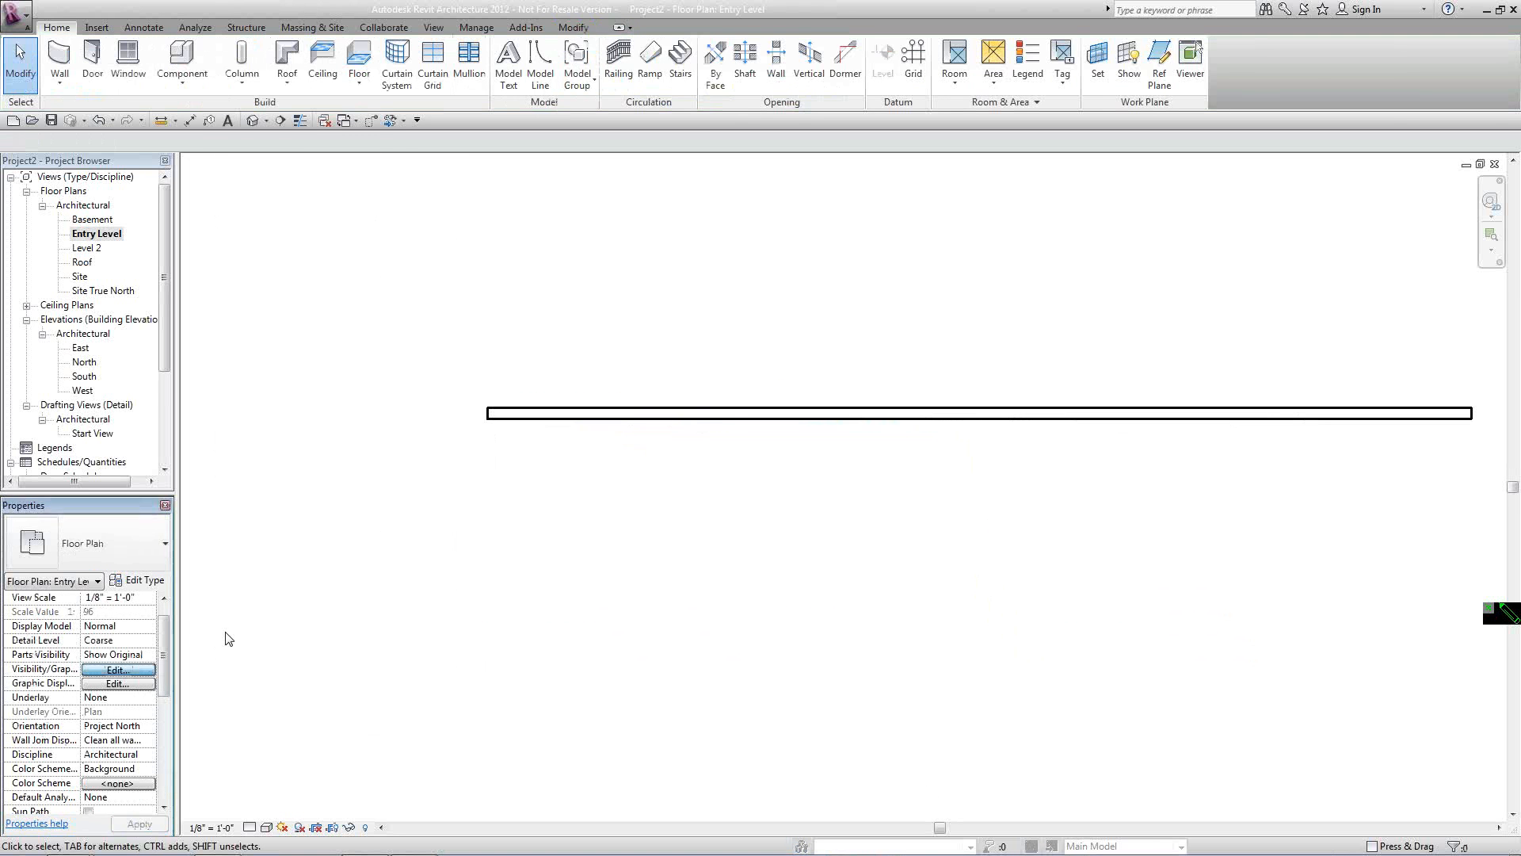
click(400, 96)
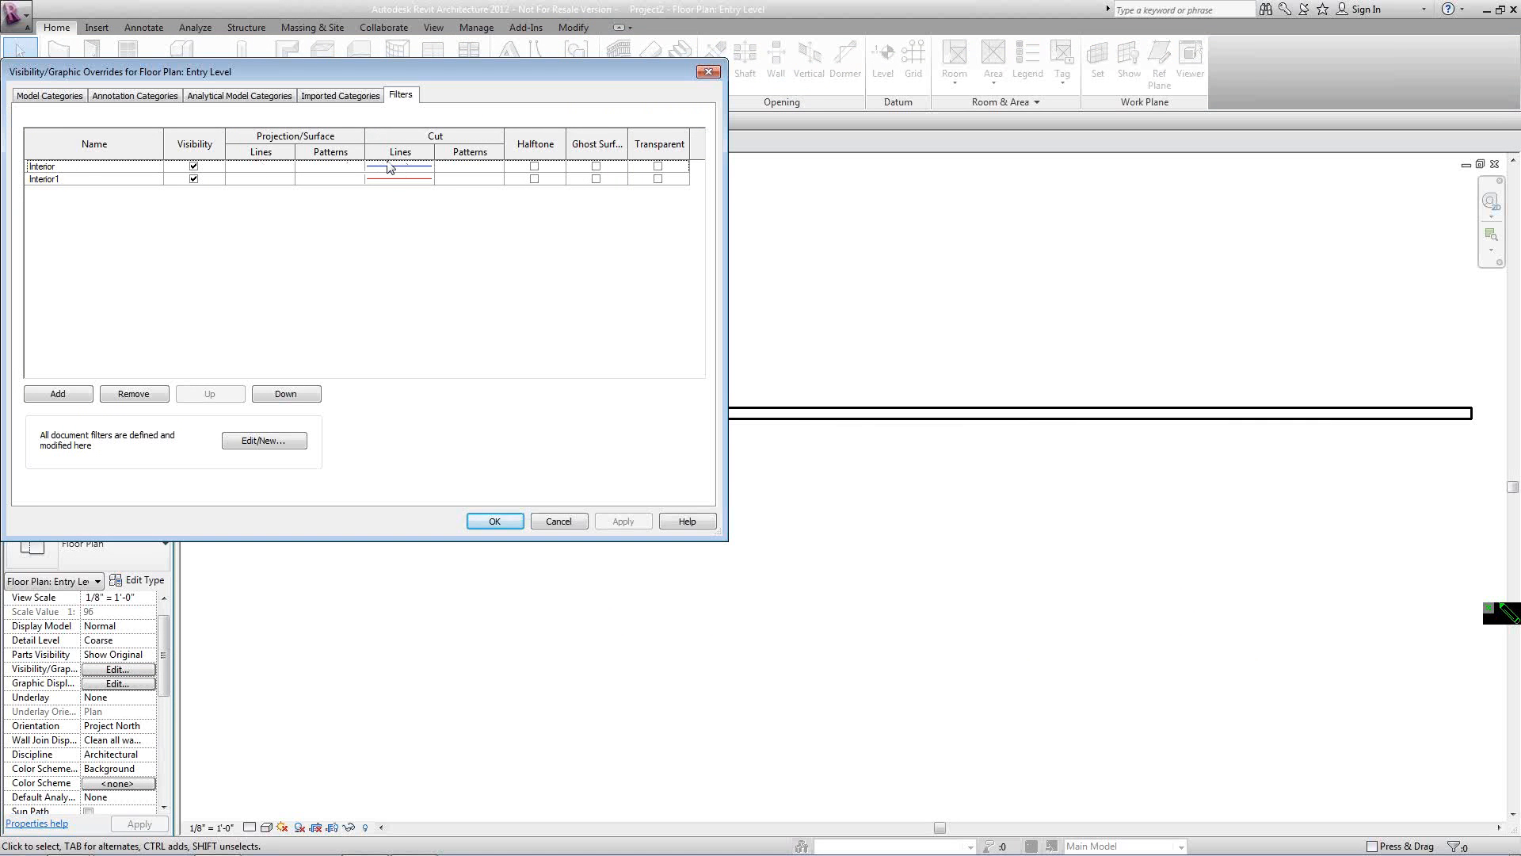
click(101, 168)
click(261, 441)
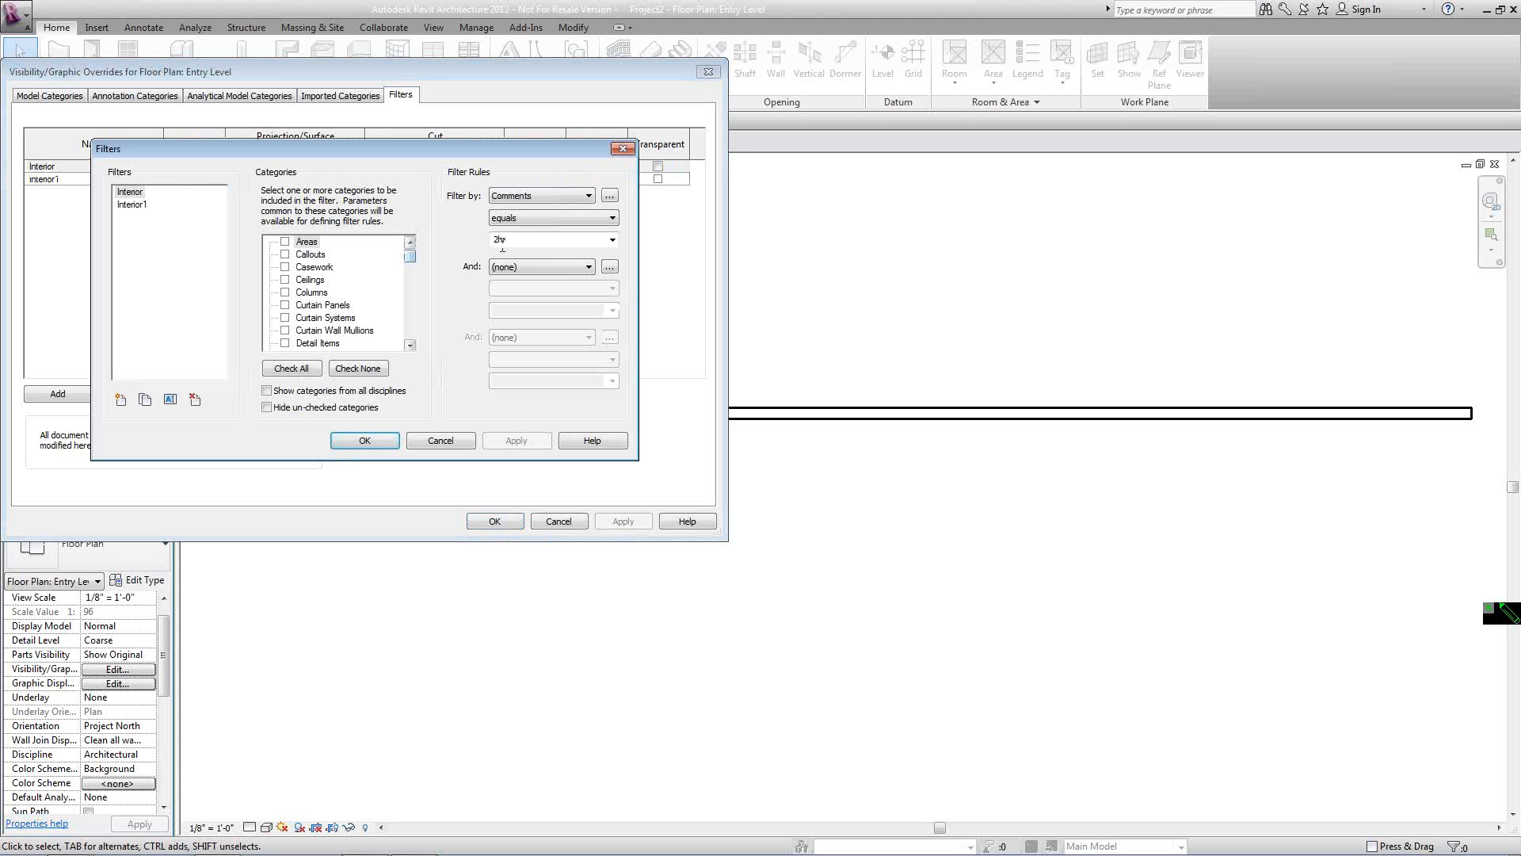
click(365, 440)
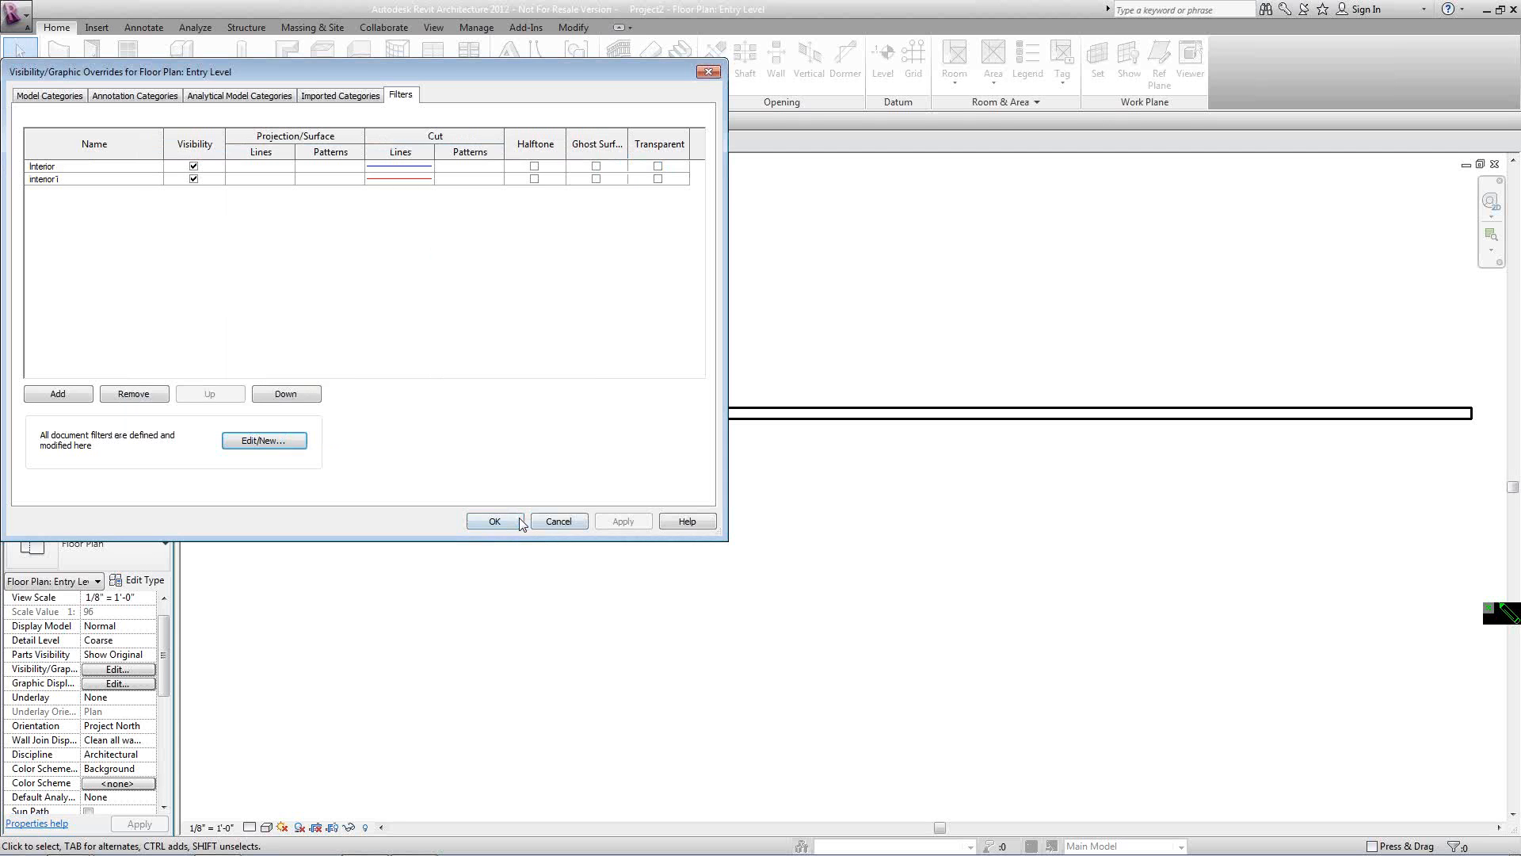
click(494, 520)
Correct the wall's Comments value to "2hr" and apply it.
scroll(172, 672, down, 1)
scroll(173, 672, down, 2)
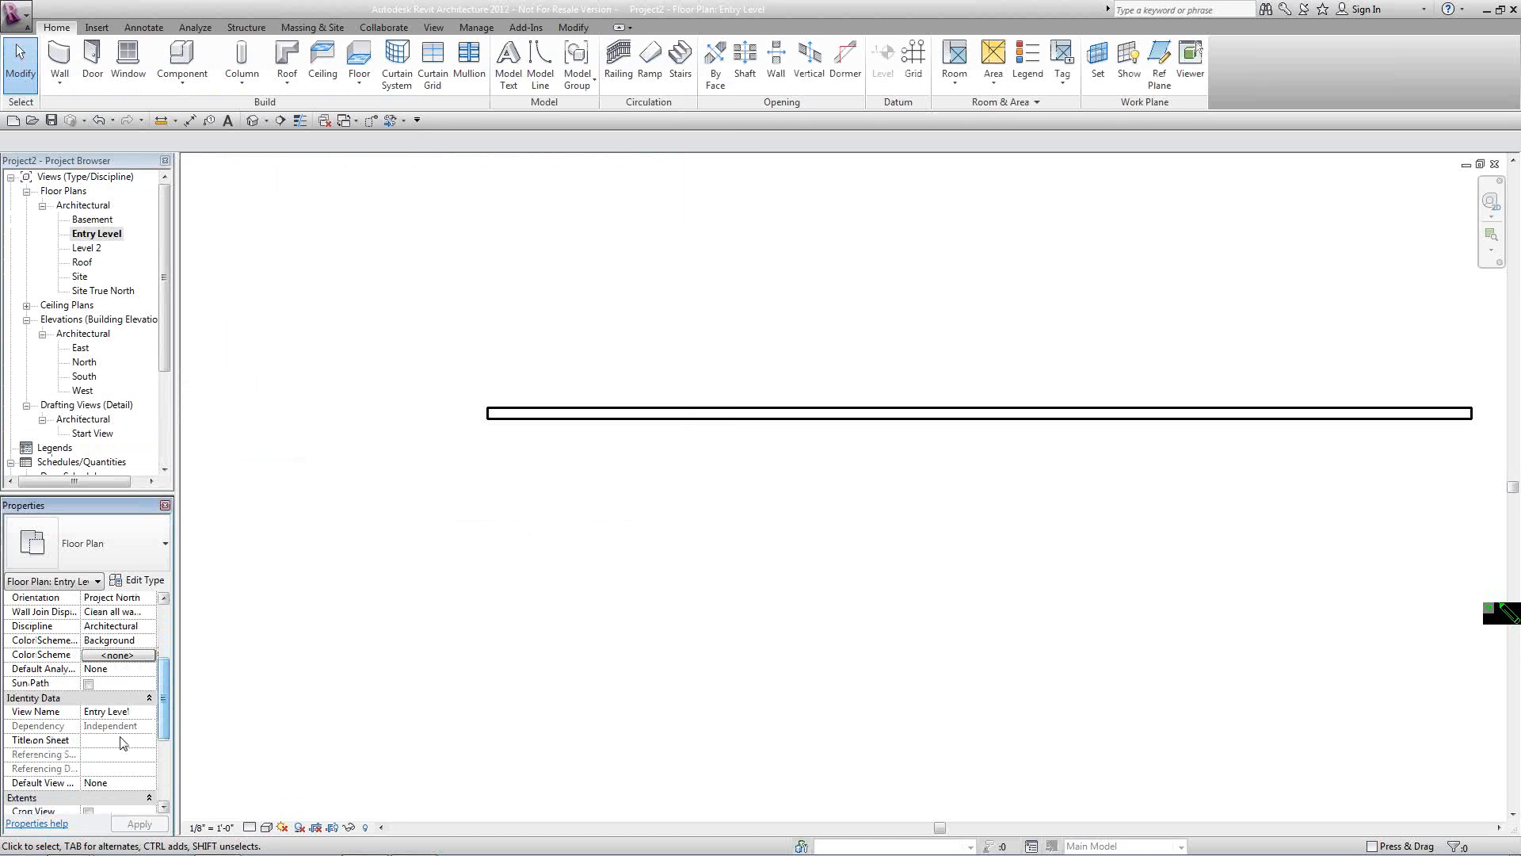
drag(581, 513, 485, 364)
scroll(161, 684, down, 2)
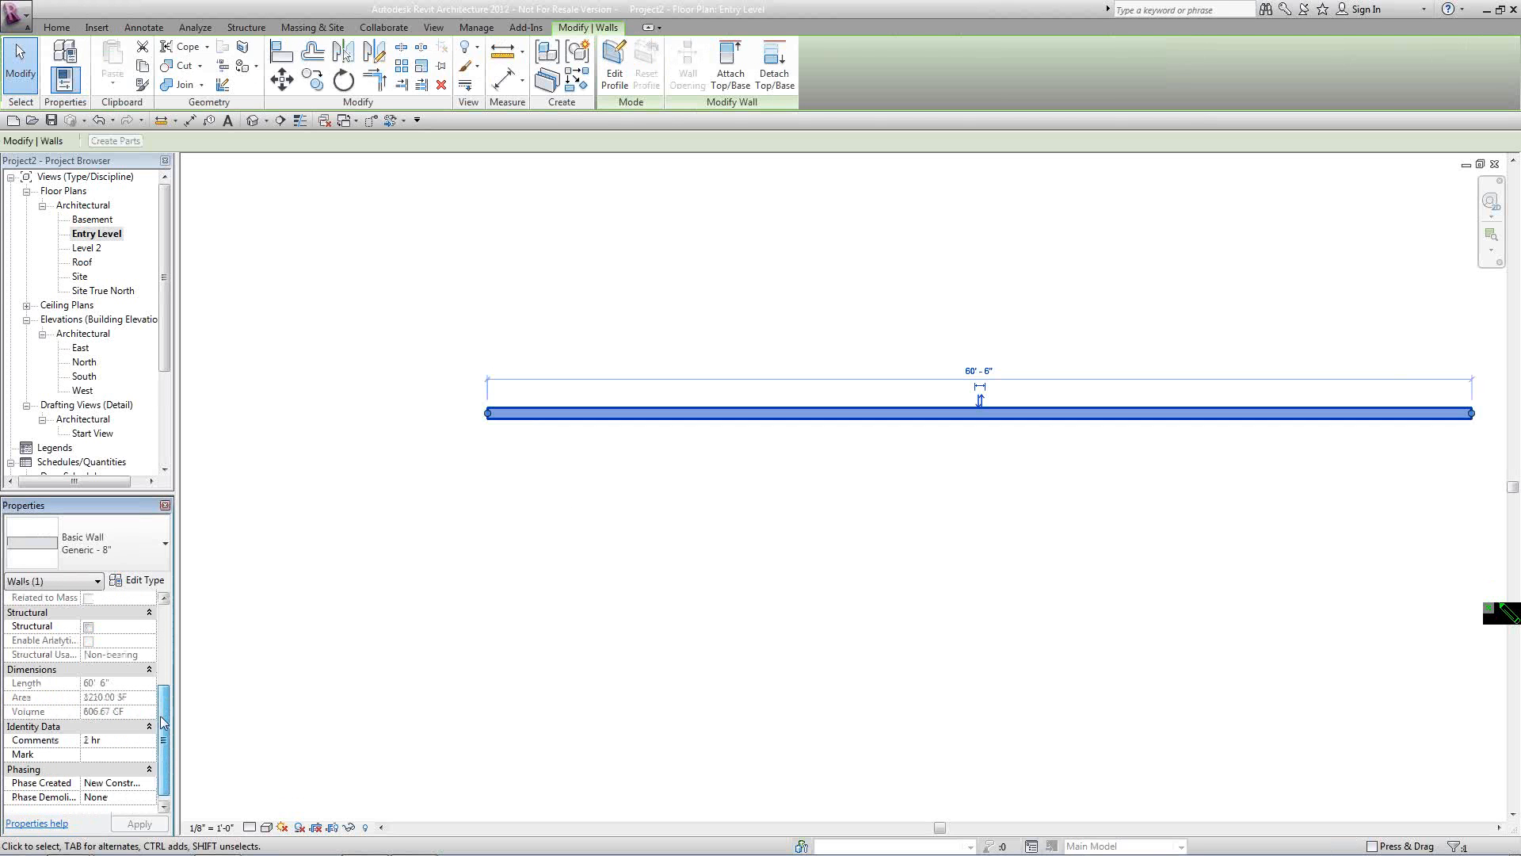
click(93, 739)
key(BackSpace)
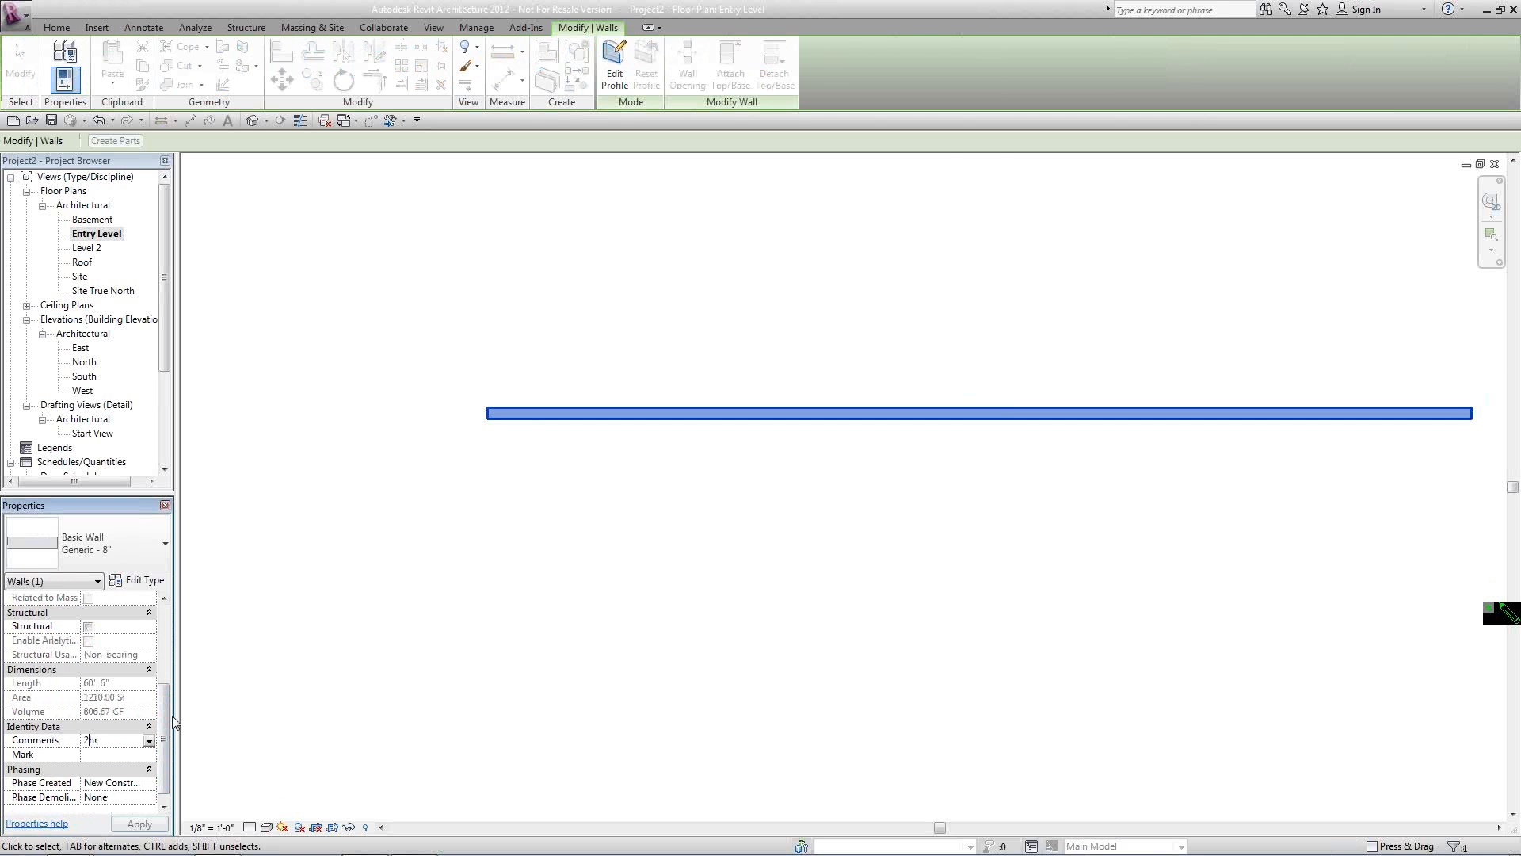
click(139, 824)
click(465, 667)
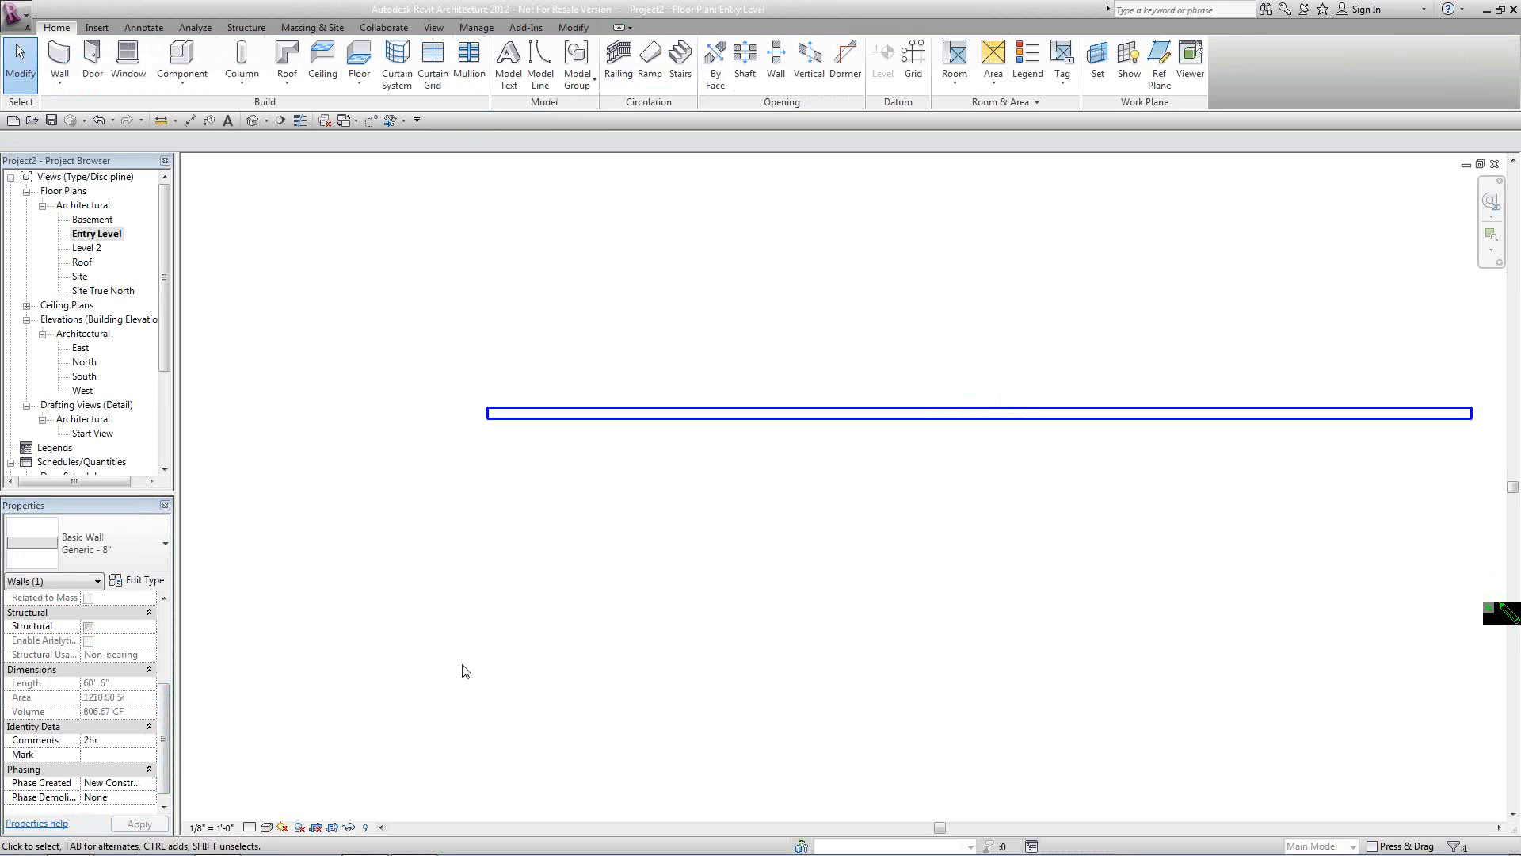
scroll(754, 452, up, 2)
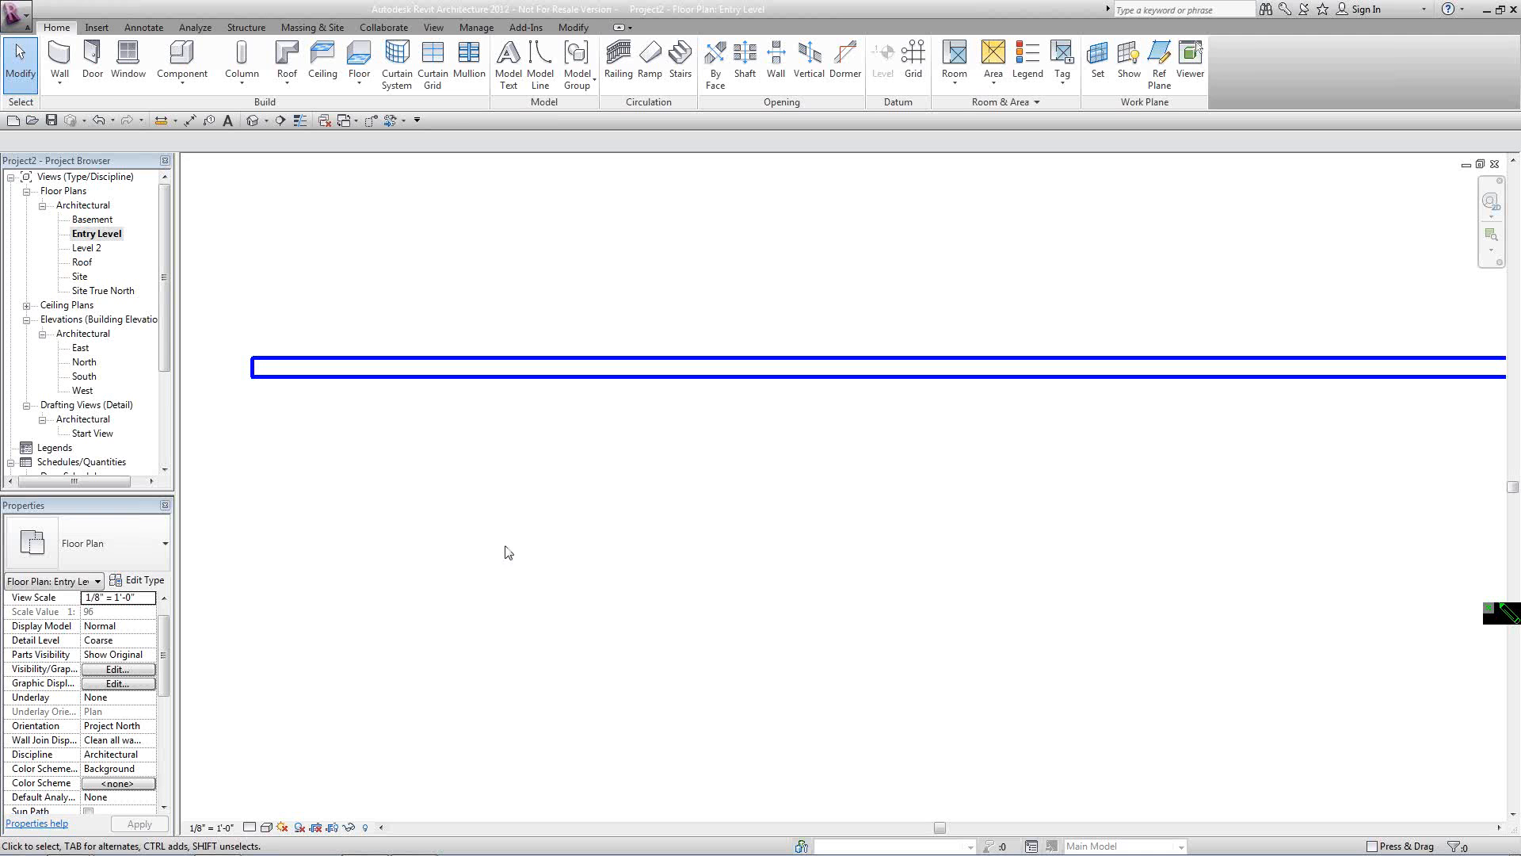
click(19, 13)
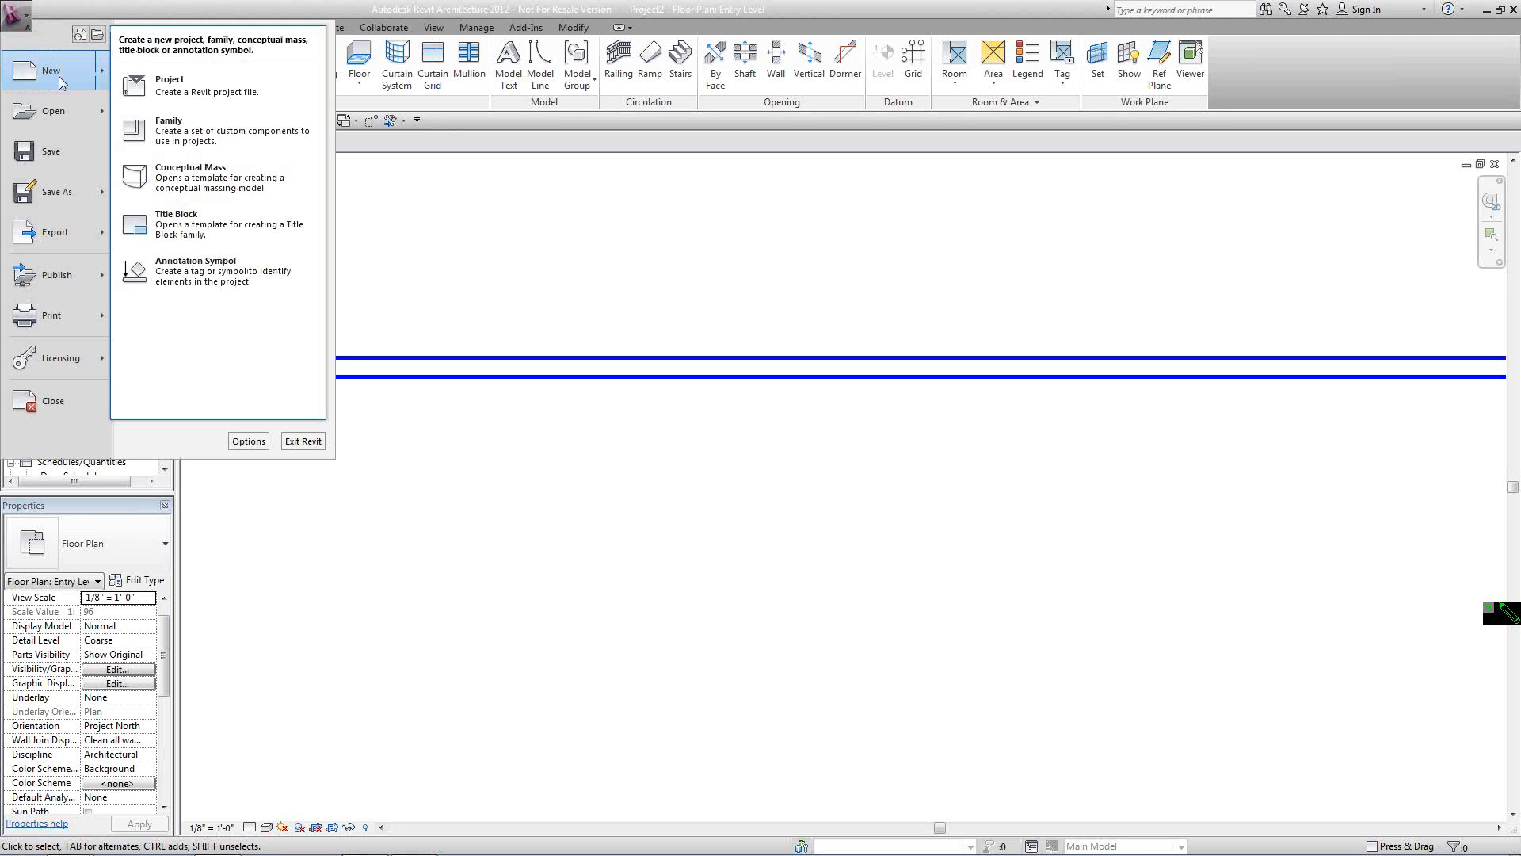
click(435, 178)
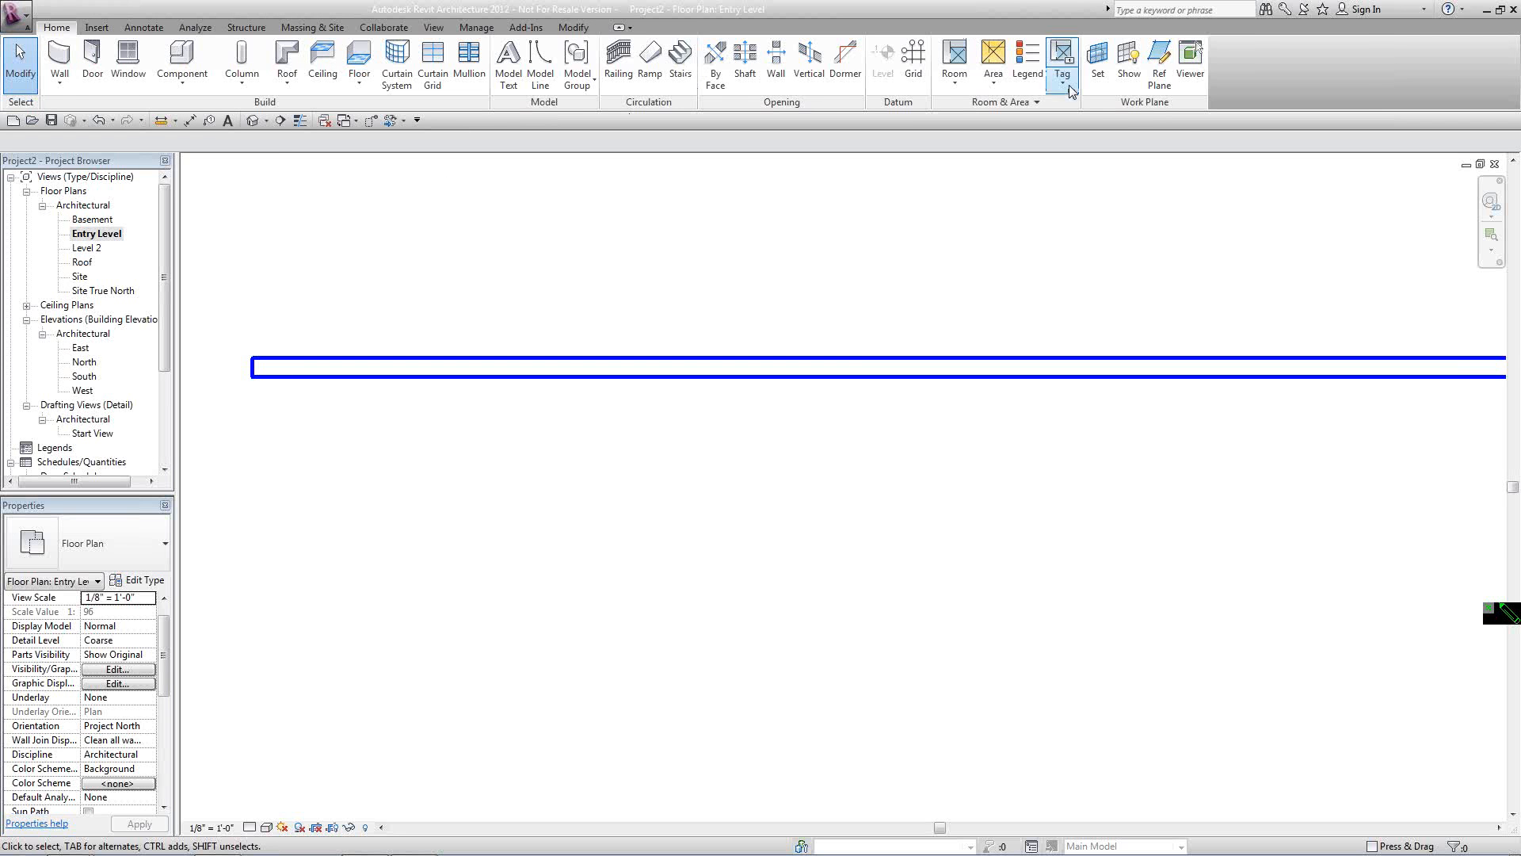
Tile the open views and close Project2's Site plan and Start View, plus Project1's Start View.
click(434, 27)
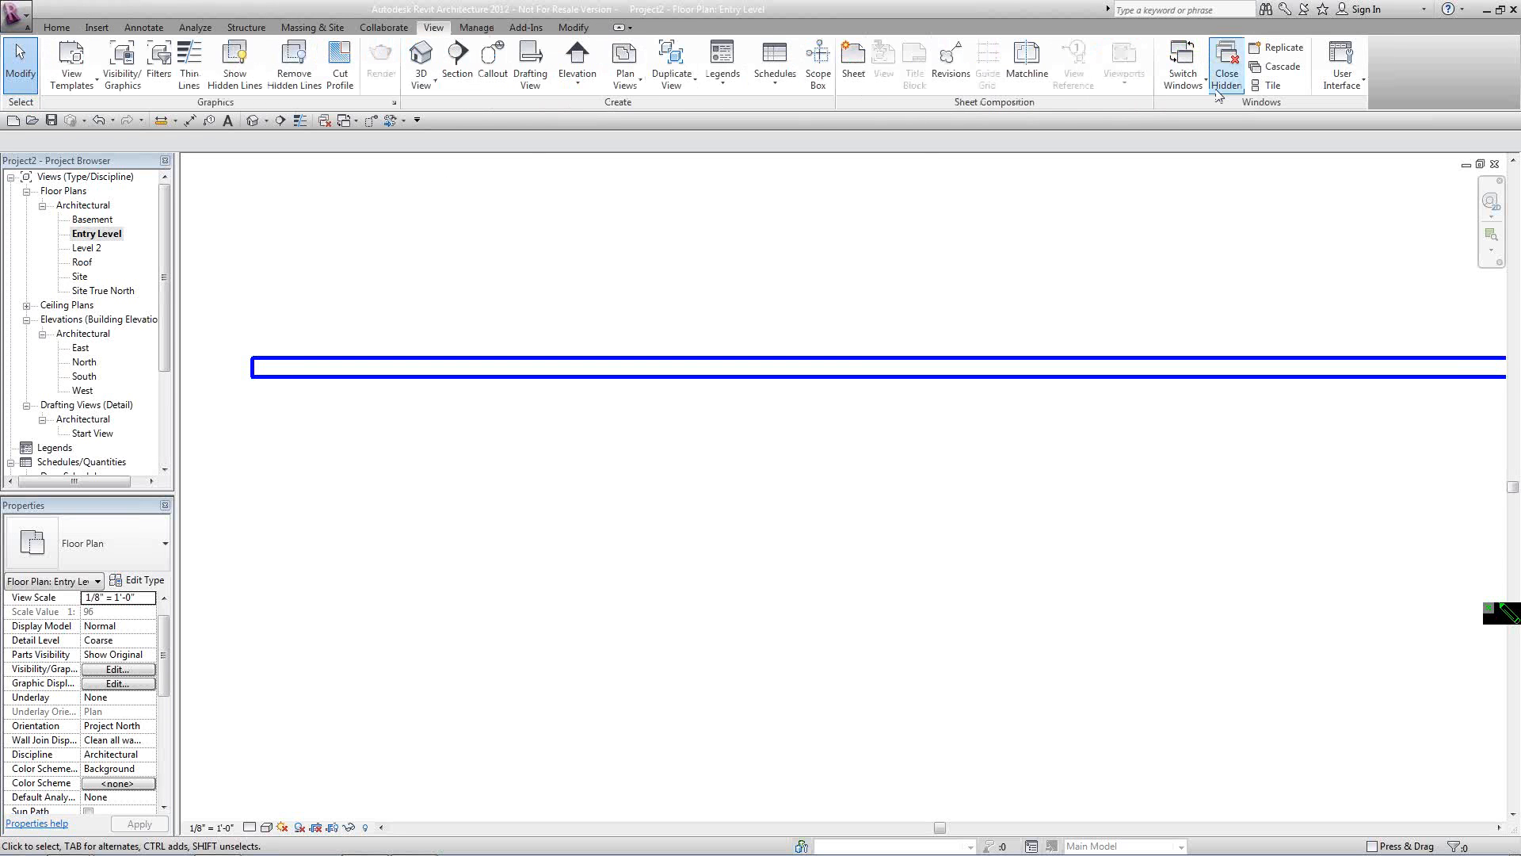
click(1271, 85)
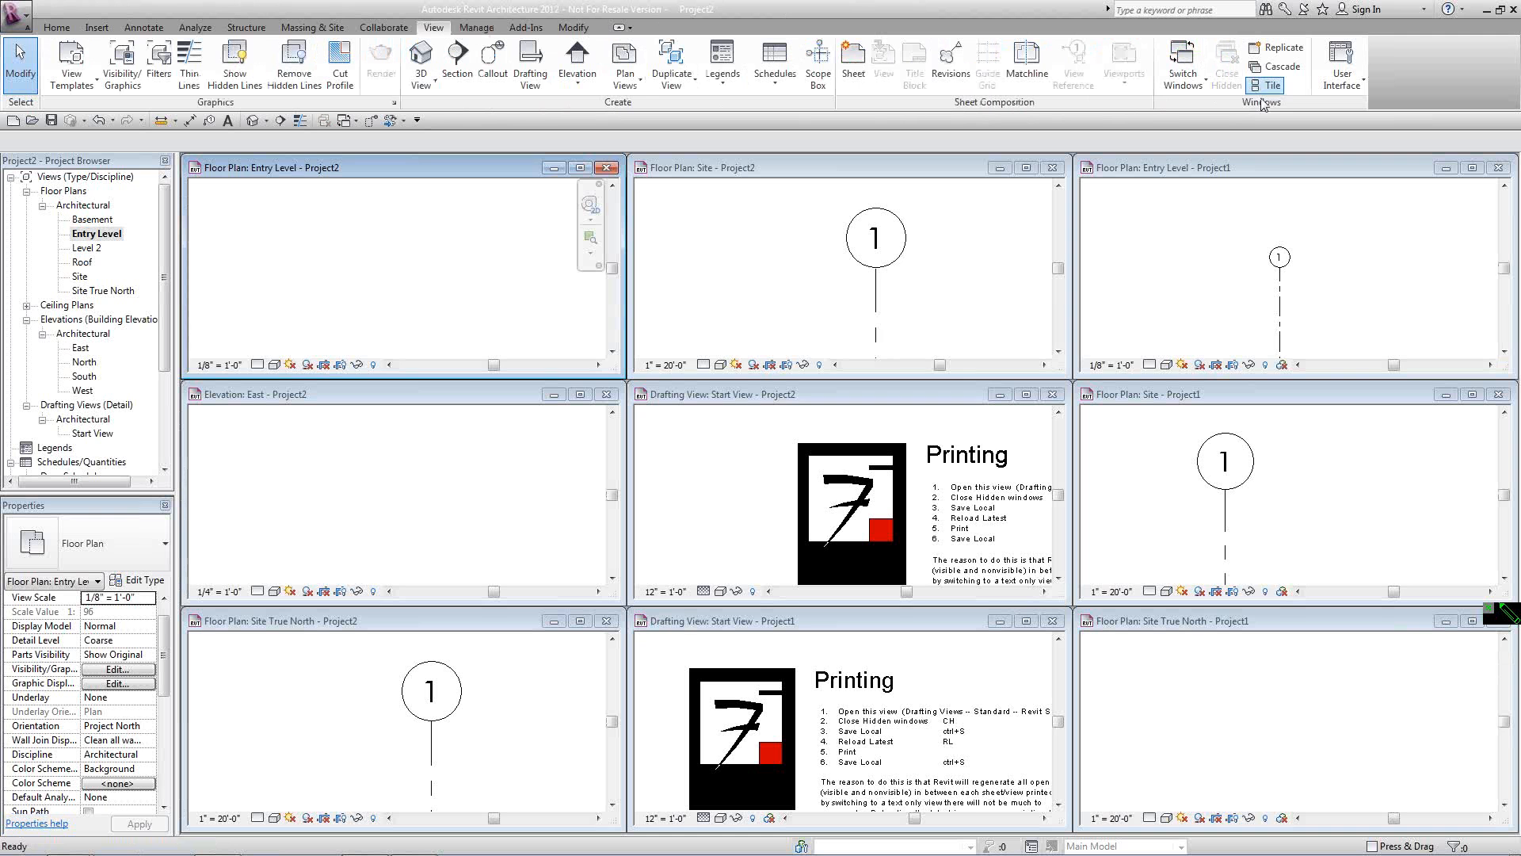
click(1053, 394)
click(1052, 167)
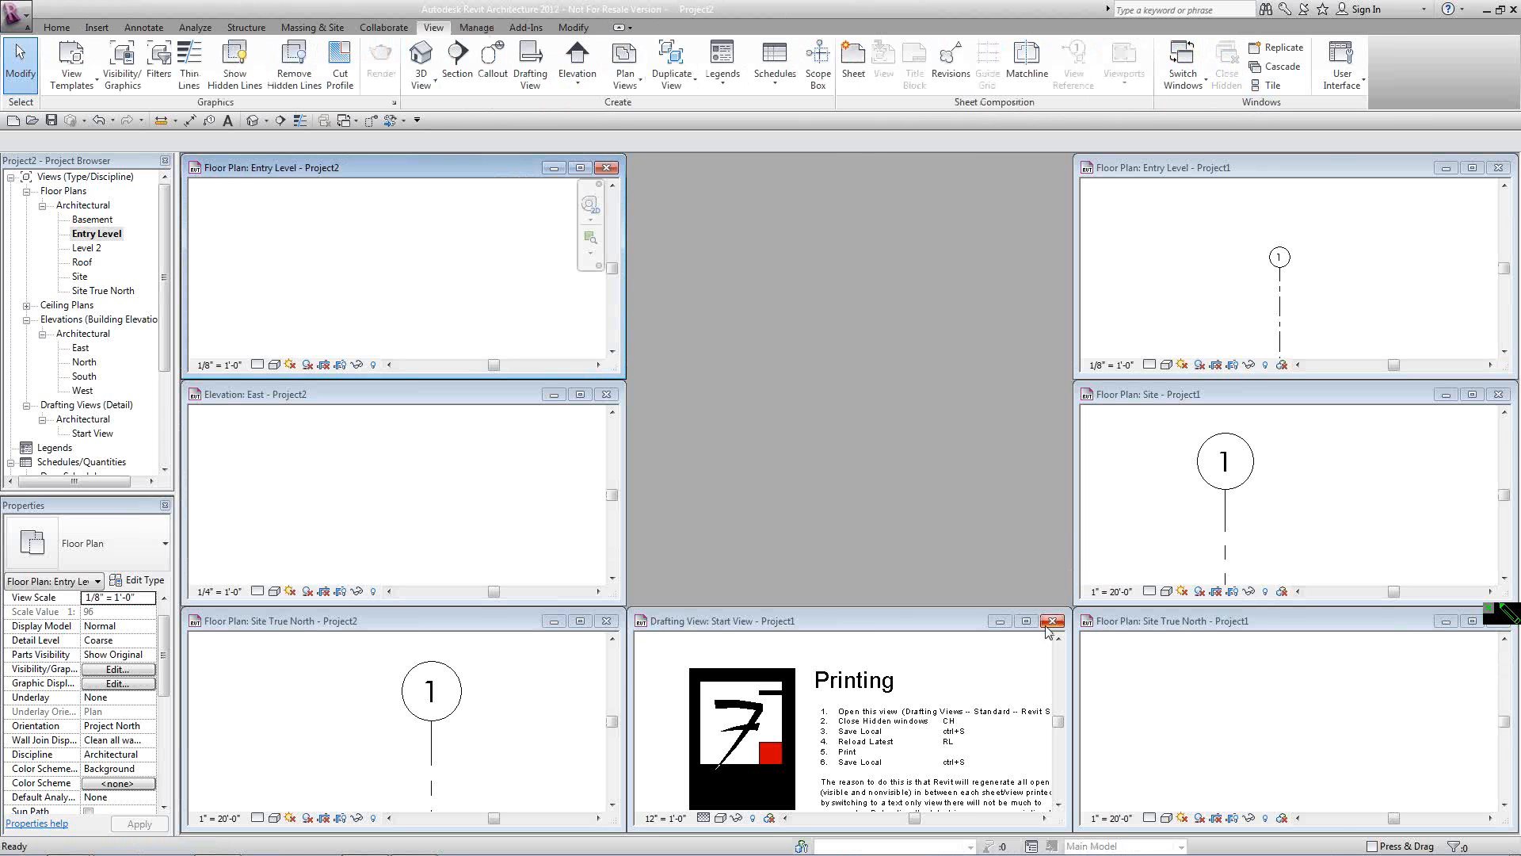
click(1053, 620)
drag(1400, 619, 1195, 617)
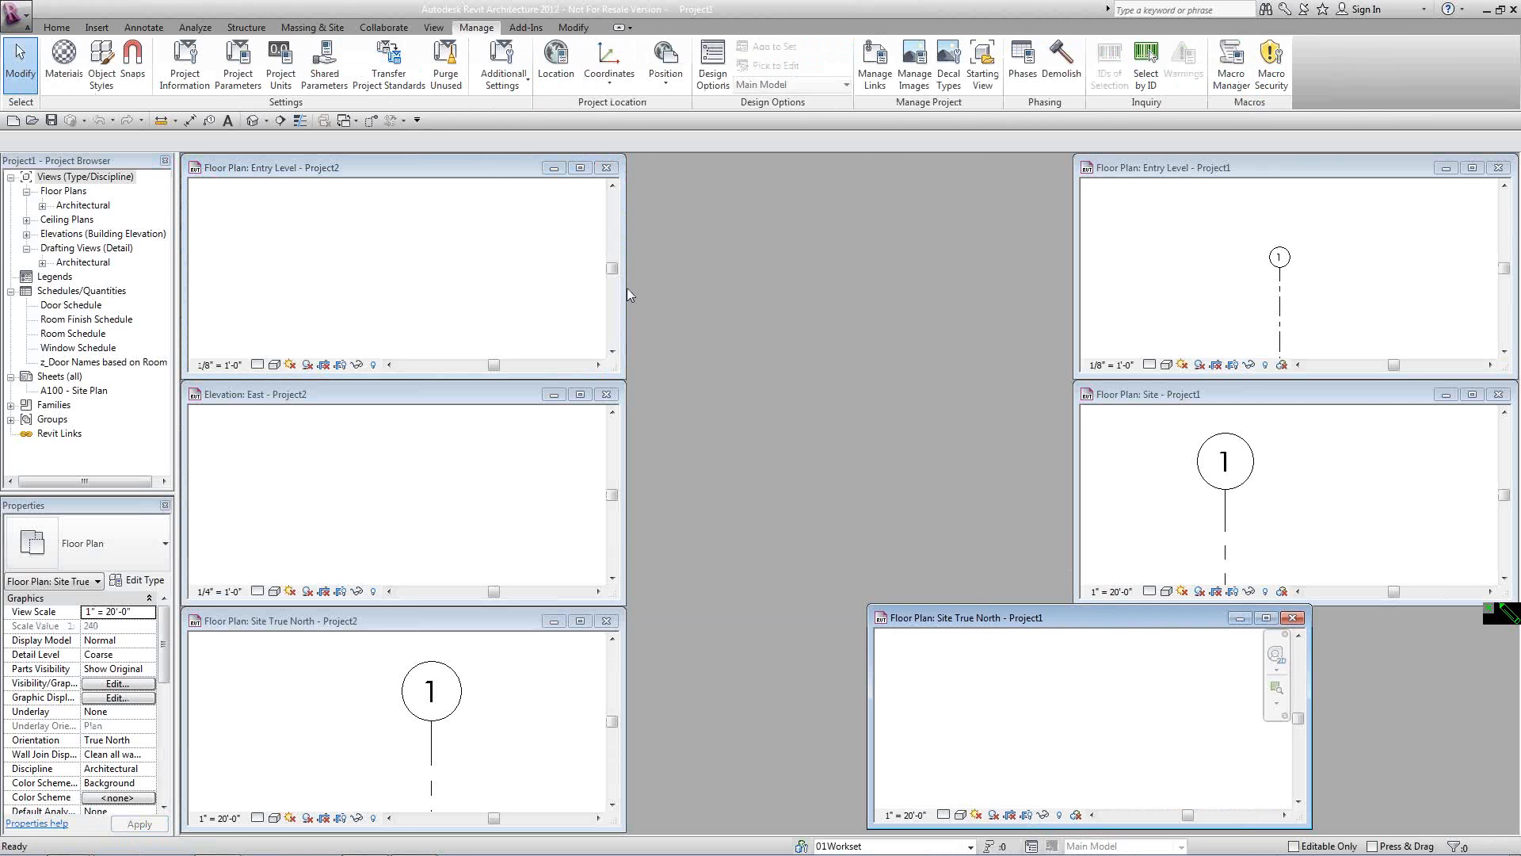
Re-tile the remaining views and maximize Project2's Entry Level floor plan.
double_click(485, 169)
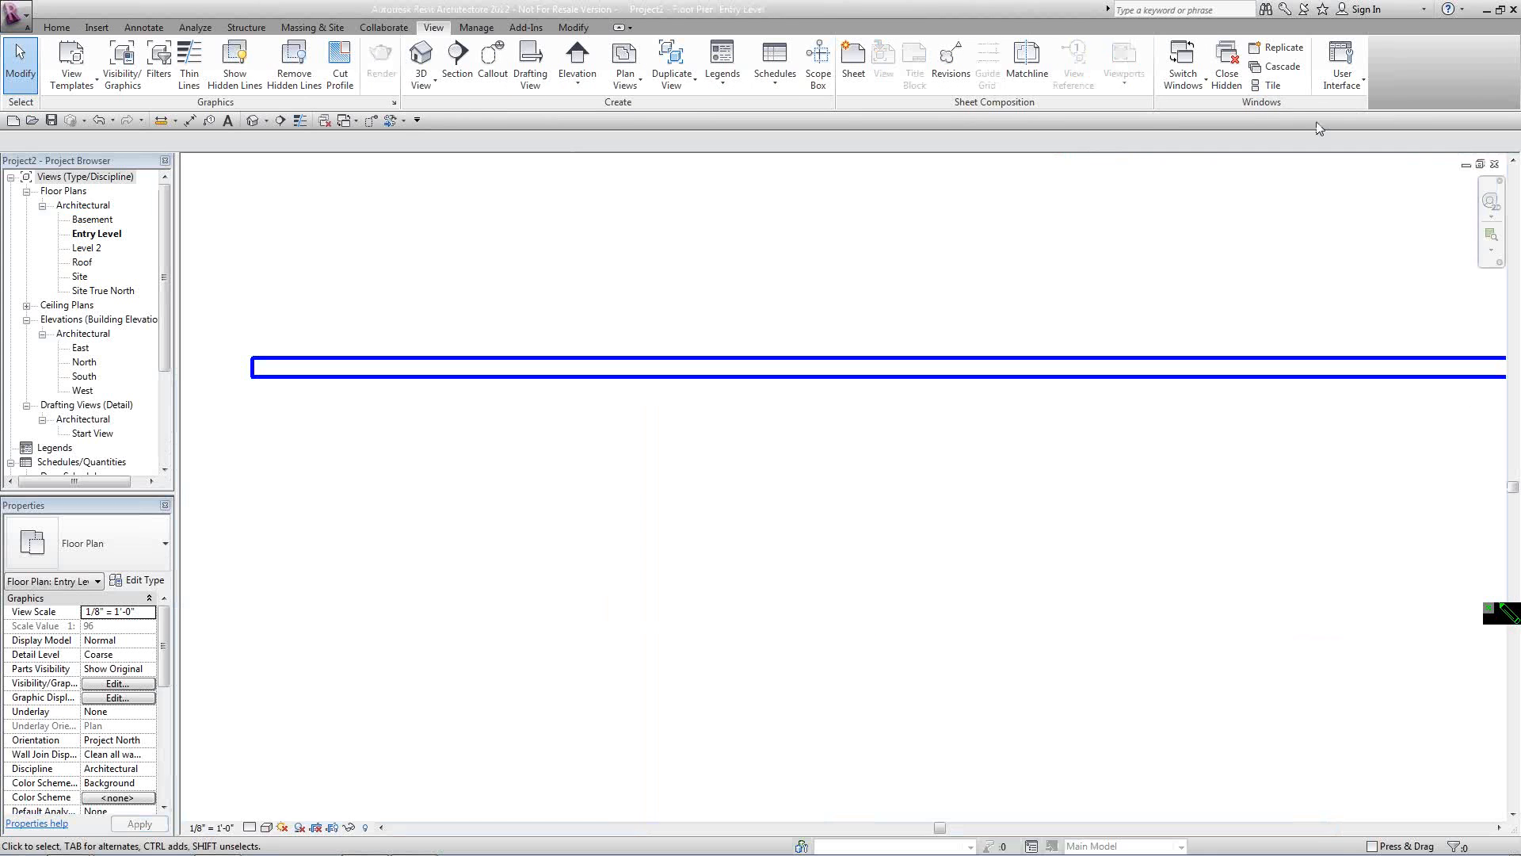
click(1260, 86)
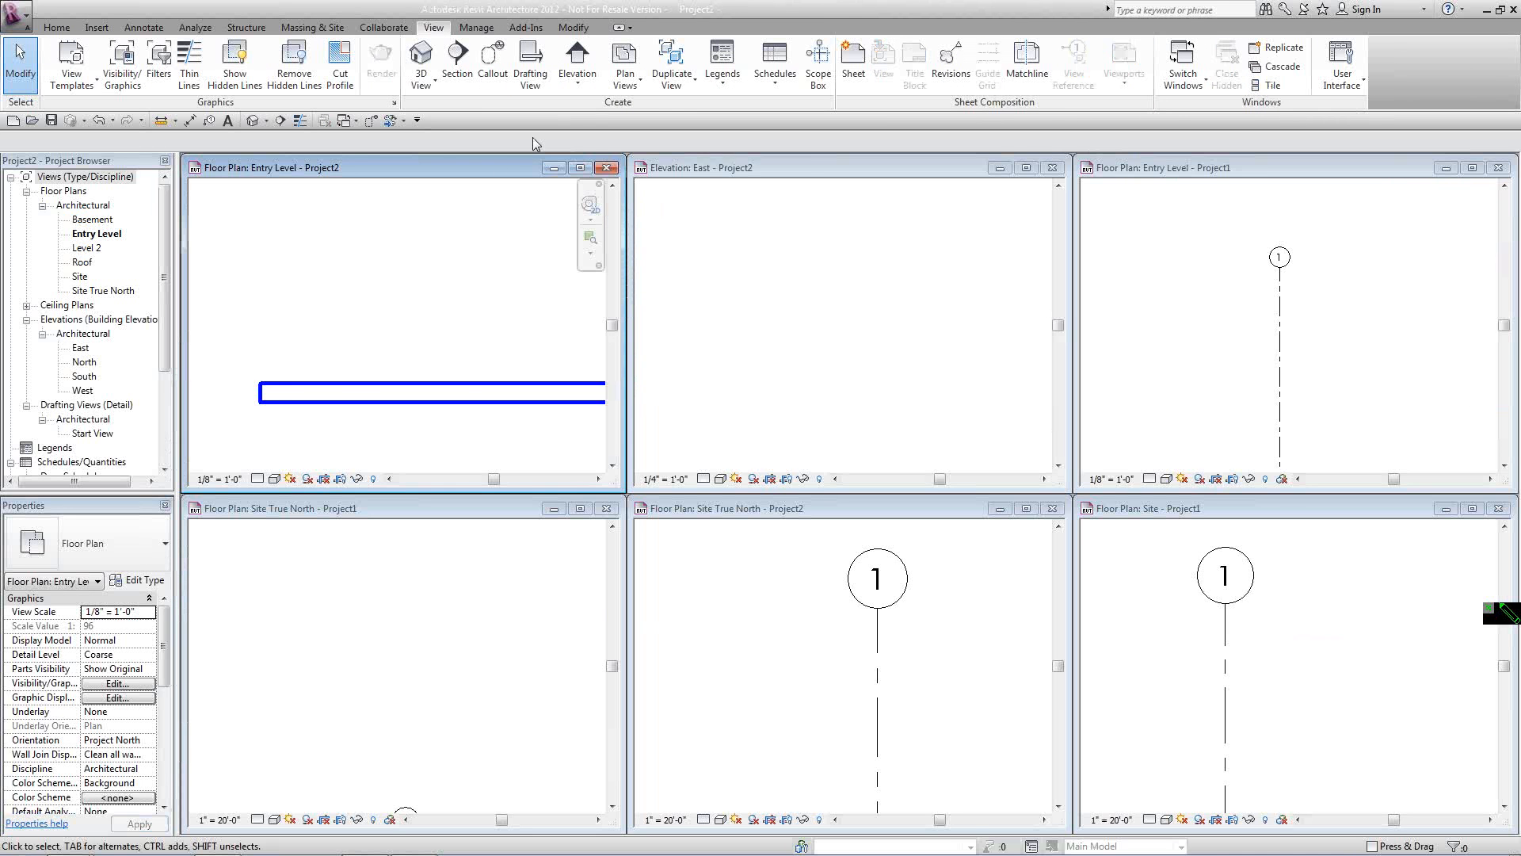
double_click(496, 167)
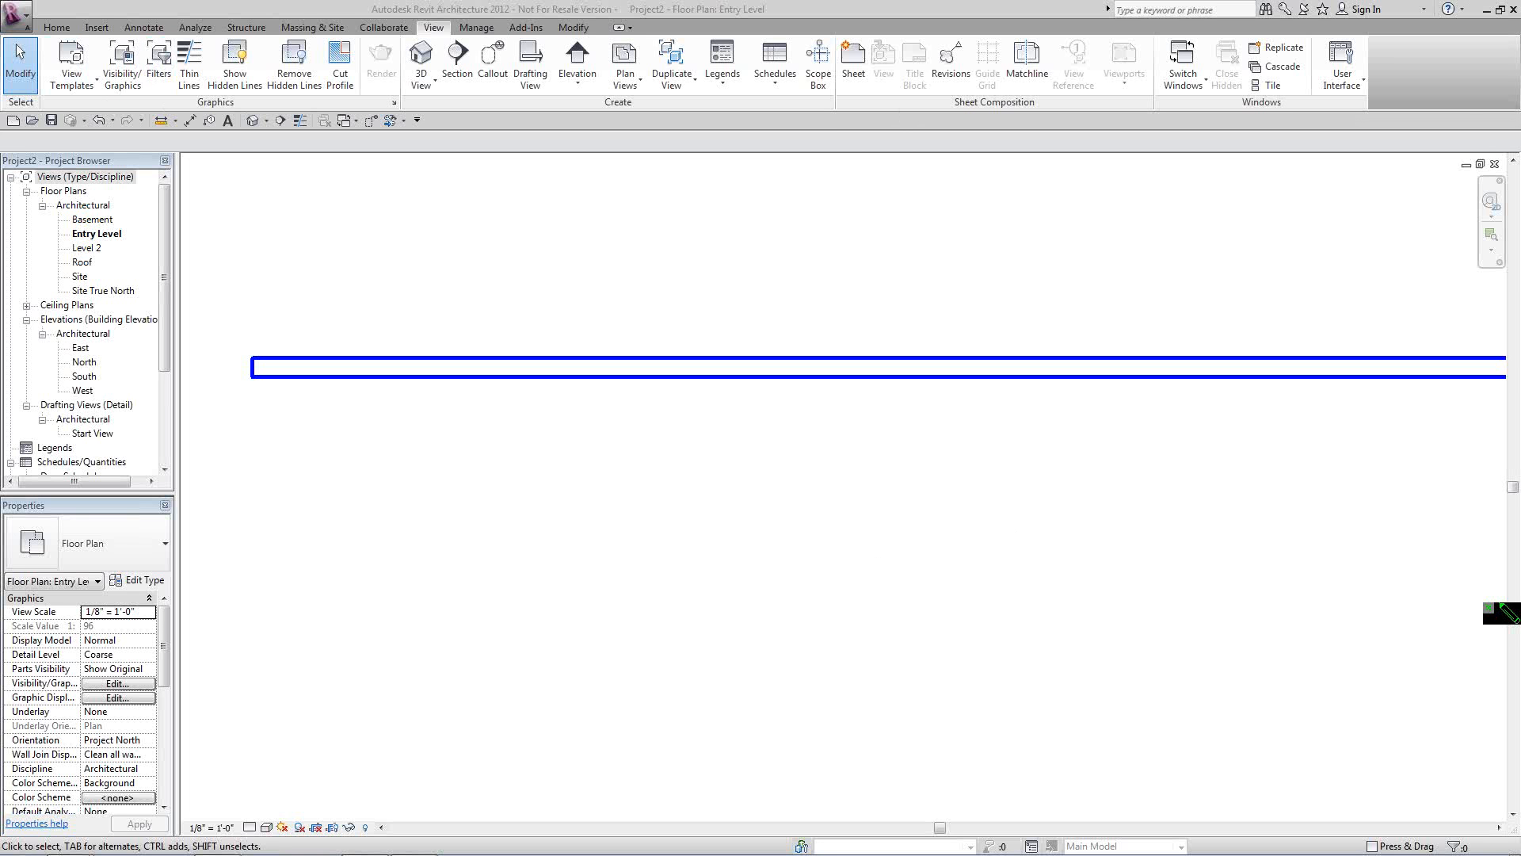
Create a new project from the preset template file.
click(24, 24)
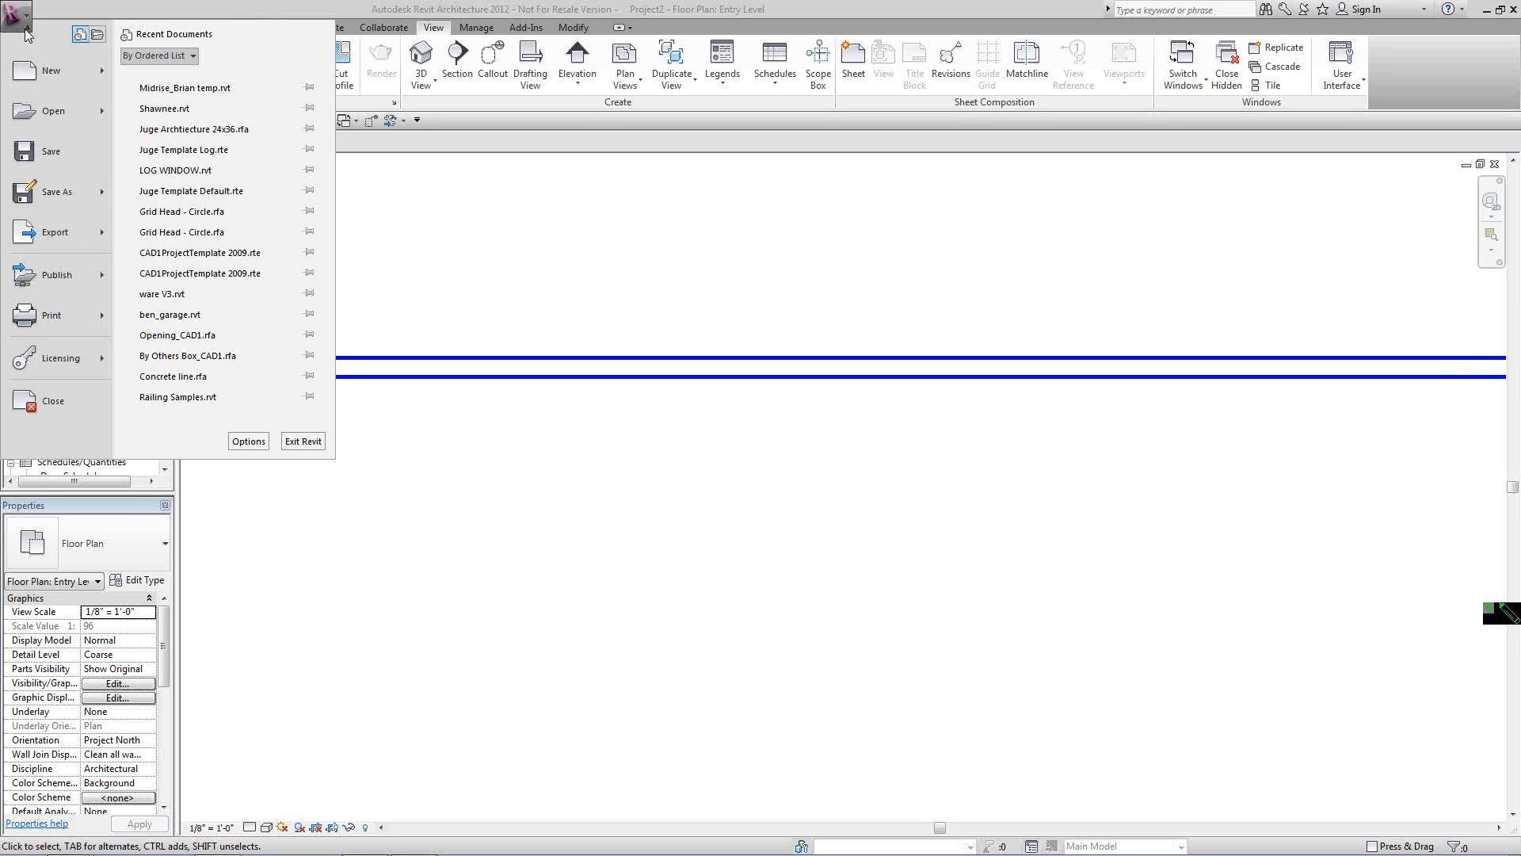
mouse_move(61, 81)
click(50, 71)
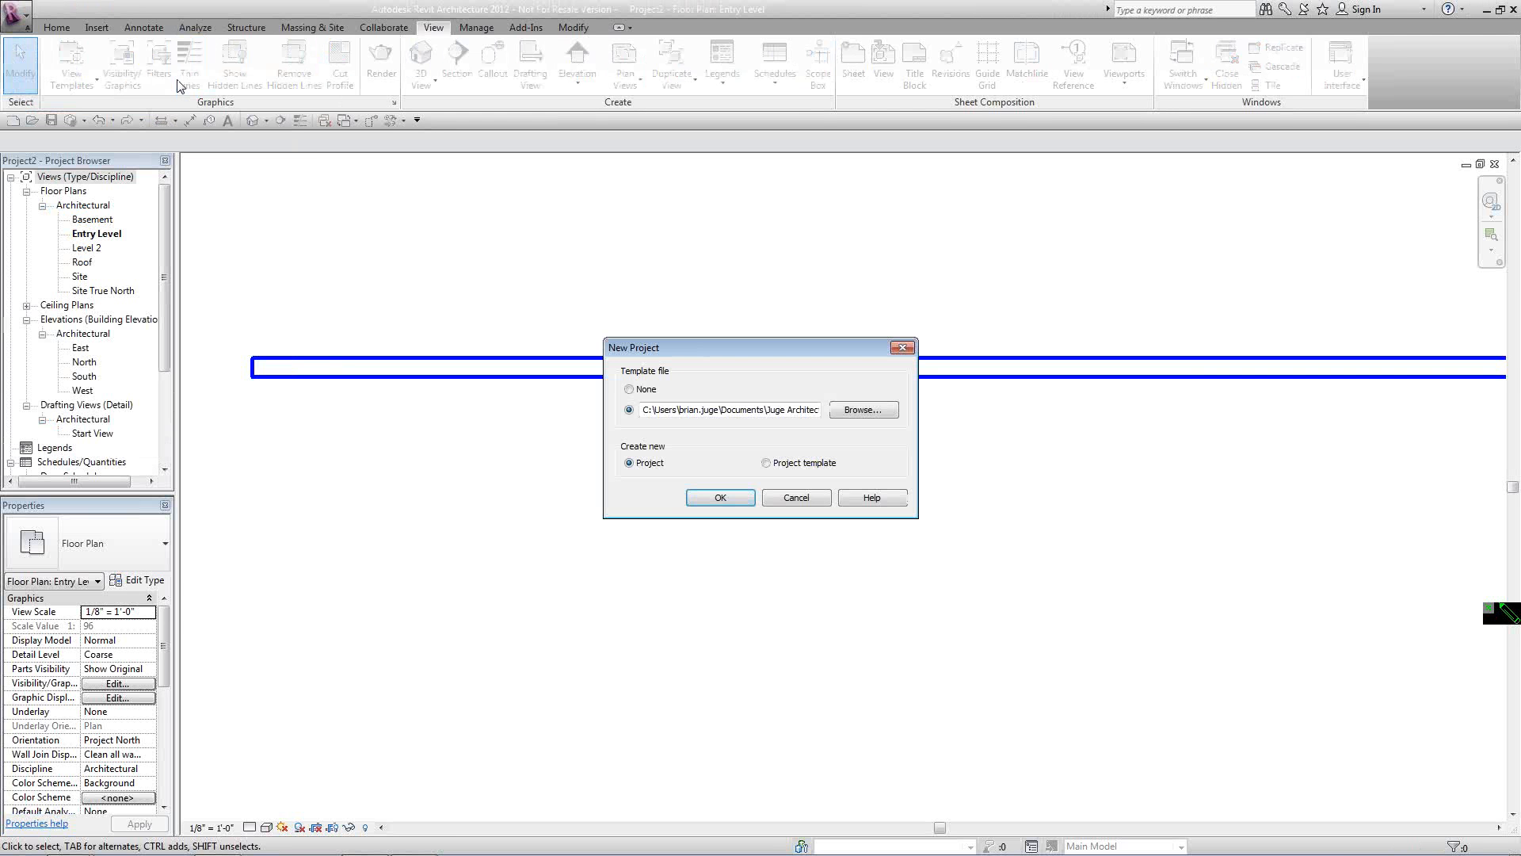
click(716, 502)
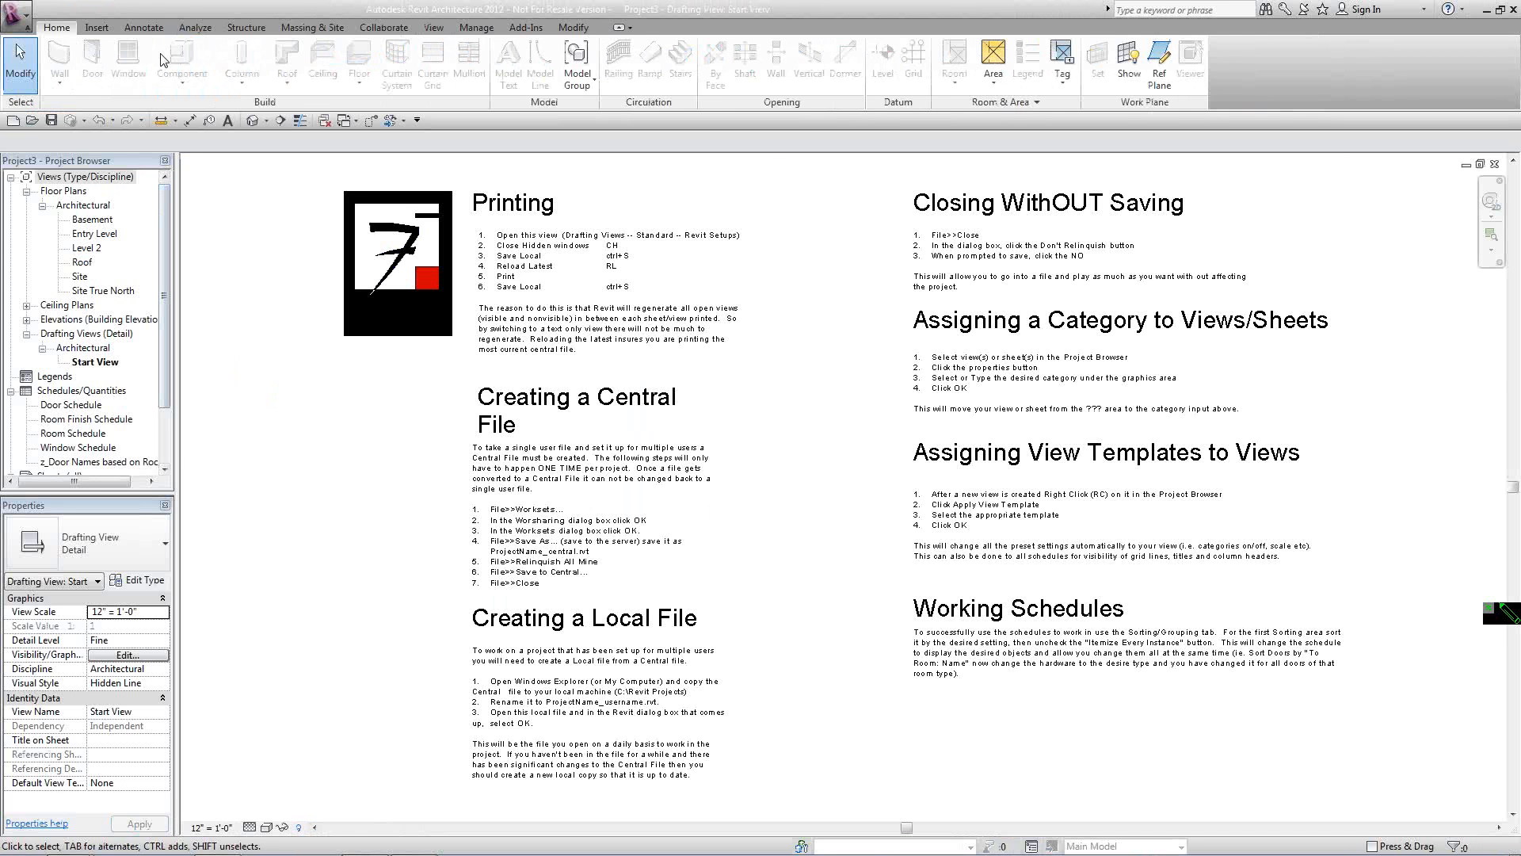
Transfer only the Filters project standards from Project1 into the new project.
click(476, 28)
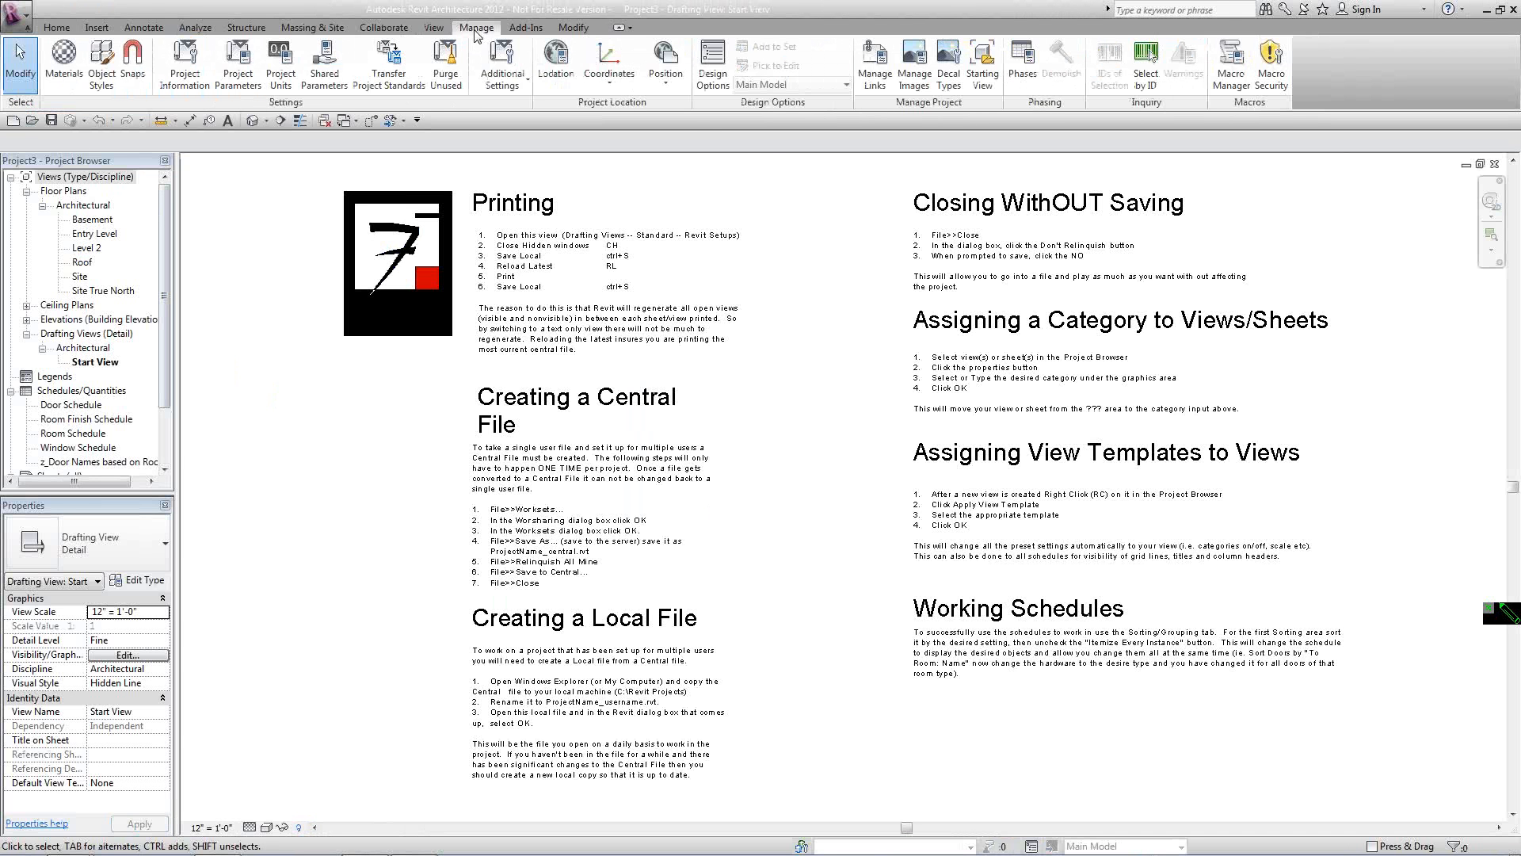
click(388, 63)
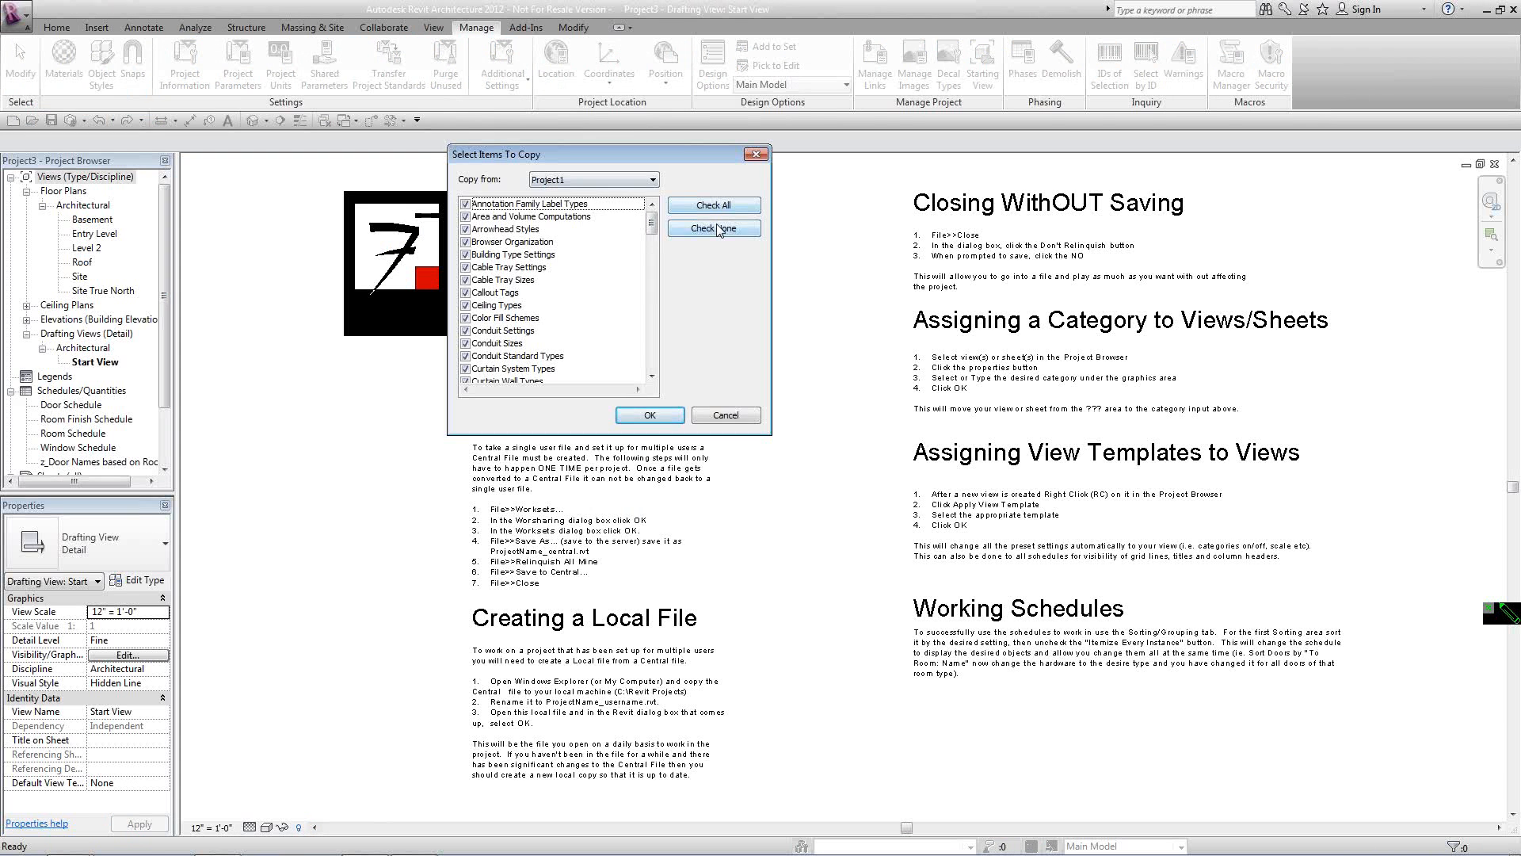
click(714, 228)
drag(651, 226, 653, 274)
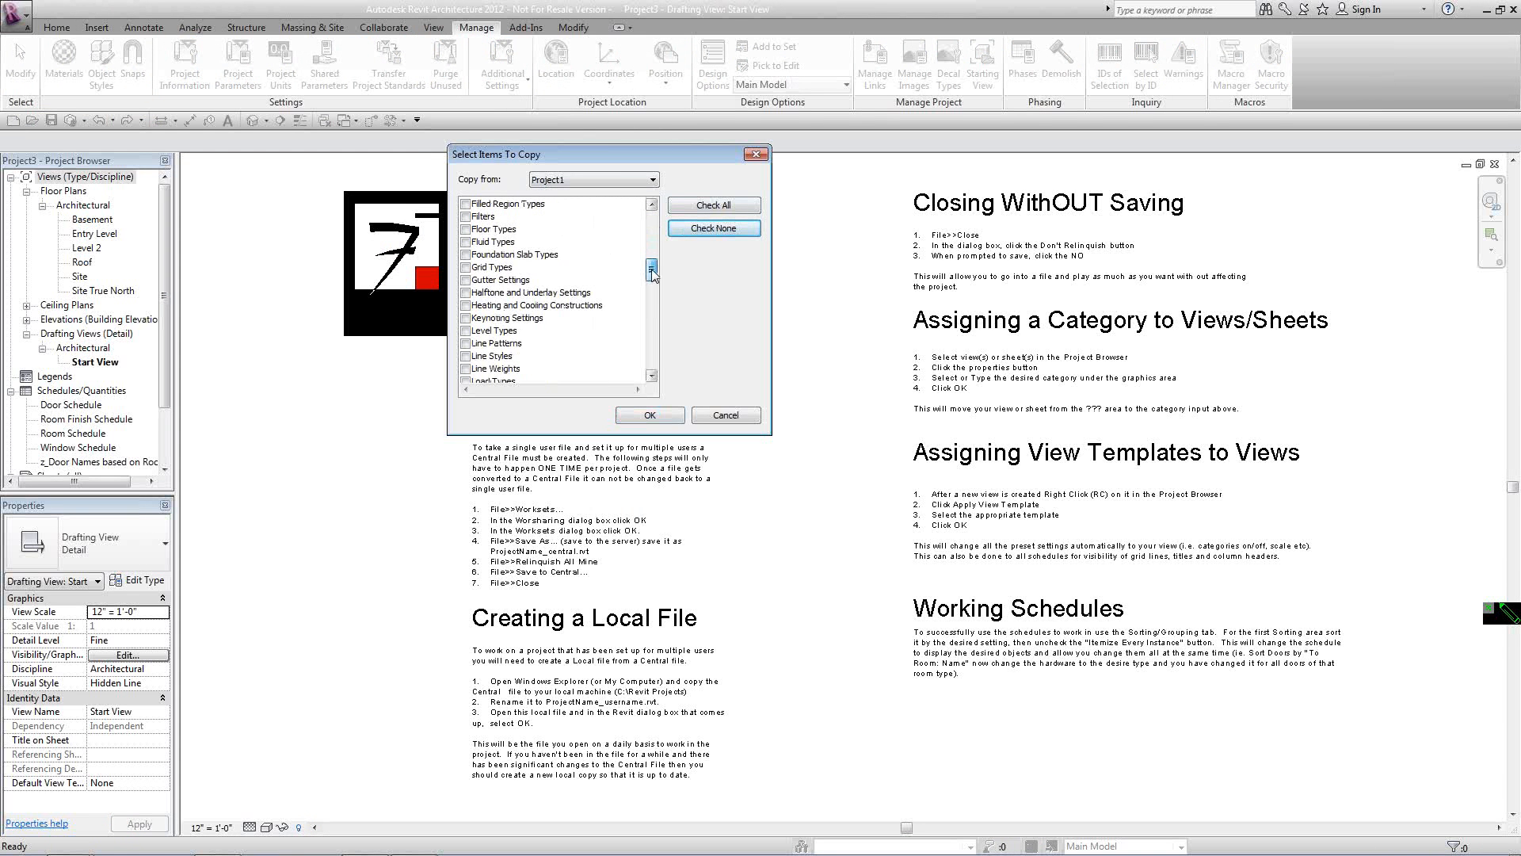
click(465, 216)
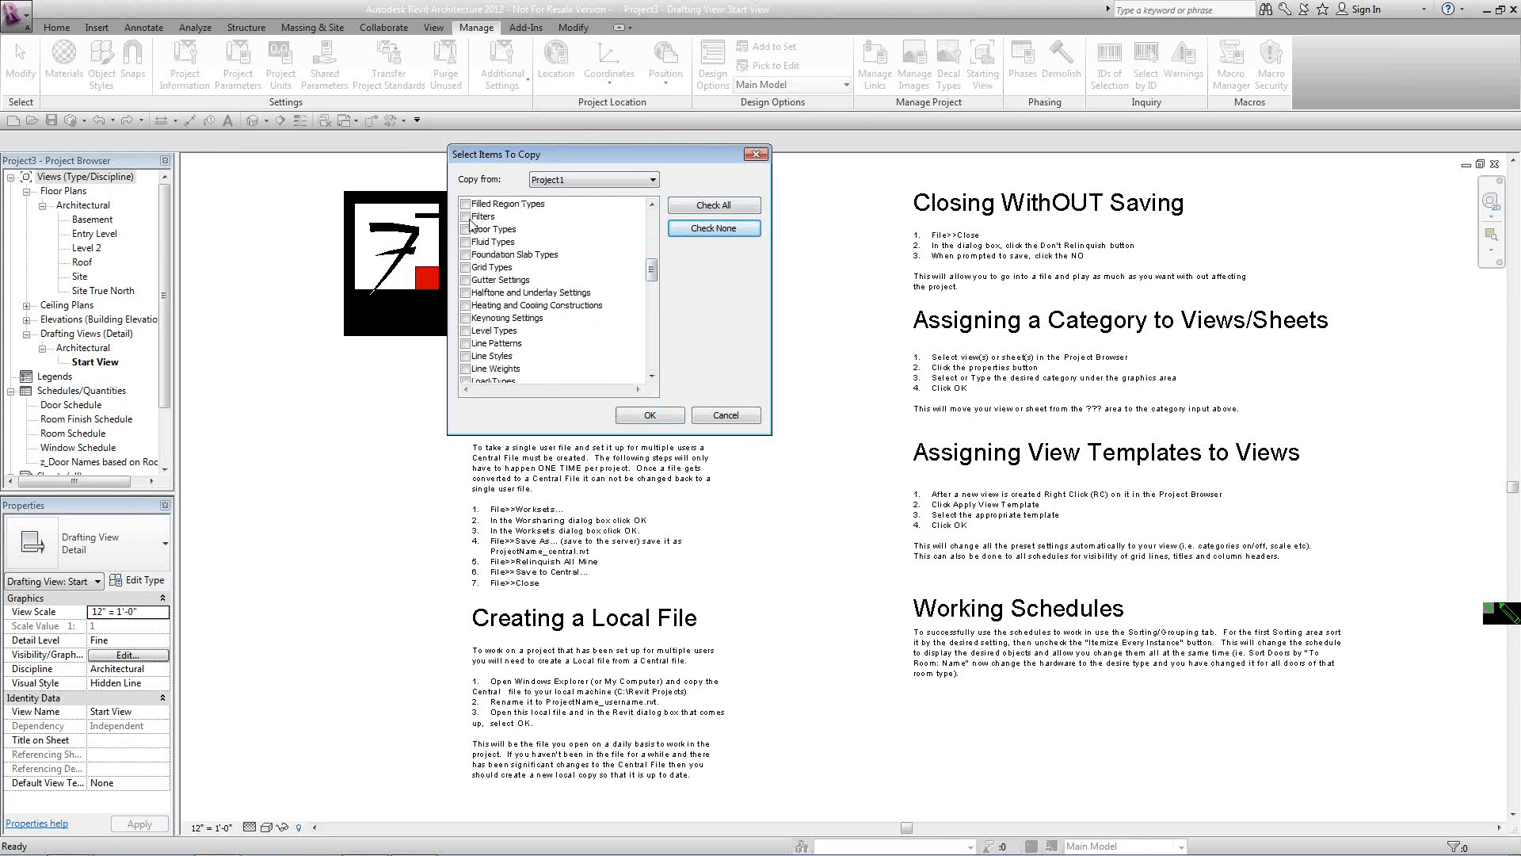
click(650, 415)
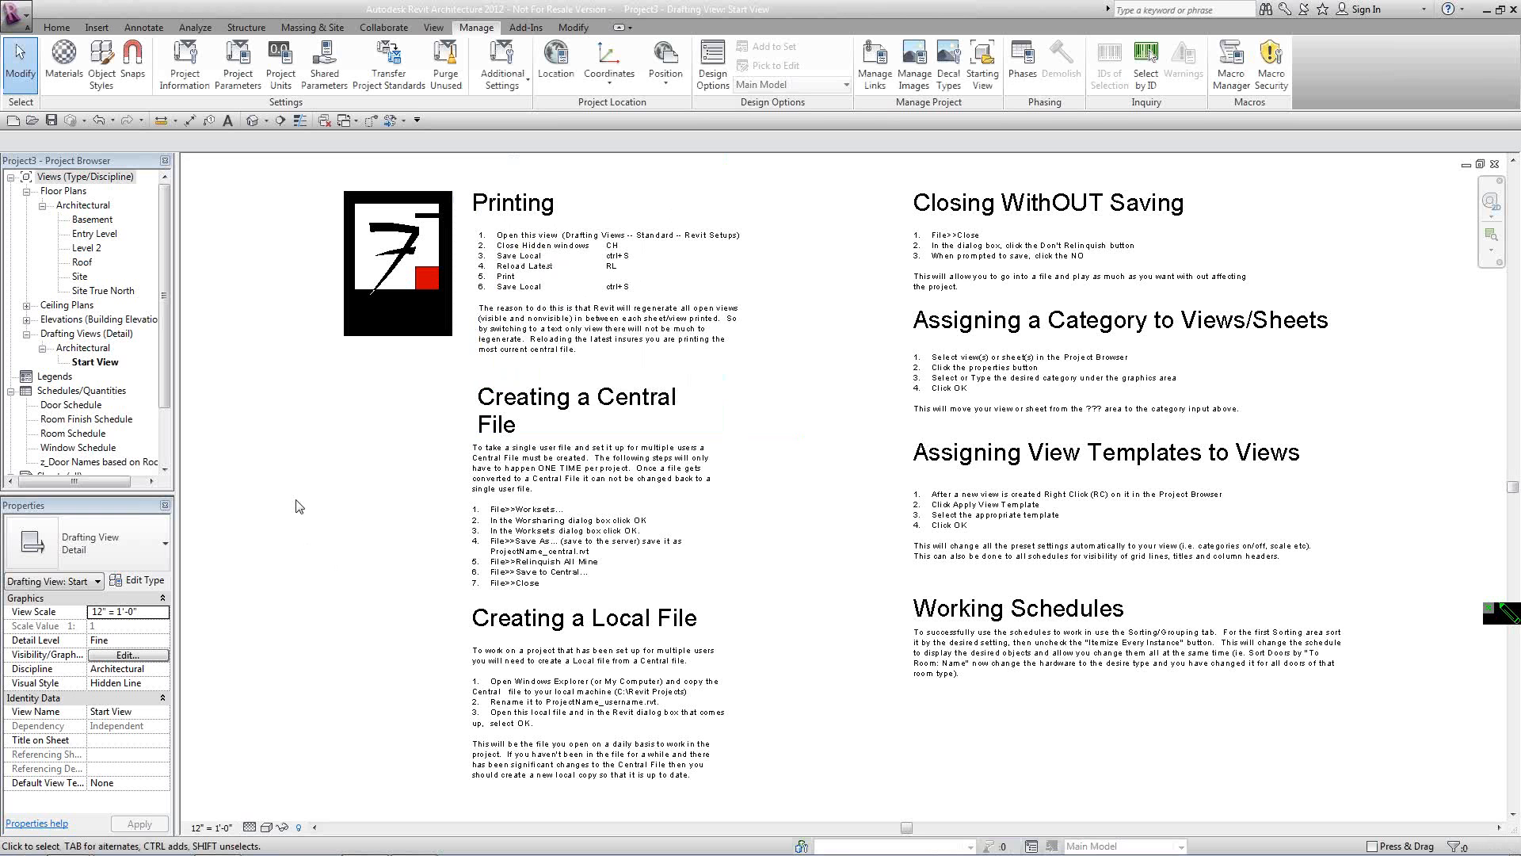
Open the Entry Level plan, try adding the Interior filter to its visibility overrides, and examine the filter's cut line options.
double_click(89, 234)
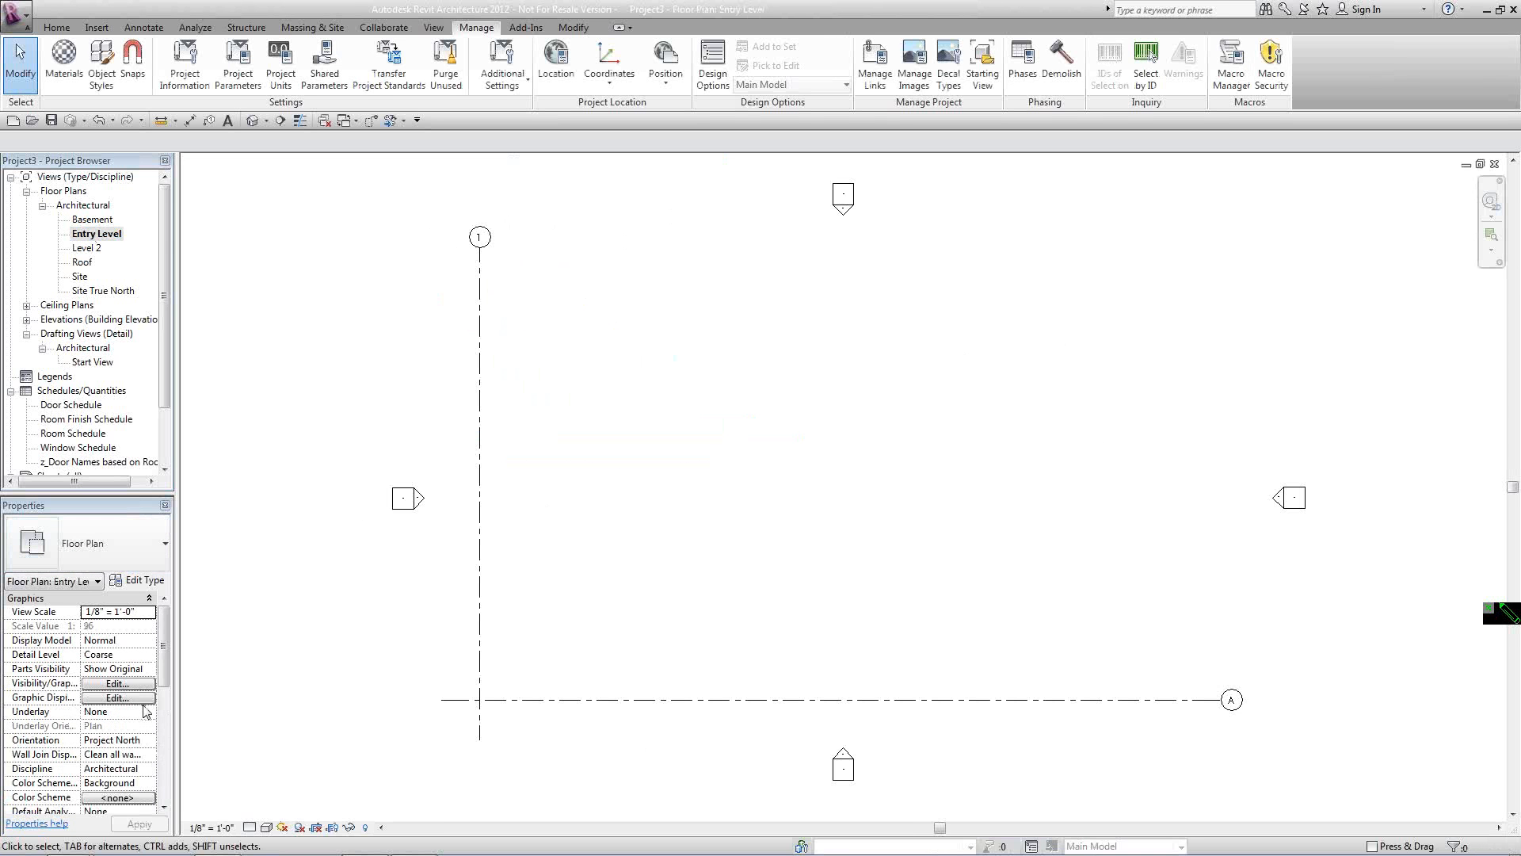
click(141, 684)
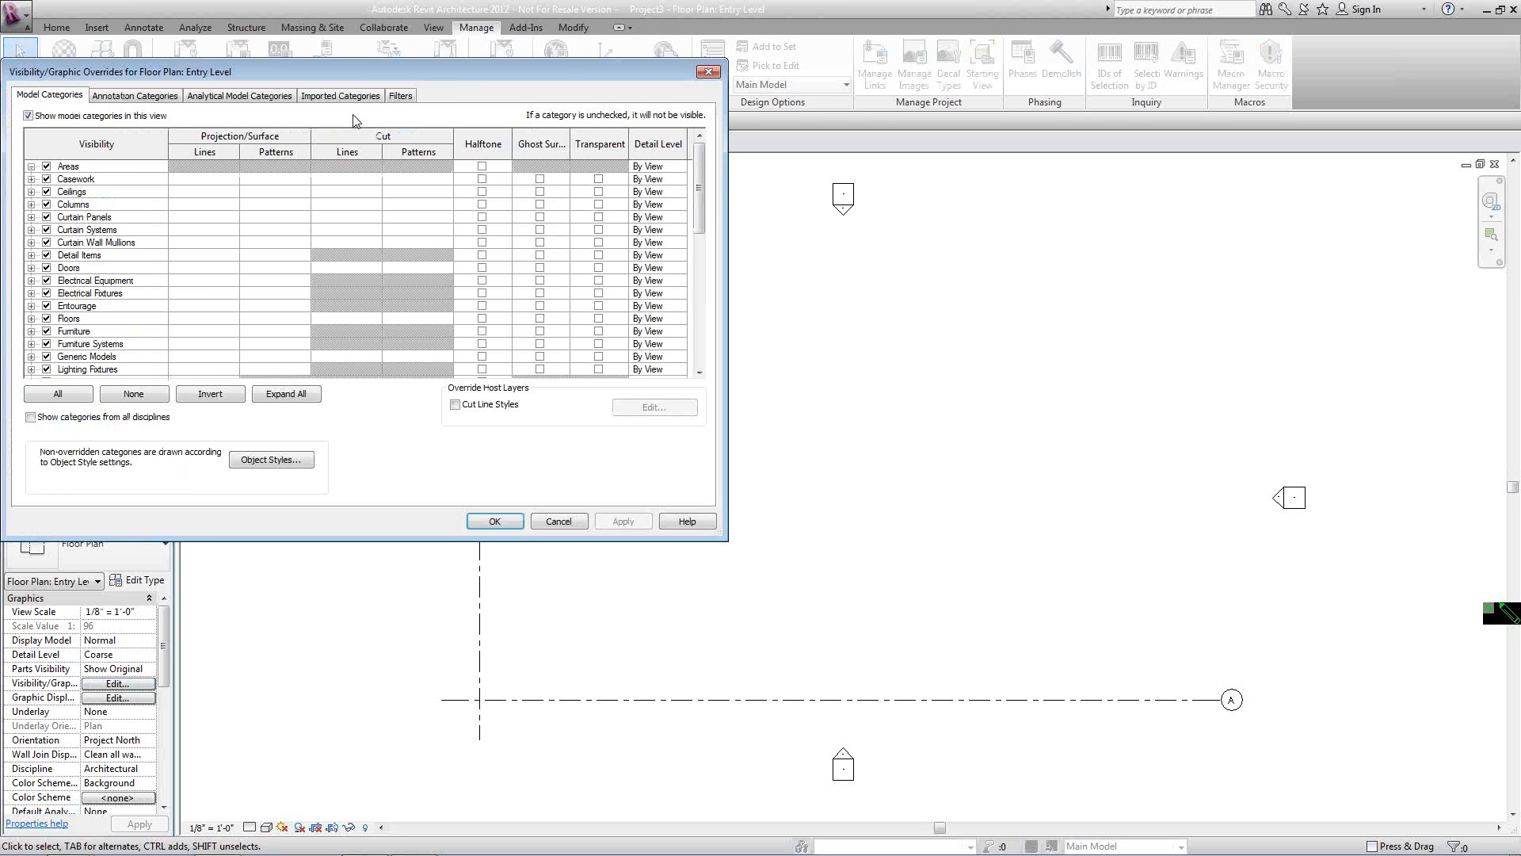
click(402, 96)
click(61, 397)
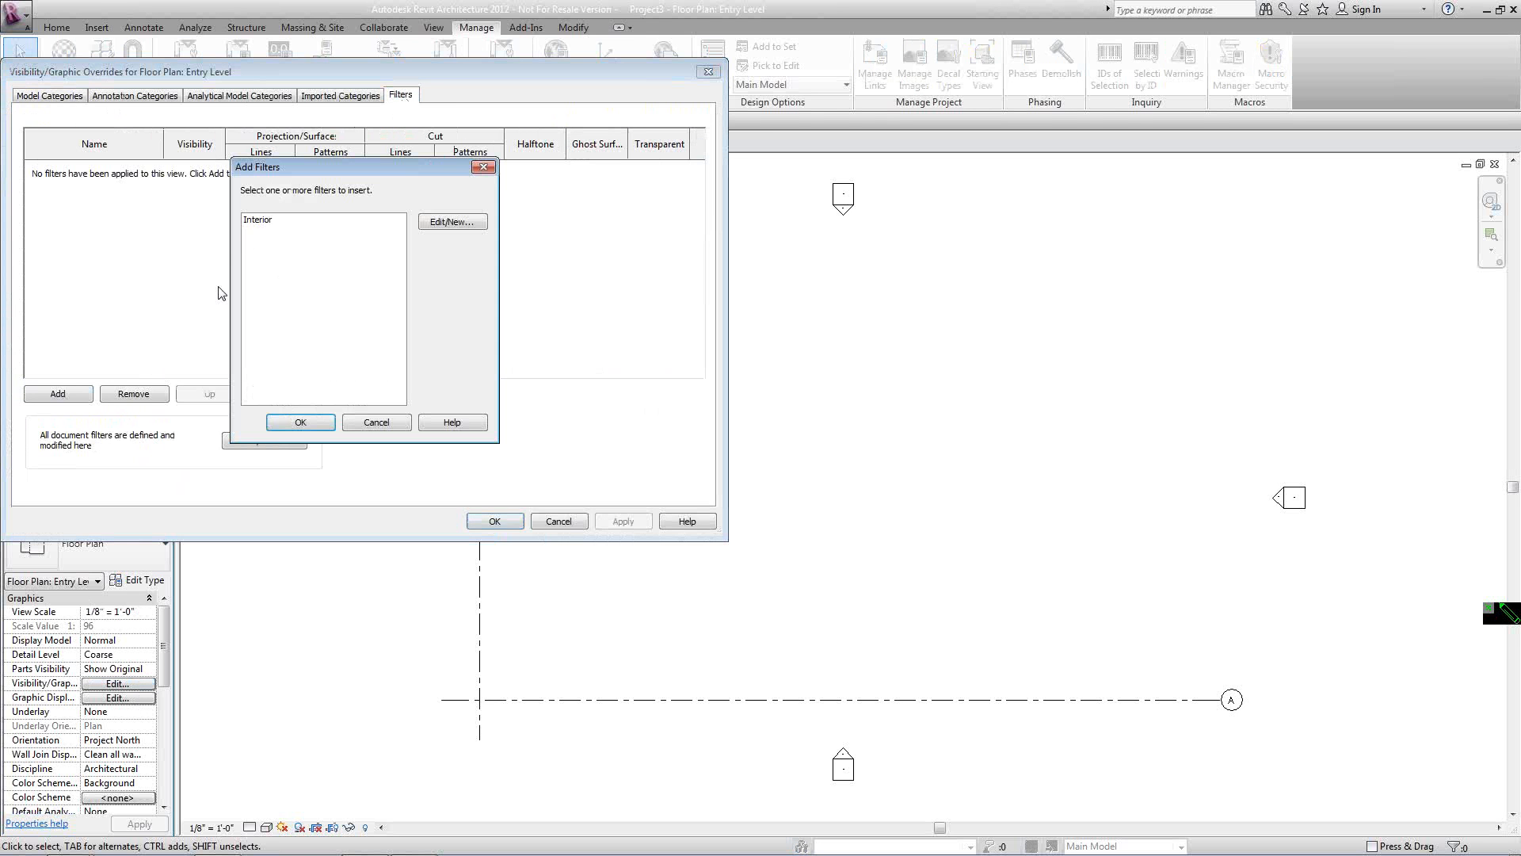
click(261, 222)
click(300, 421)
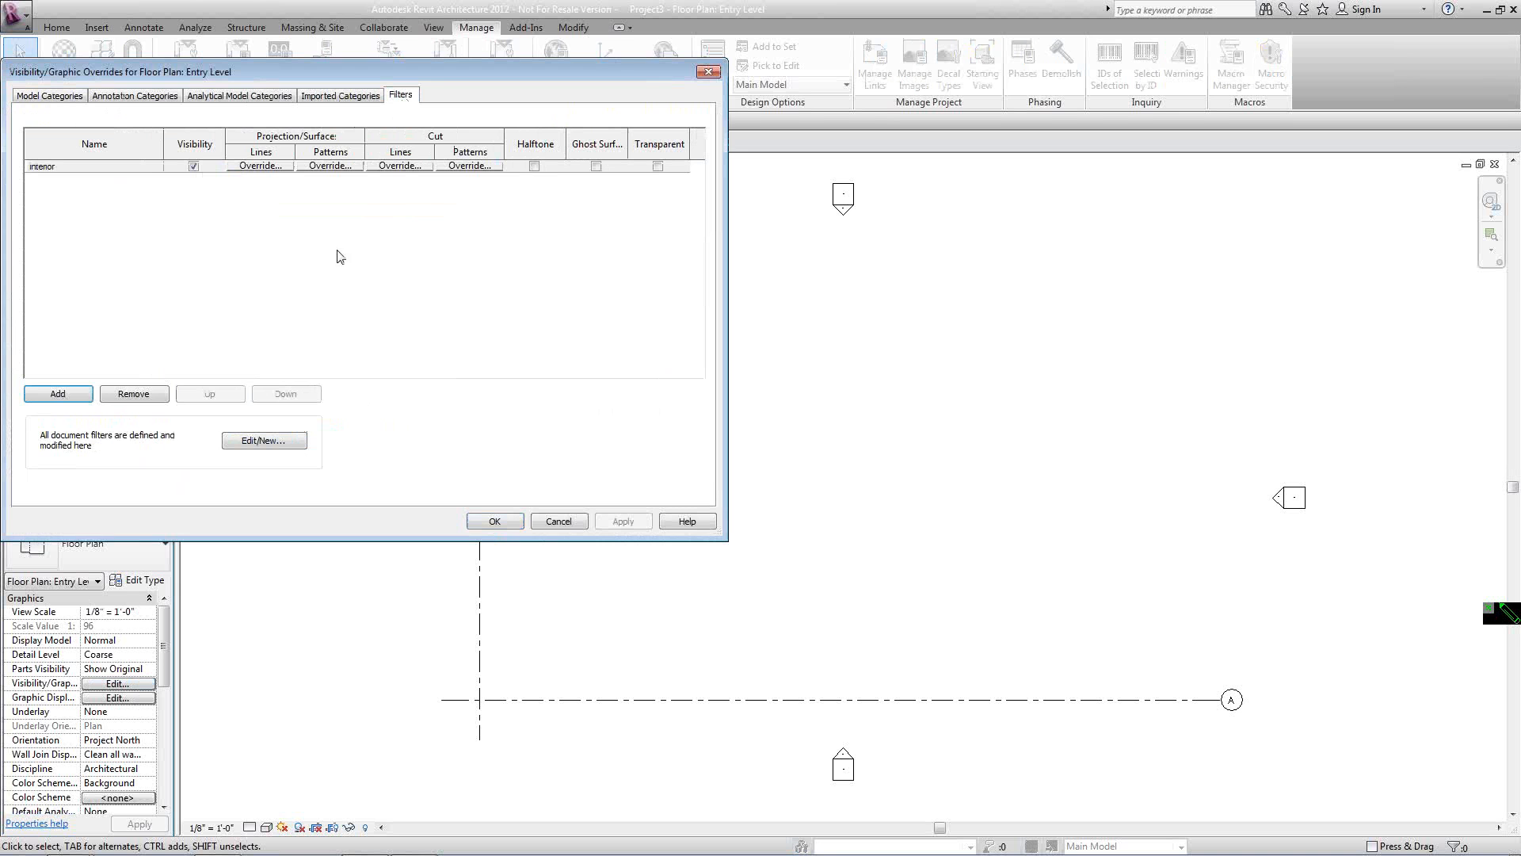
click(399, 167)
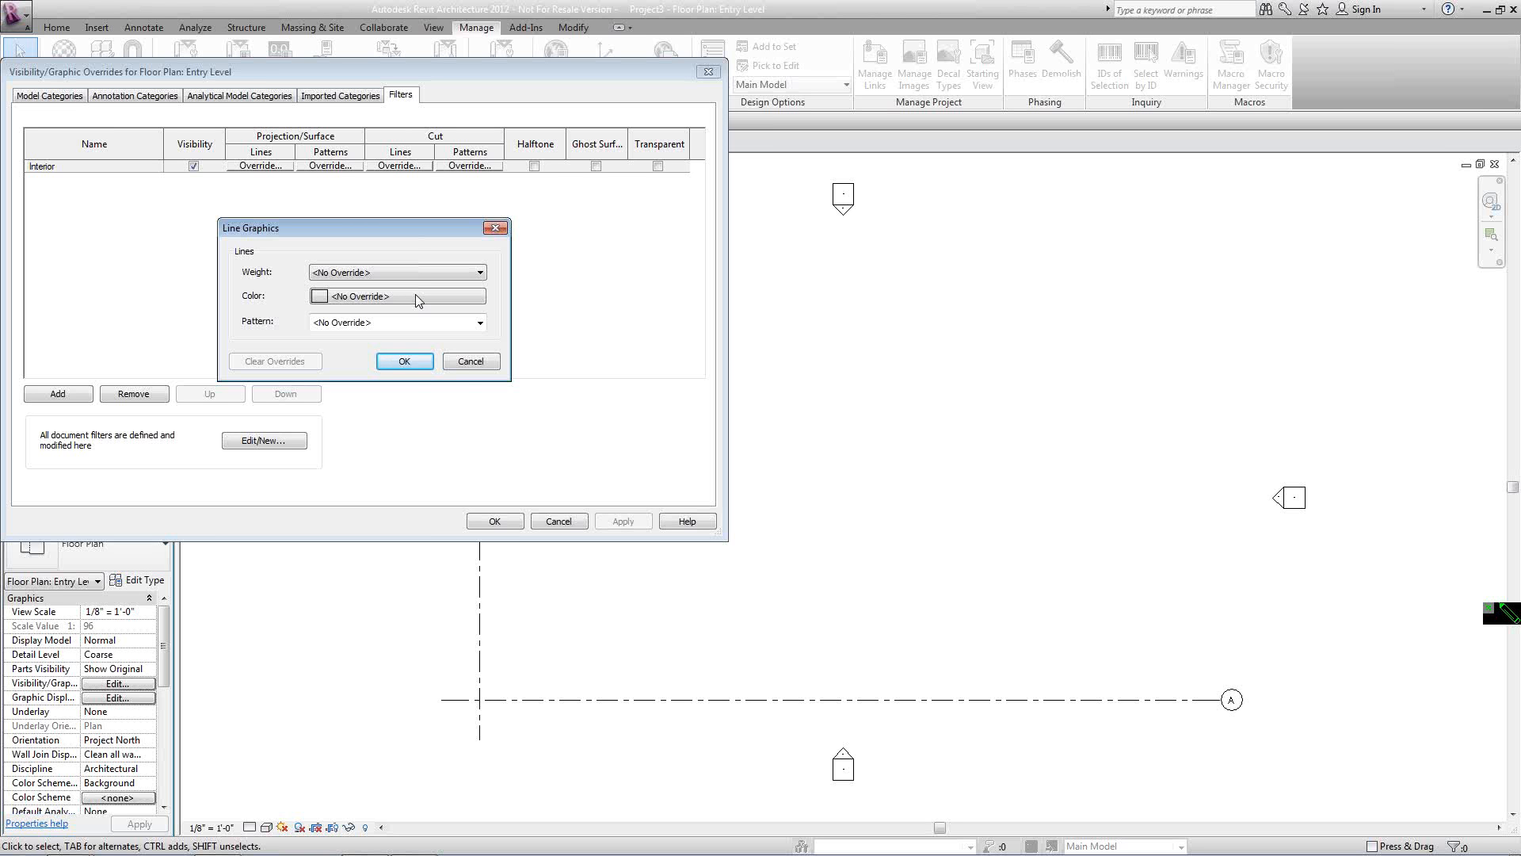
click(466, 363)
click(569, 524)
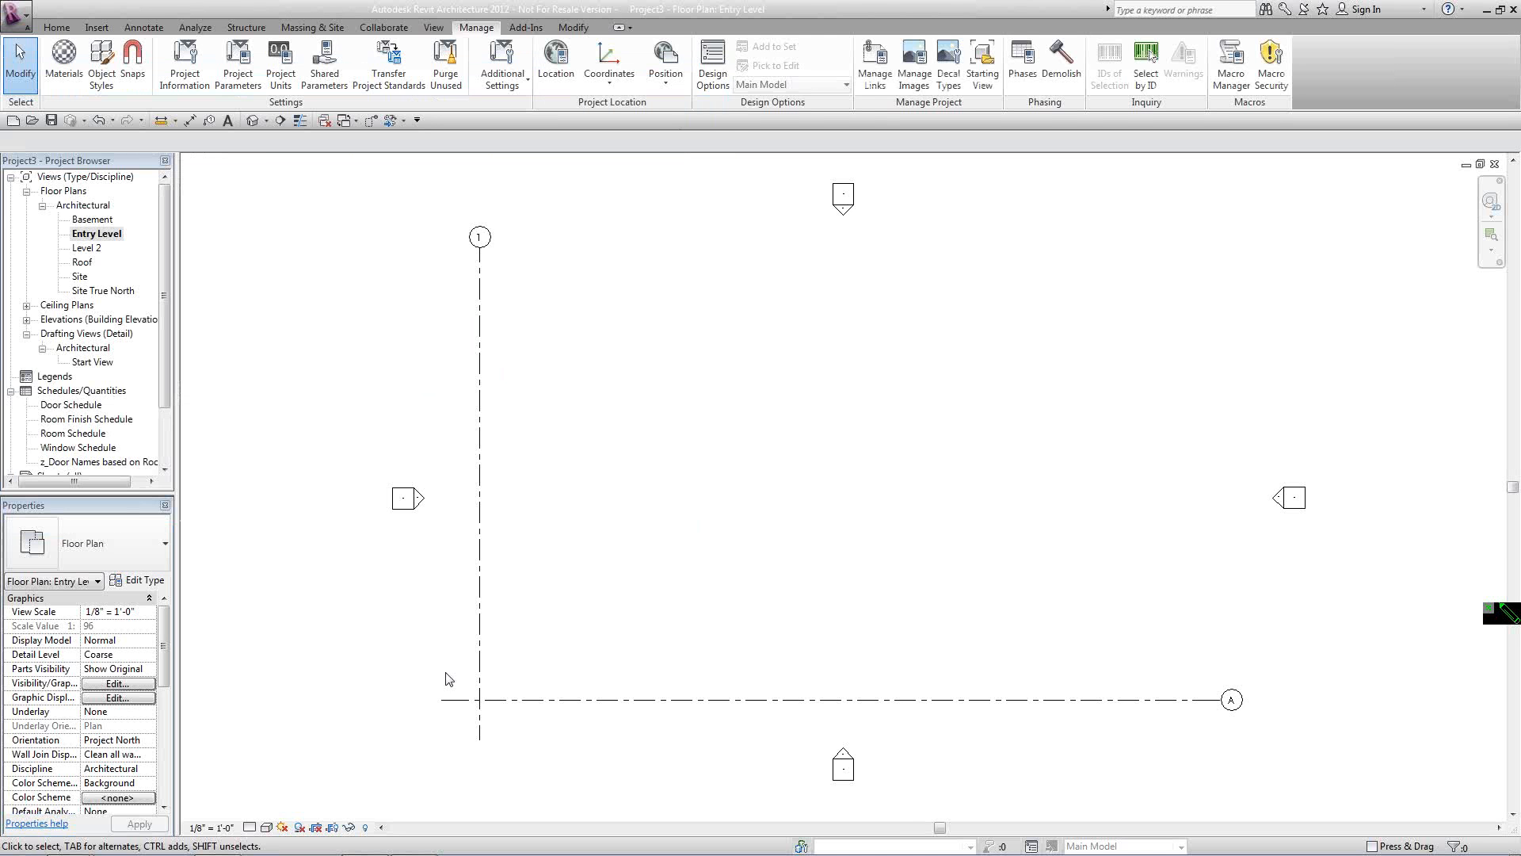
Switch to Project1's Site True North plan, close the hidden views, and close Project1 without saving.
key(ctrl+Tab)
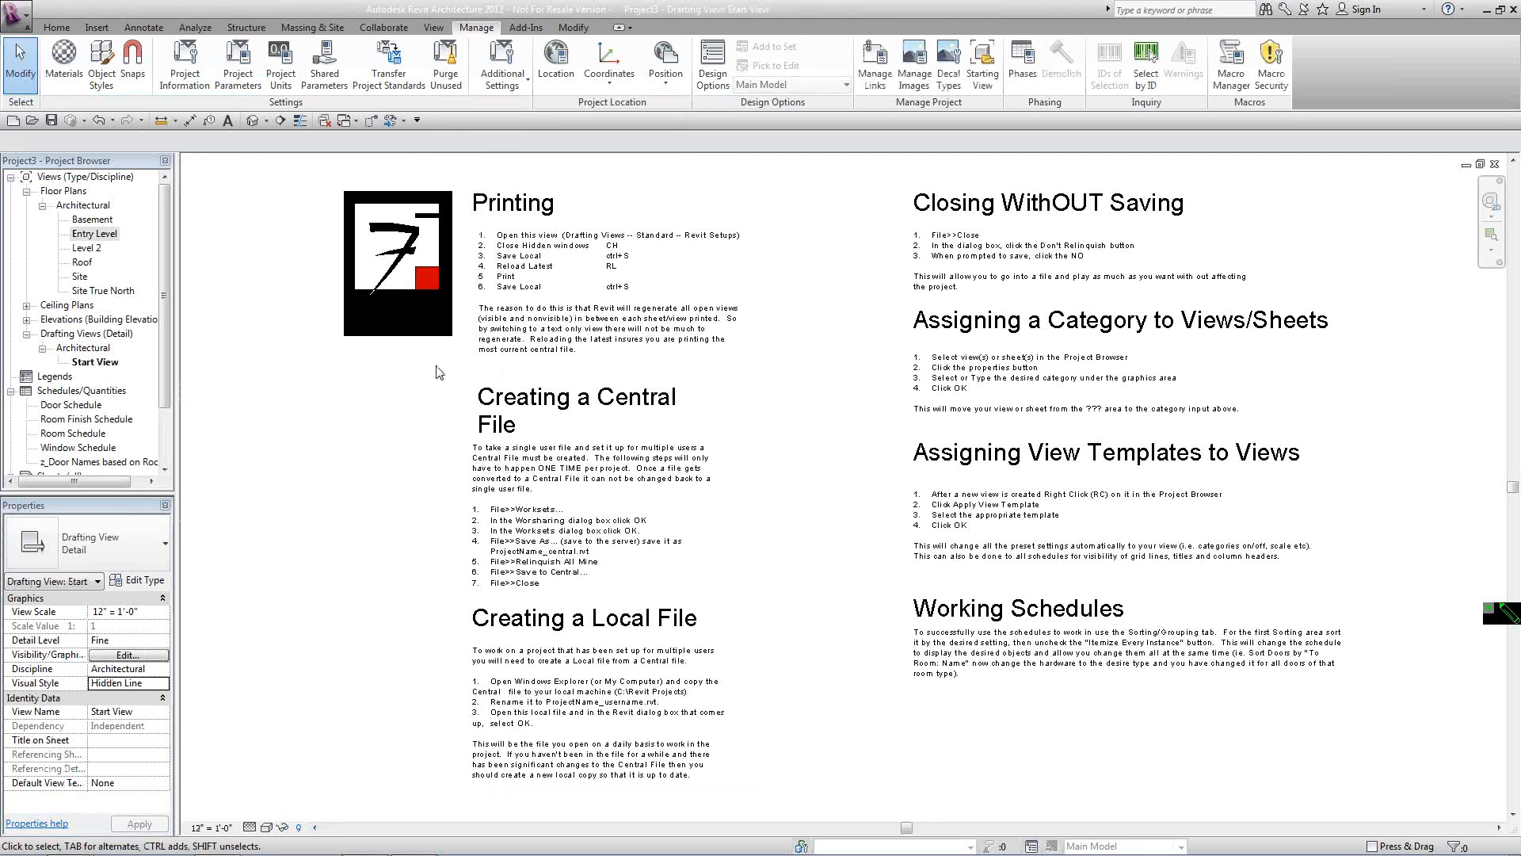
key(ctrl+Tab)
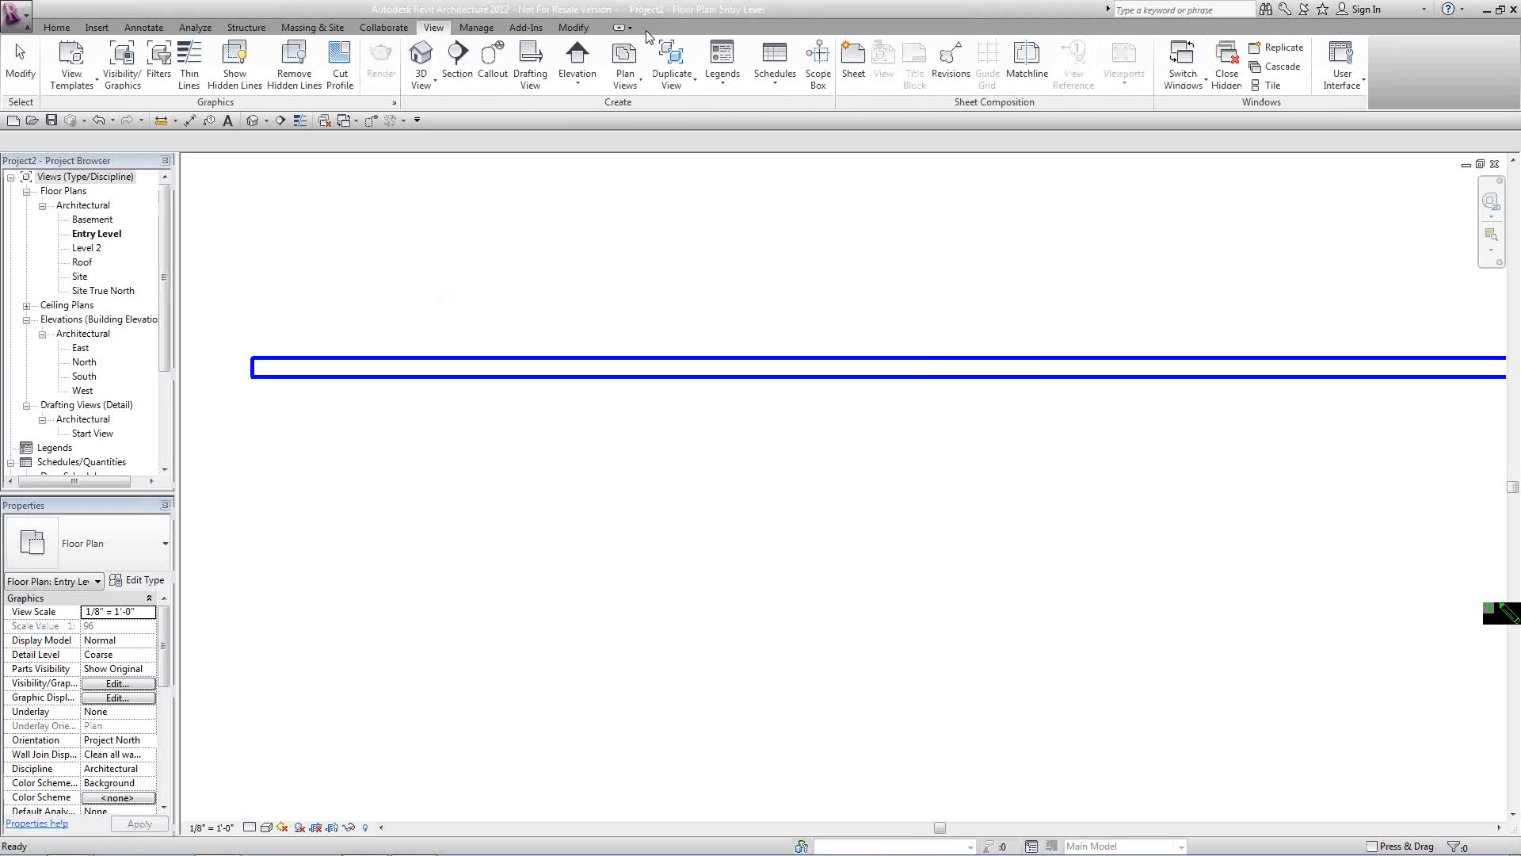
click(52, 122)
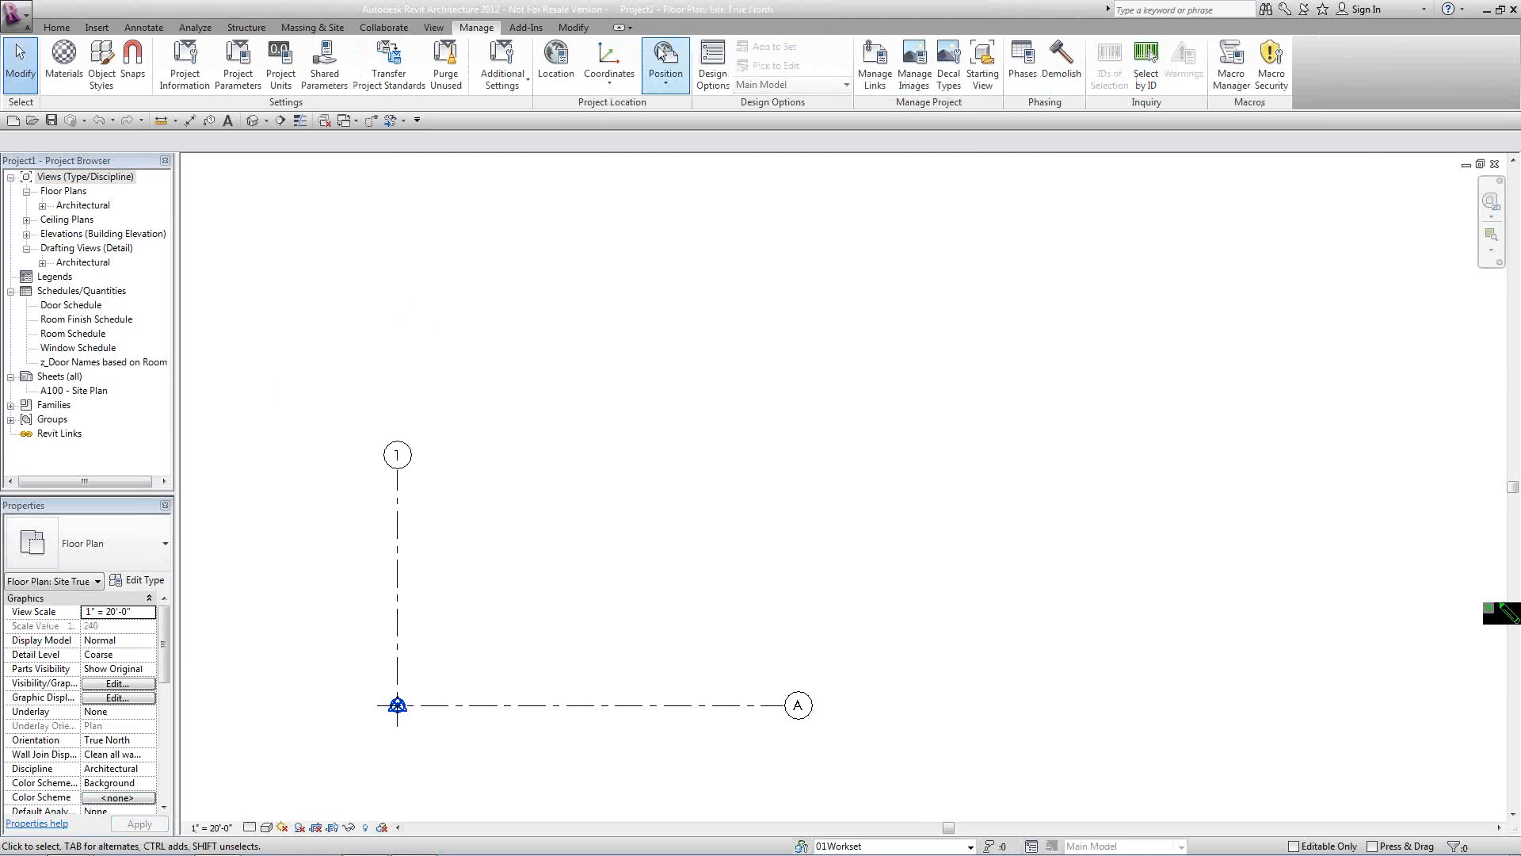
click(435, 32)
click(1227, 67)
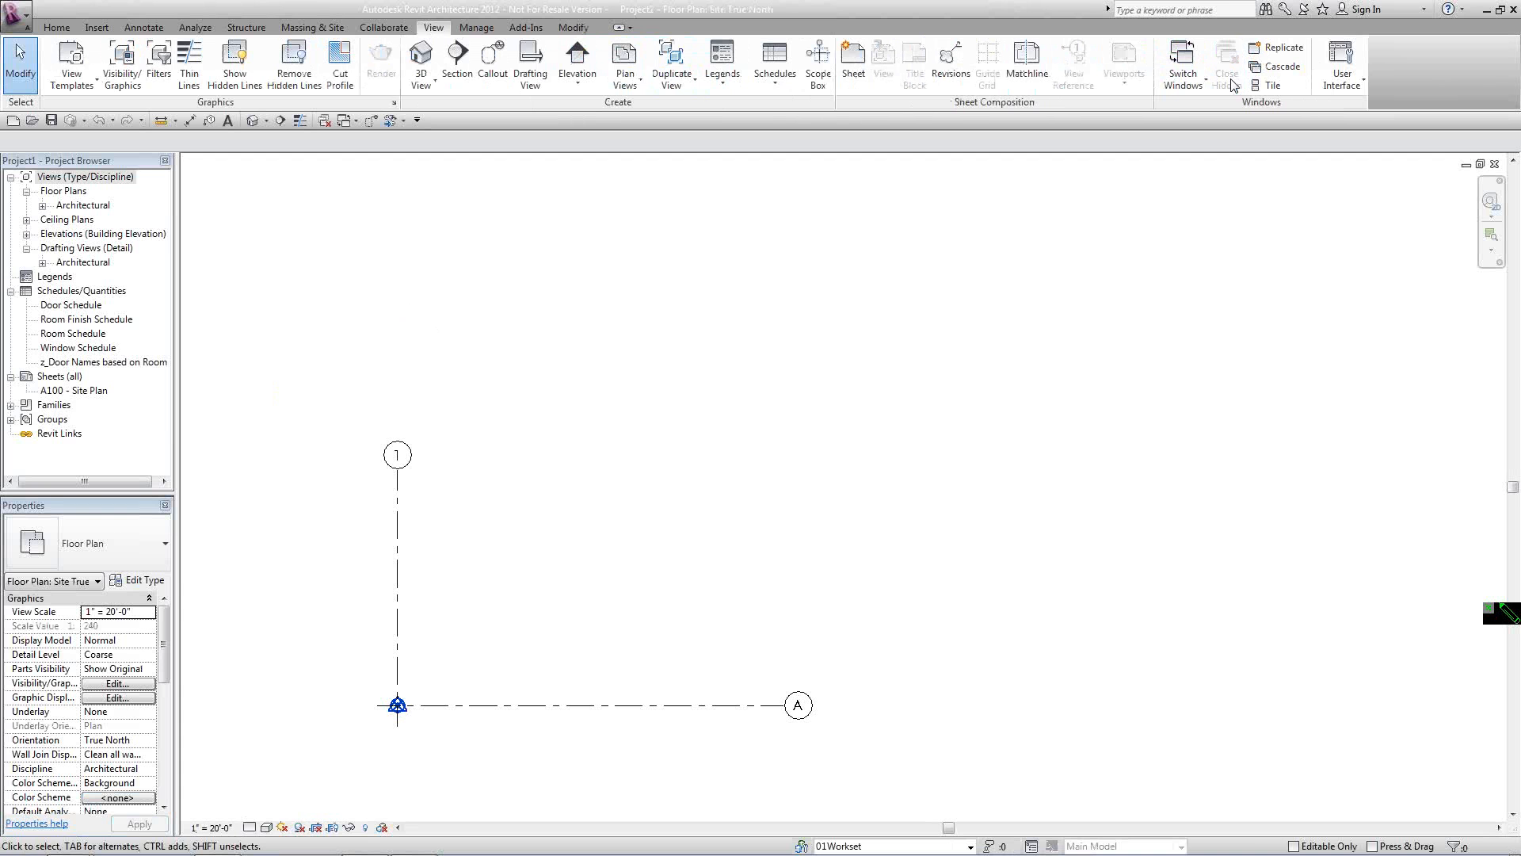
click(1495, 166)
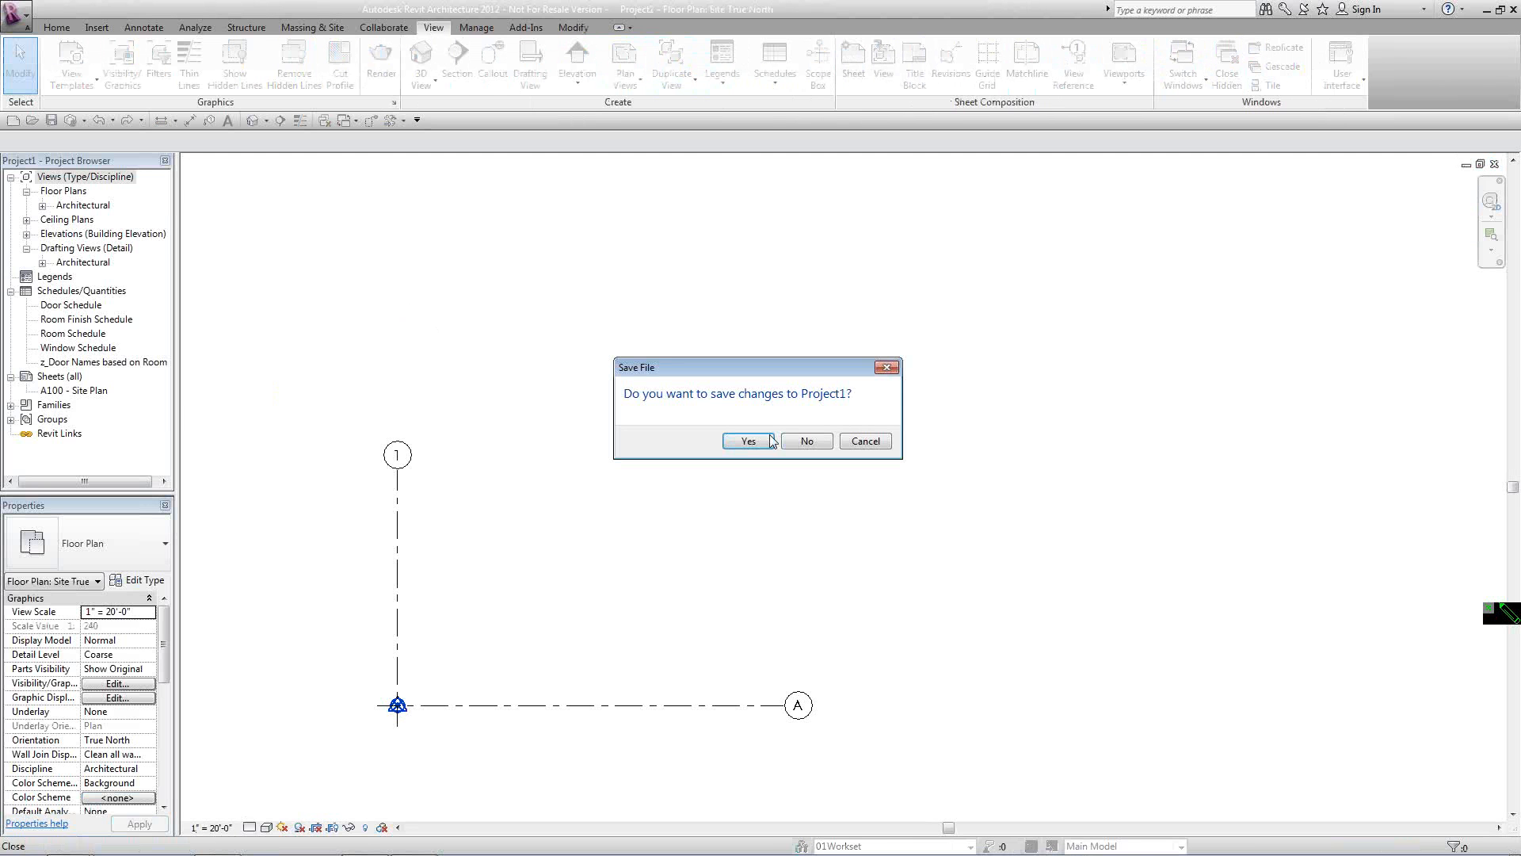
click(810, 440)
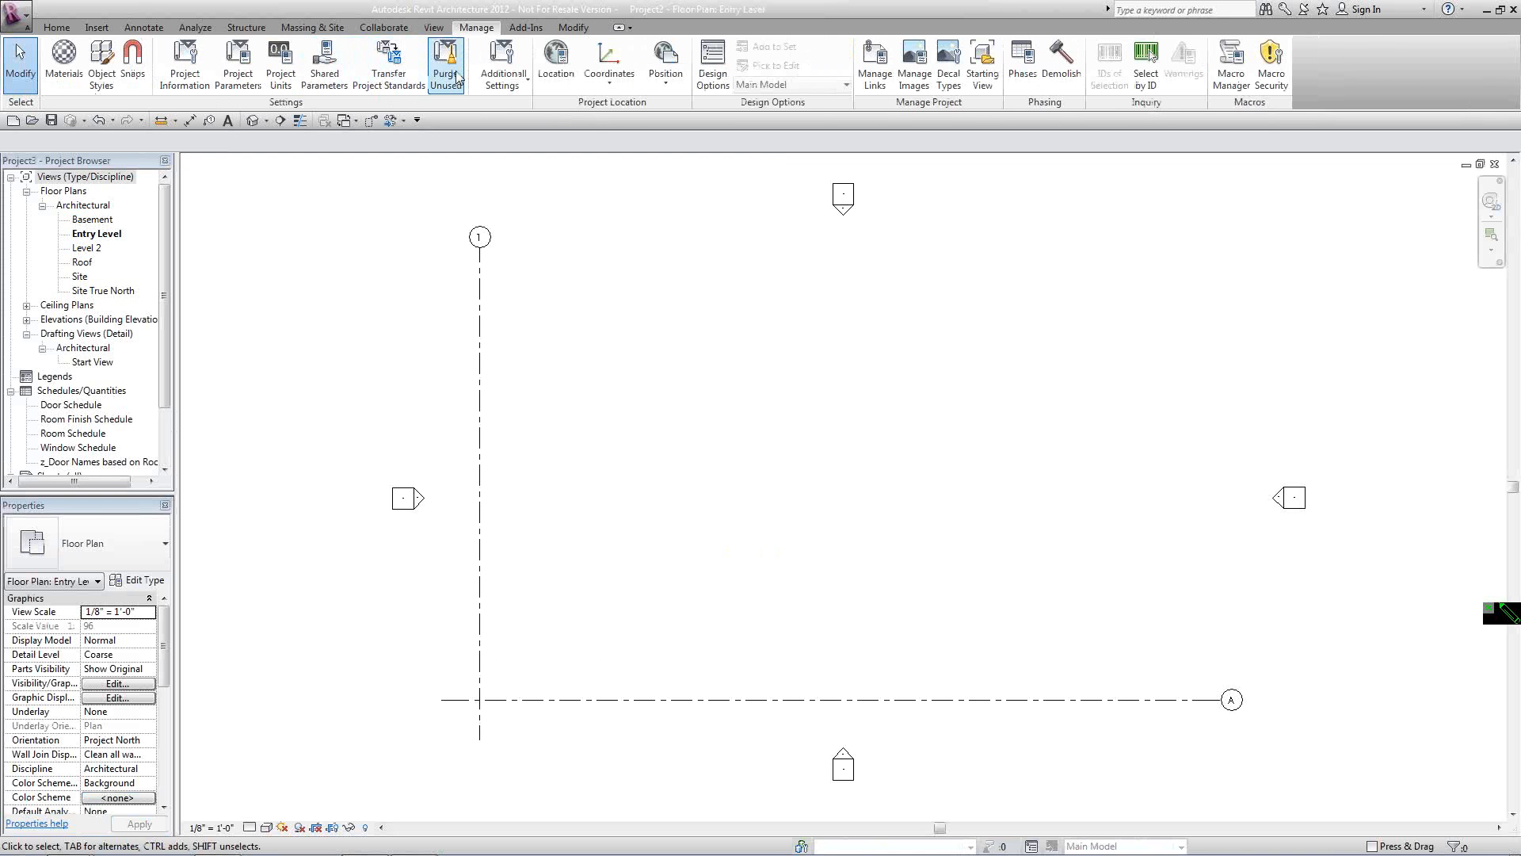
Transfer only the Filters project standards from Project2 into Project3.
click(400, 81)
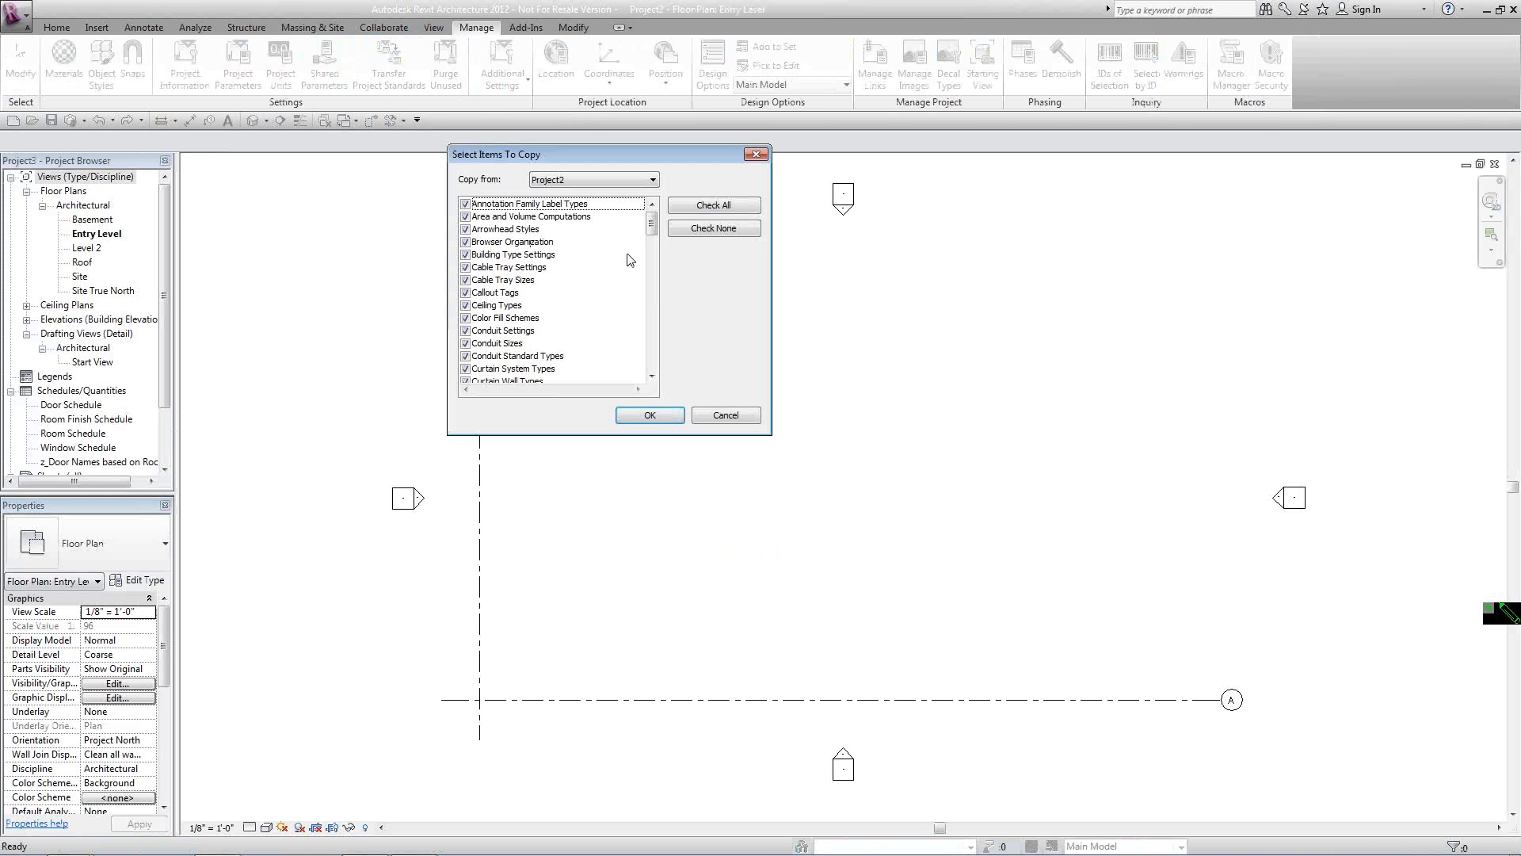
click(720, 229)
scroll(653, 253, down, 6)
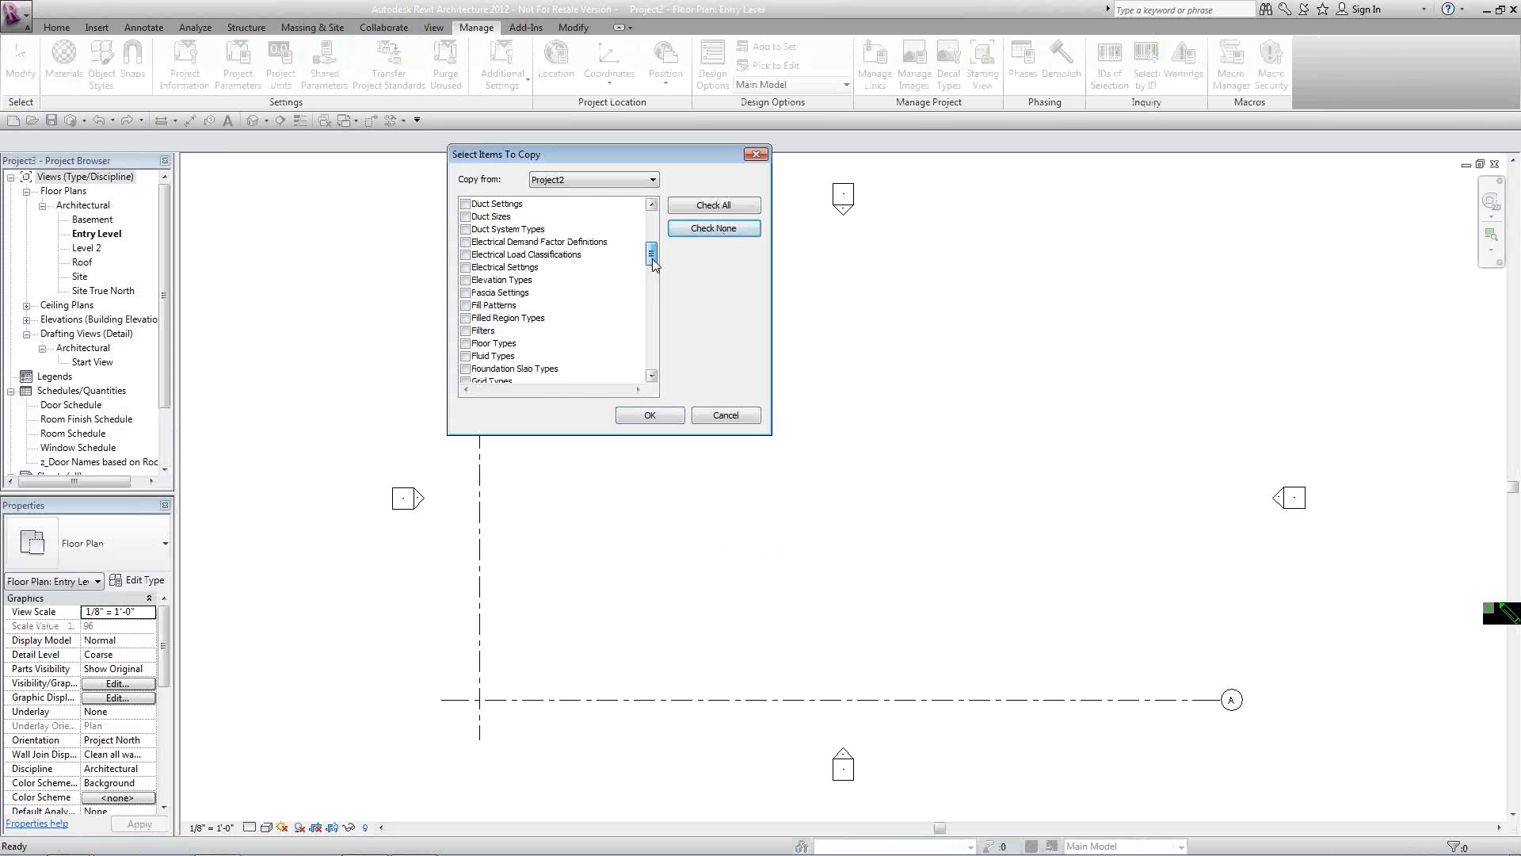
click(465, 343)
click(650, 415)
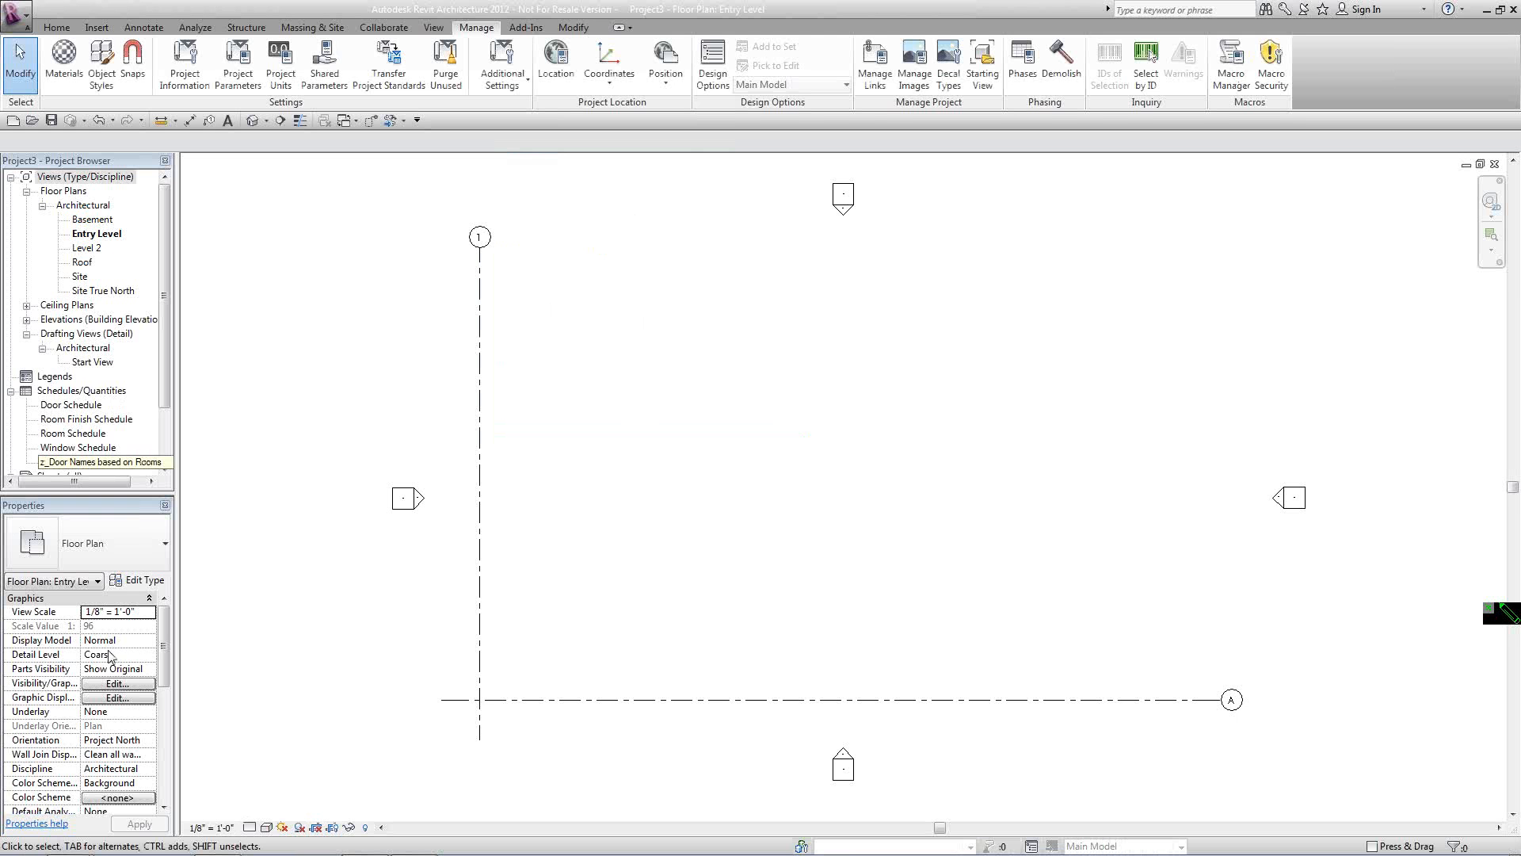
Draw a horizontal Generic - 8" wall between the elevation markers in Project3's Entry Level plan.
click(57, 27)
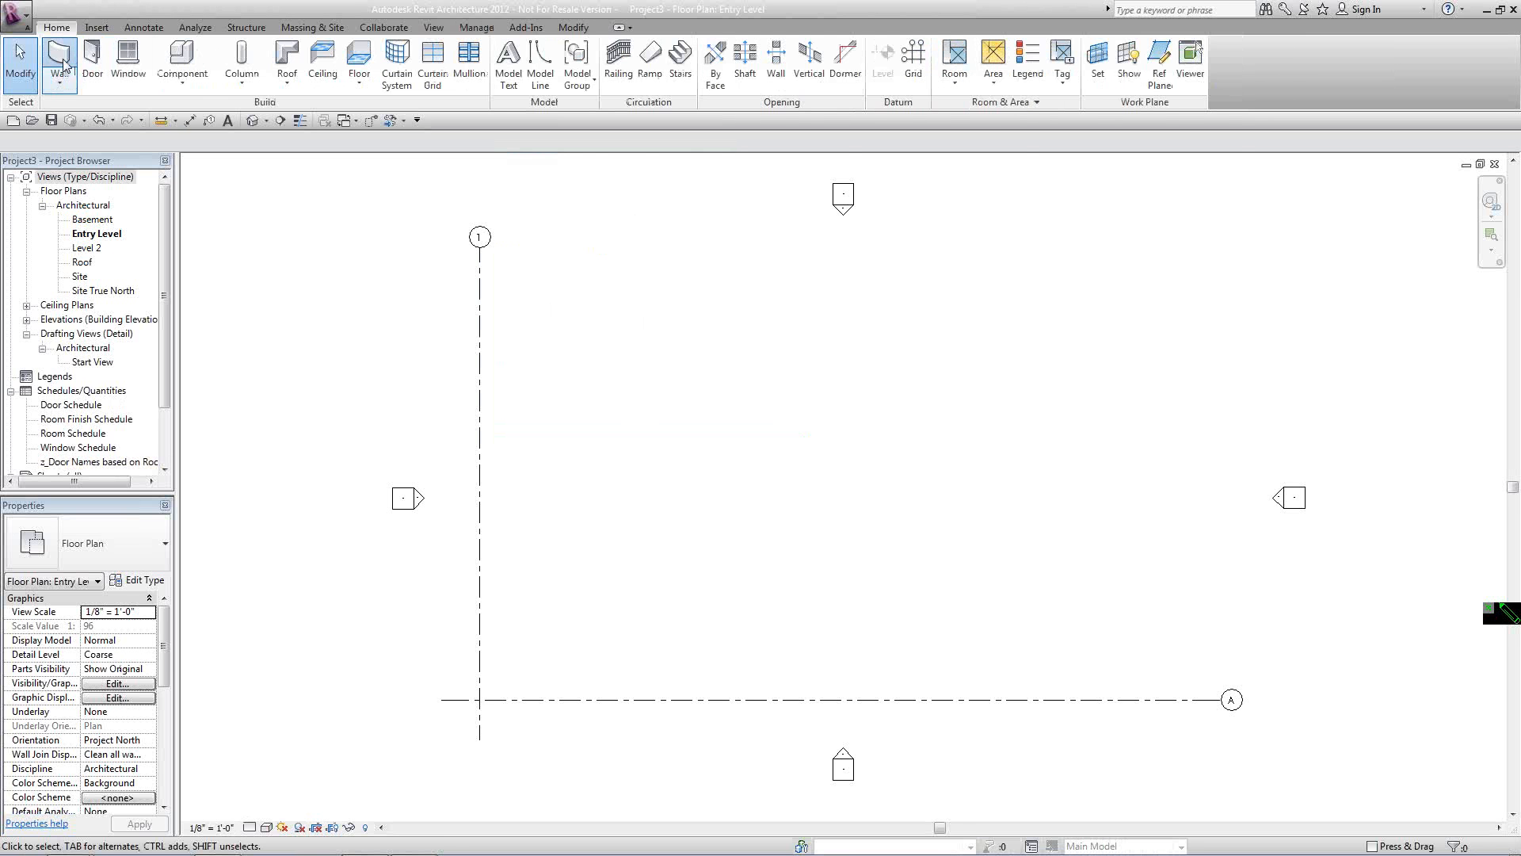
click(626, 448)
click(887, 448)
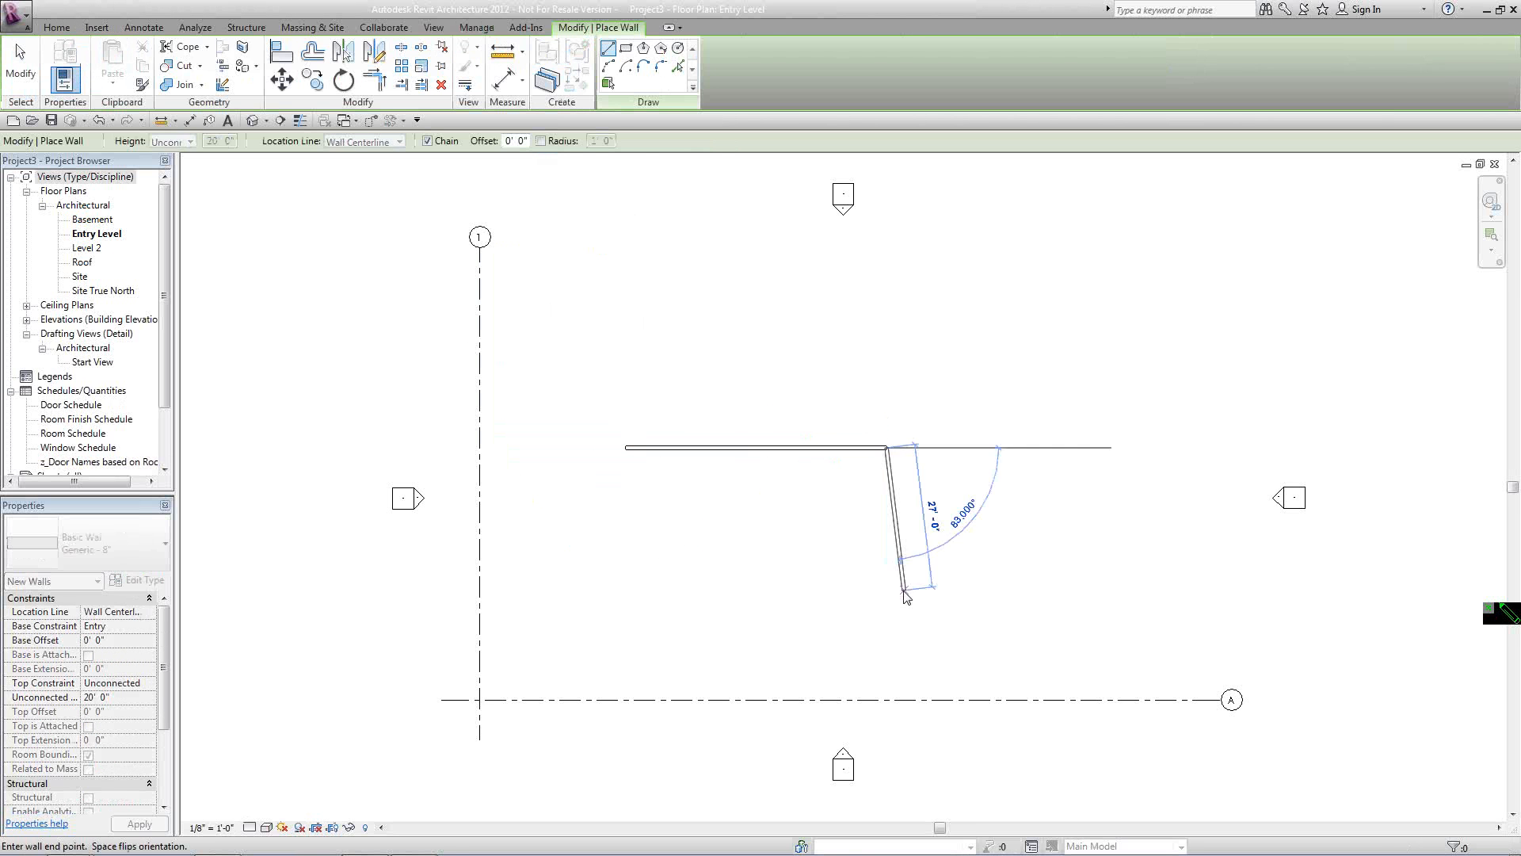
key(Escape)
key(Escape)
Examine the rules of the Interior and Interior1 filters from the Entry Level plan's visibility overrides.
click(117, 683)
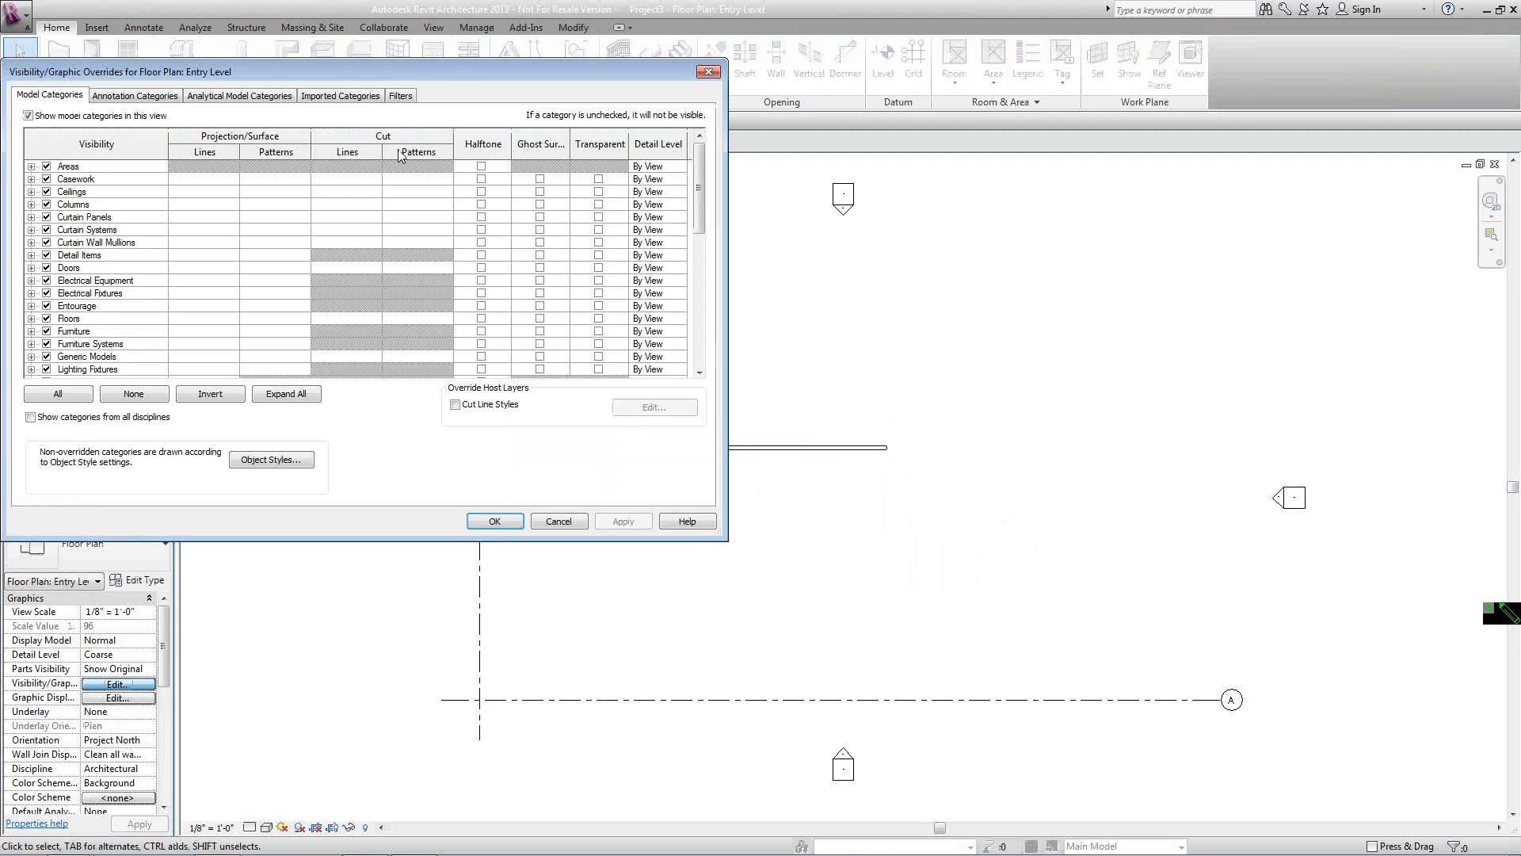
click(397, 94)
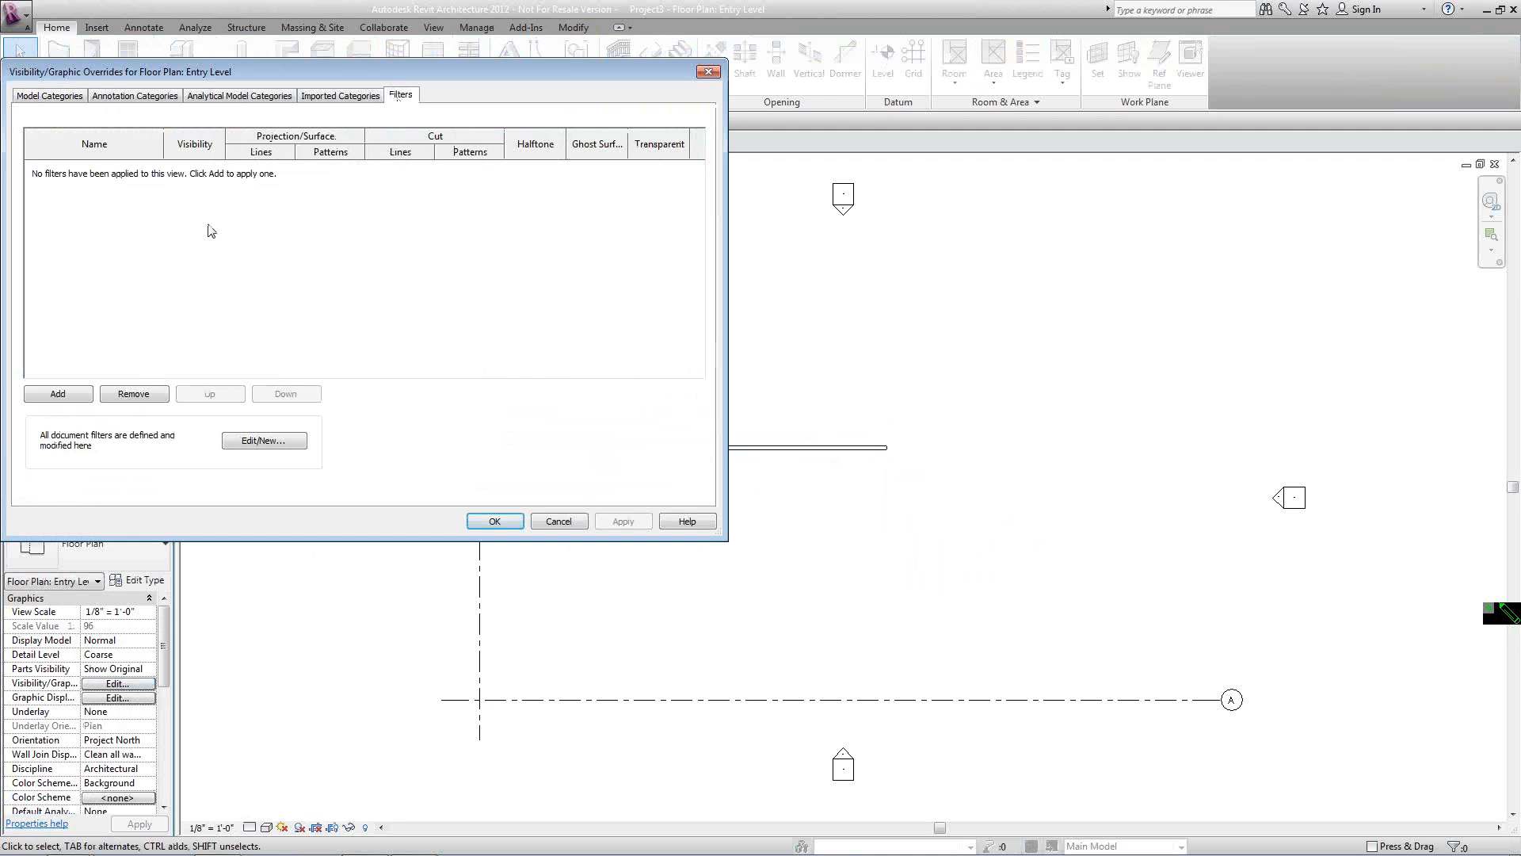
click(254, 446)
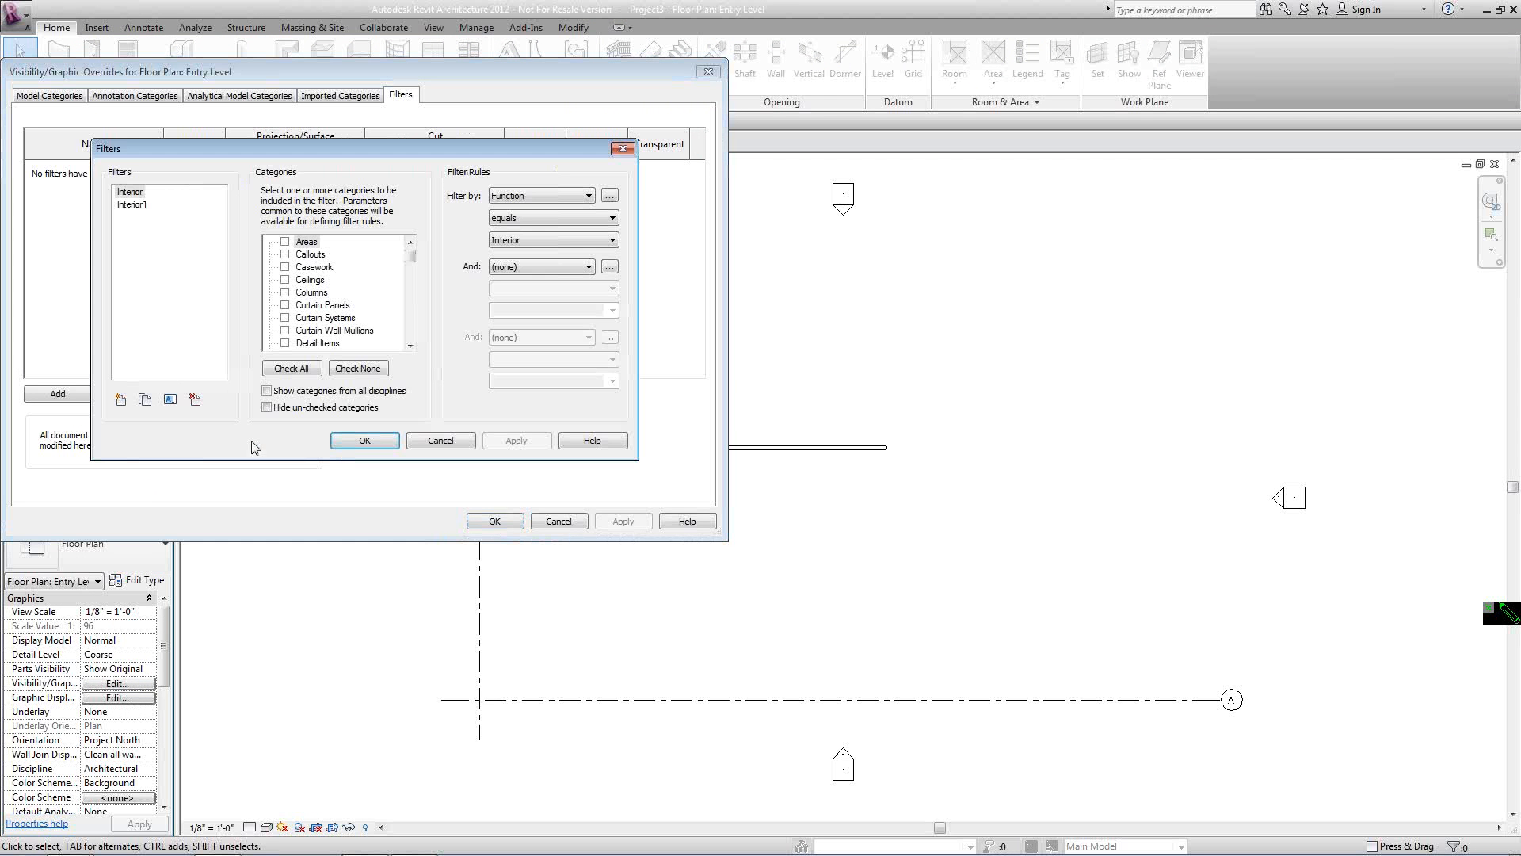
click(135, 205)
click(130, 192)
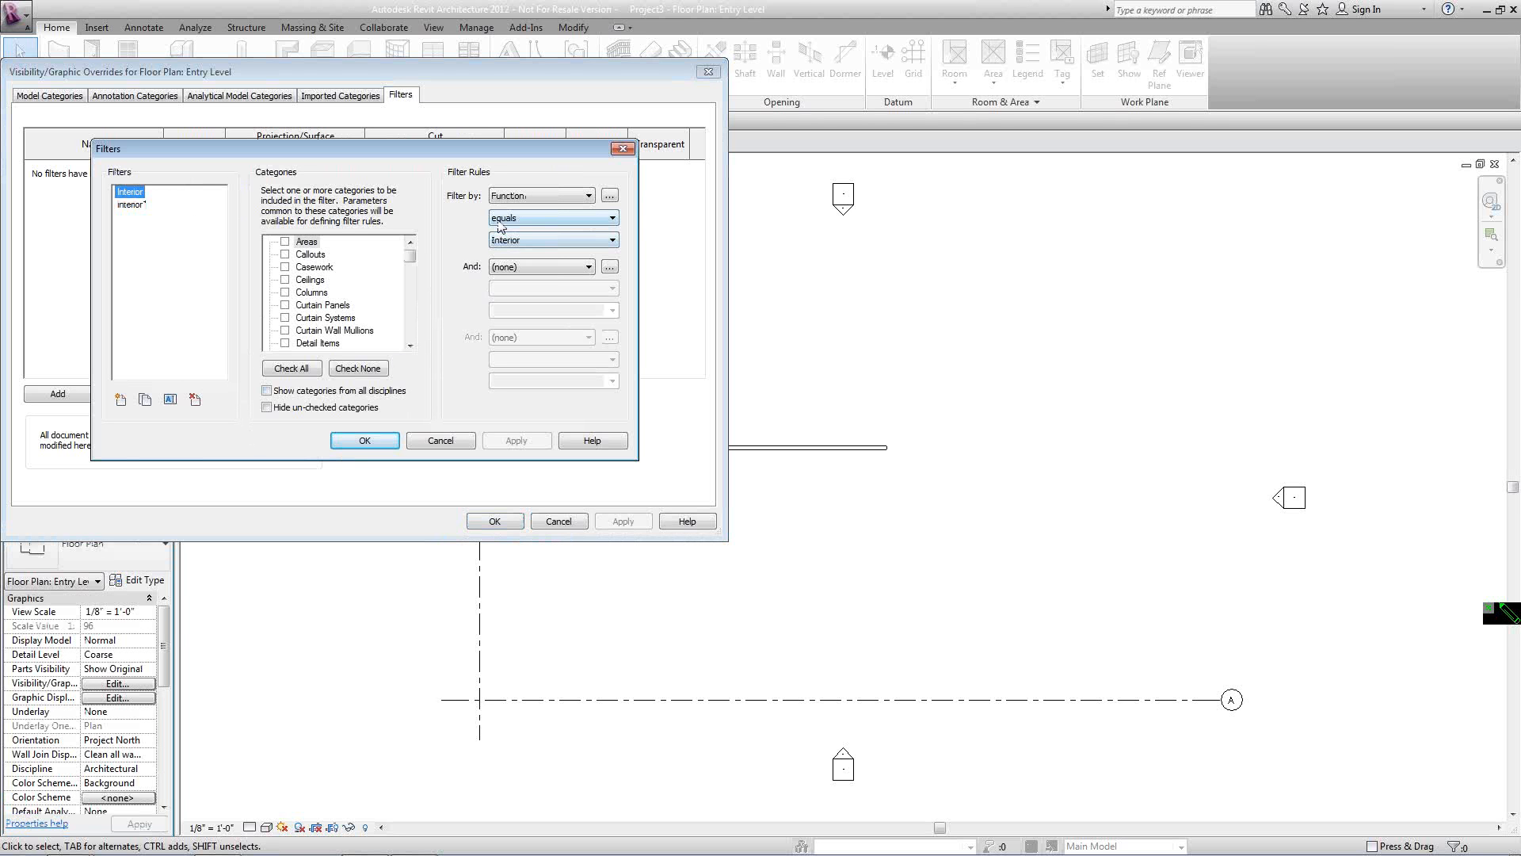
click(141, 201)
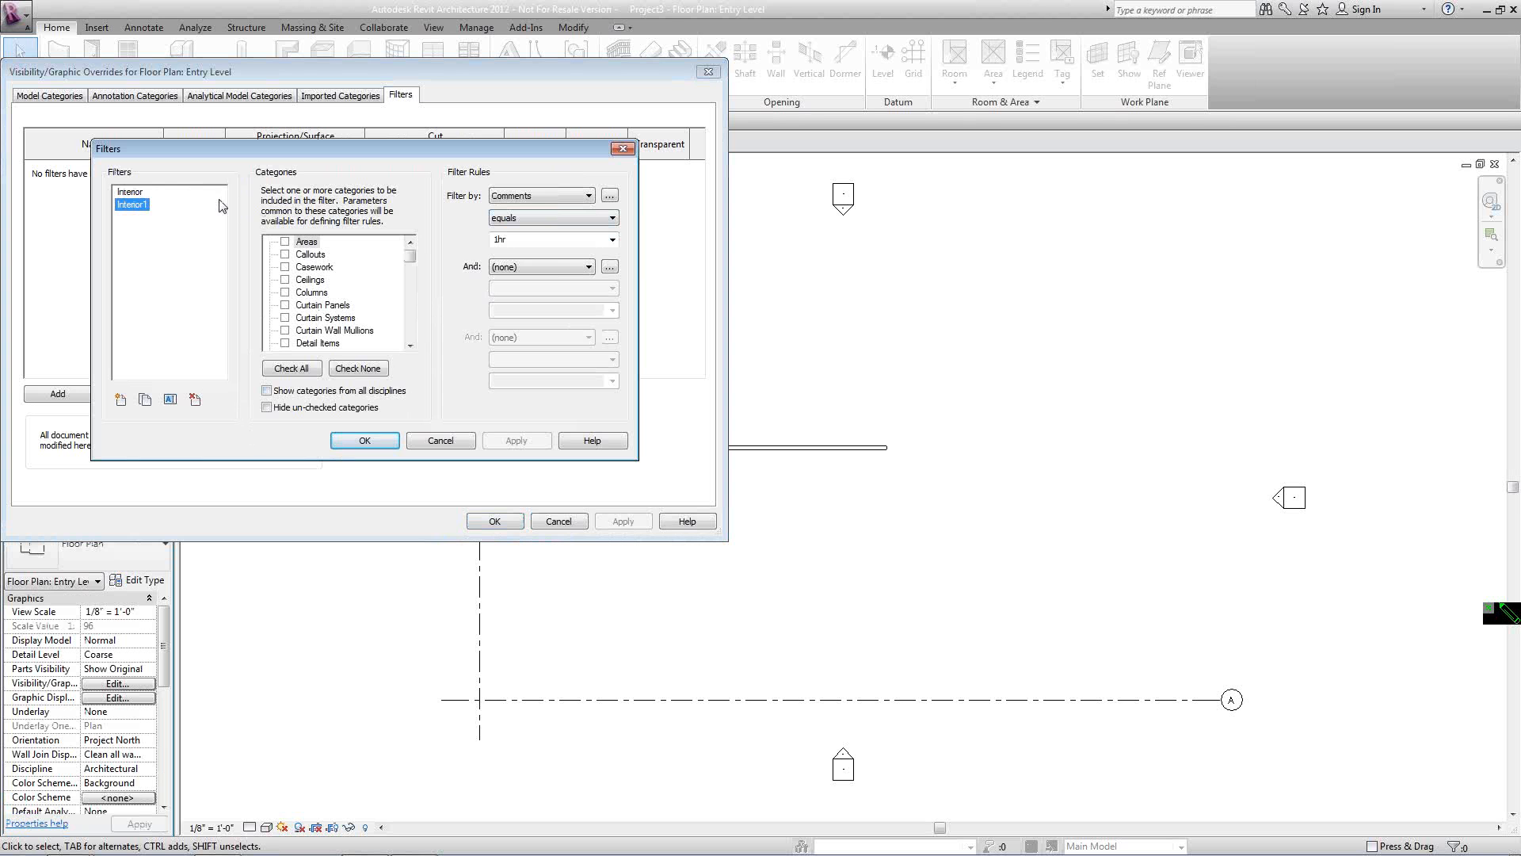
click(366, 441)
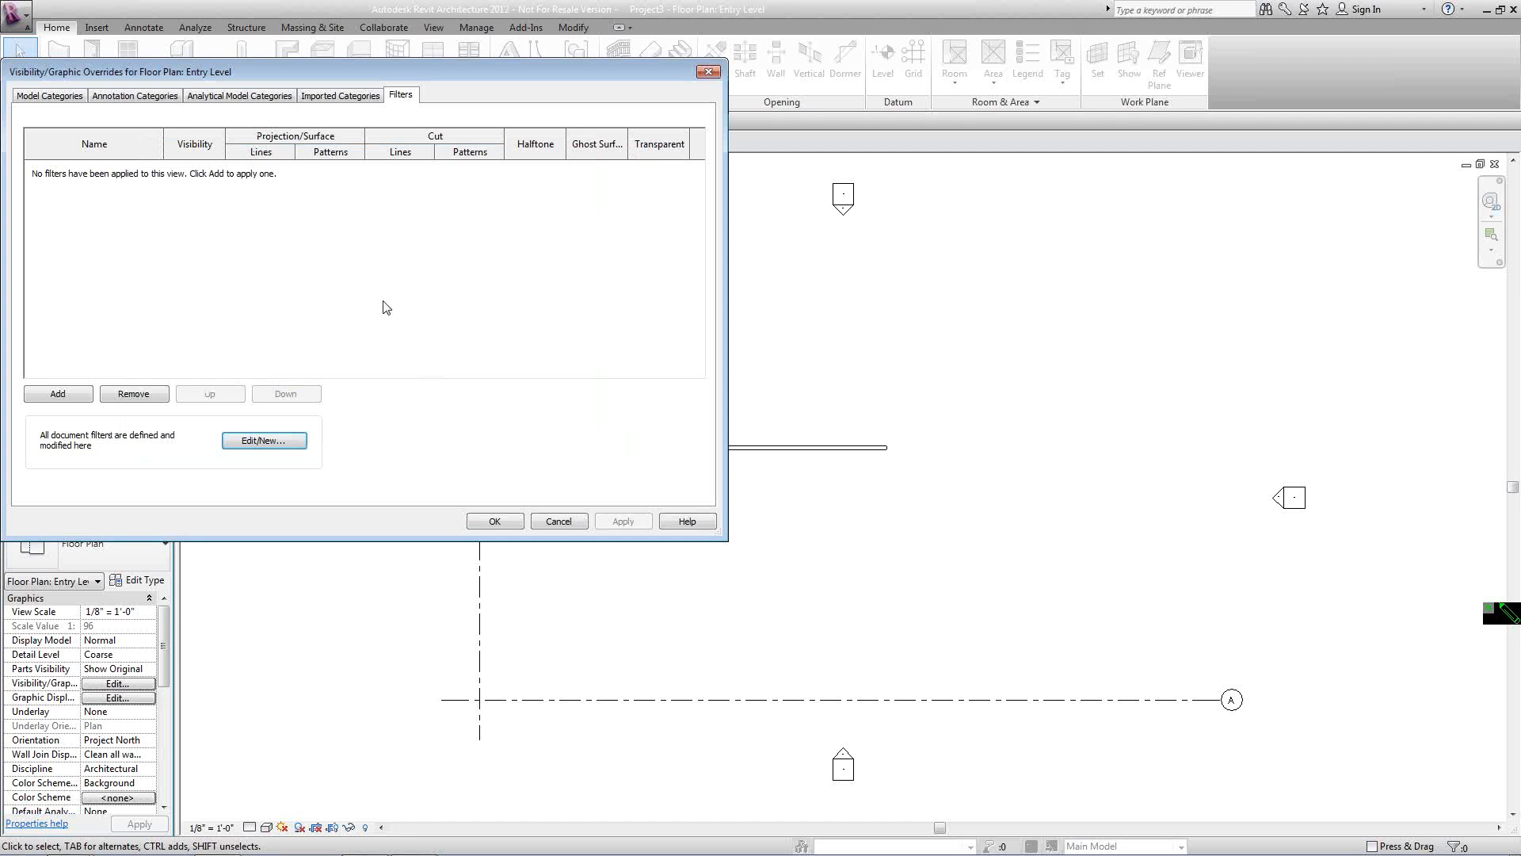
Try adding the Interior1 filter to the Entry Level plan's visibility overrides with its cut lines overridden in red.
click(64, 398)
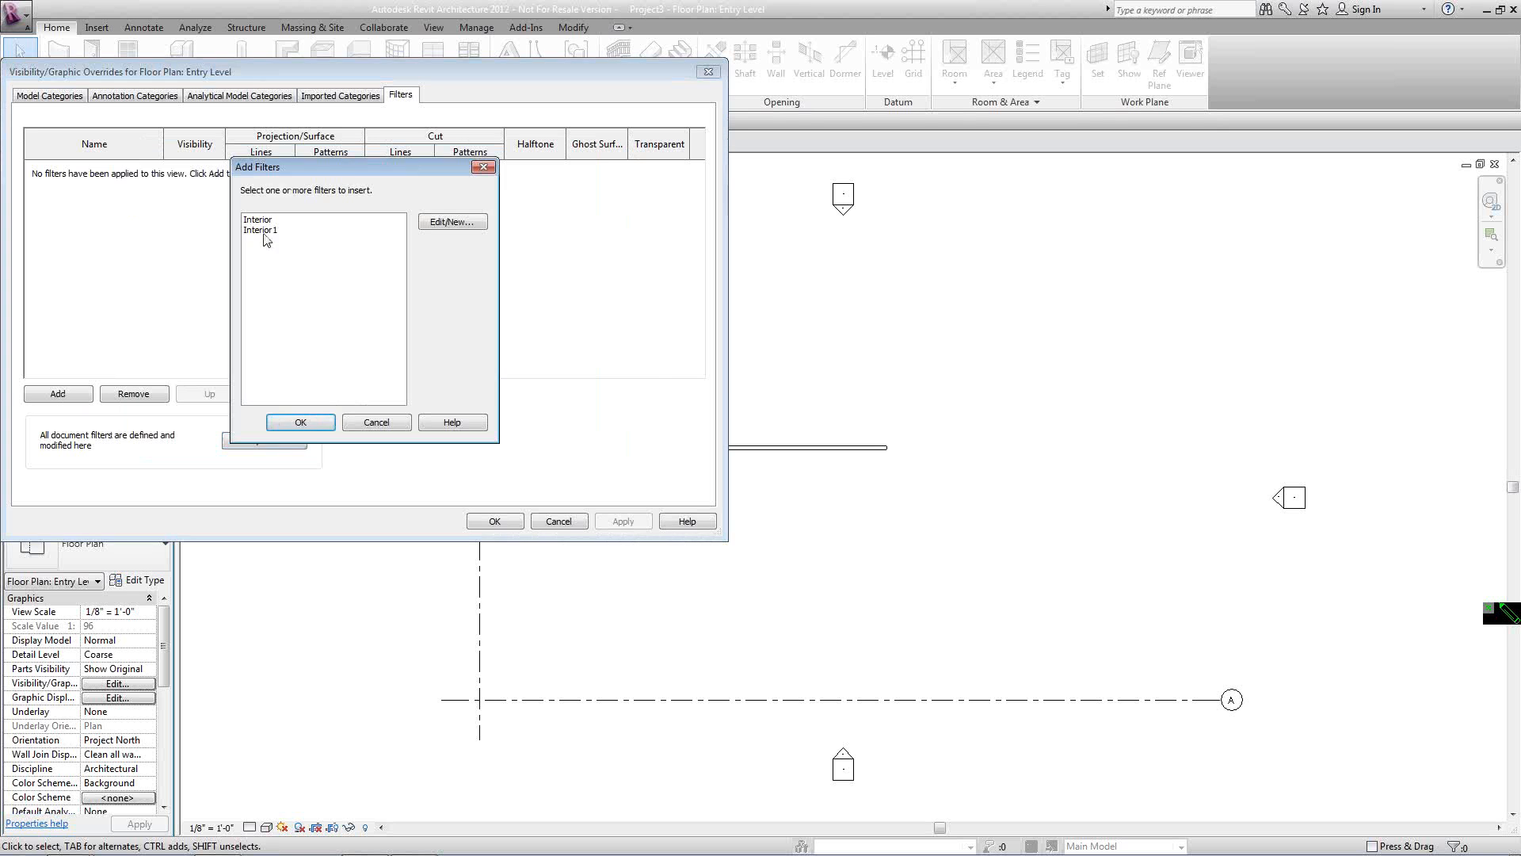
click(264, 230)
click(300, 420)
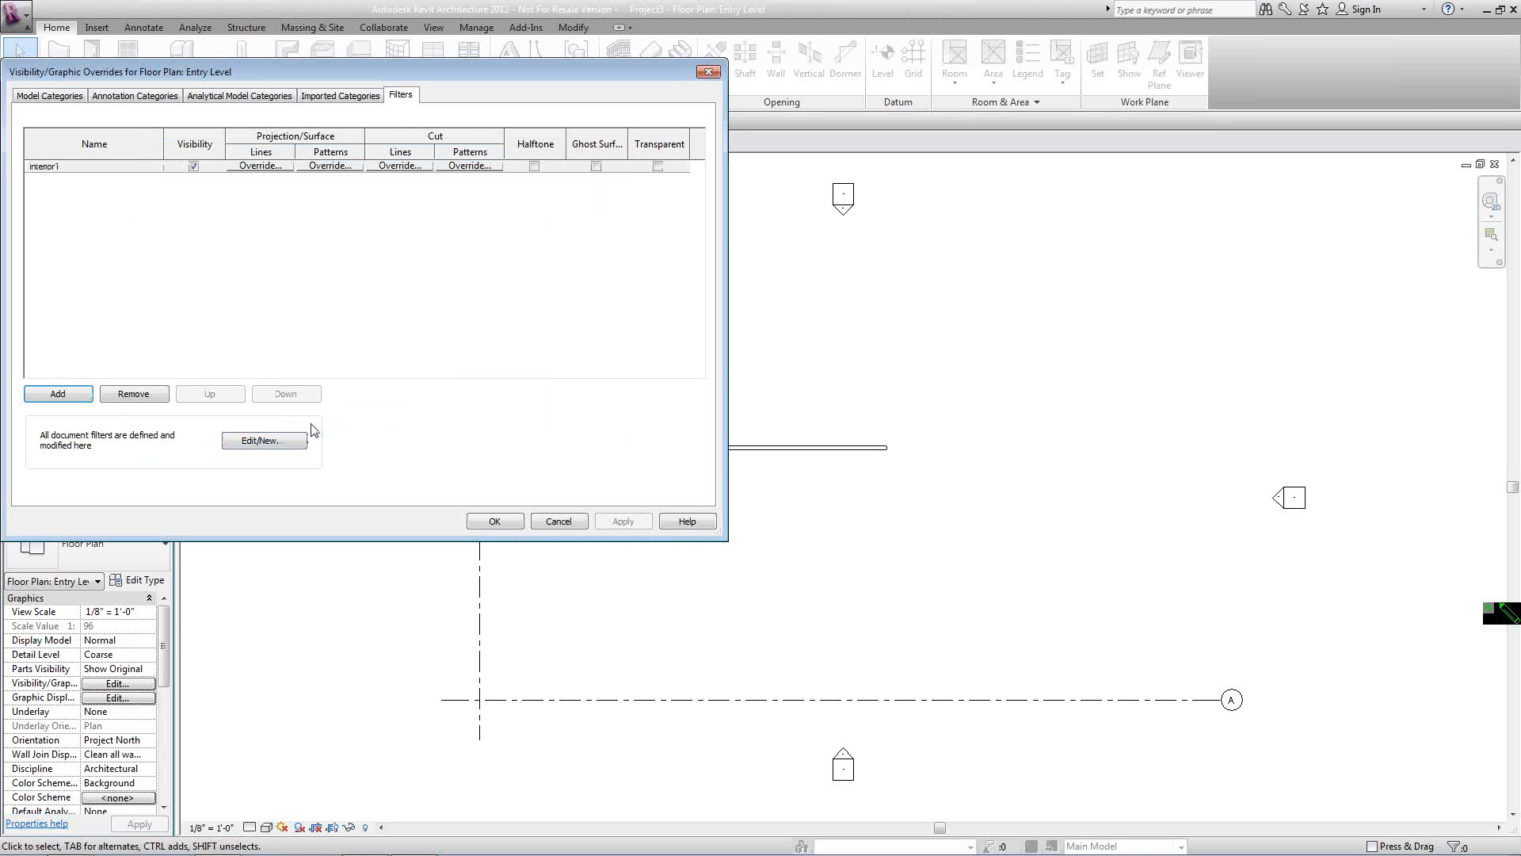
click(413, 167)
click(377, 300)
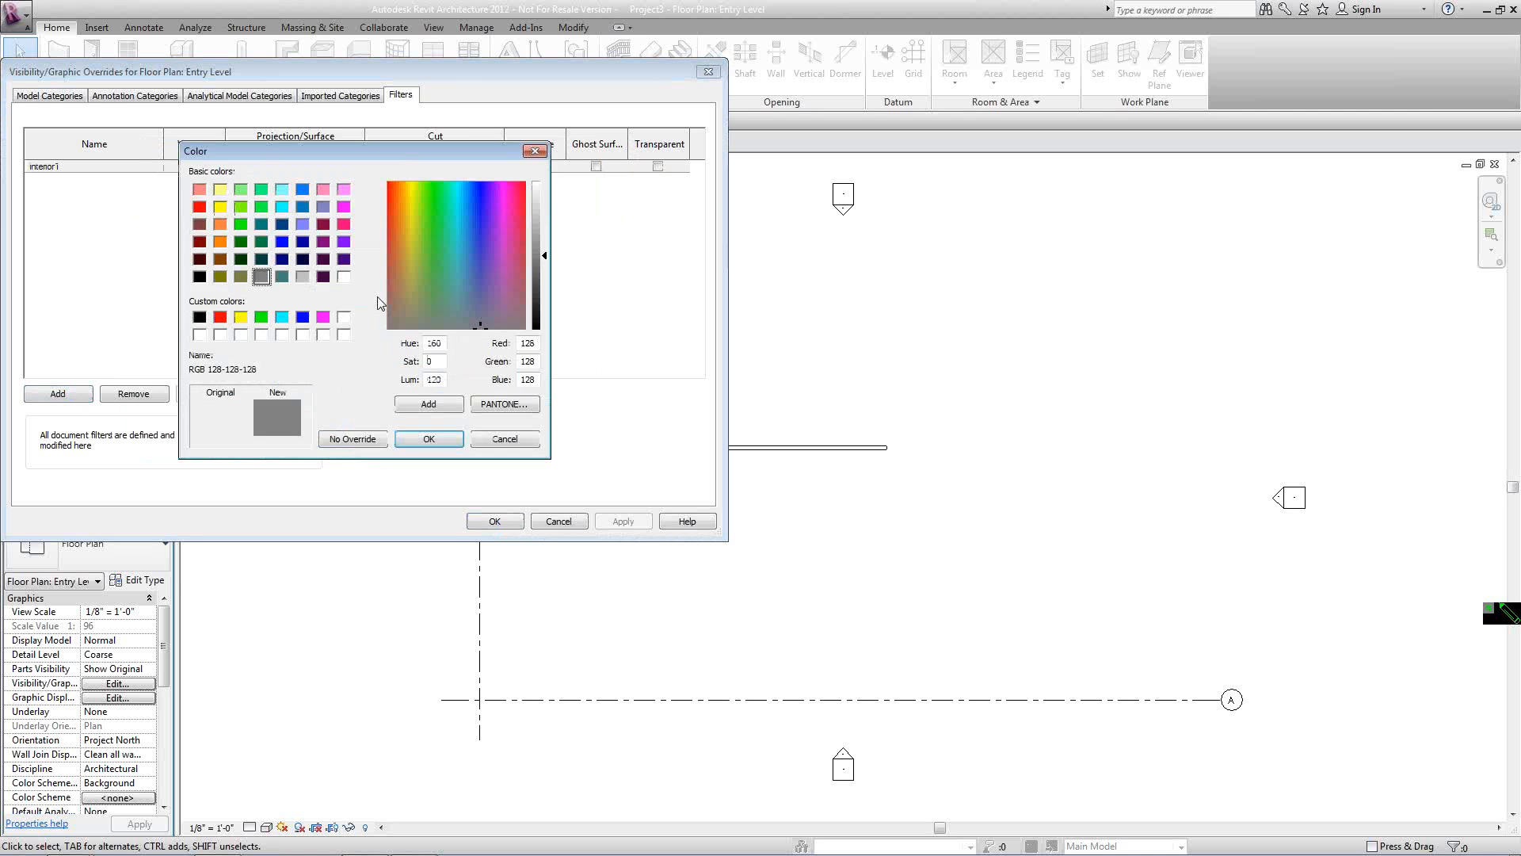
click(220, 317)
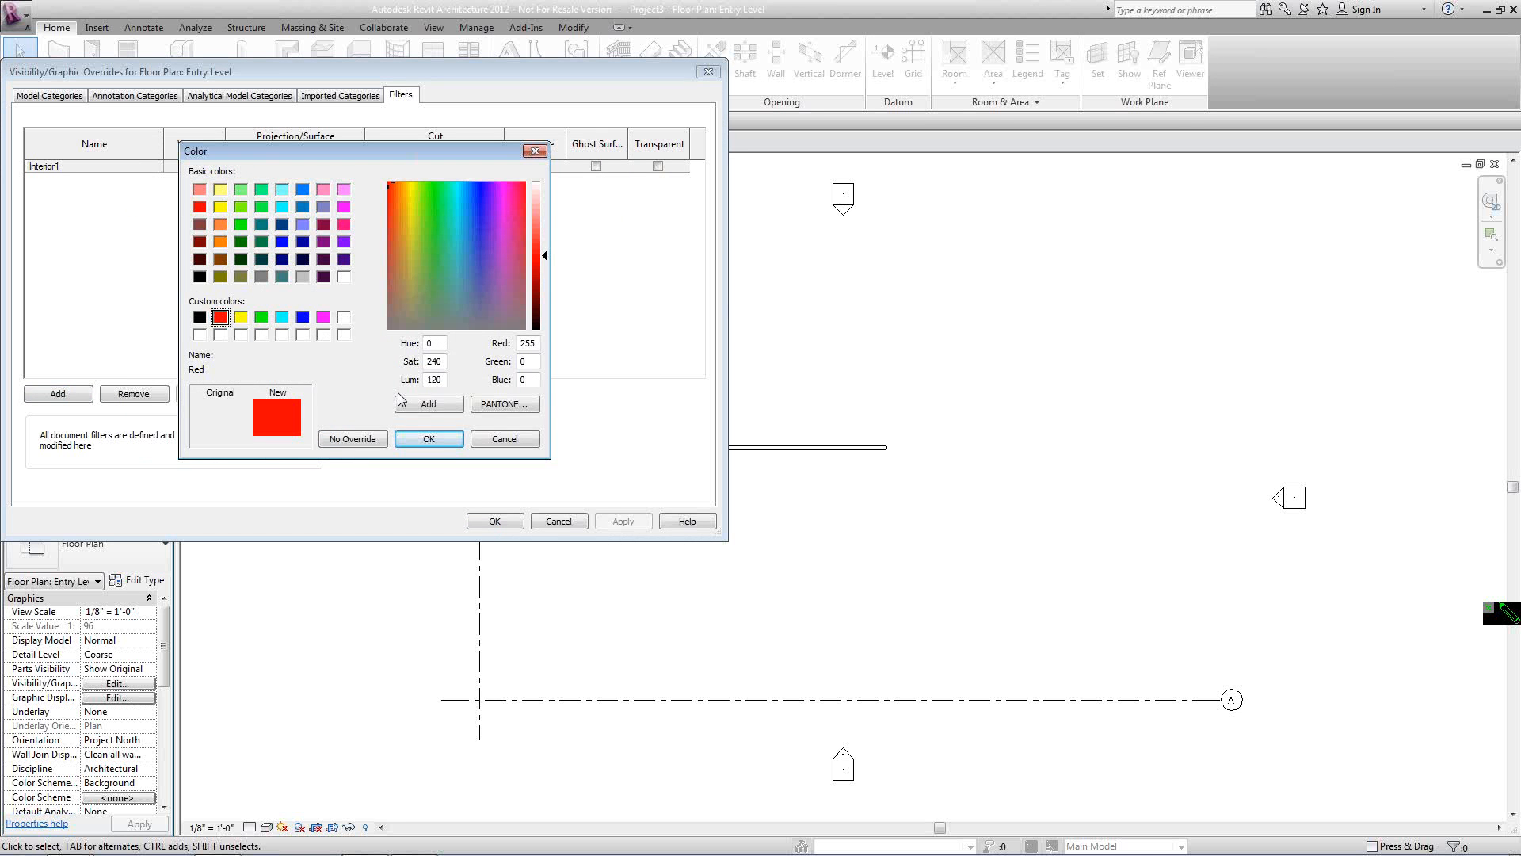
click(456, 445)
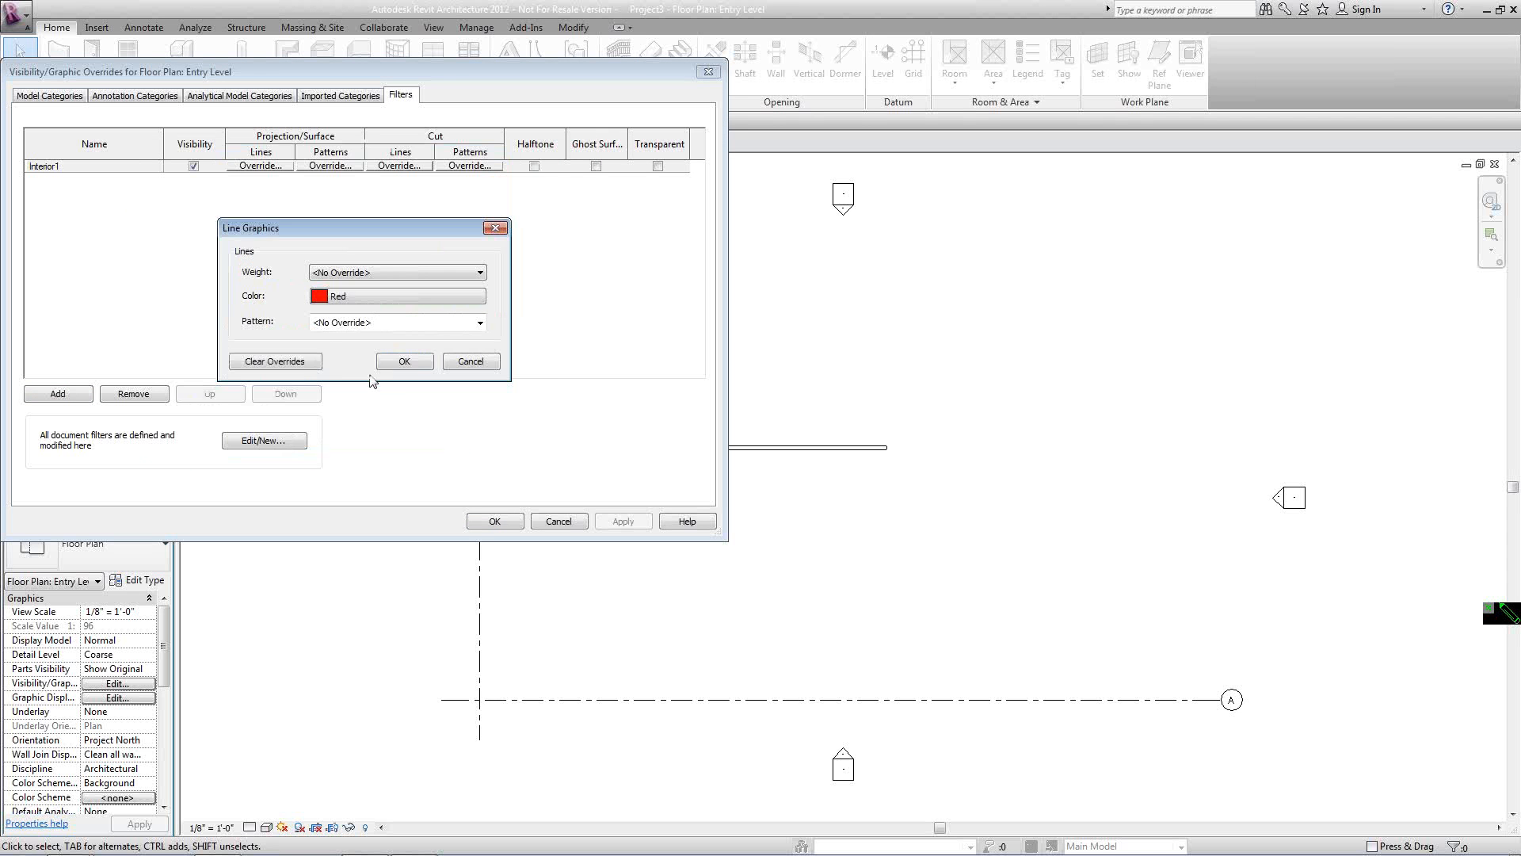
click(401, 358)
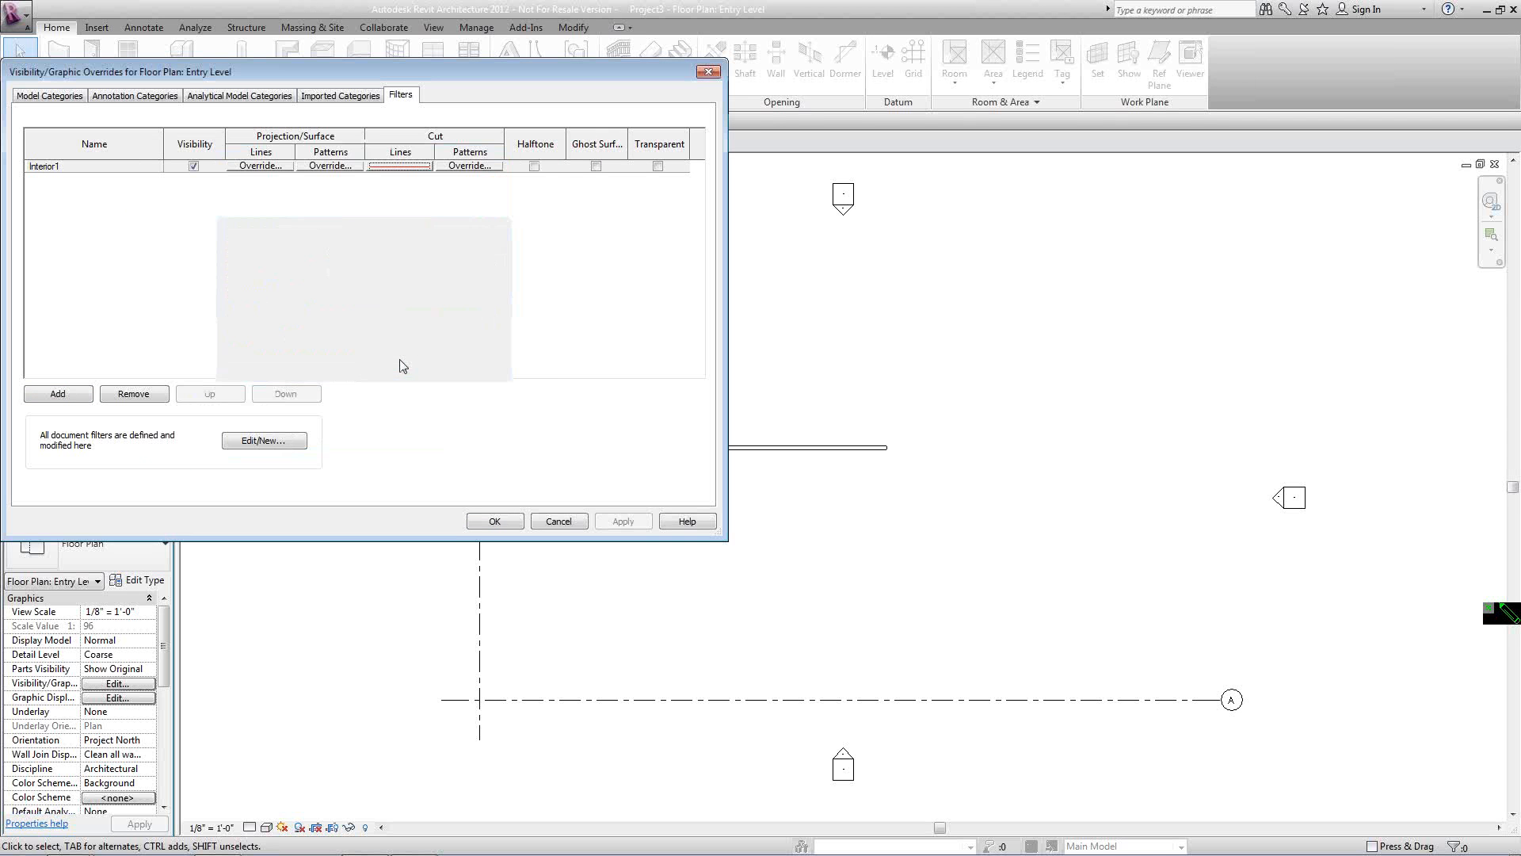
click(565, 526)
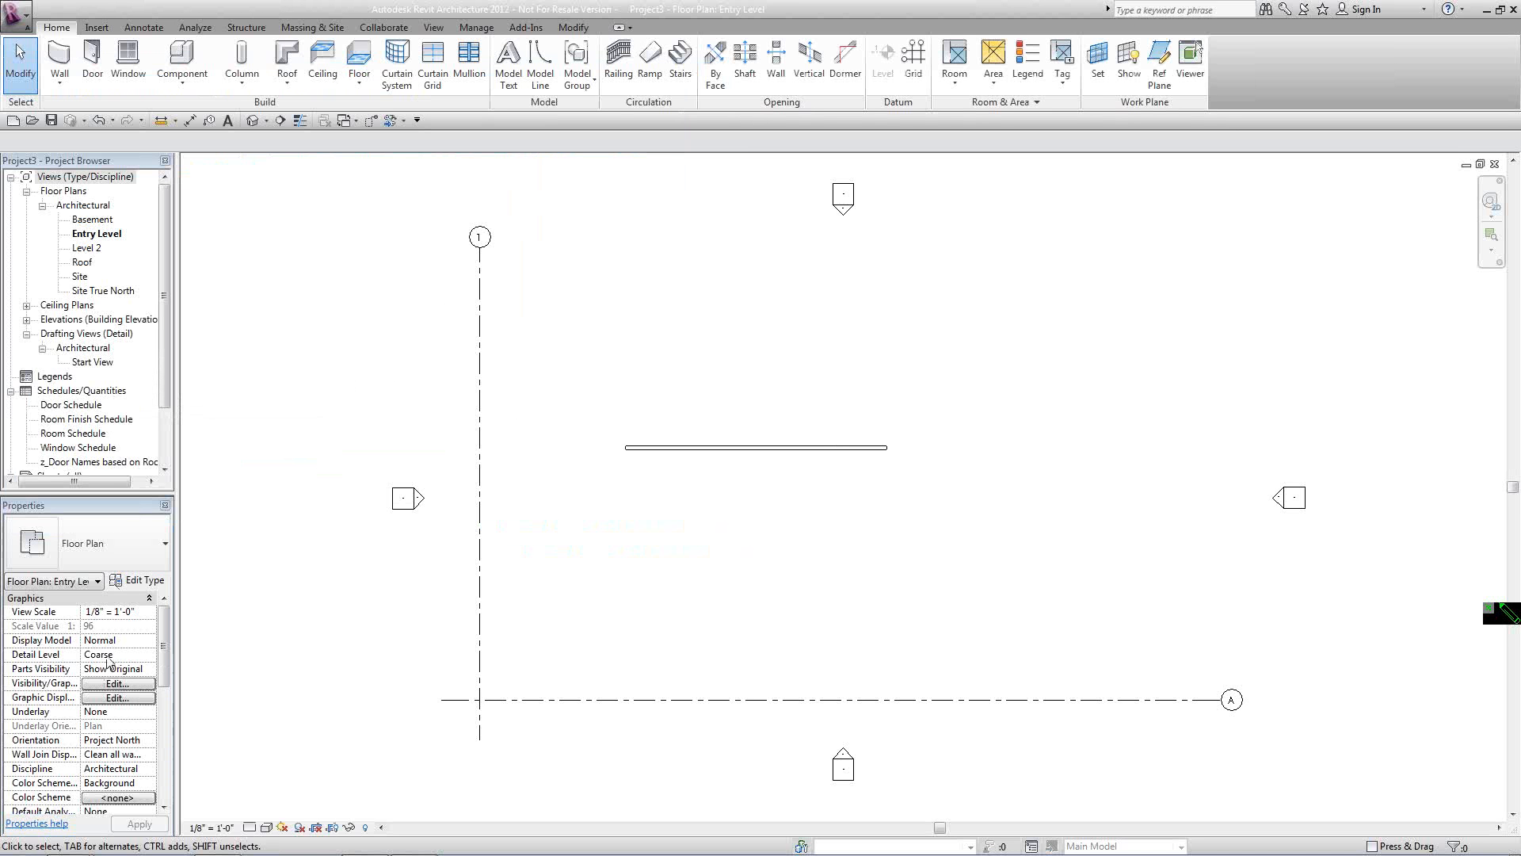
right_click(86, 236)
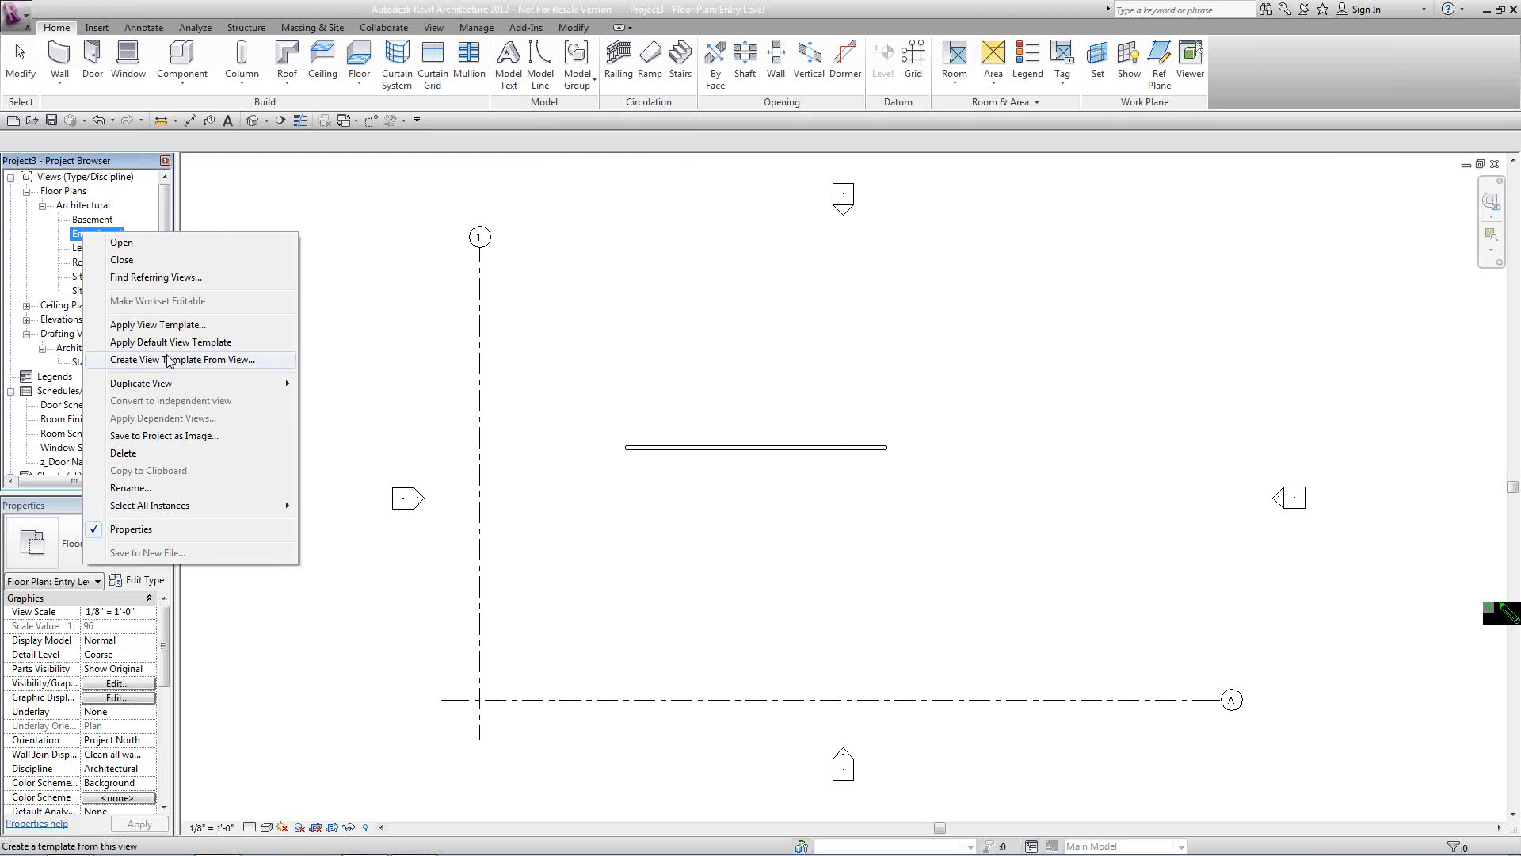
click(171, 361)
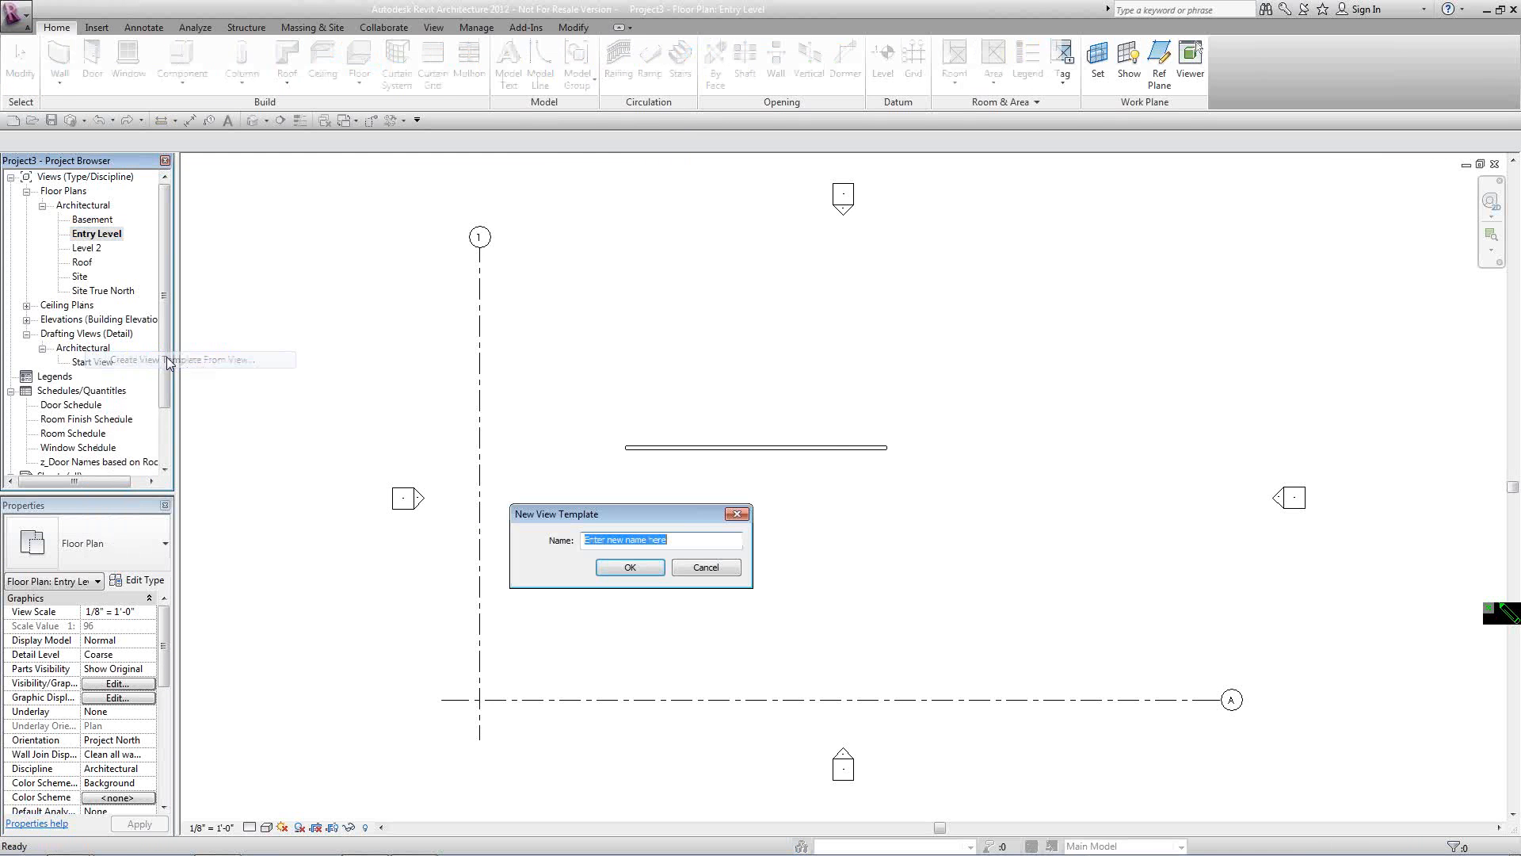
click(708, 569)
Start applying a view template to Site True North and add the Interior1 filter to the Architectural Plan template's filter overrides.
right_click(93, 293)
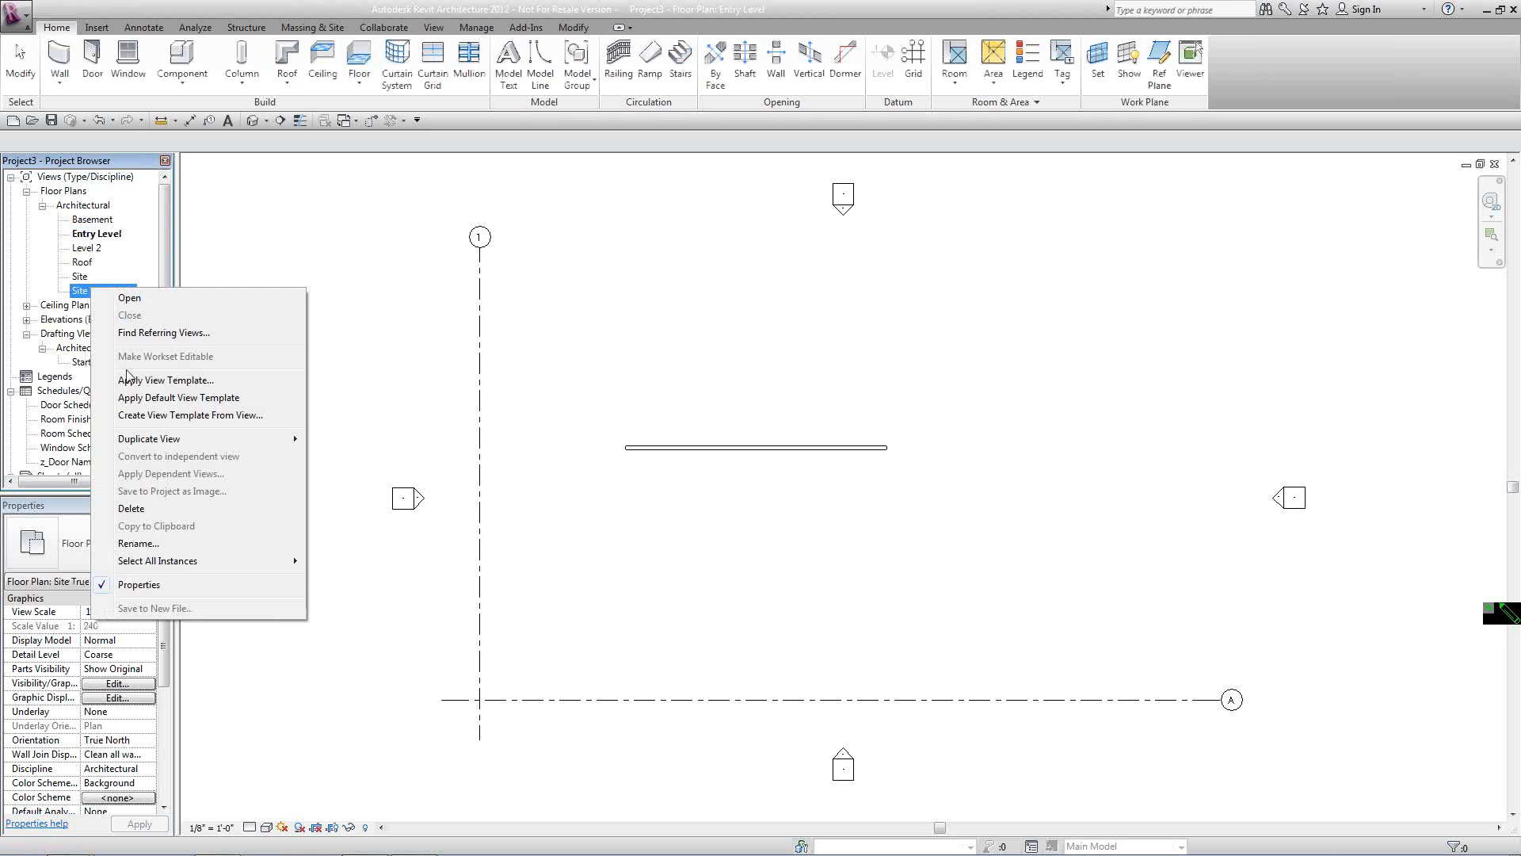
click(165, 381)
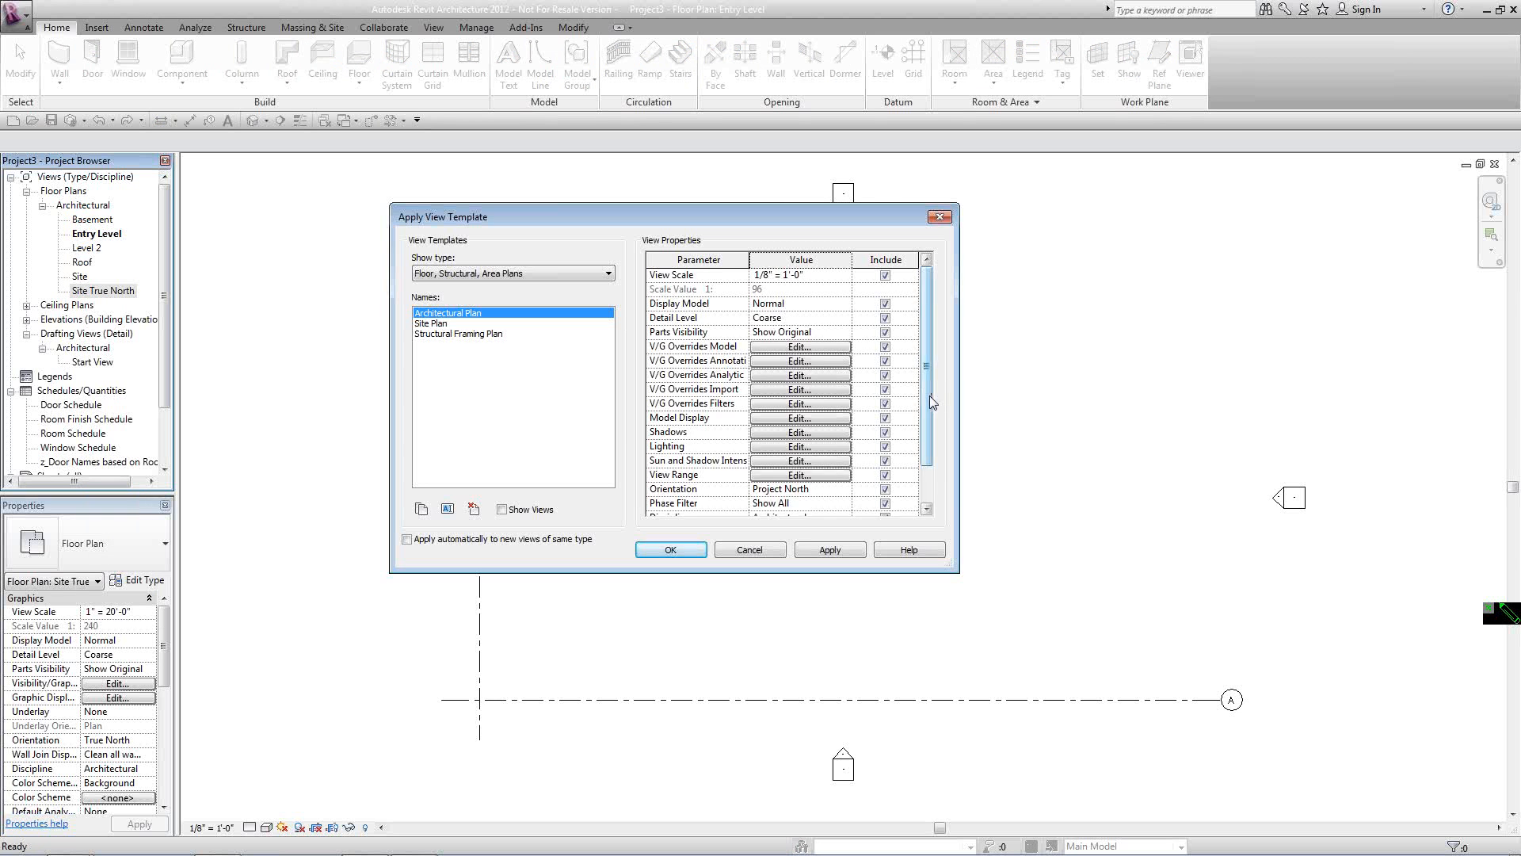
scroll(931, 398, down, 1)
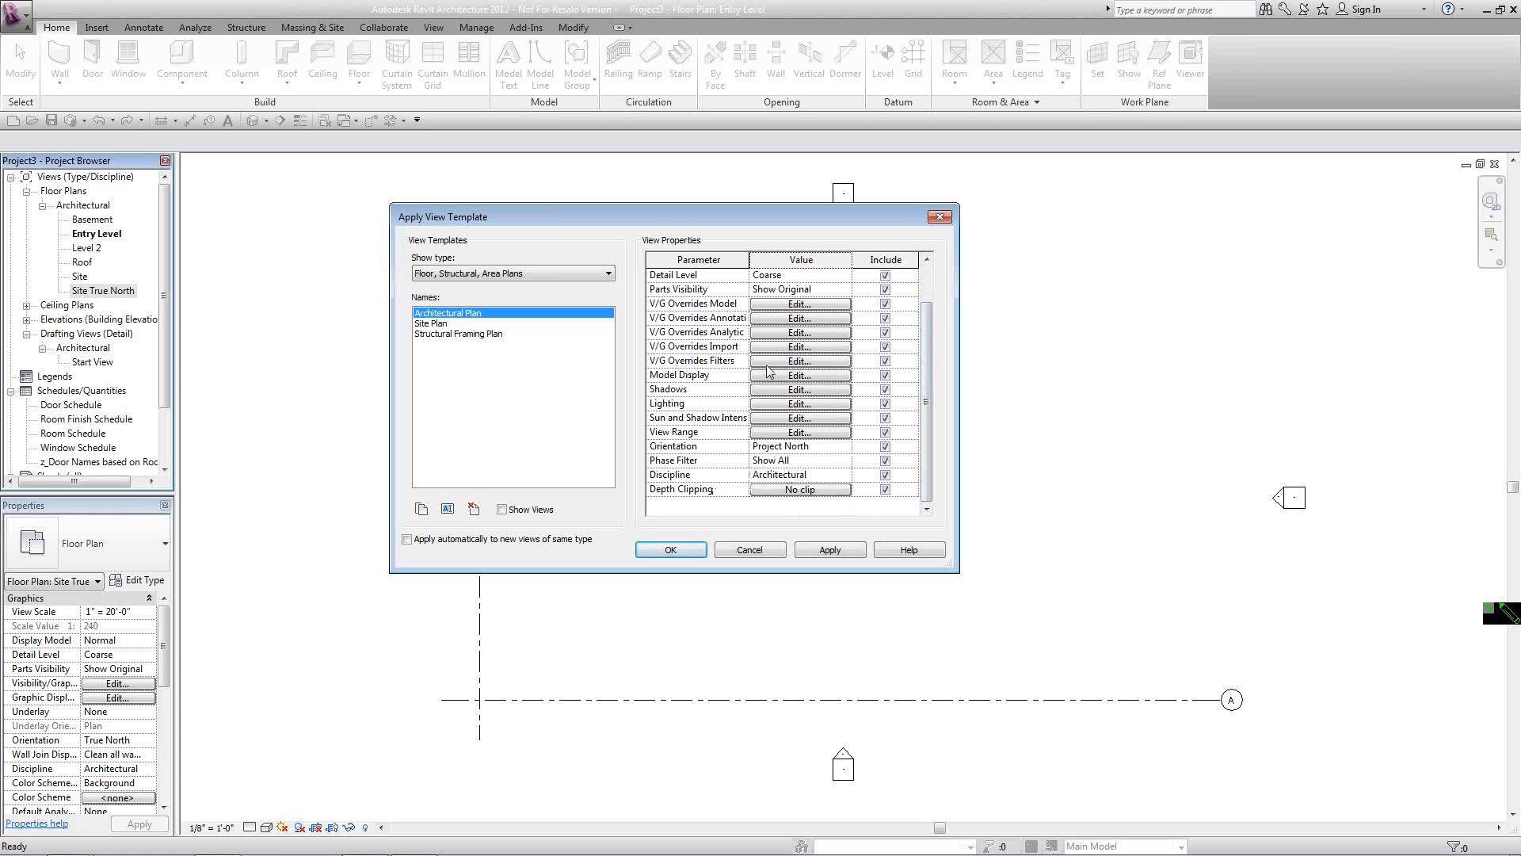
click(769, 362)
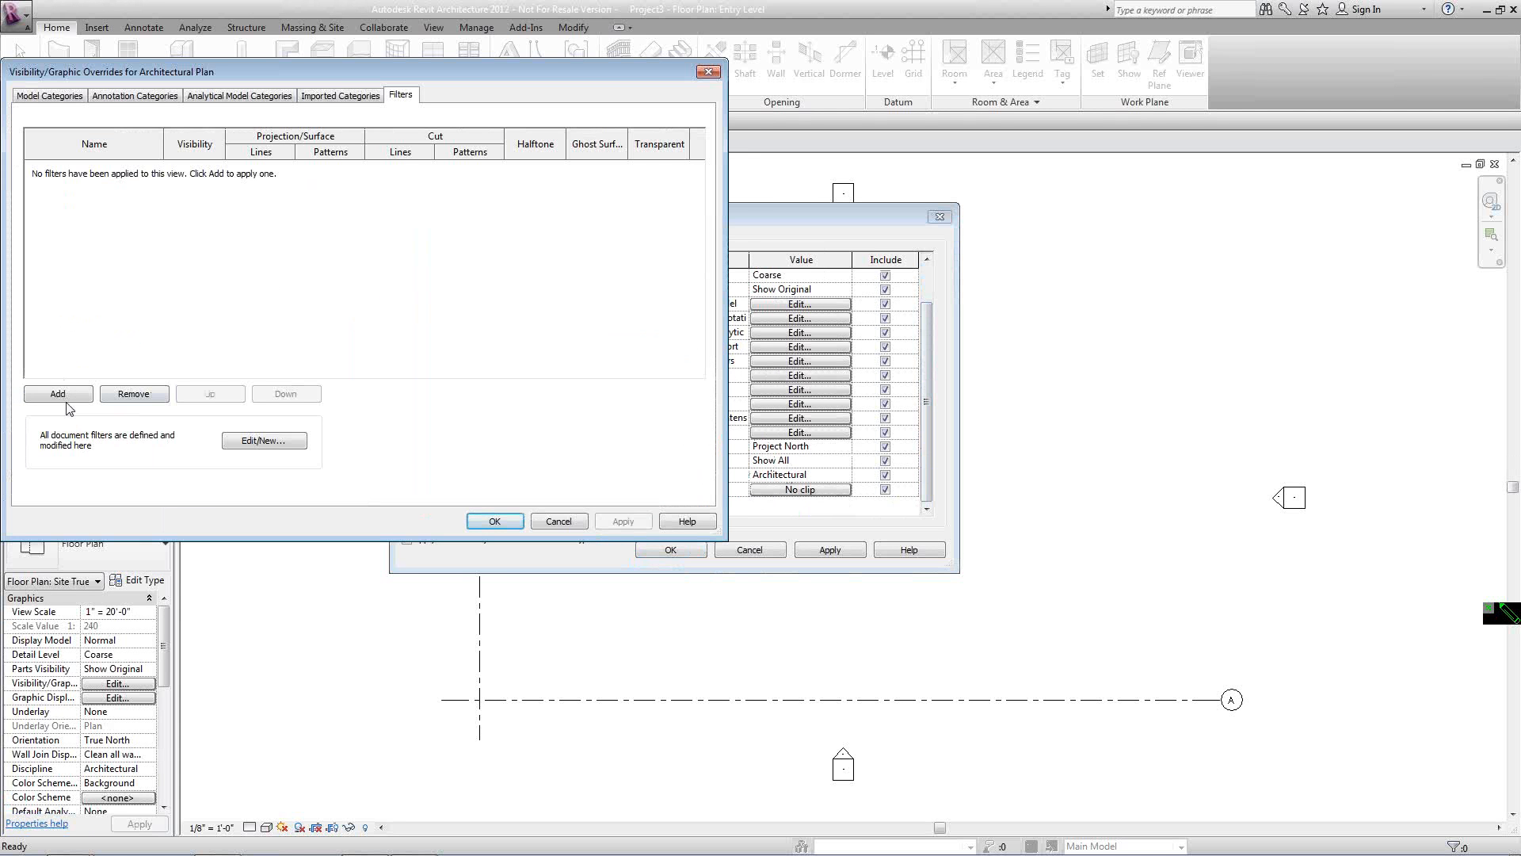
drag(400, 73, 426, 108)
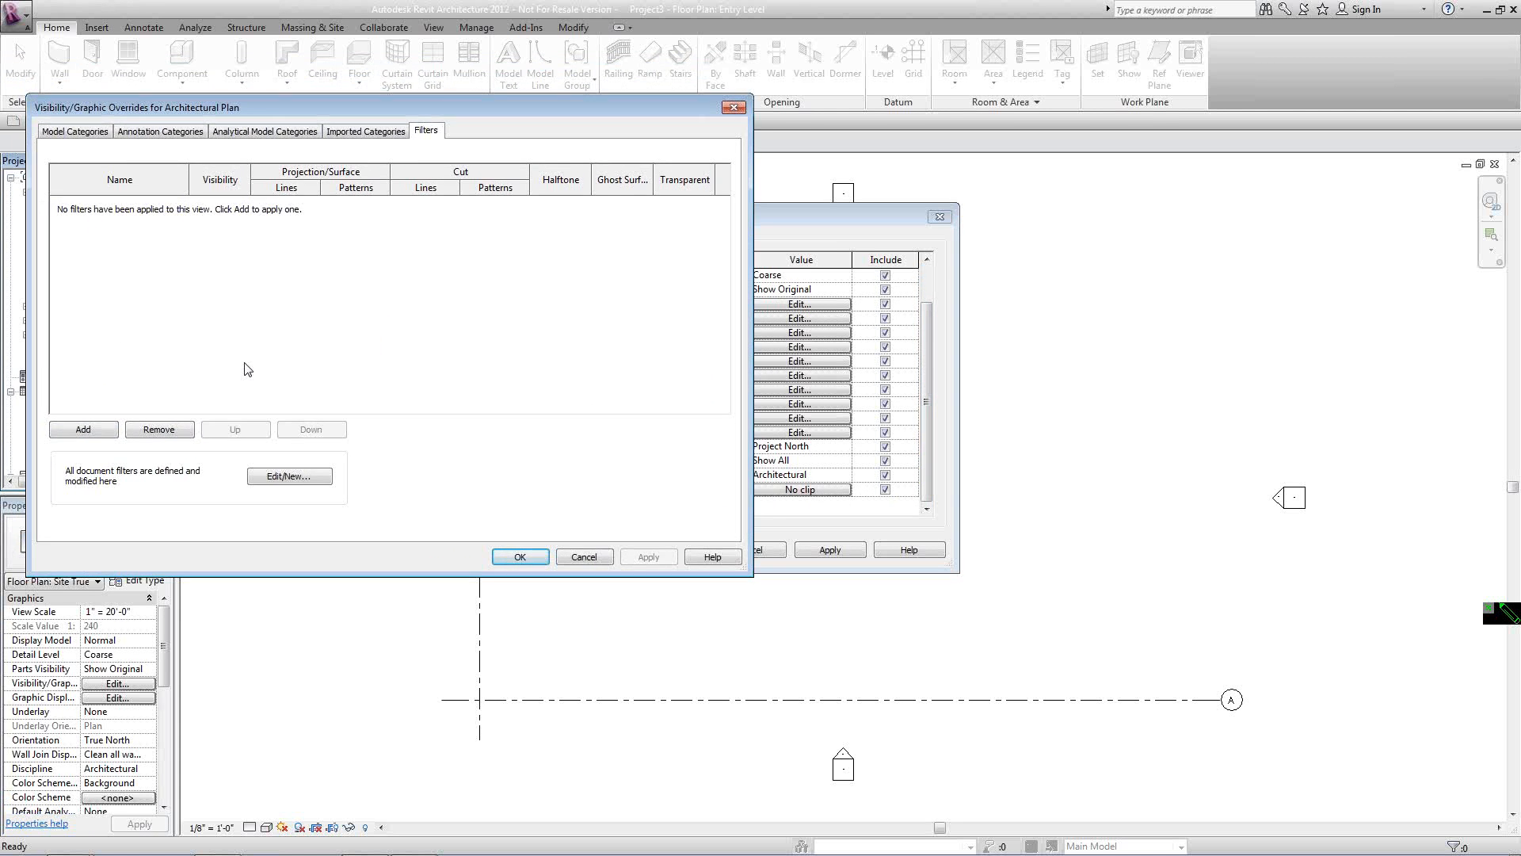
click(84, 432)
click(285, 265)
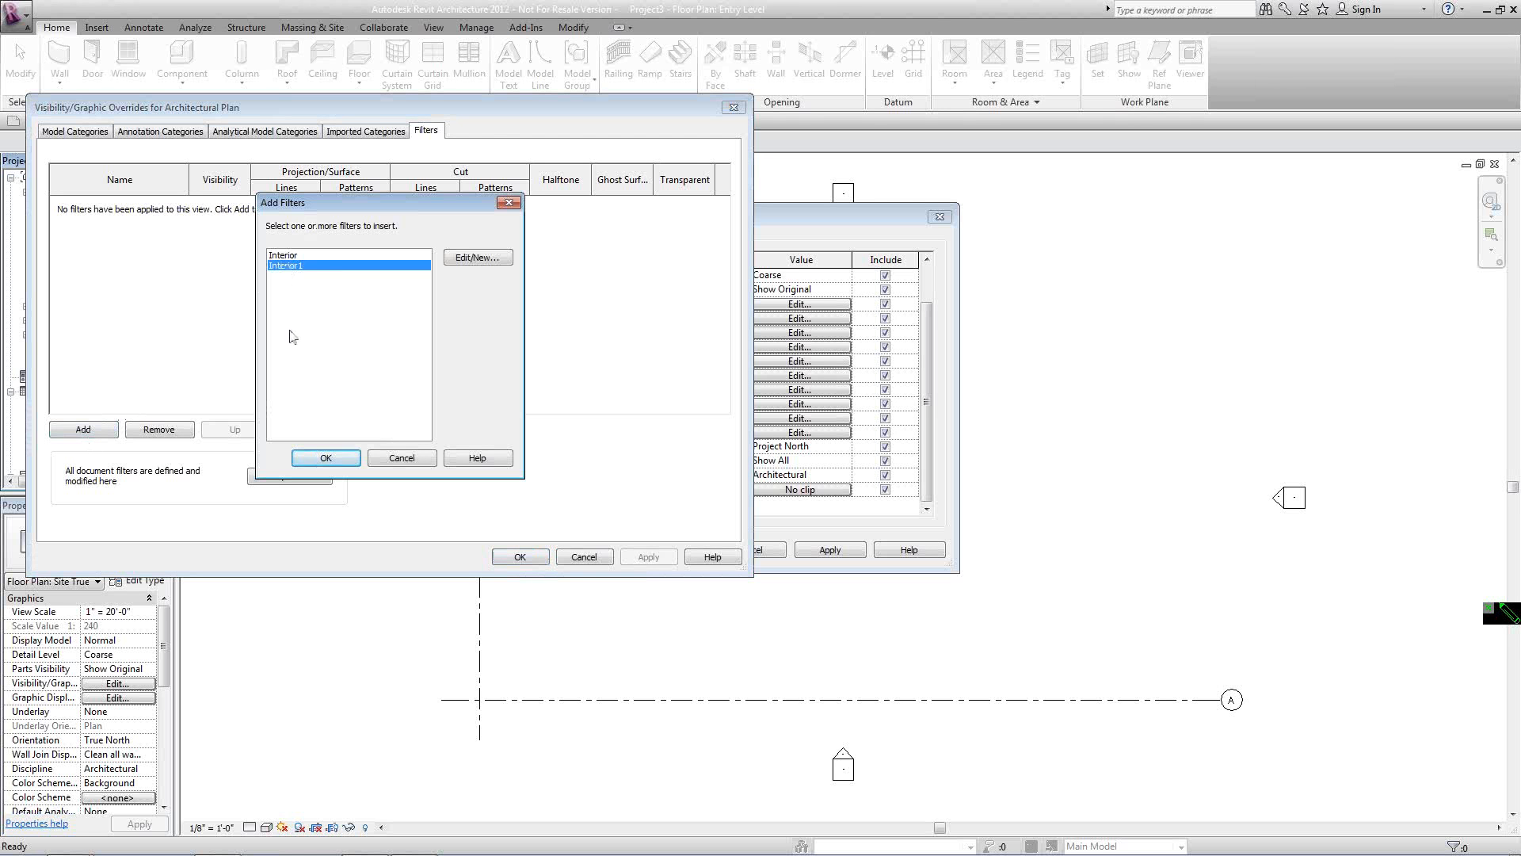
click(325, 460)
Override the Interior1 filter's cut lines with blue in the Architectural Plan template, and cancel applying the template to the view.
click(438, 203)
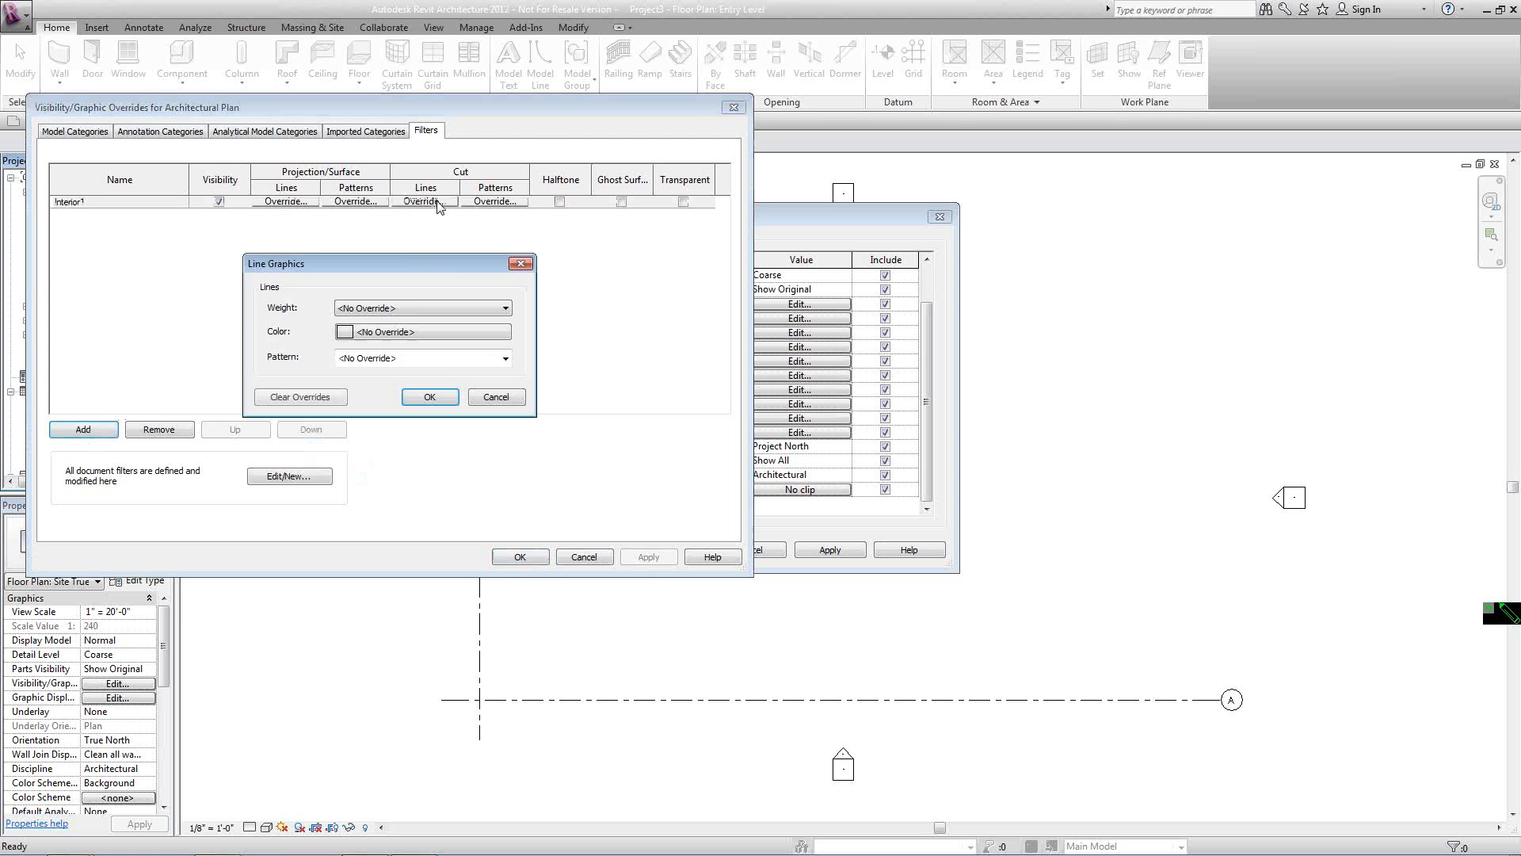
click(369, 332)
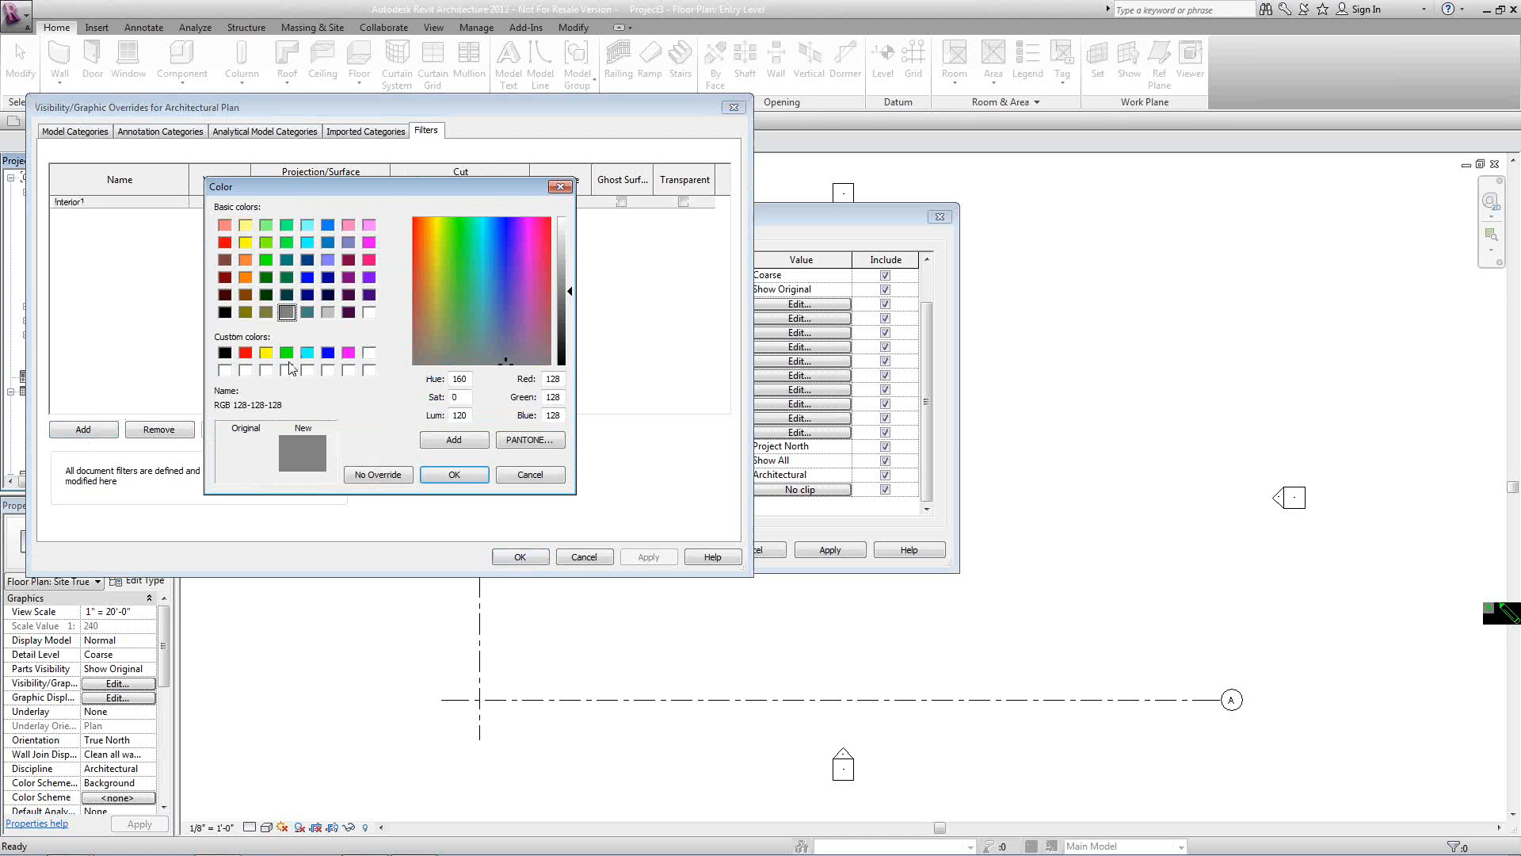
click(327, 353)
click(455, 475)
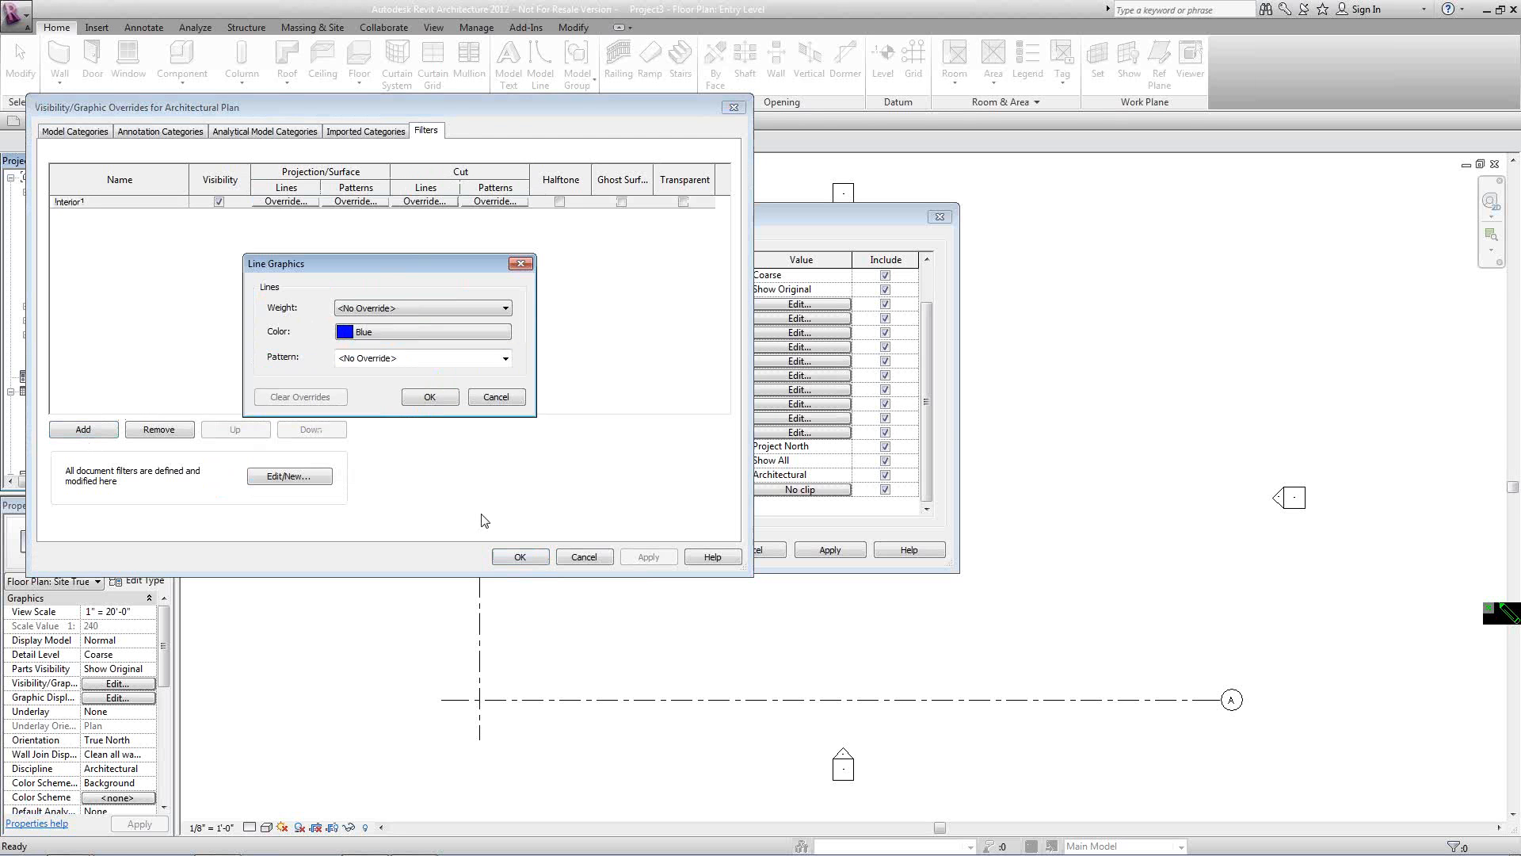
click(427, 399)
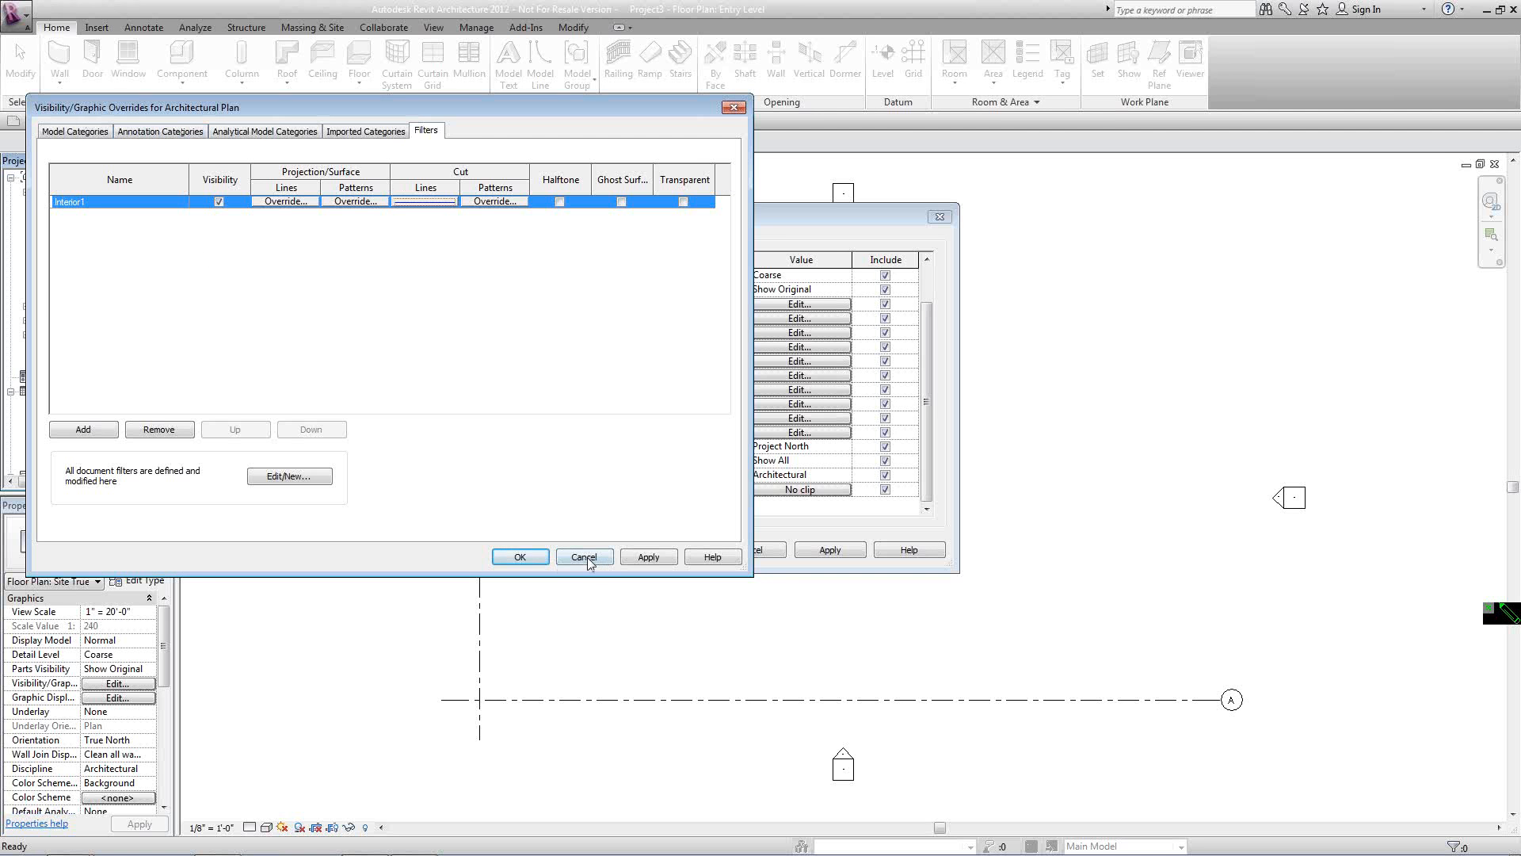
click(668, 557)
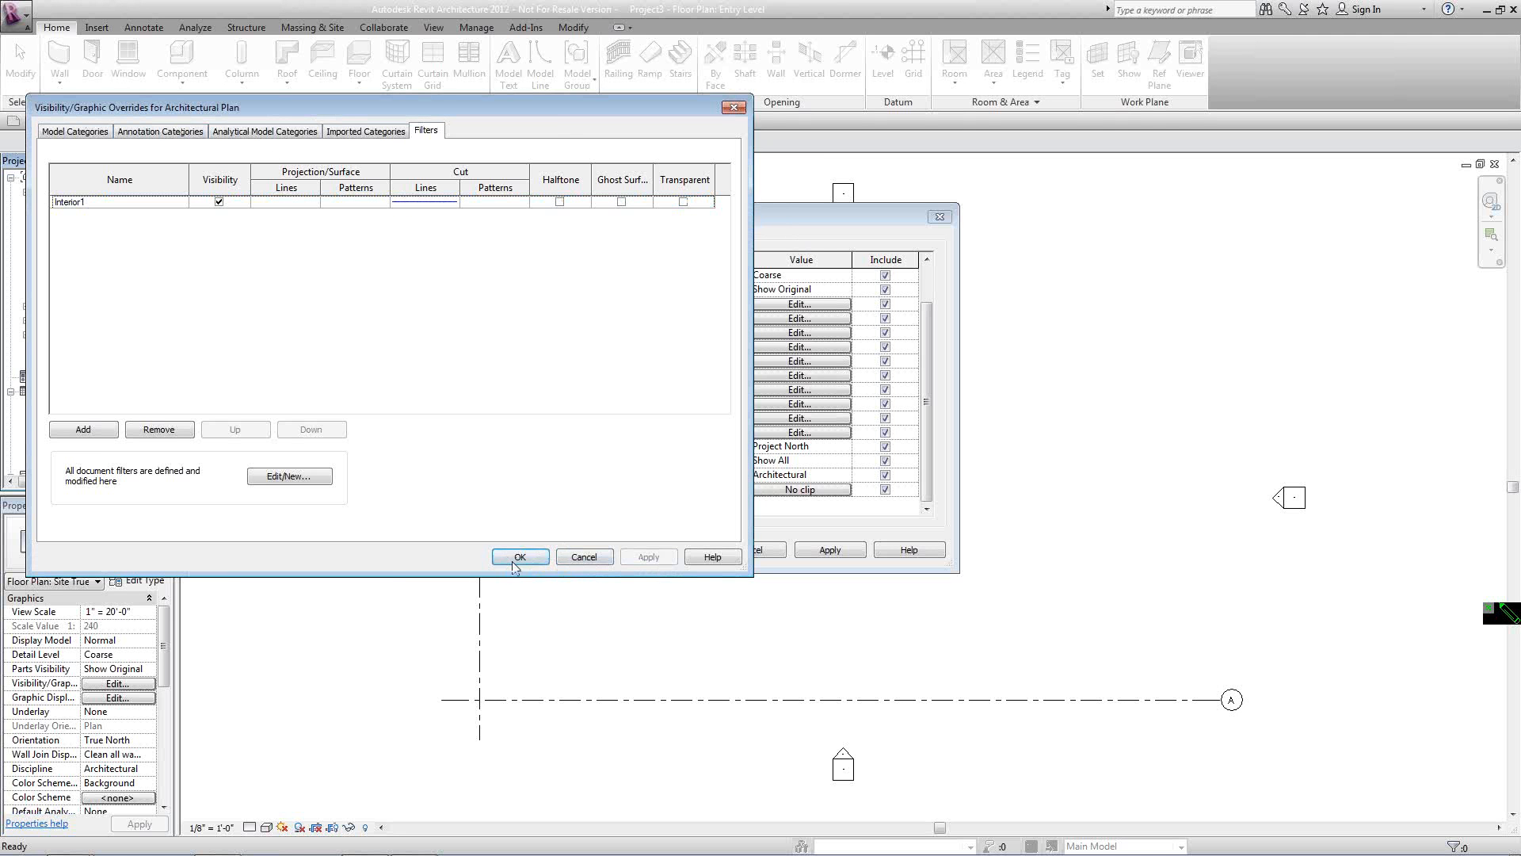
click(528, 558)
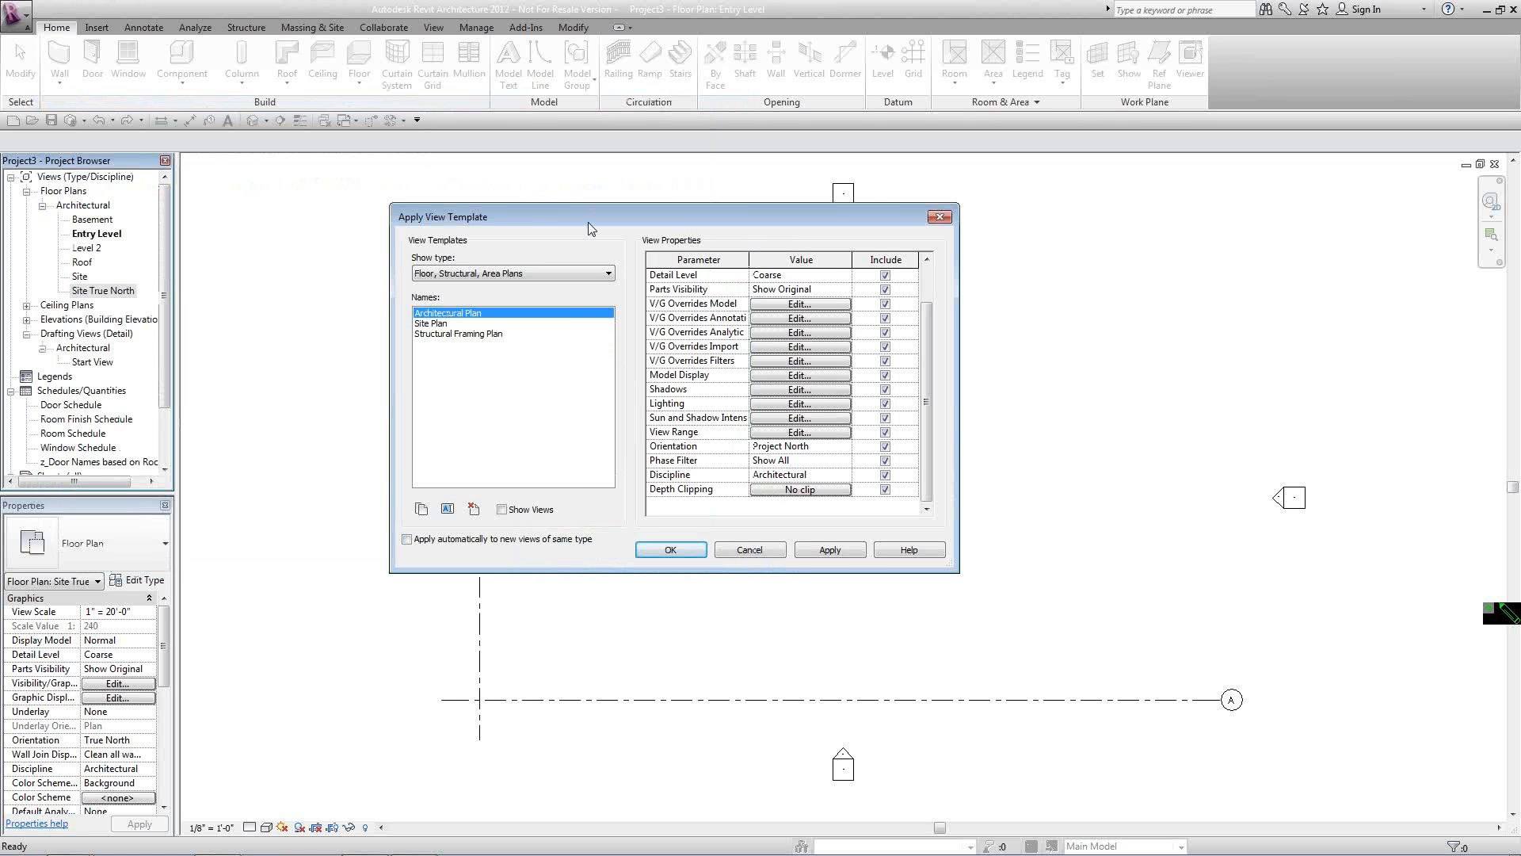
drag(591, 219, 752, 224)
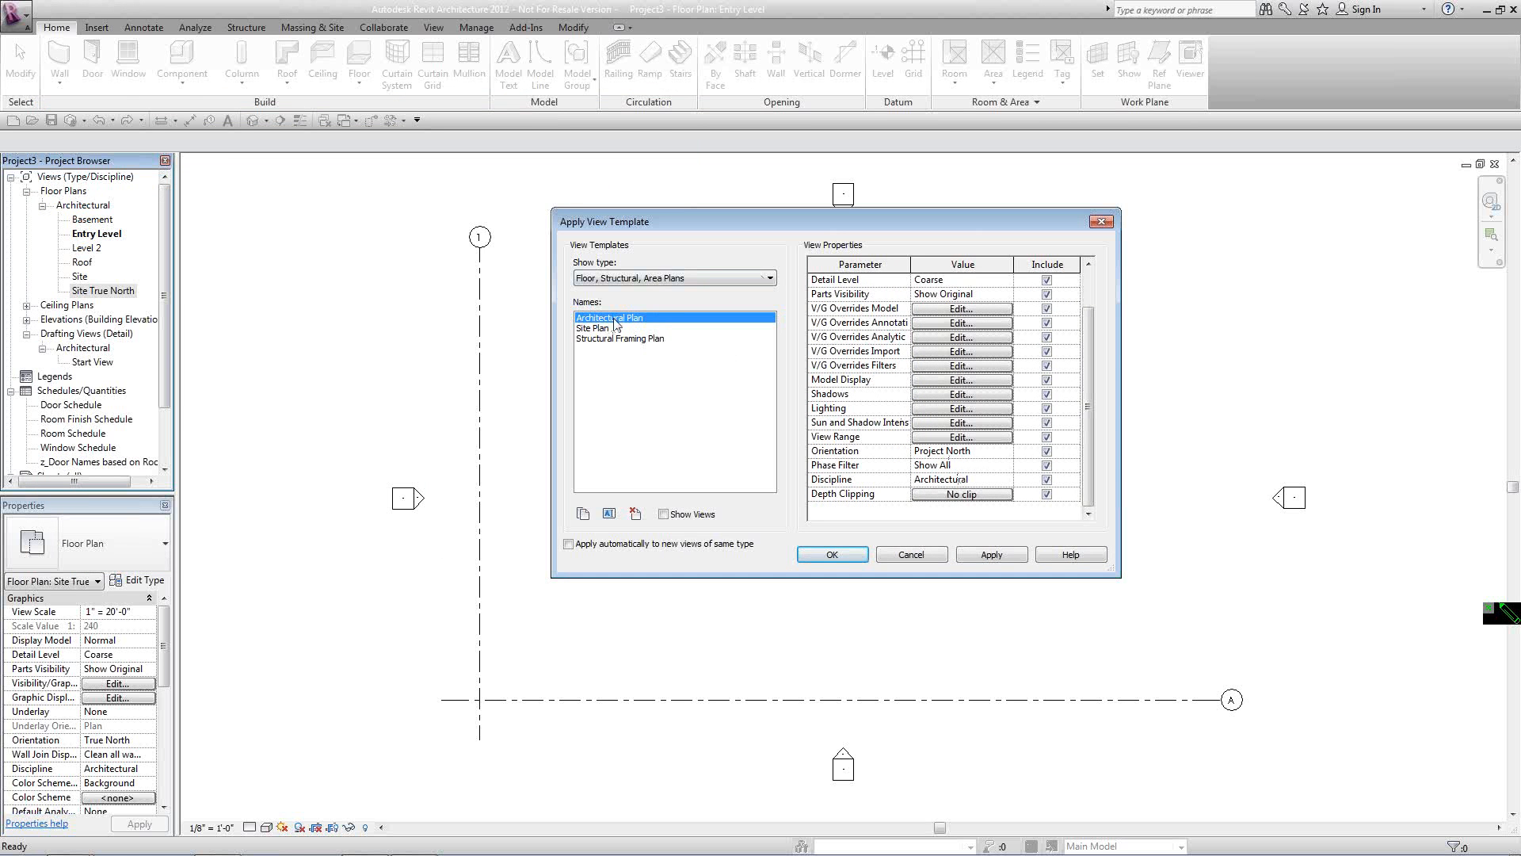
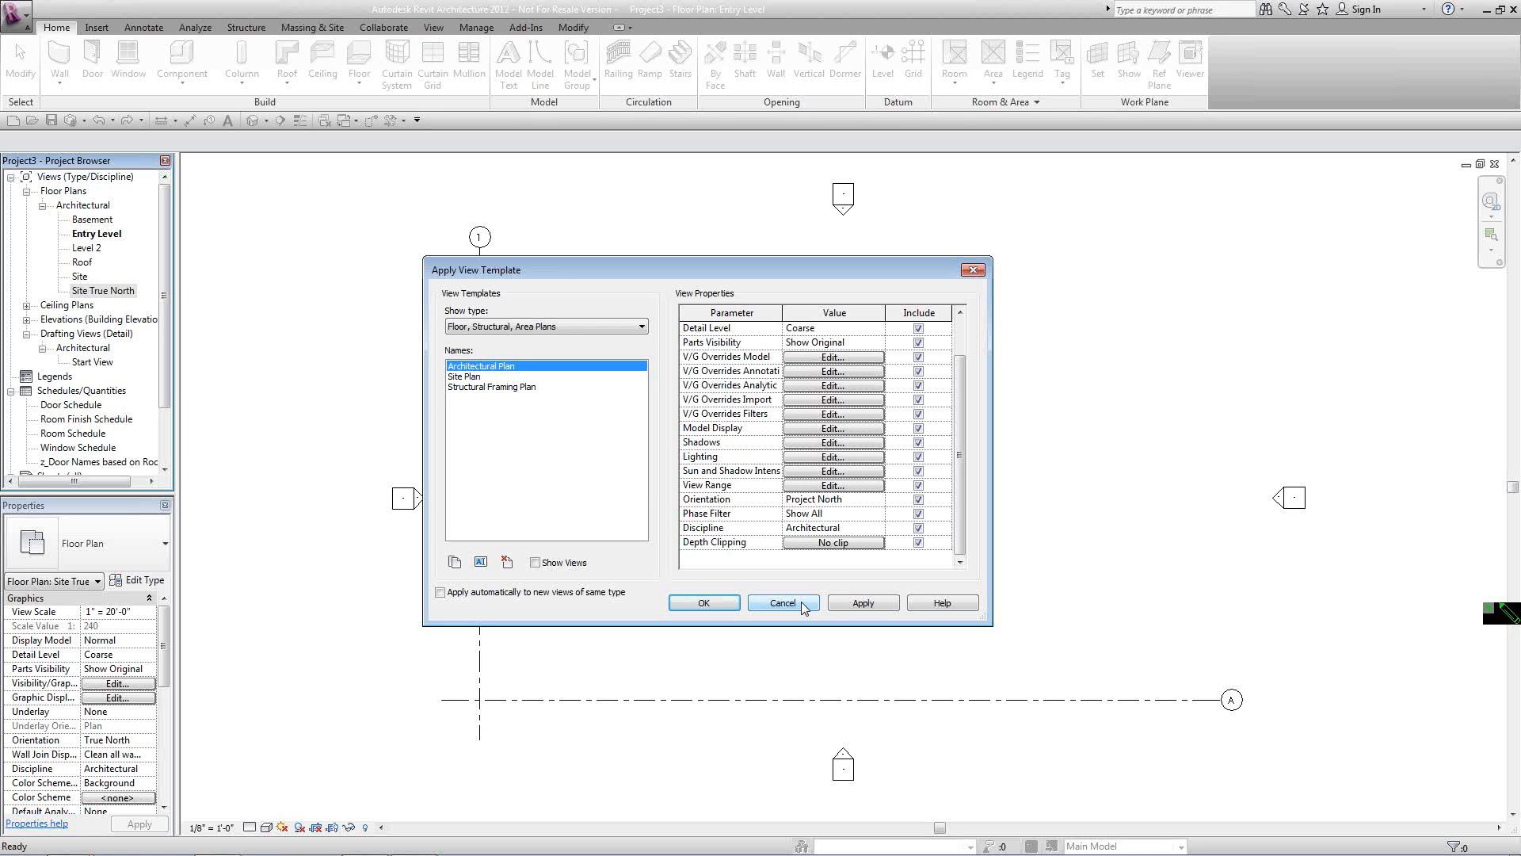
click(801, 601)
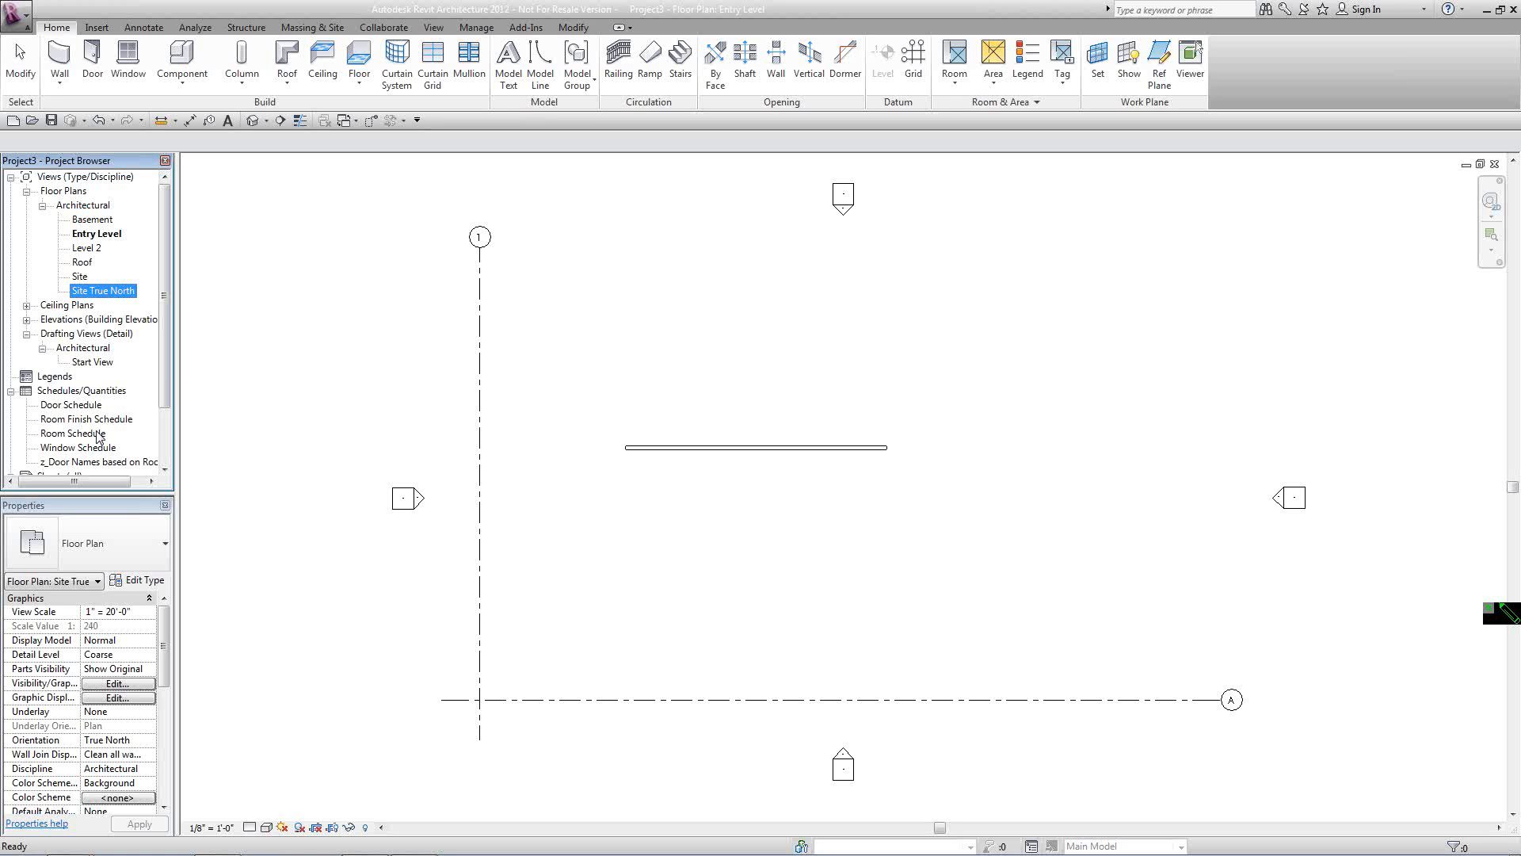
Examine the options for saving the Door Schedule to a new file and for inserting views from another file.
right_click(61, 405)
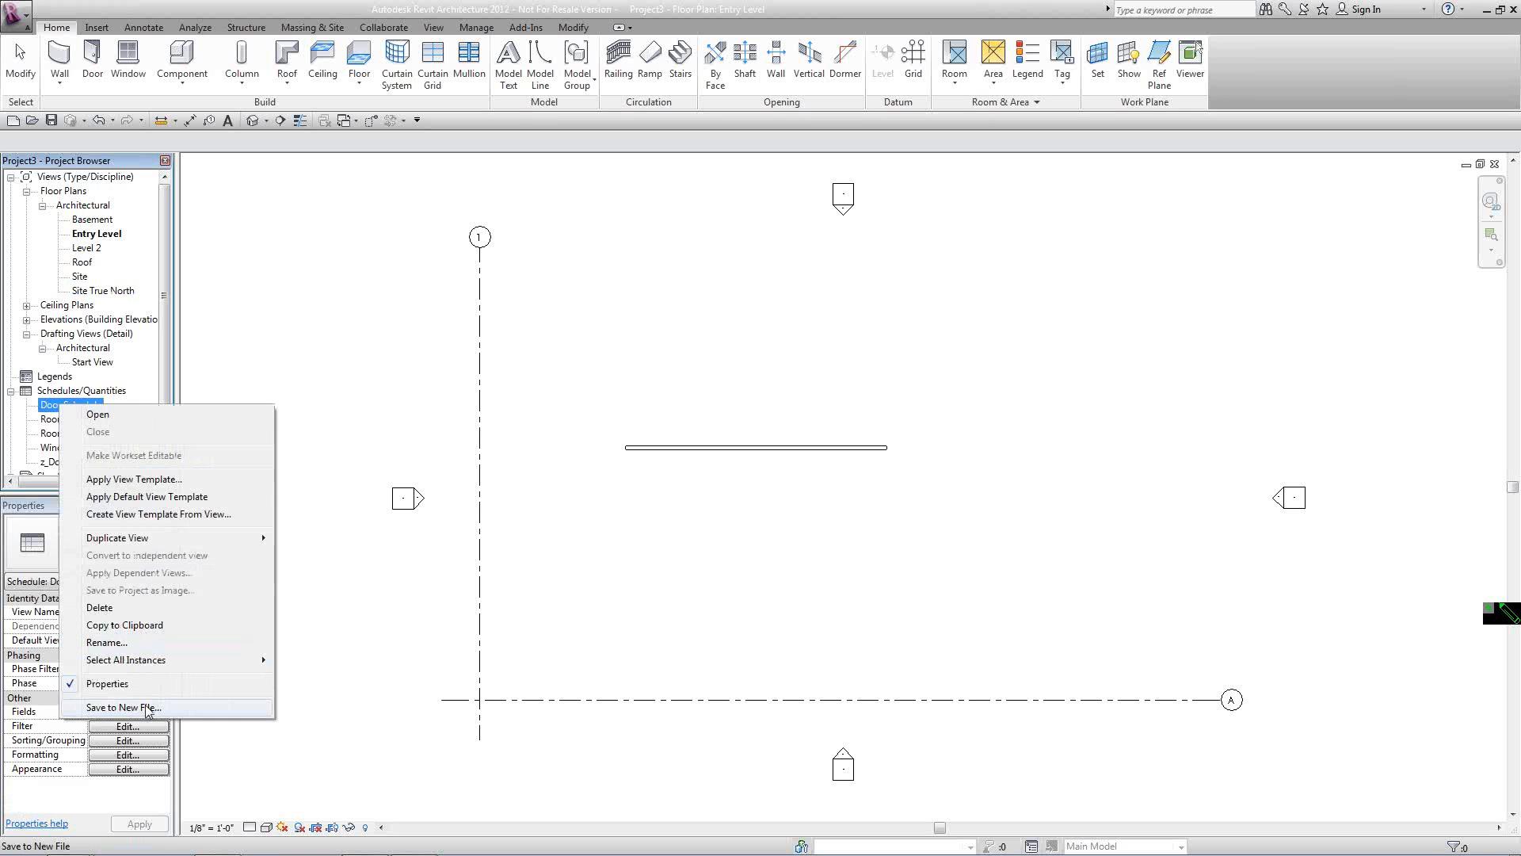
click(299, 231)
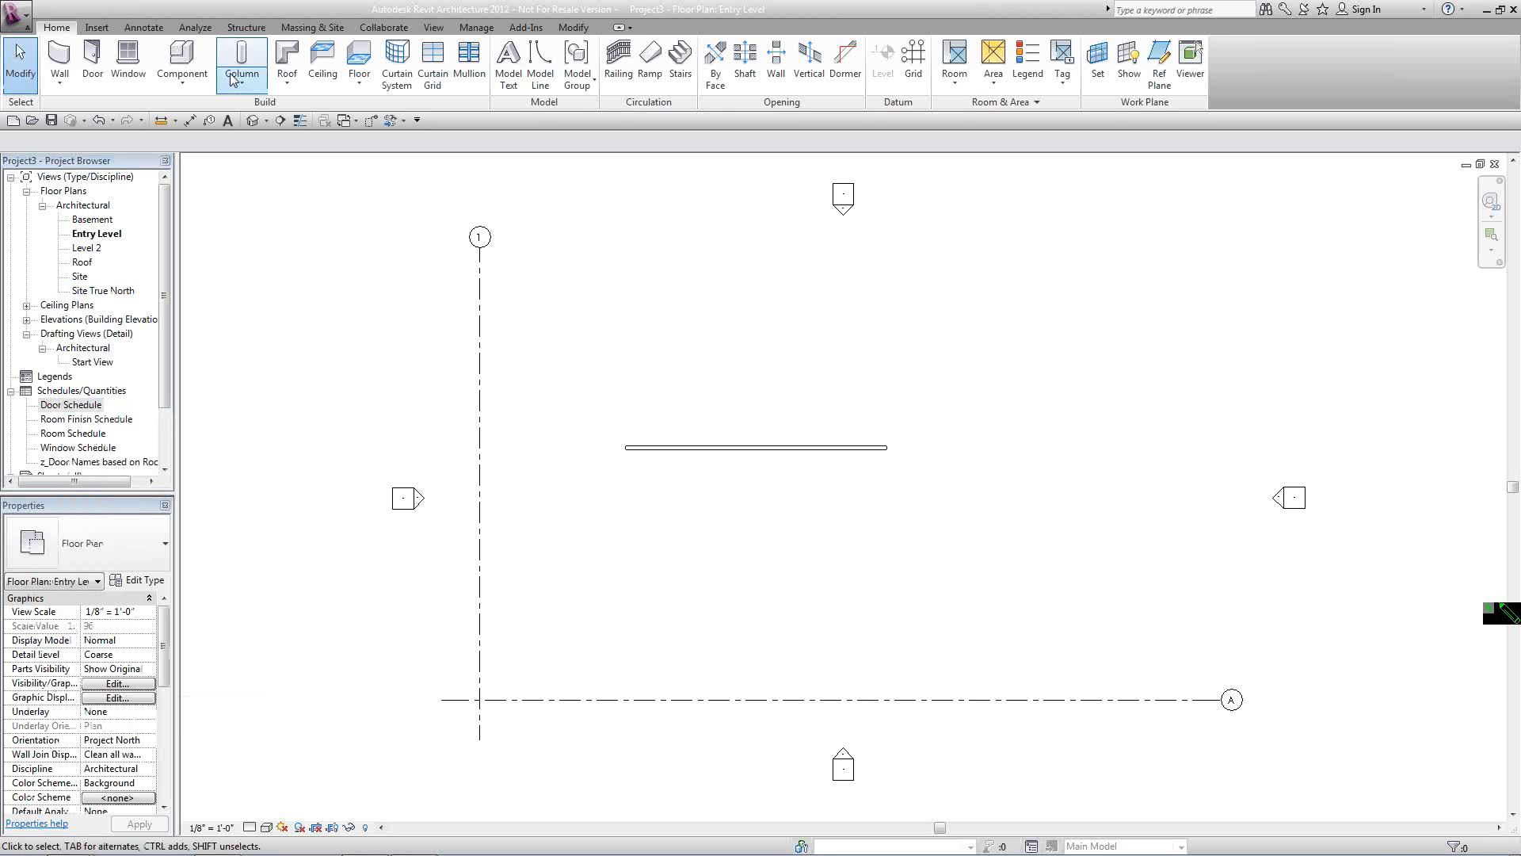
click(99, 28)
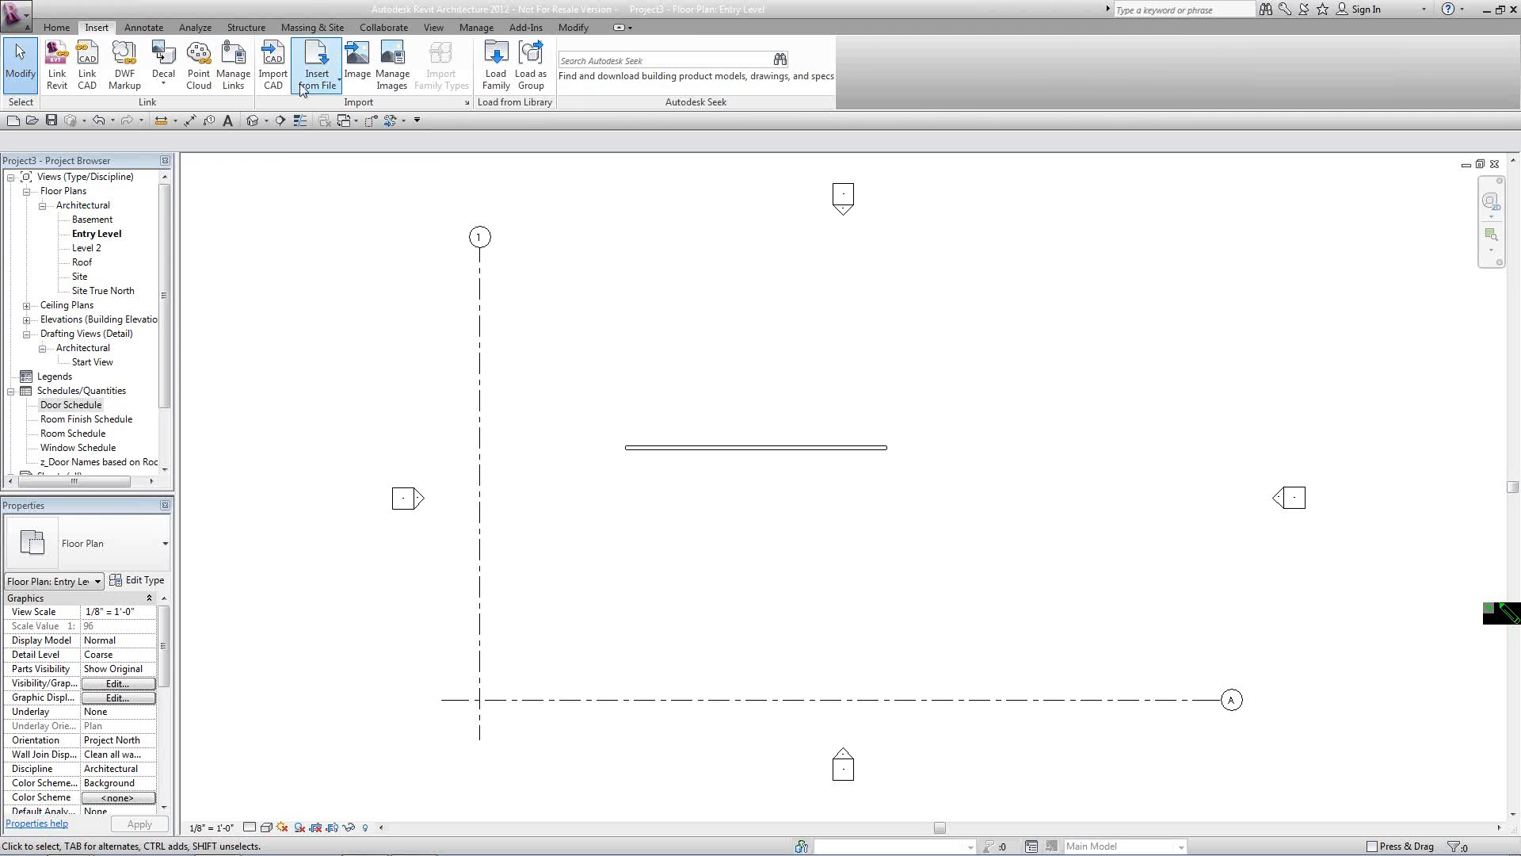
click(324, 86)
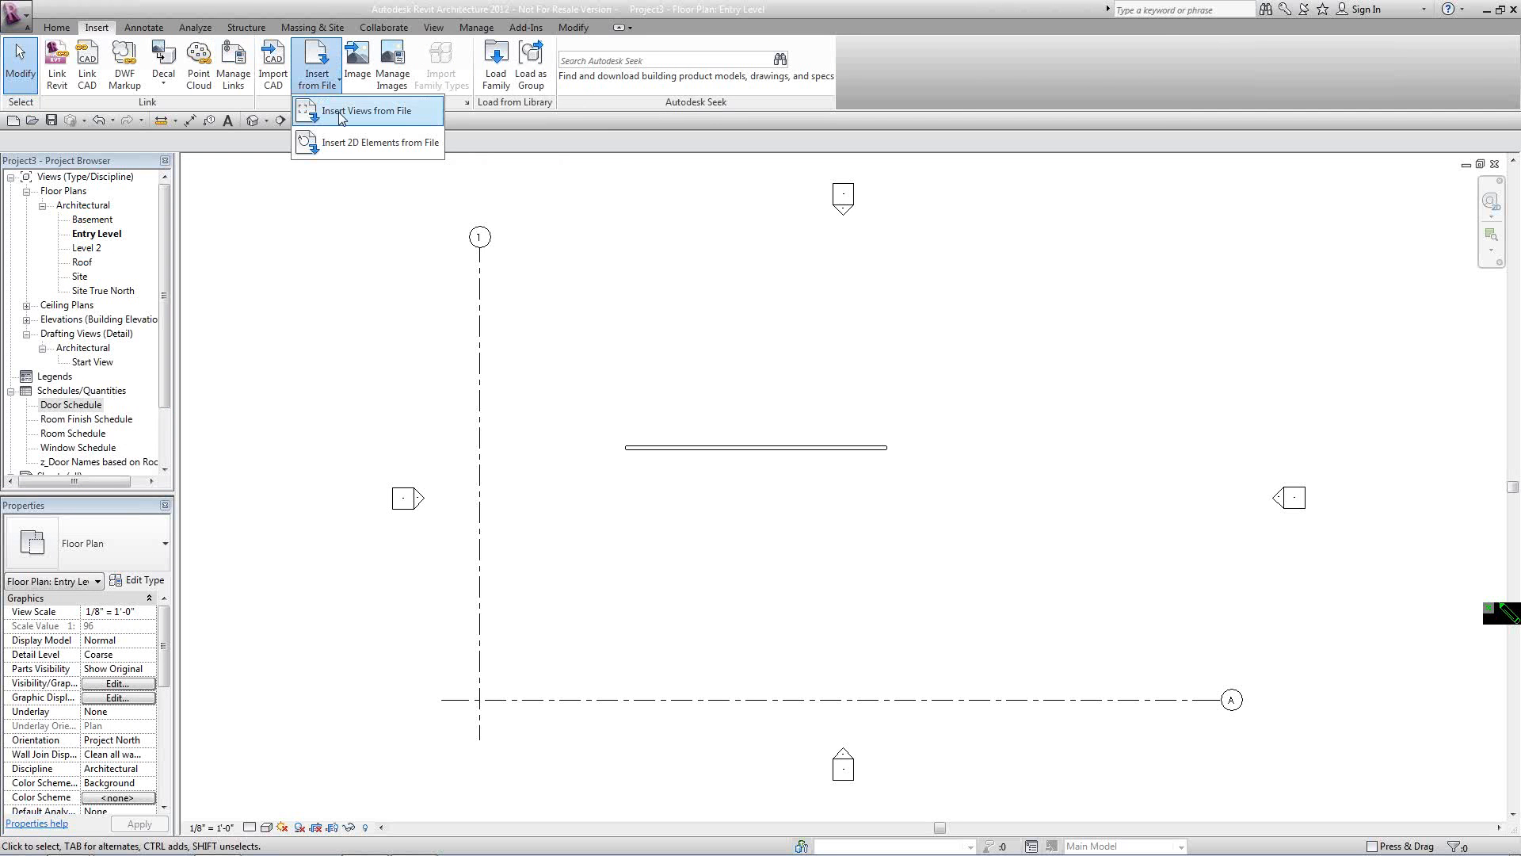
click(340, 118)
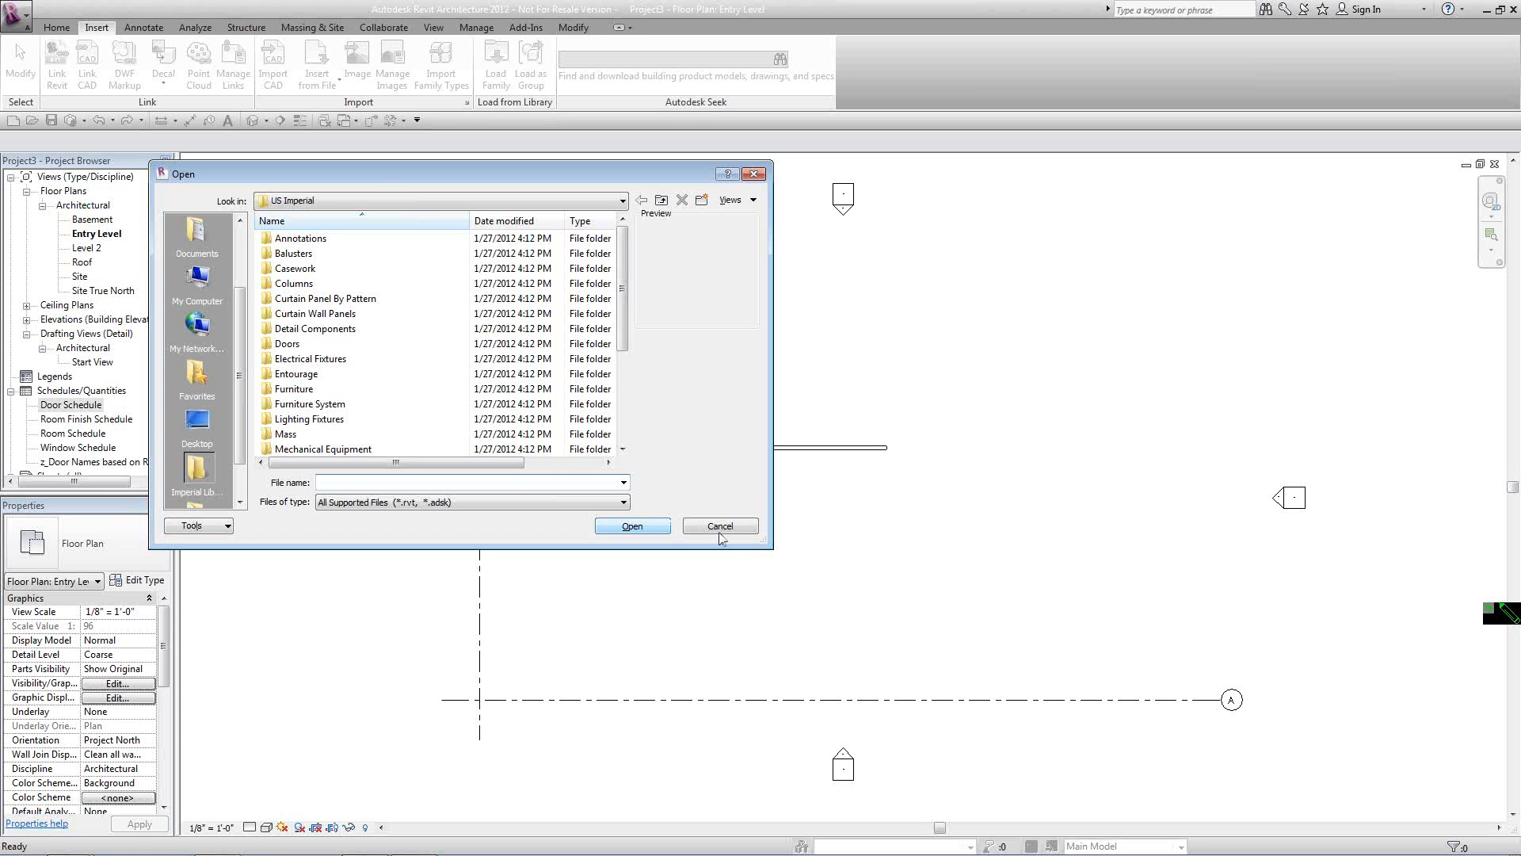
click(729, 527)
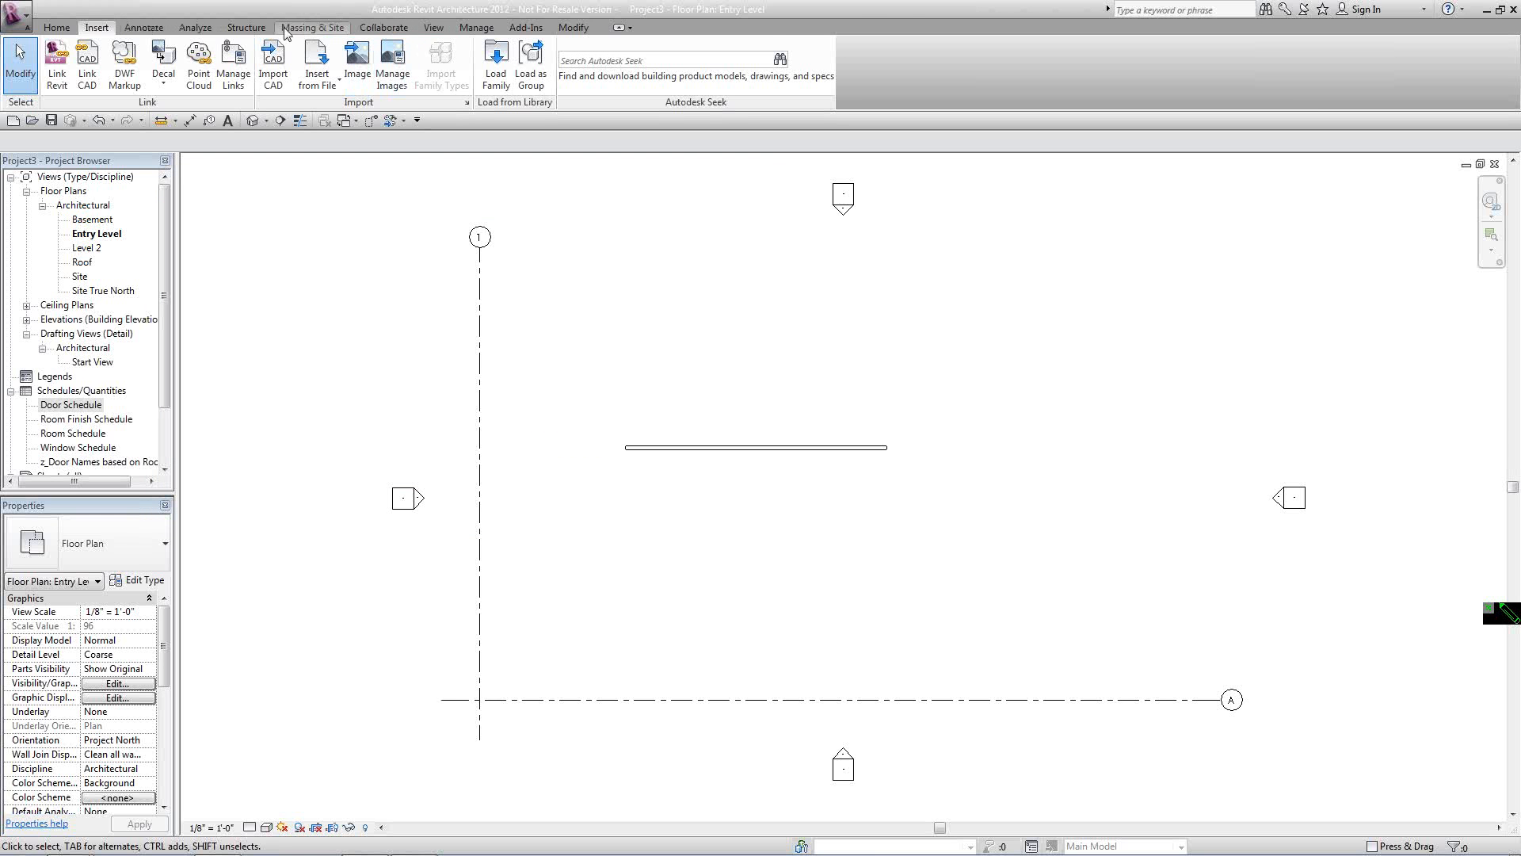
Set temporary dimensions for doors and windows to measure from openings.
click(465, 31)
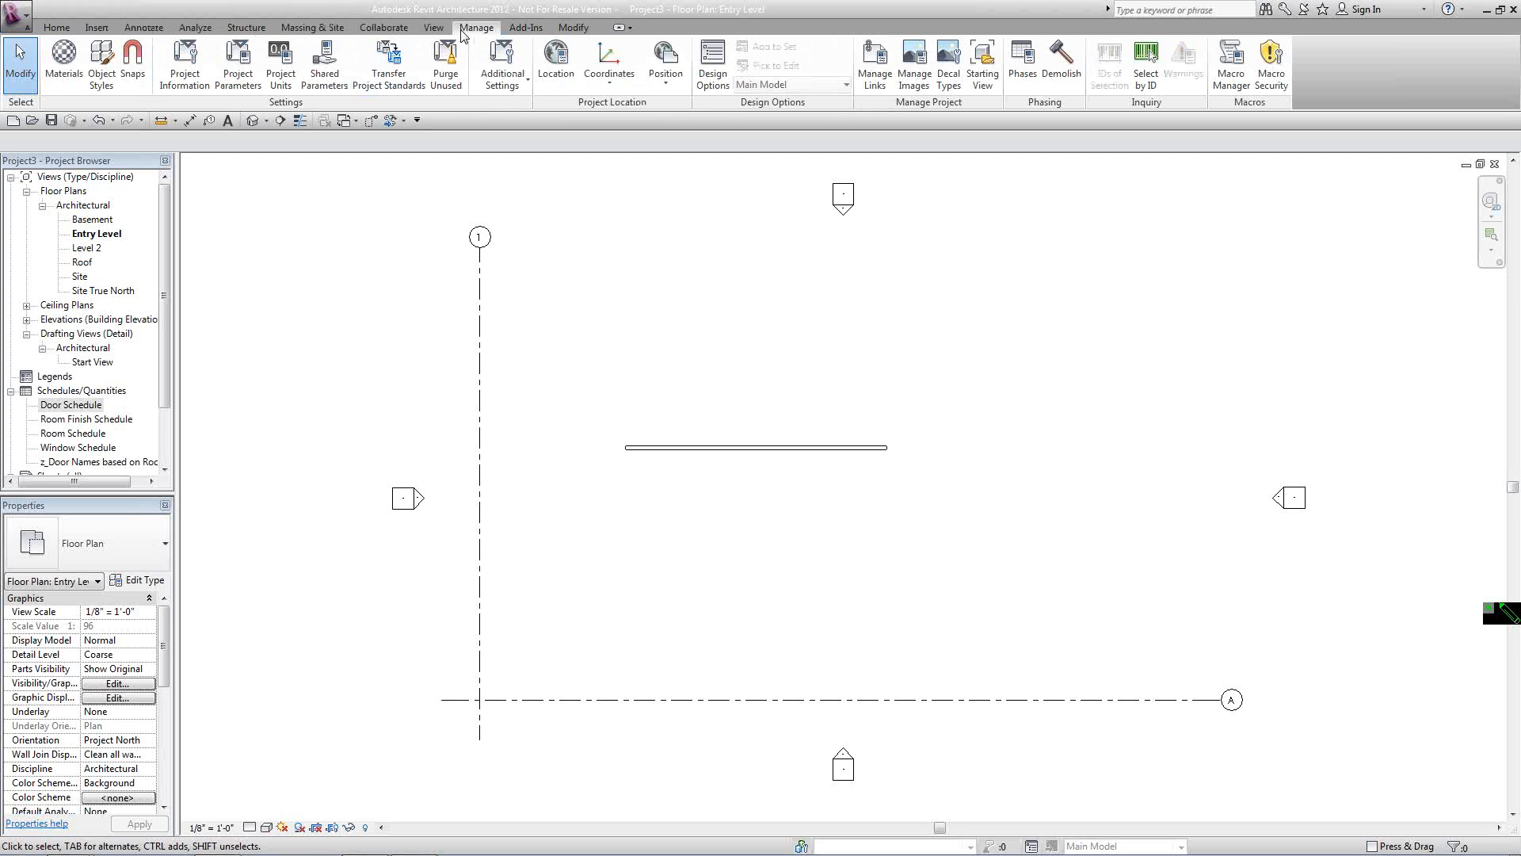
click(503, 78)
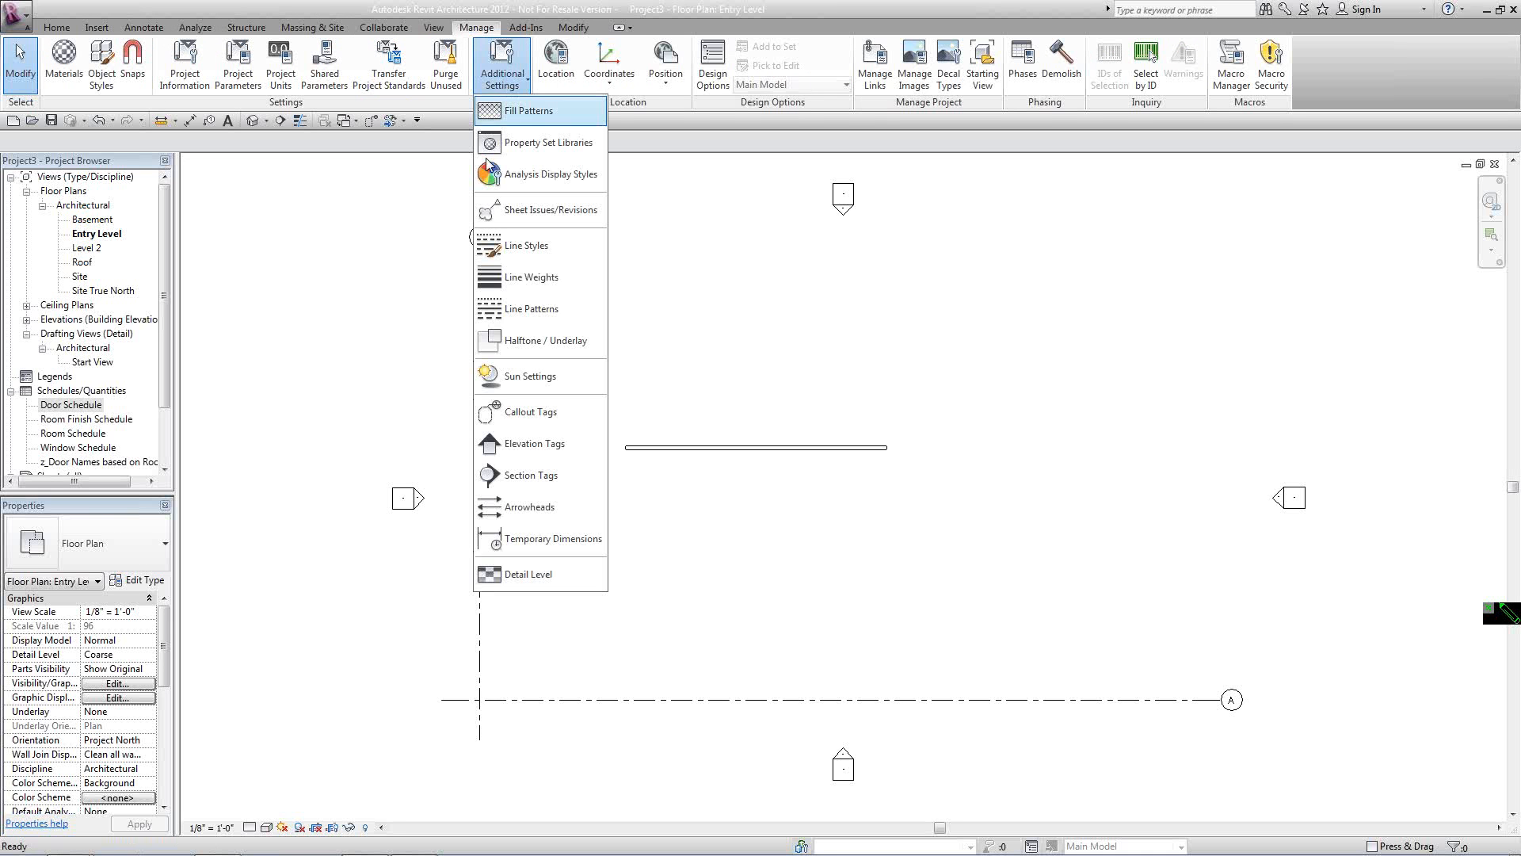
click(511, 545)
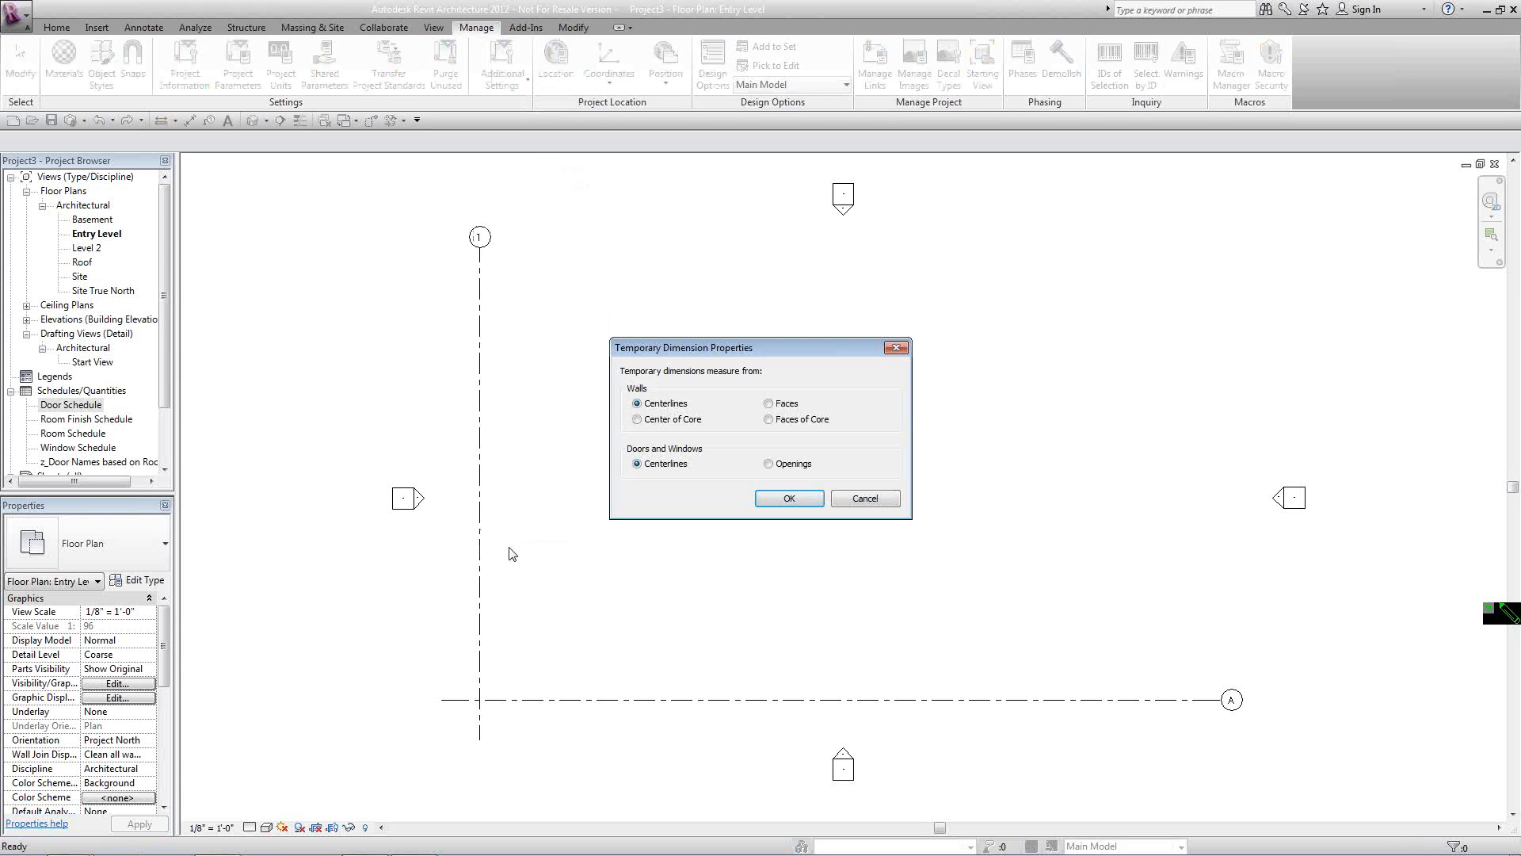
drag(665, 347, 530, 274)
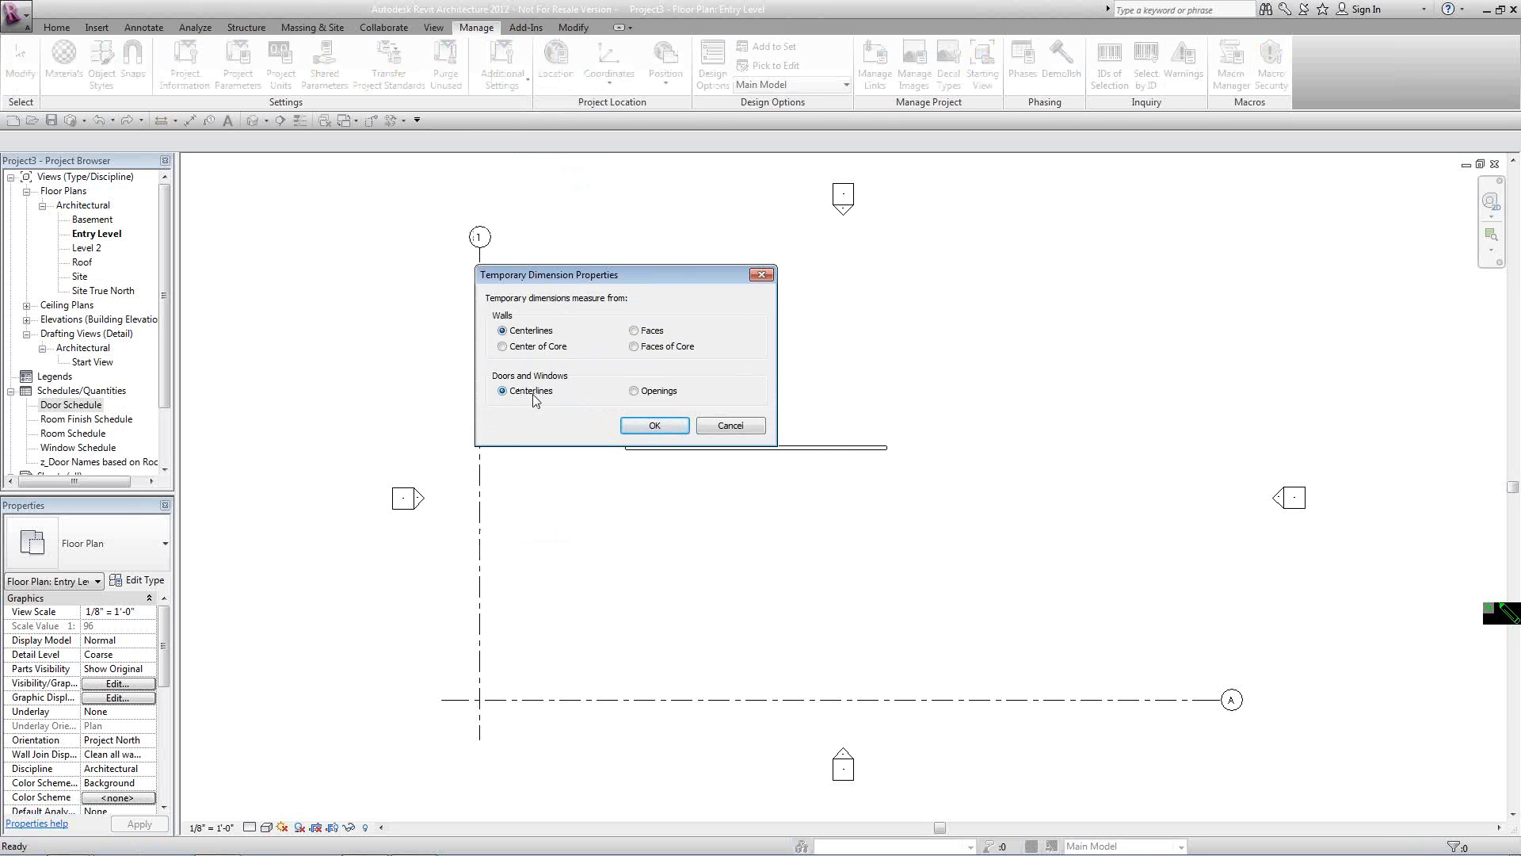
click(634, 391)
click(653, 427)
Place a tagged Single-Flush 36" x 84" door in the horizontal wall, centred about 12' from its left end, and select it.
click(57, 27)
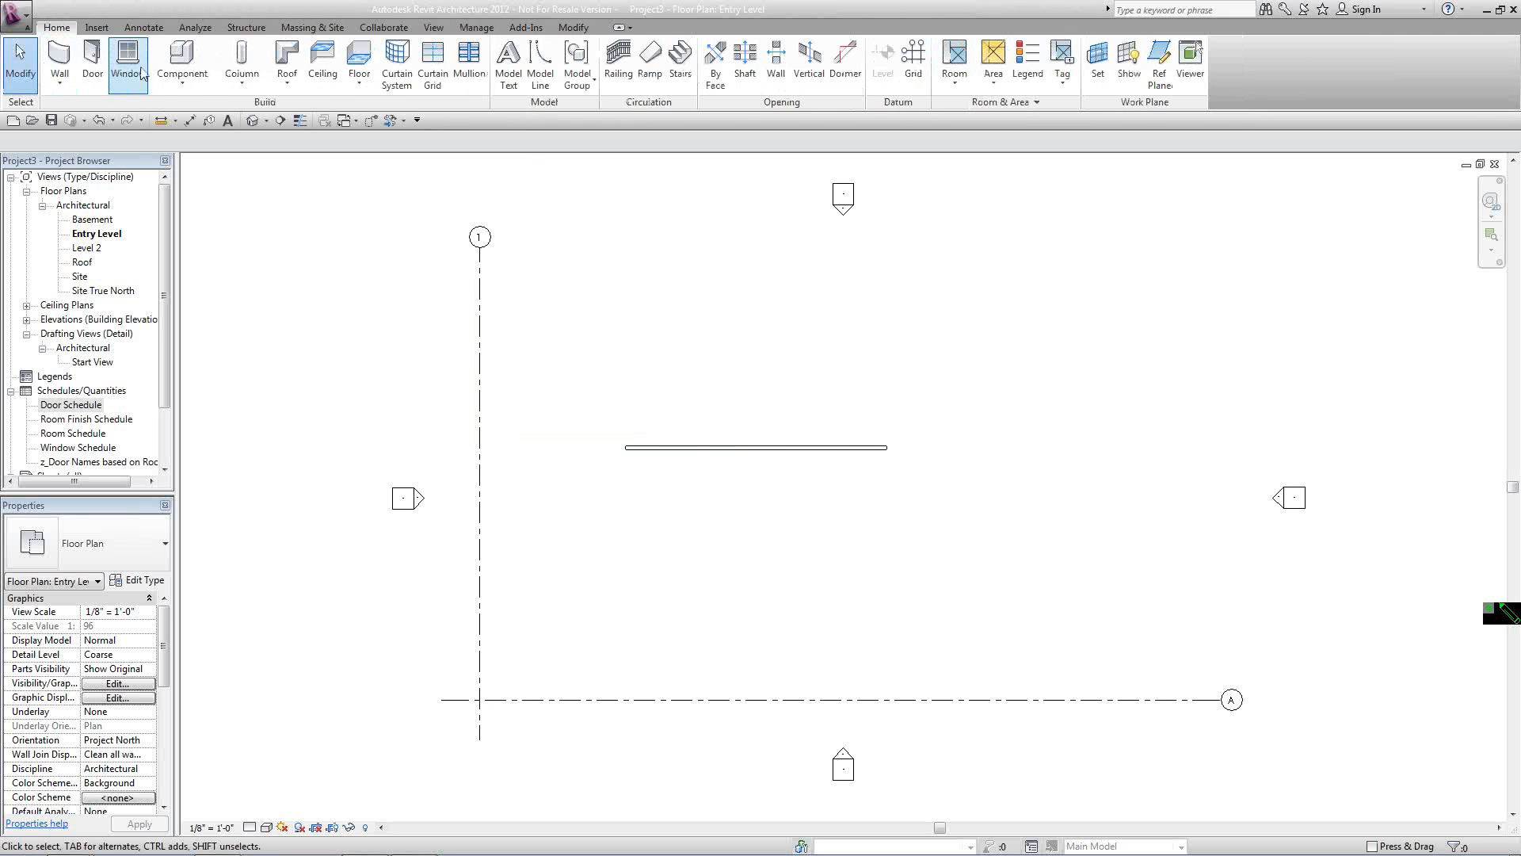
click(92, 63)
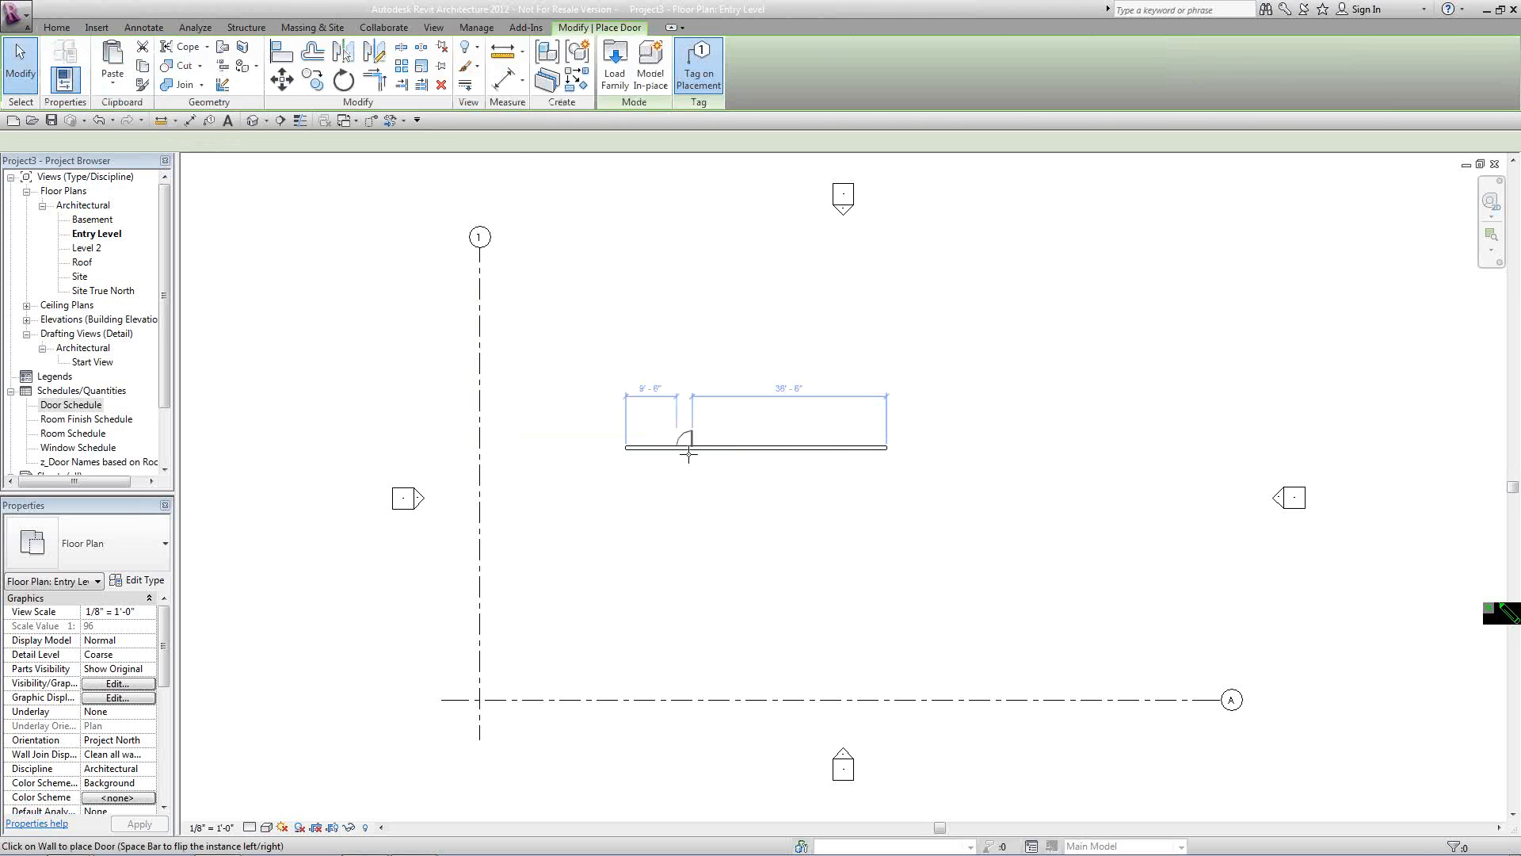
scroll(752, 527, up, 2)
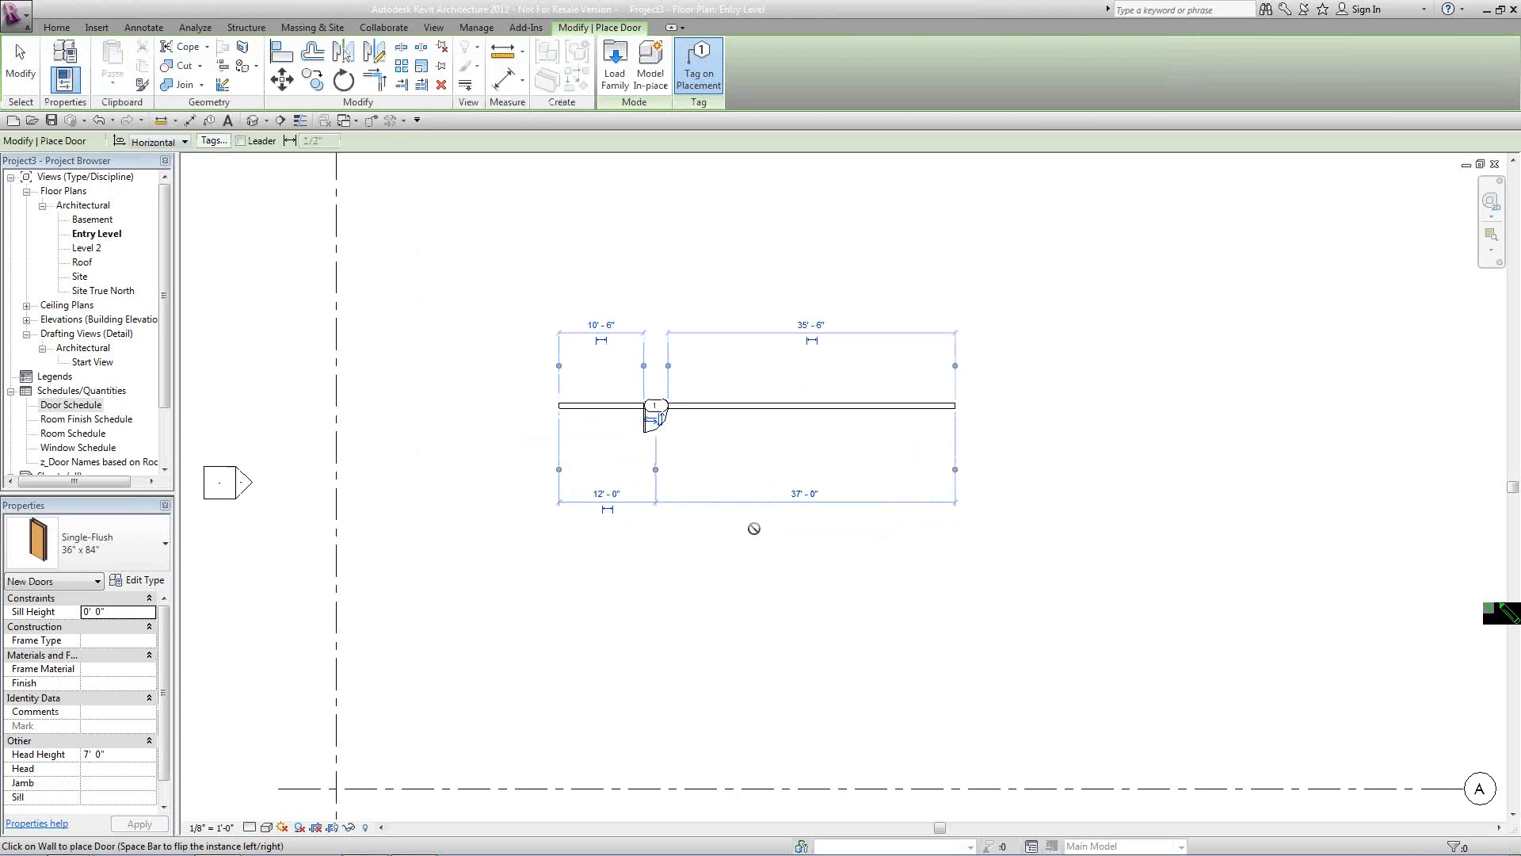
click(750, 526)
key(Escape)
key(Escape)
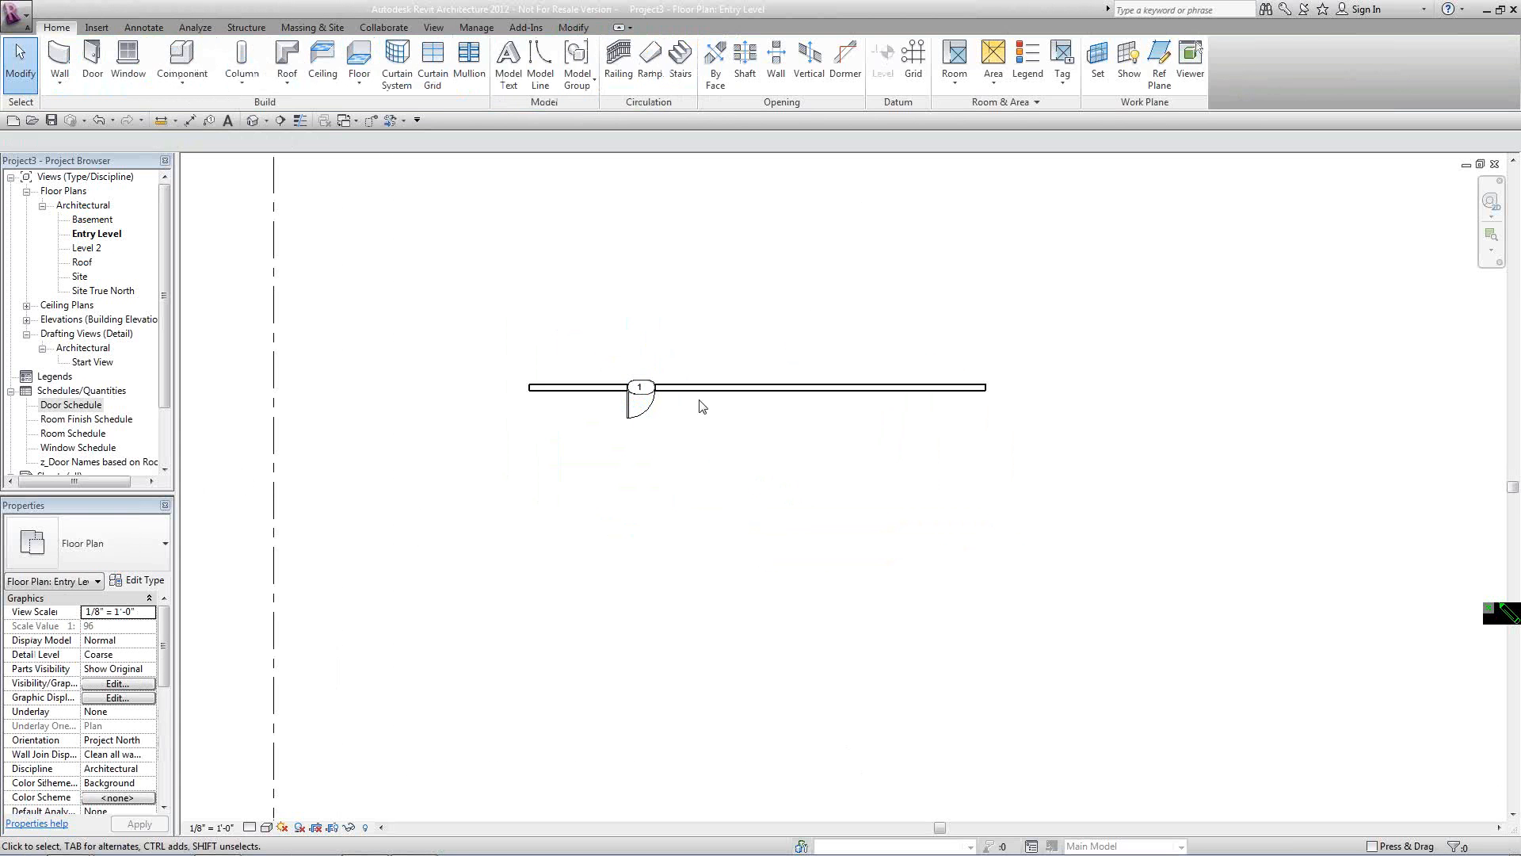
click(642, 405)
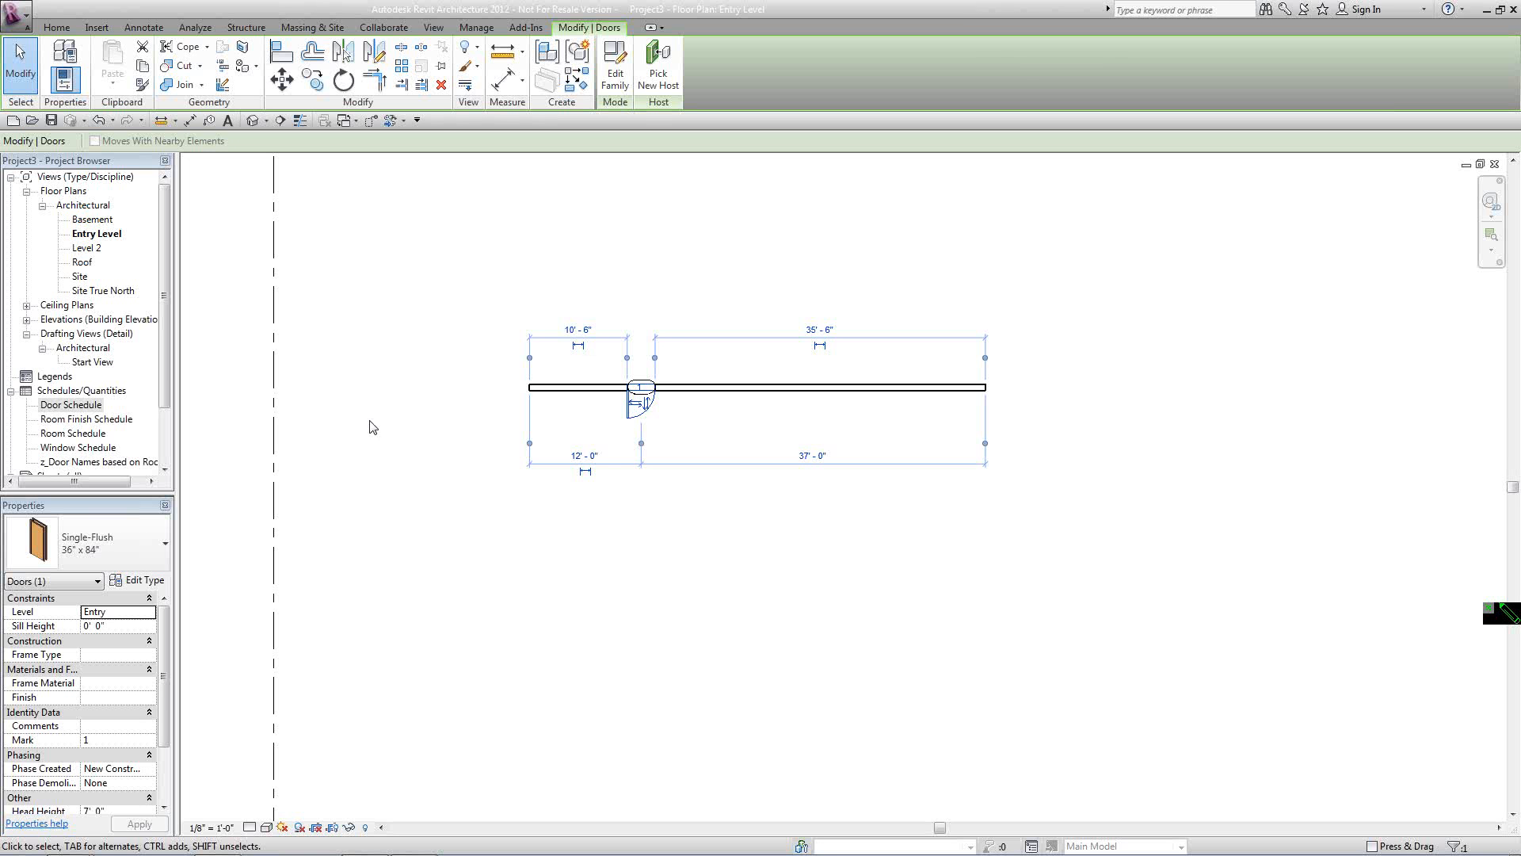
Draw a Working Section line just below the door, looking up toward the wall.
click(475, 28)
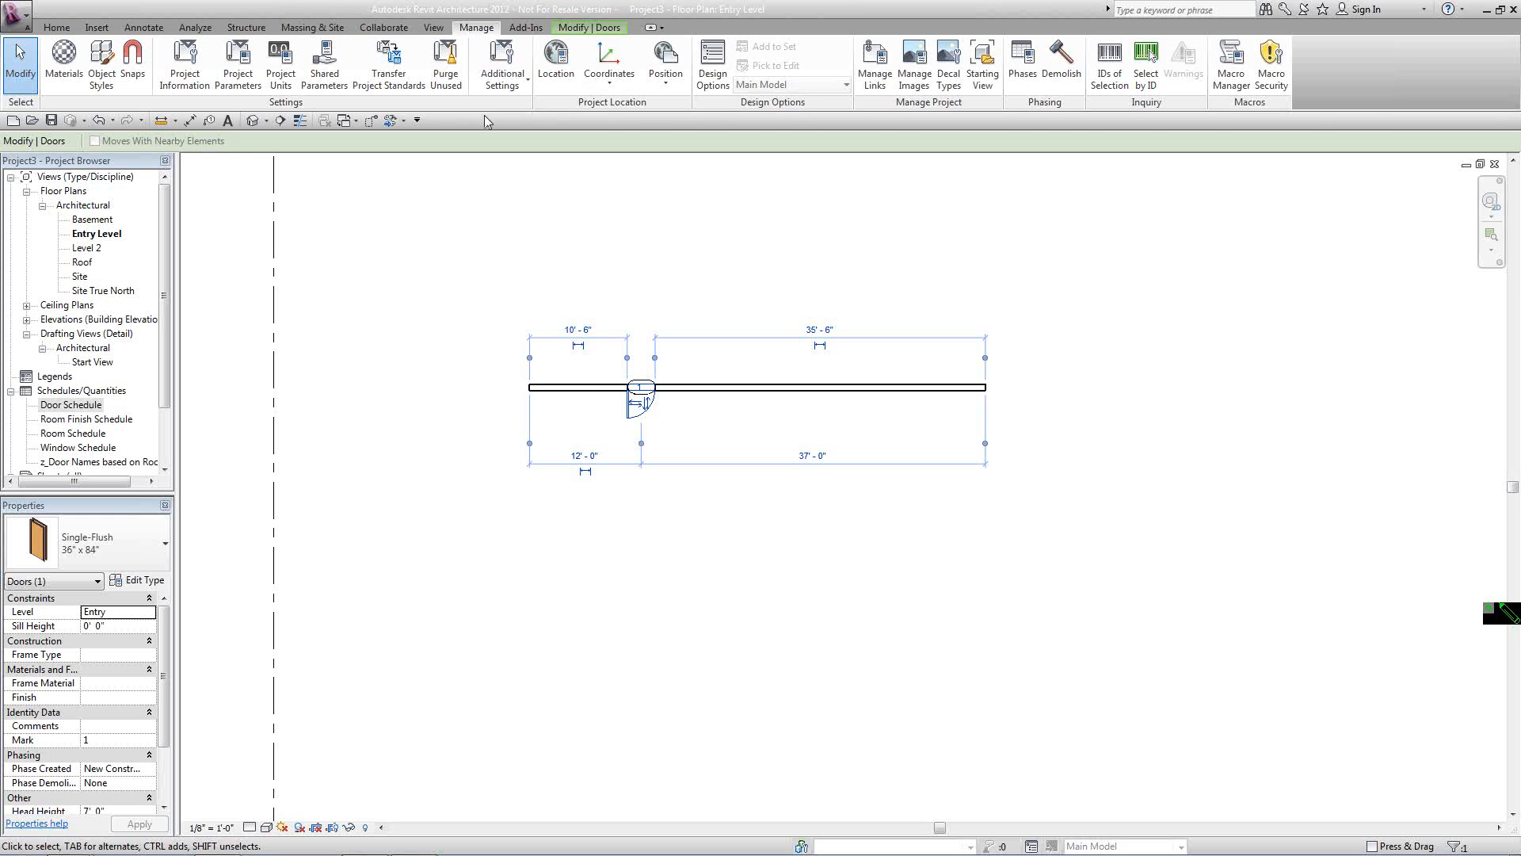
click(502, 72)
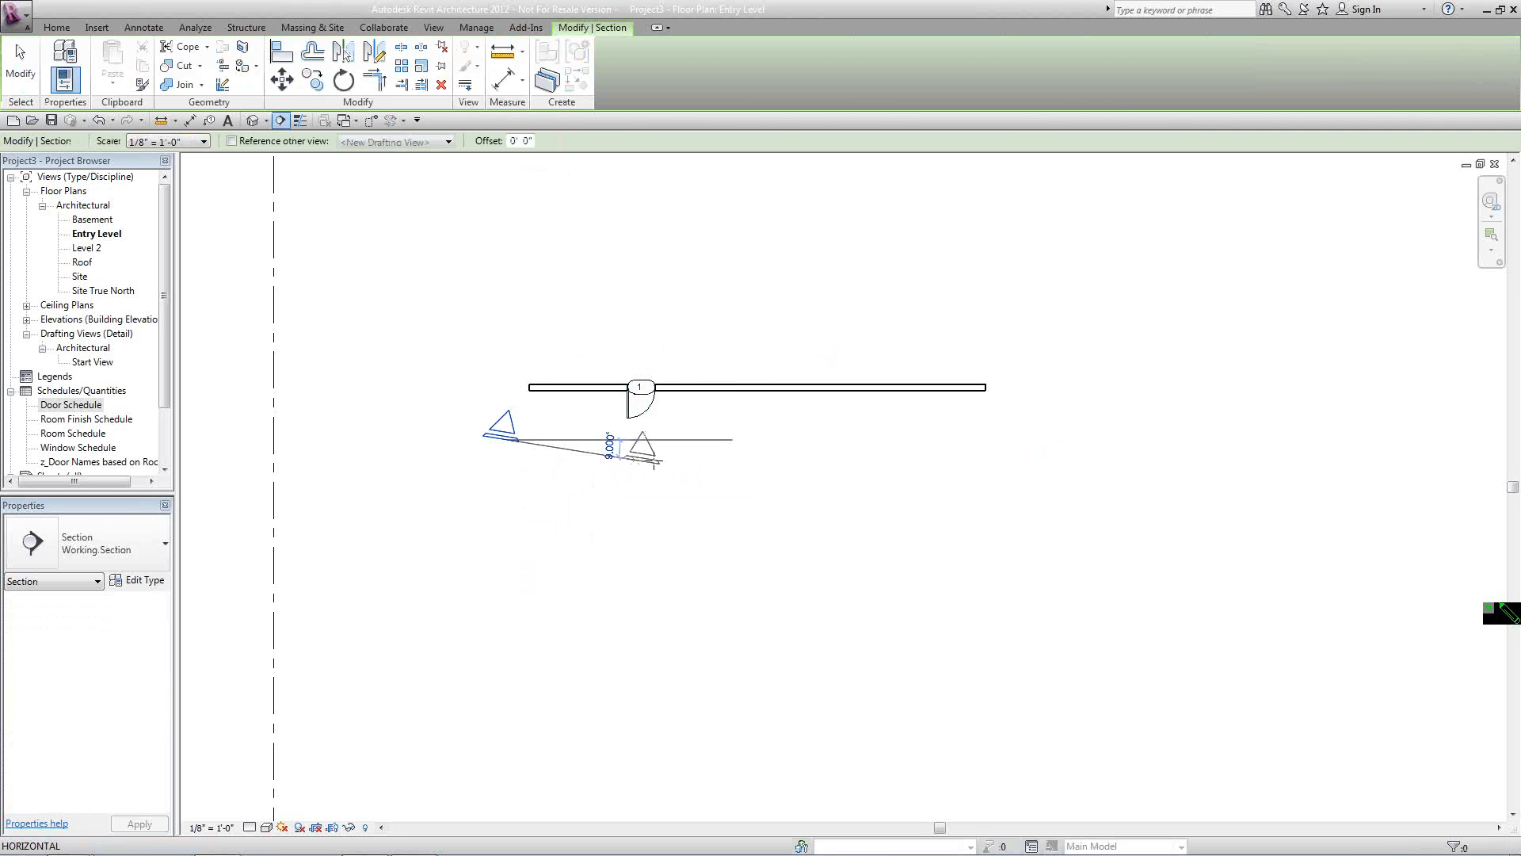
click(519, 440)
click(672, 440)
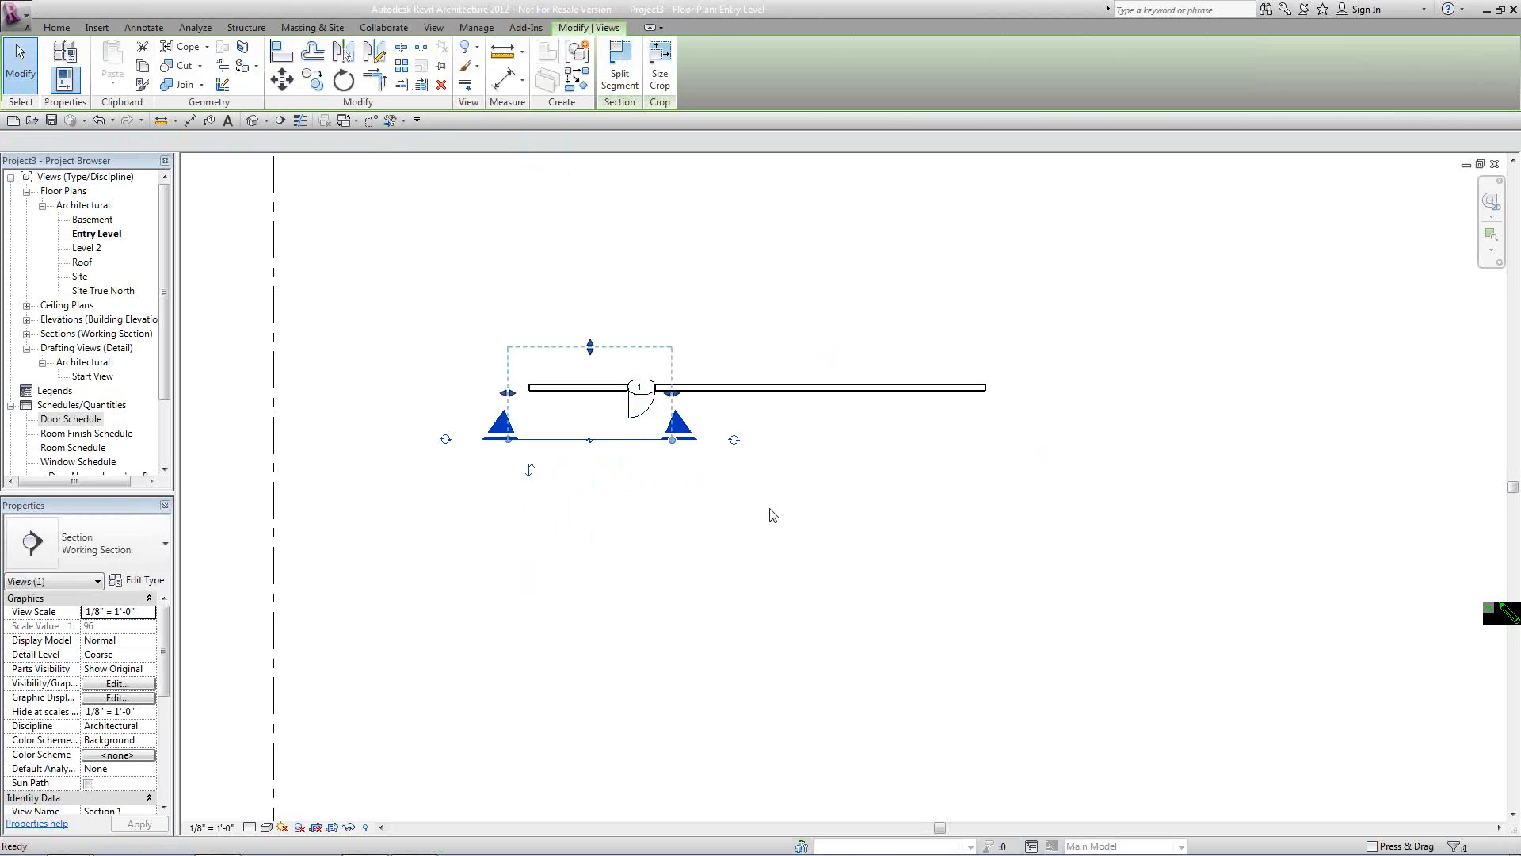
key(Escape)
key(Escape)
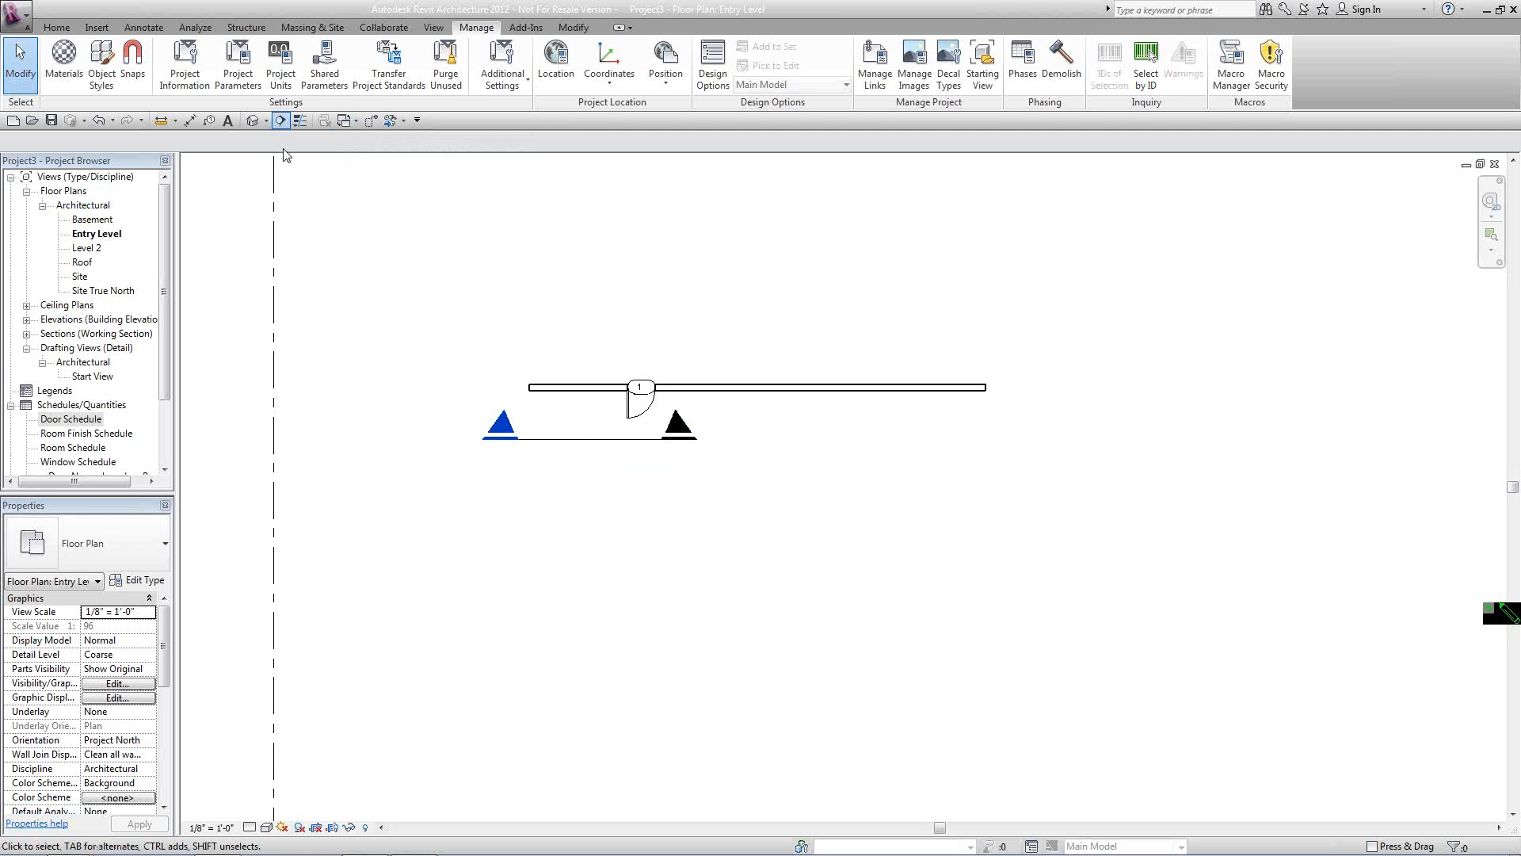
Draw a Wall Section line below the working section, and expand the Wall Section and Working Section groups in the project's view list.
click(279, 119)
click(121, 537)
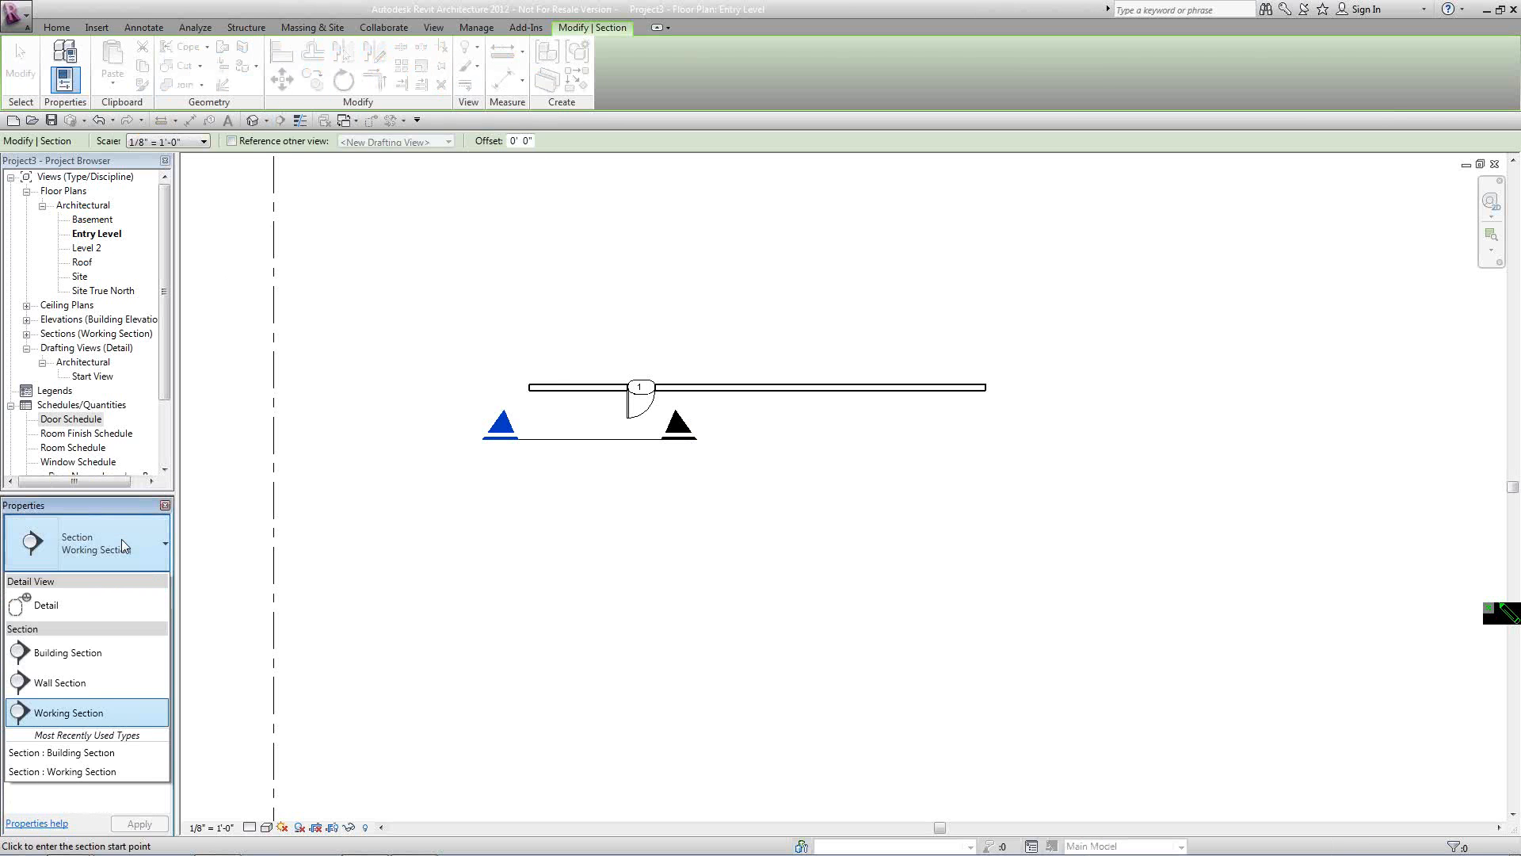
click(89, 689)
click(638, 500)
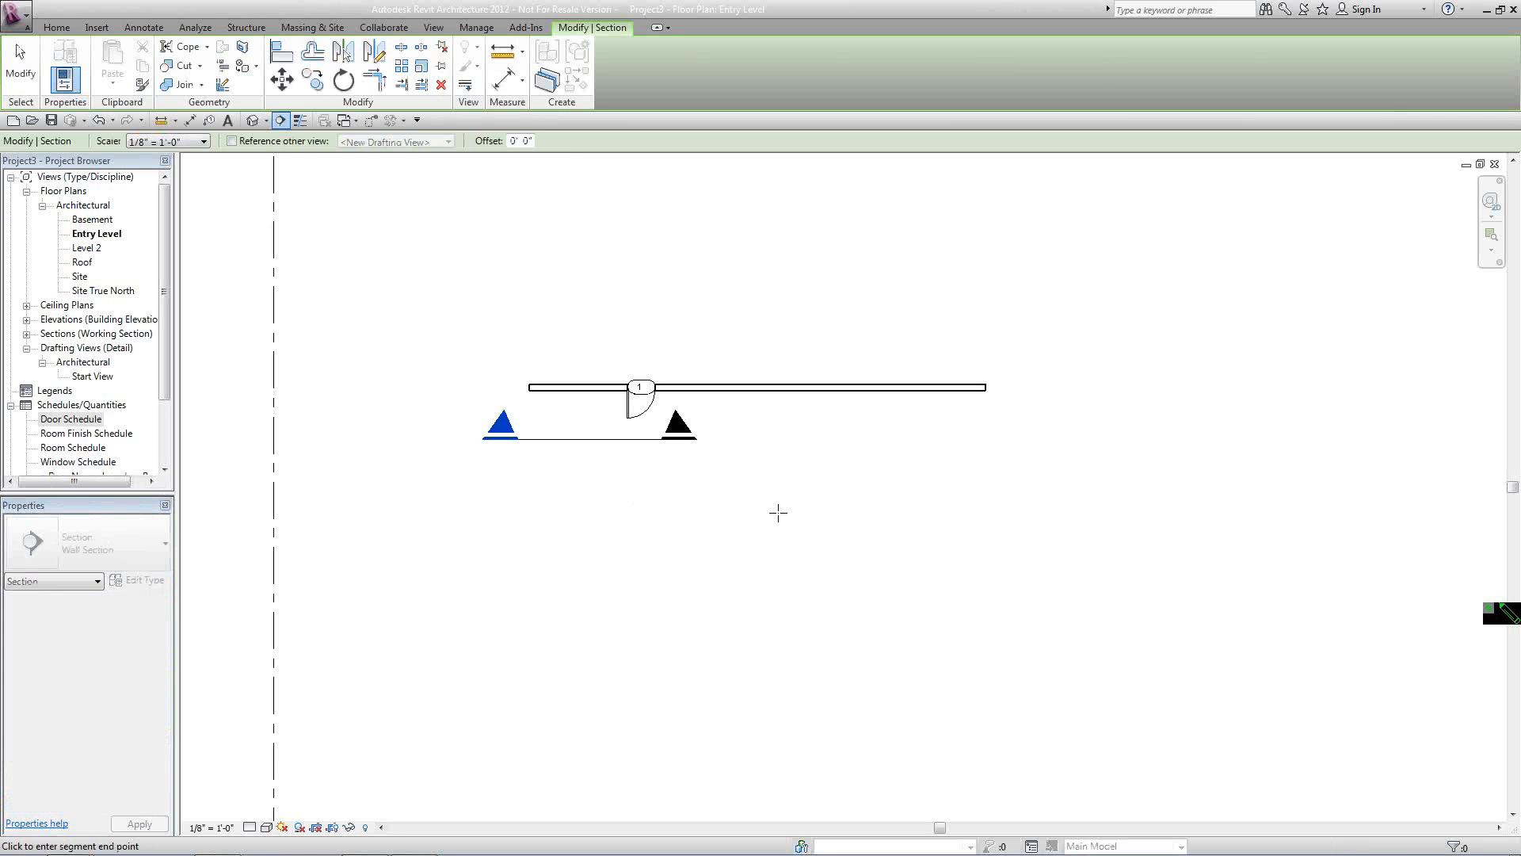
click(838, 504)
key(Escape)
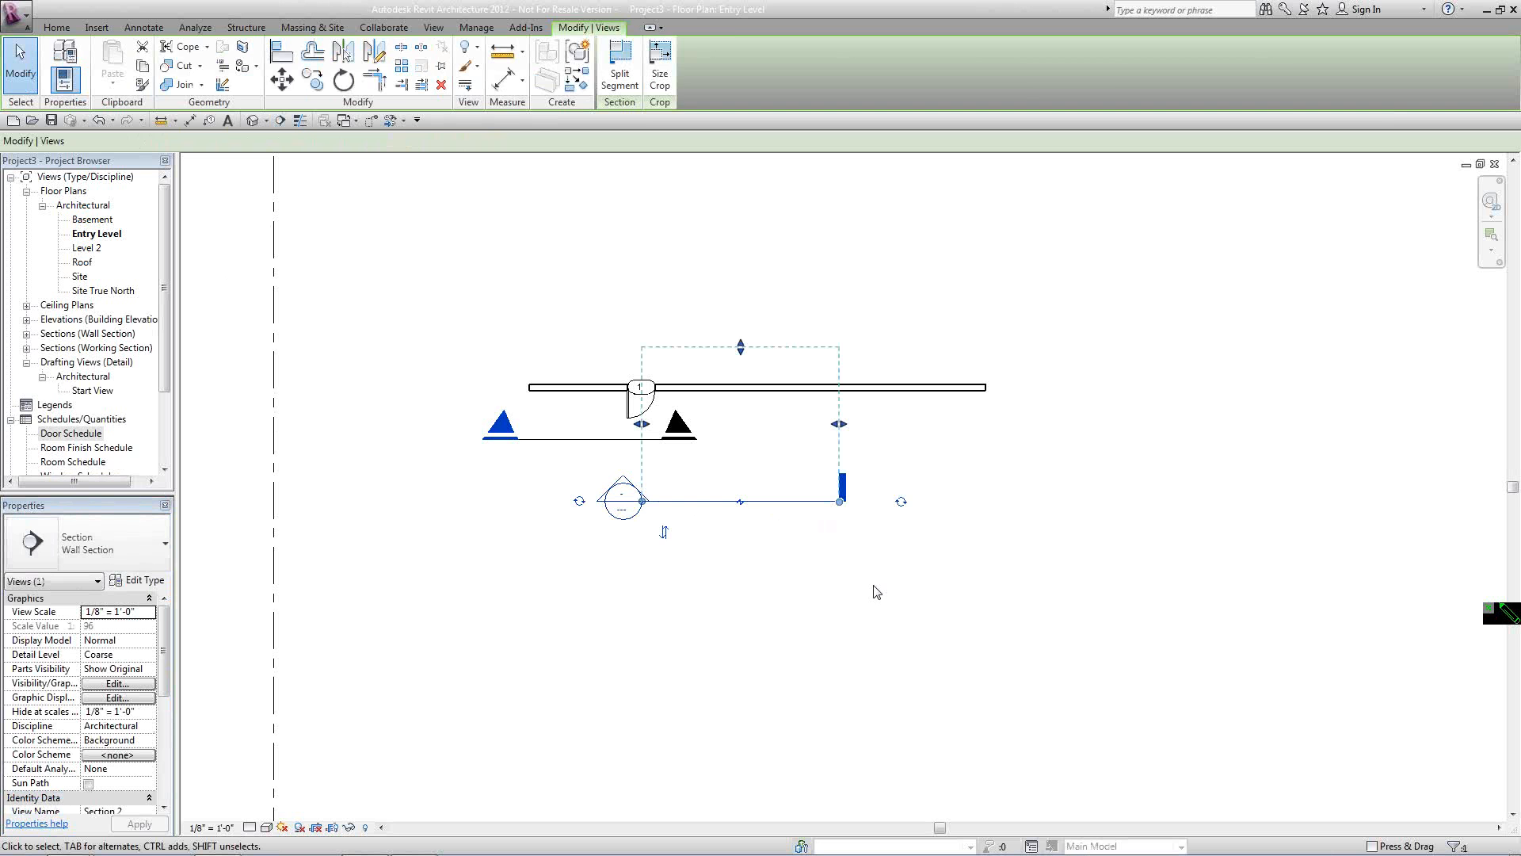
key(Escape)
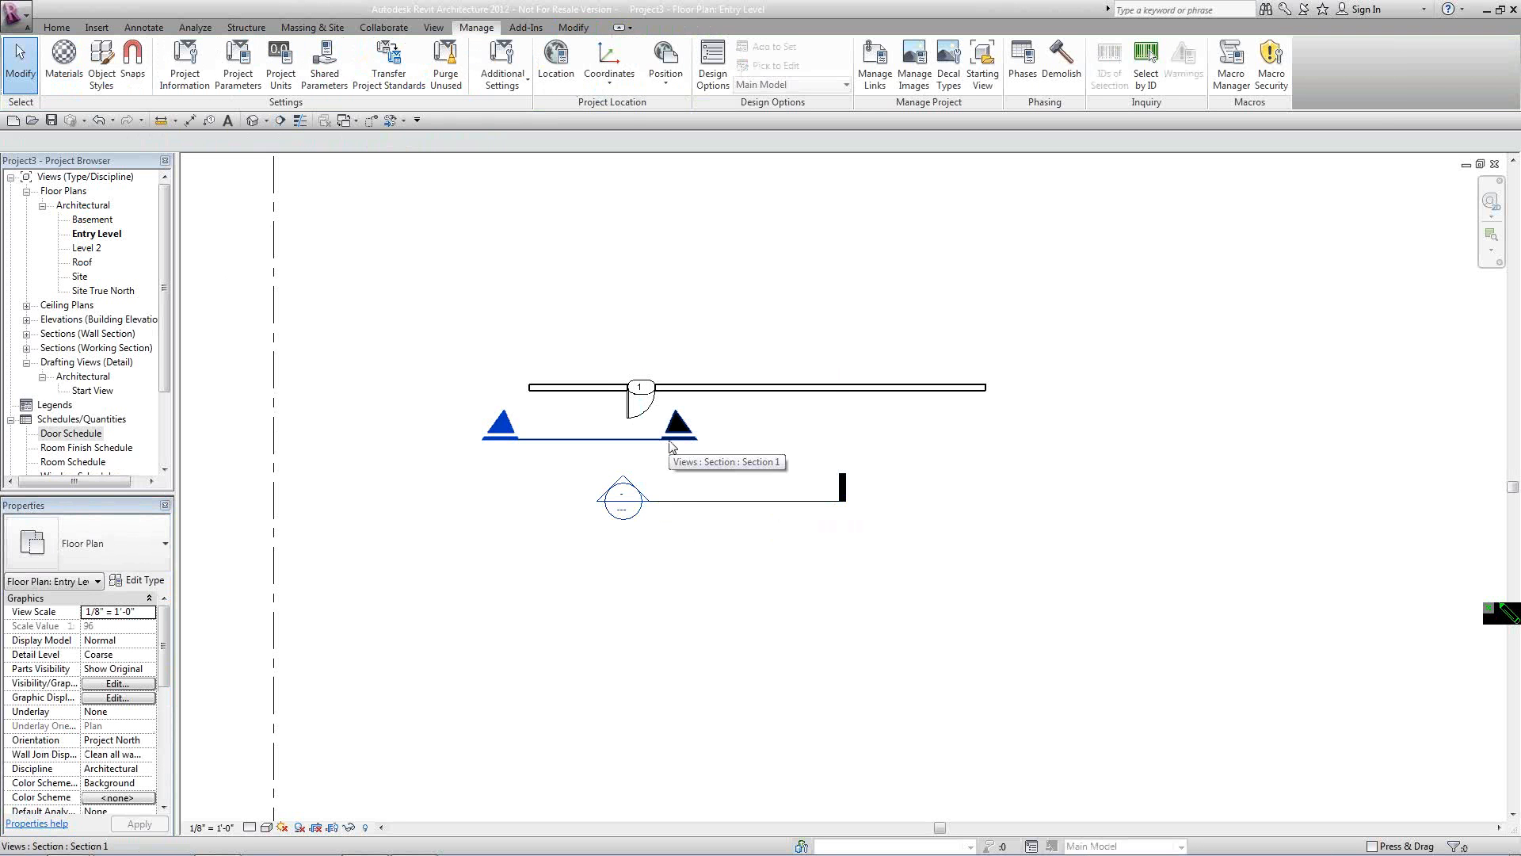
click(26, 347)
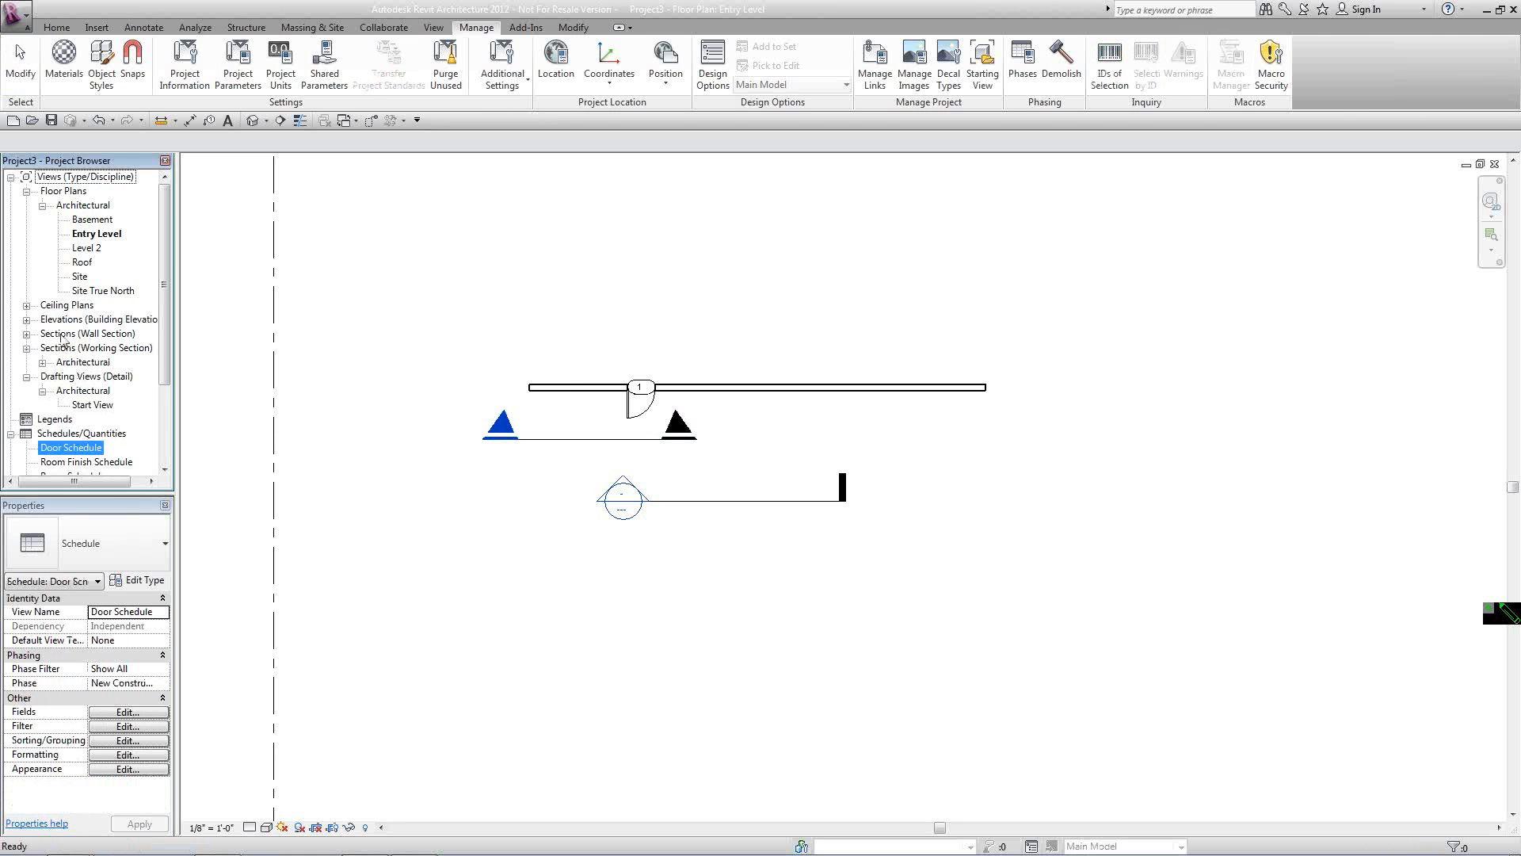
click(27, 334)
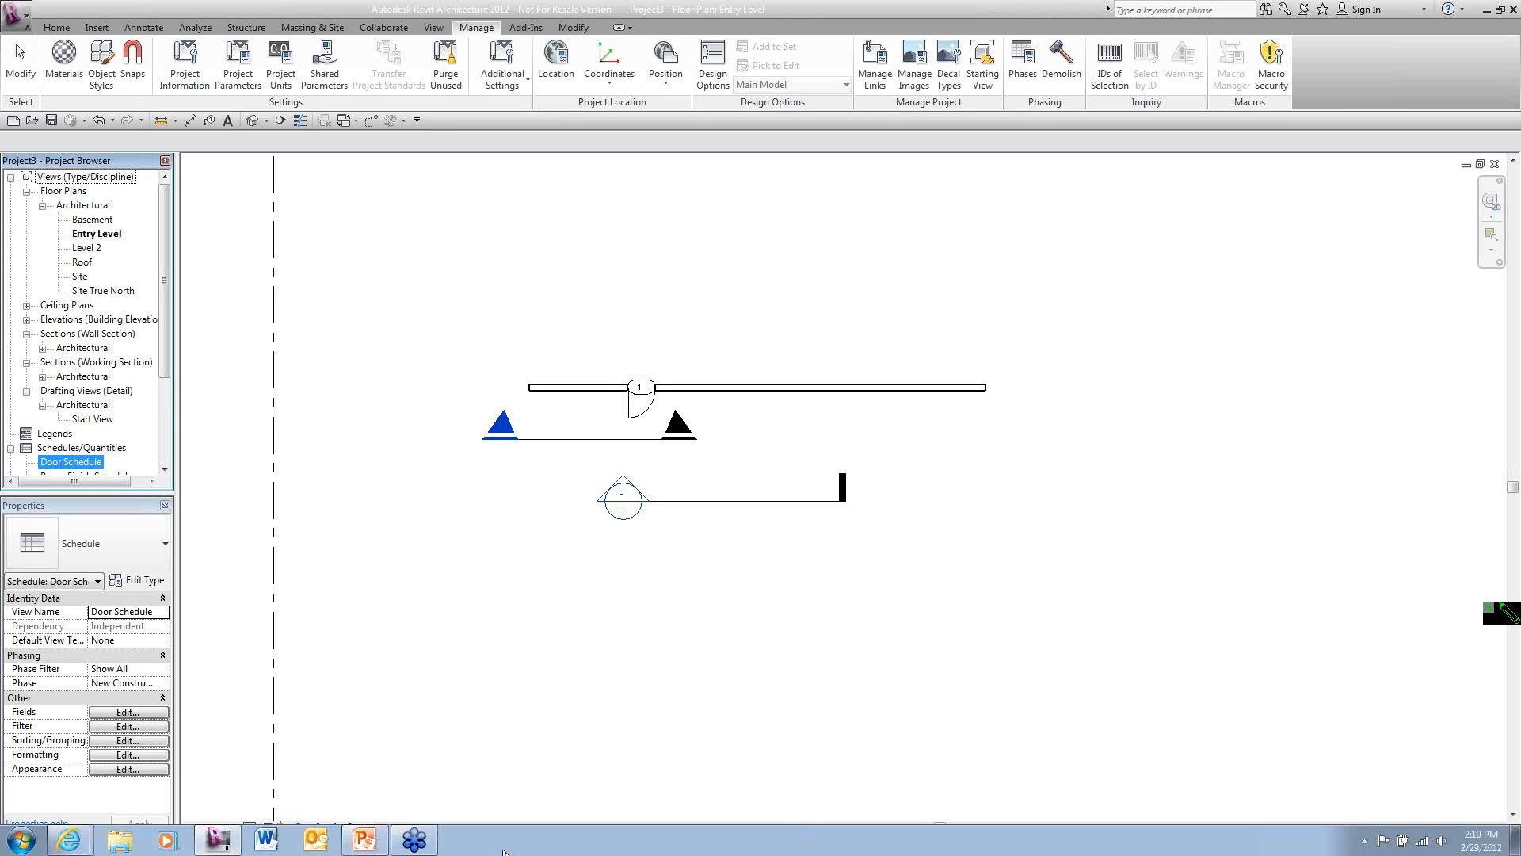
Switch to PowerPoint, run the slide show from the current slide and advance to the Tips for Templates slide.
click(361, 842)
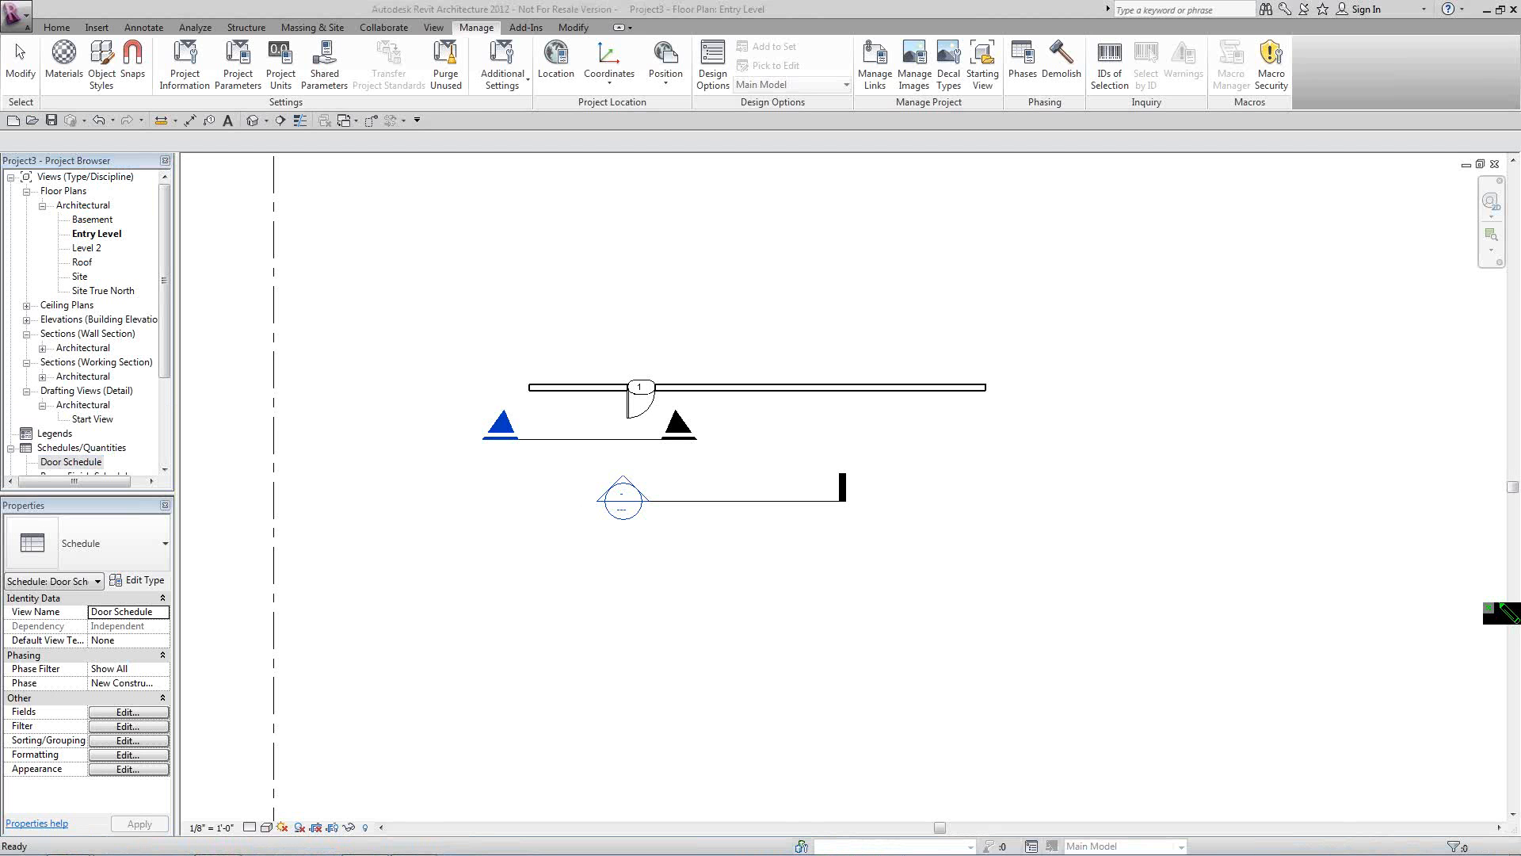
key(shift+F5)
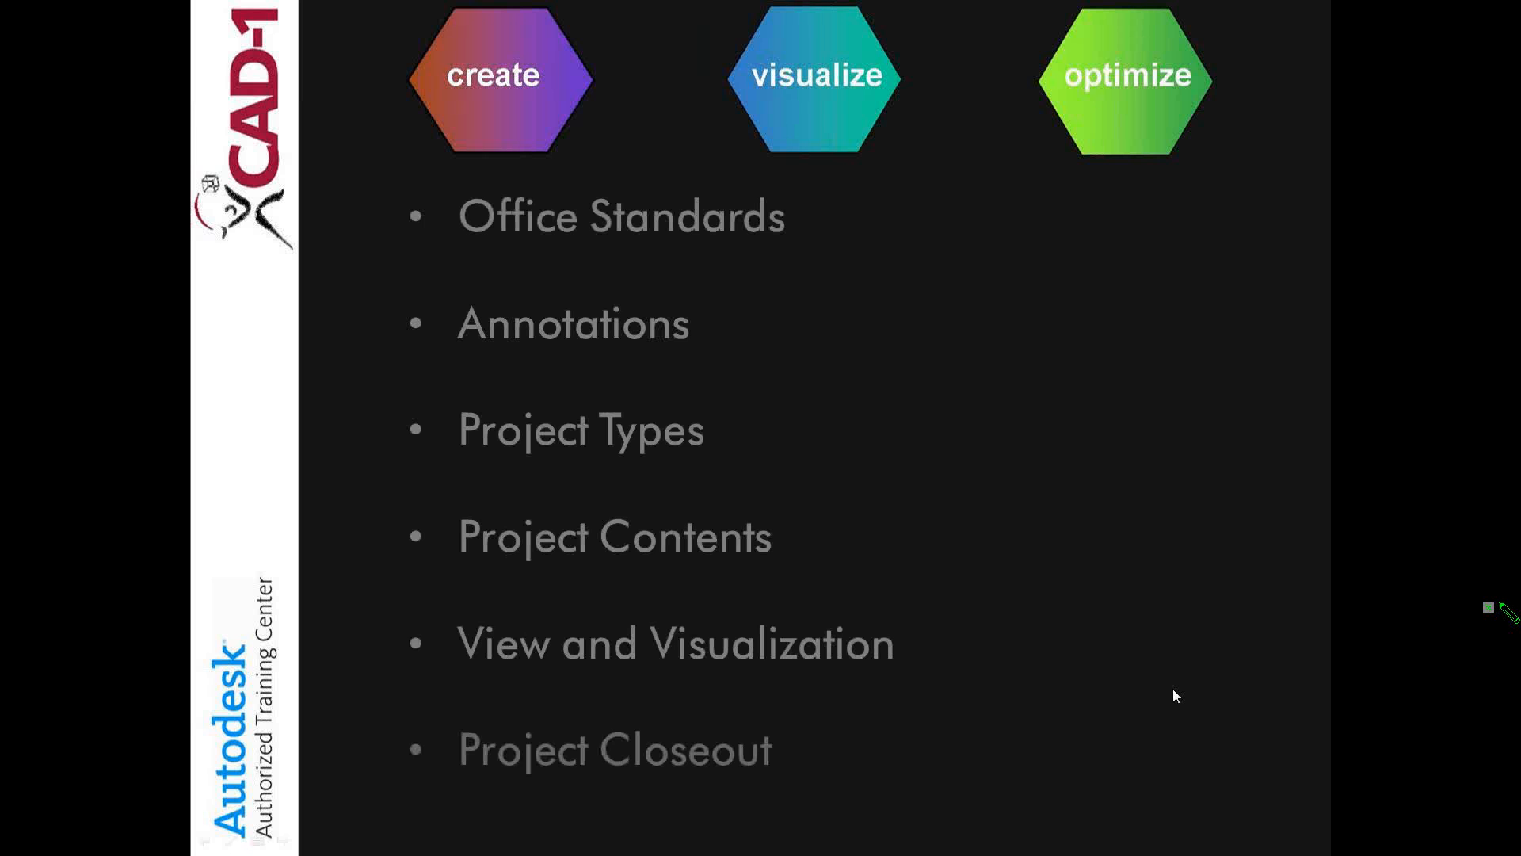
click(1173, 688)
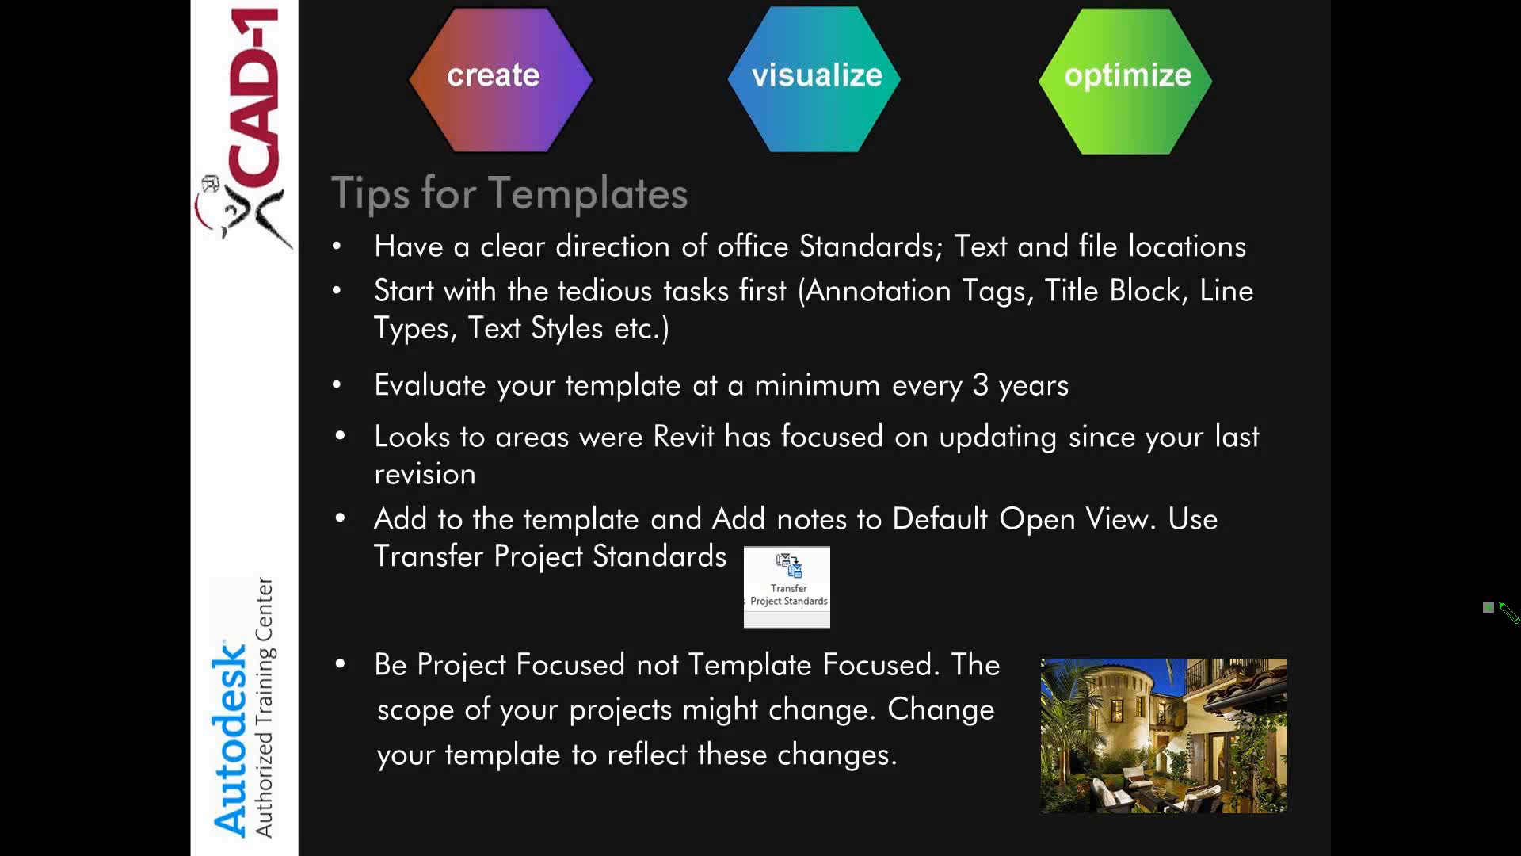
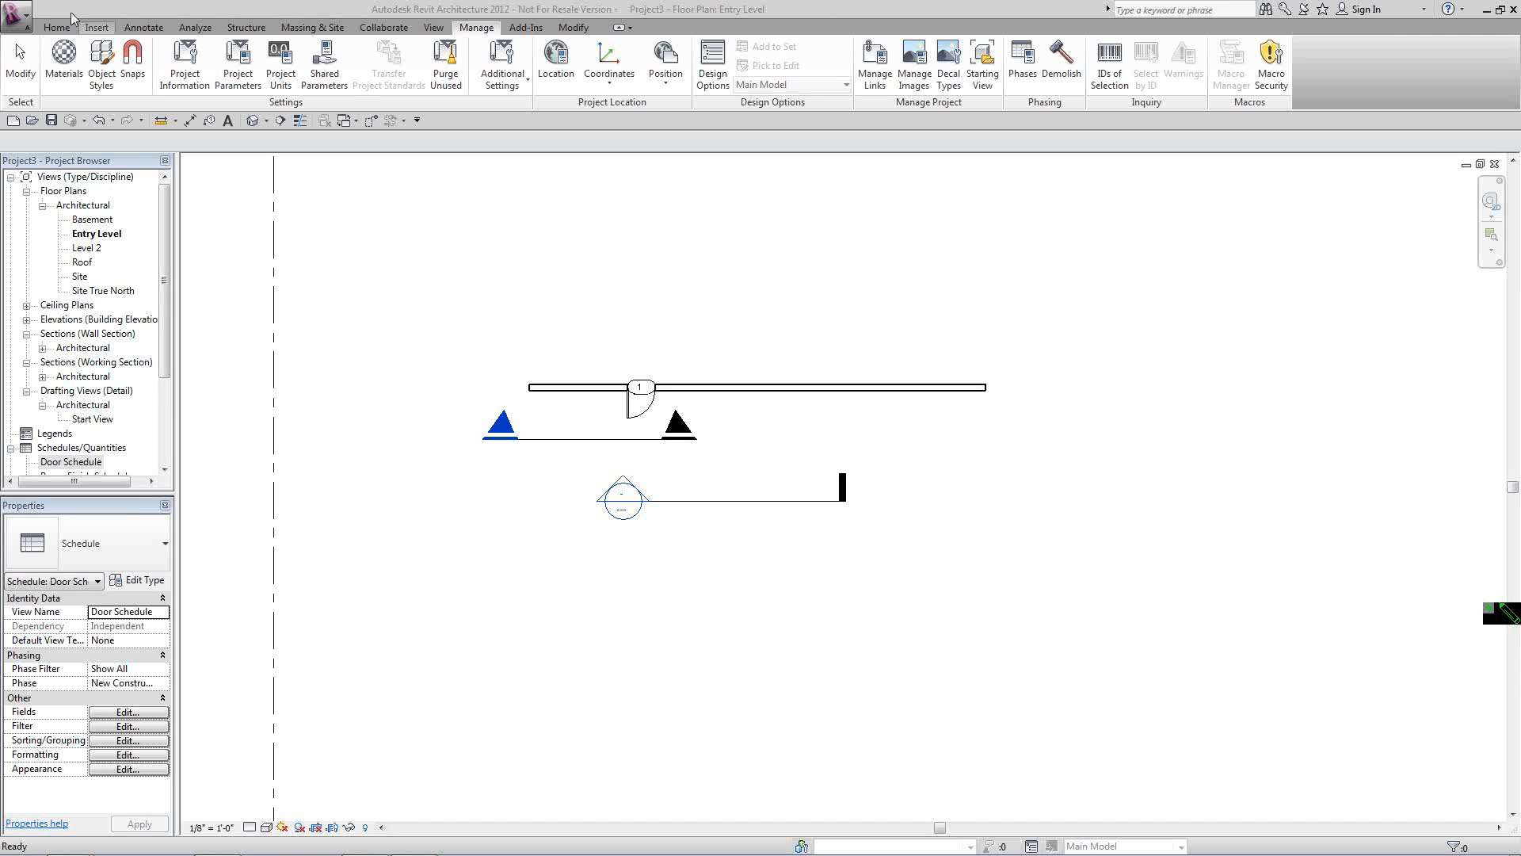
Open the print setup, review its Default paper, zoom, appearance and hide options, and leave it without changes.
click(26, 24)
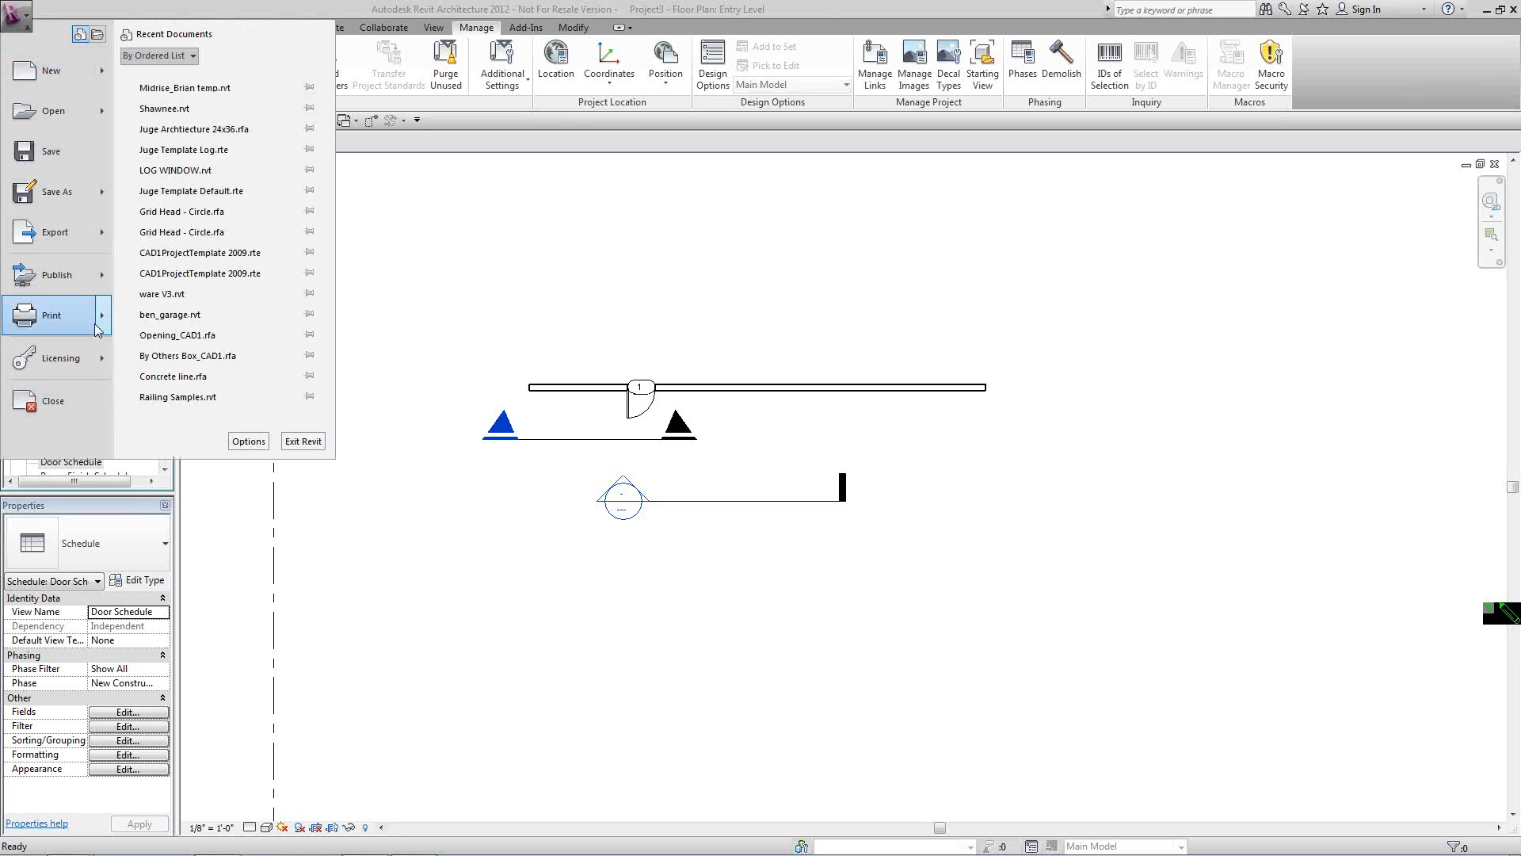
mouse_move(104, 327)
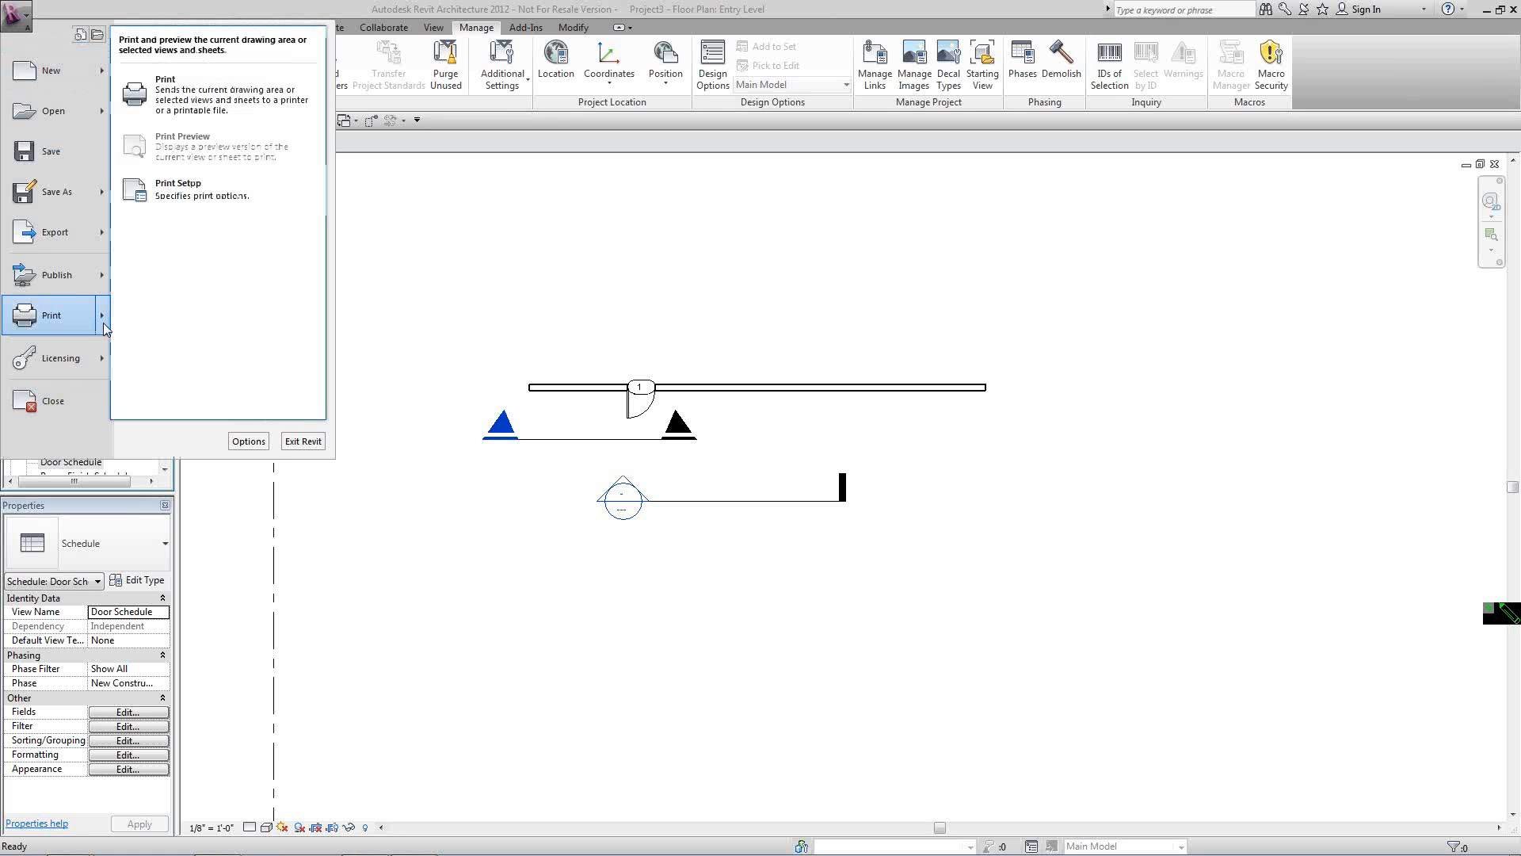
click(165, 191)
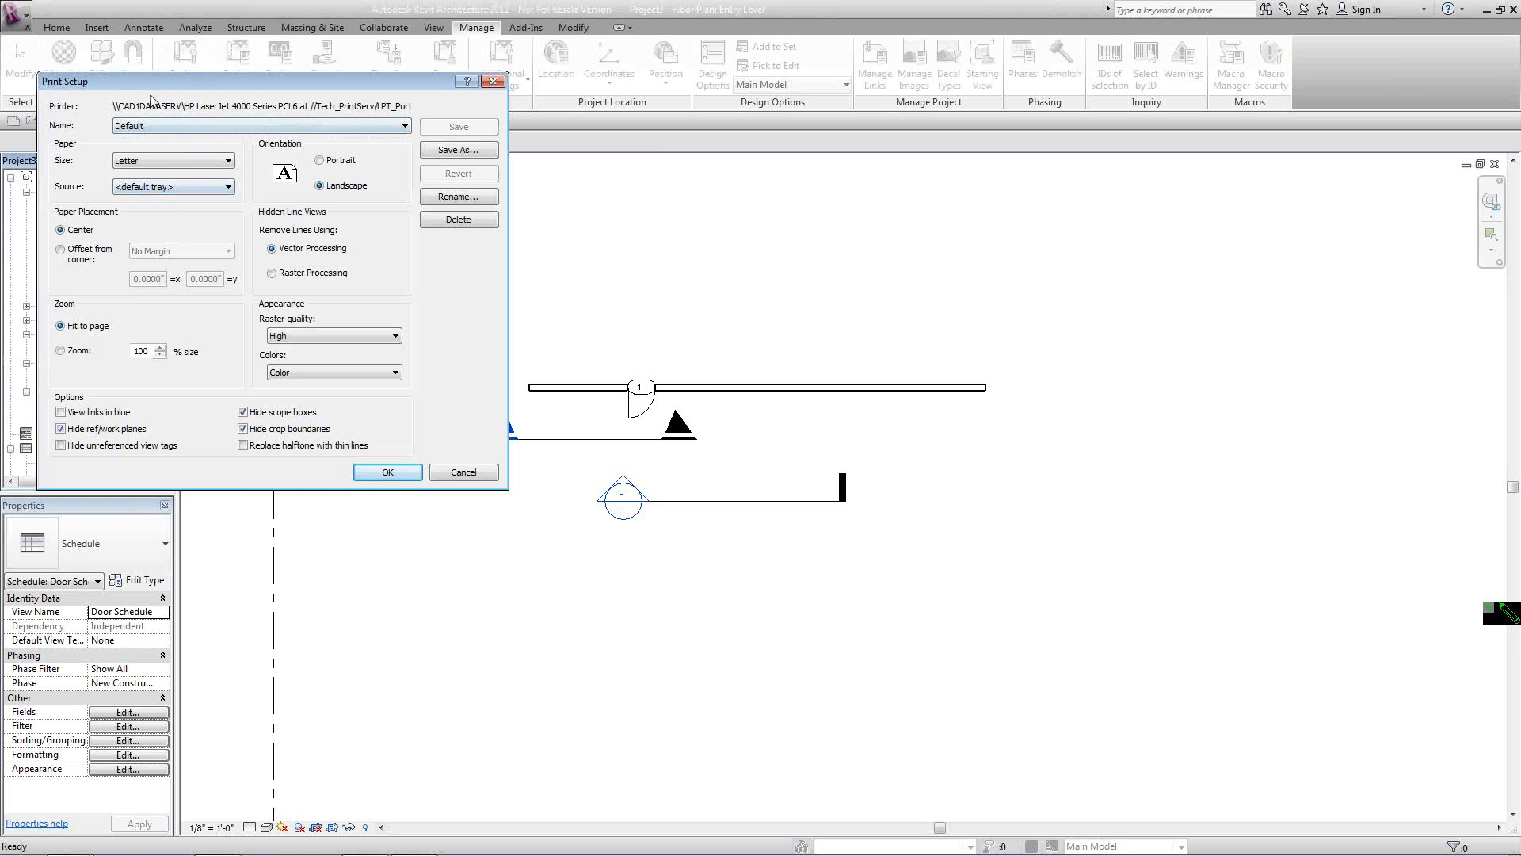
drag(150, 83, 353, 198)
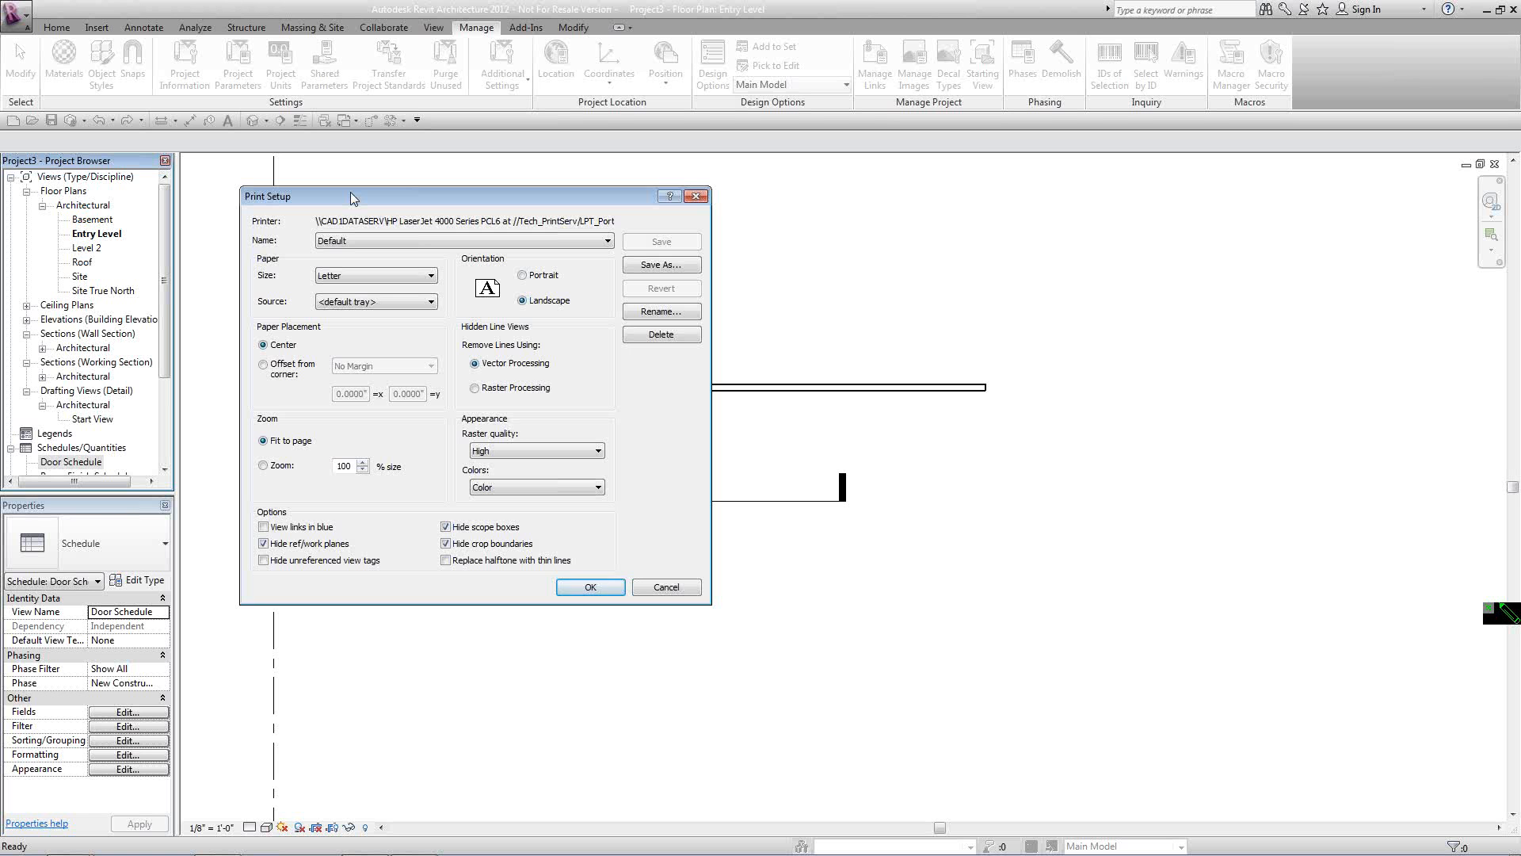
click(648, 585)
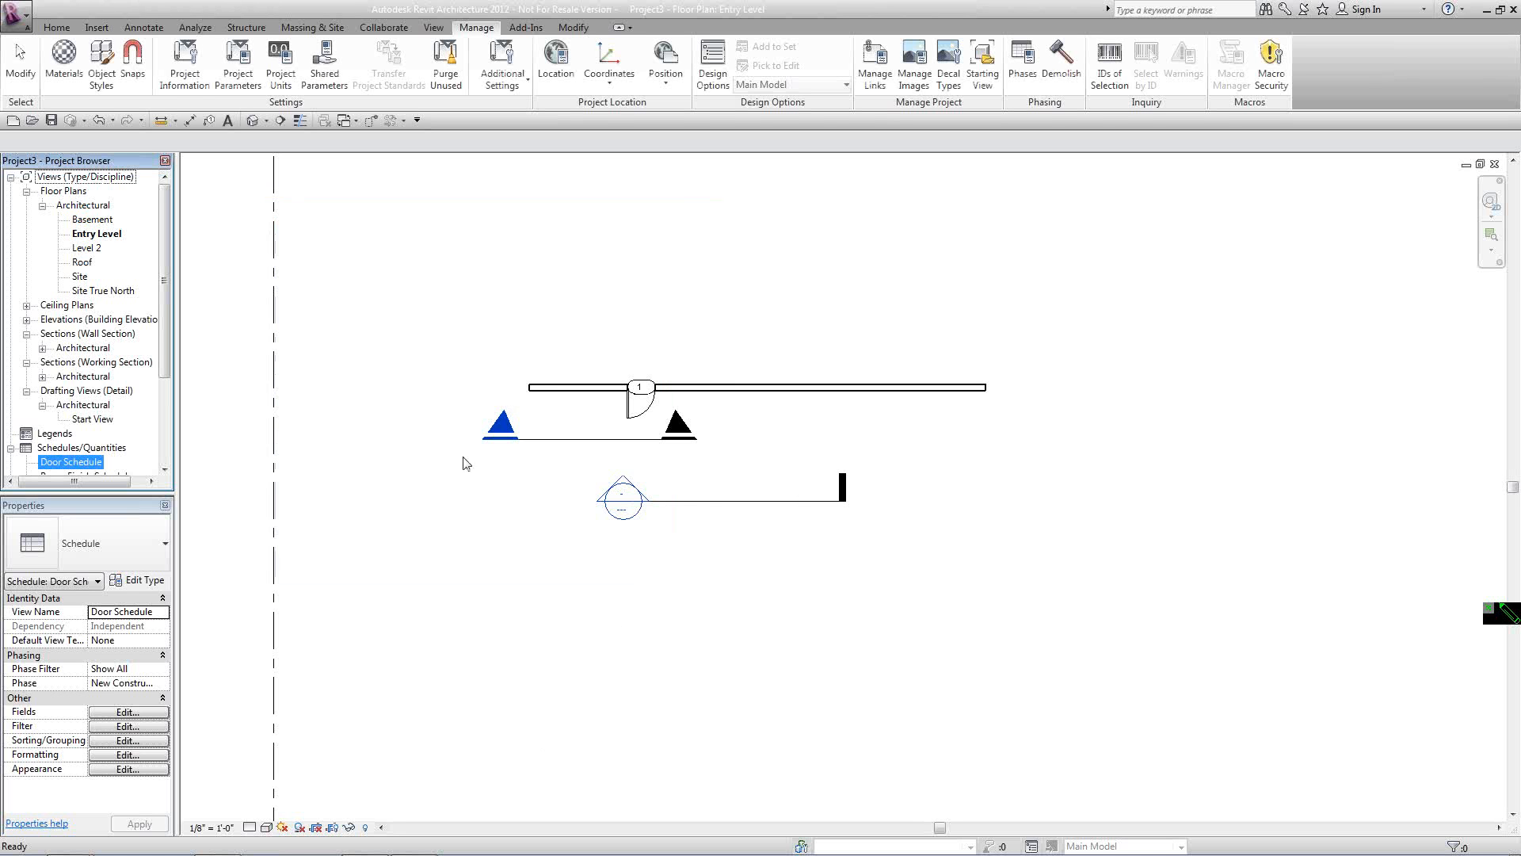
Open the Print dialog and examine which views and sheets can be included in a view/sheet set.
click(16, 11)
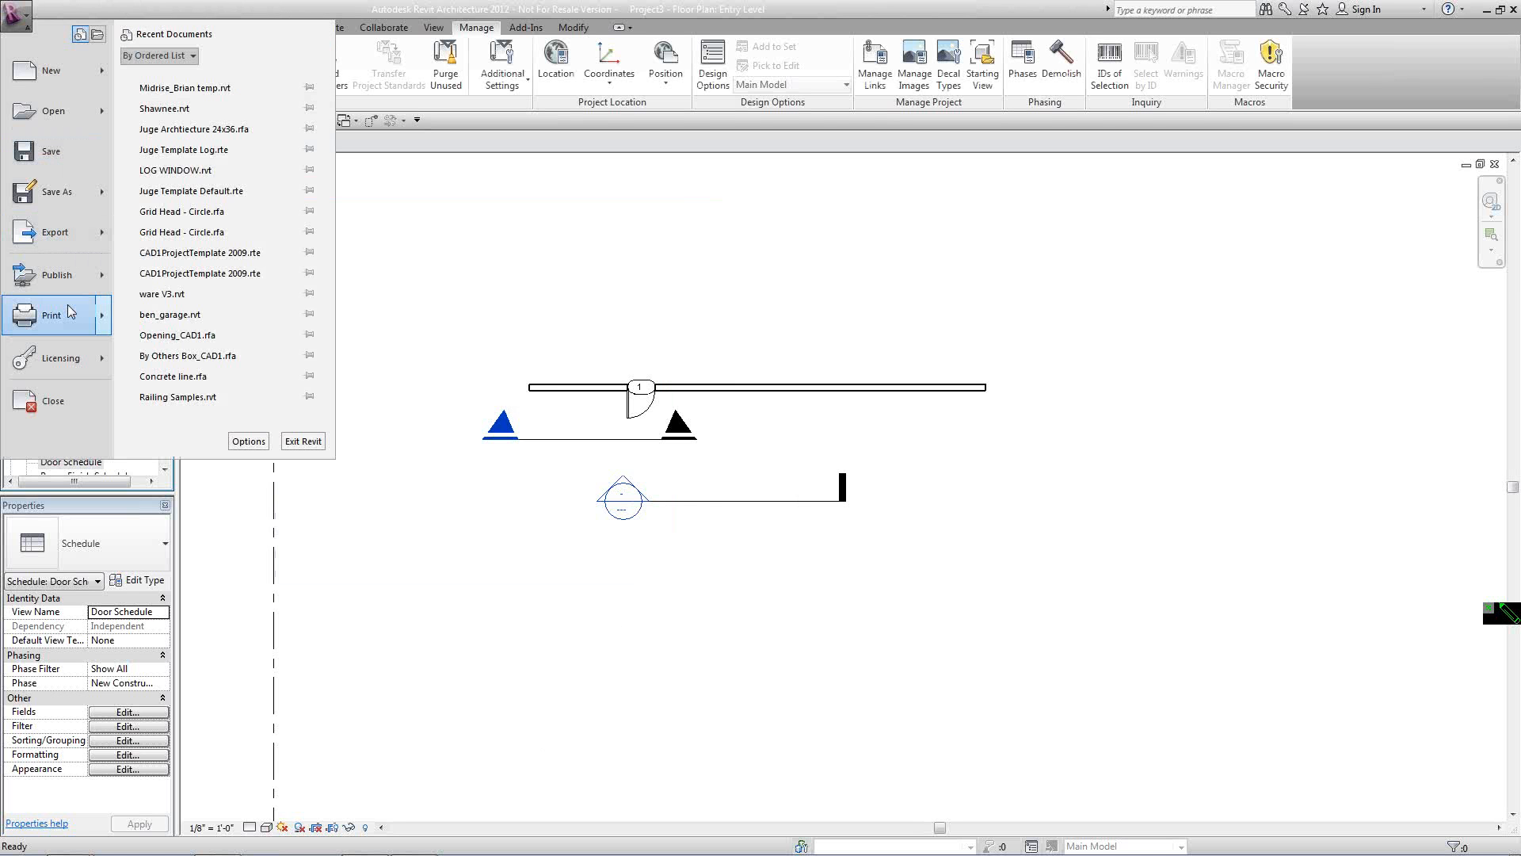
mouse_move(106, 328)
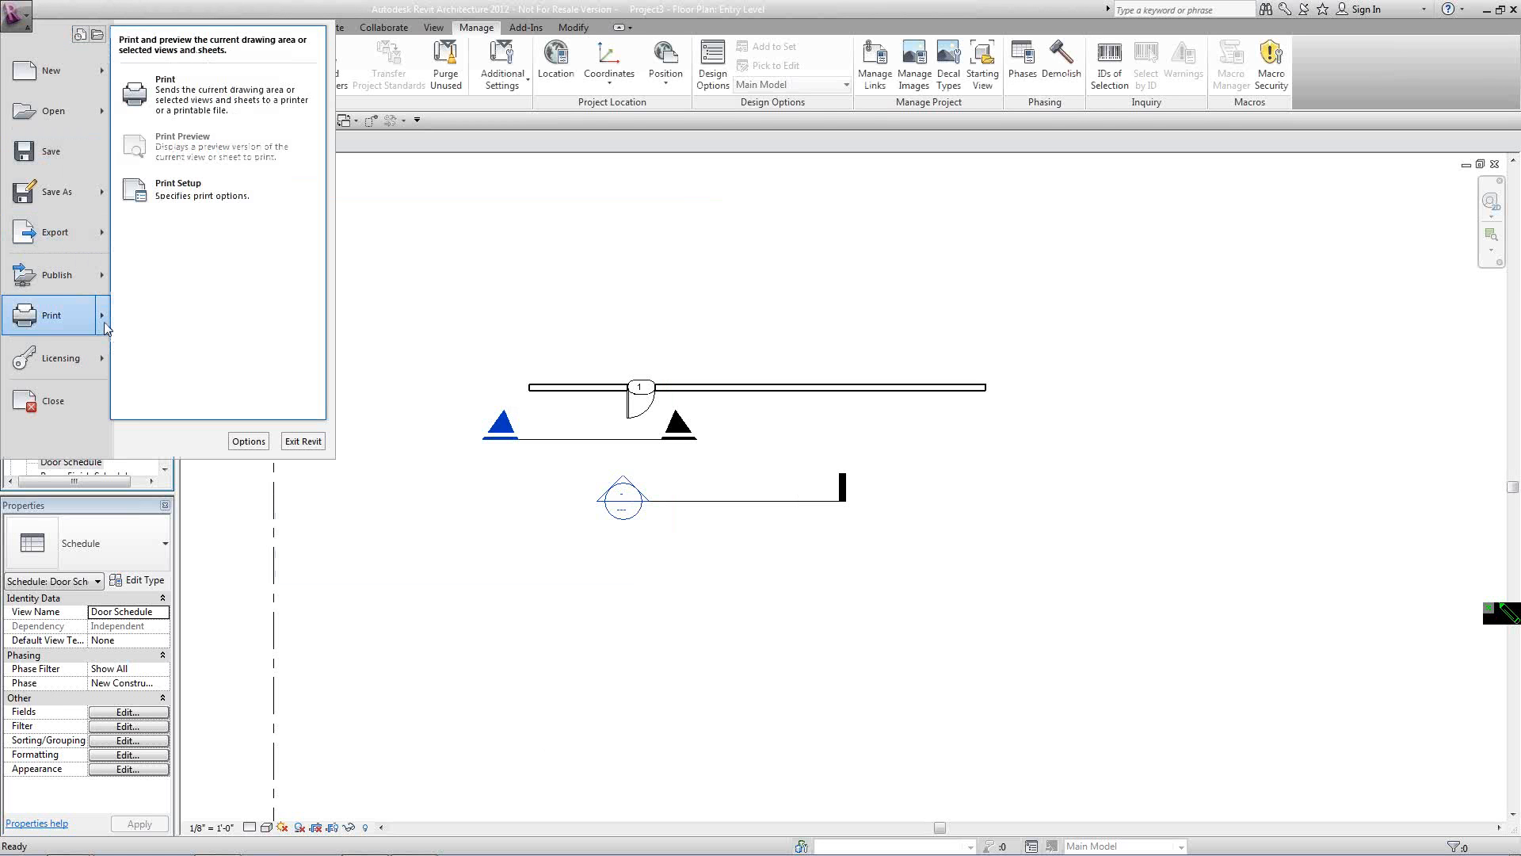
click(177, 98)
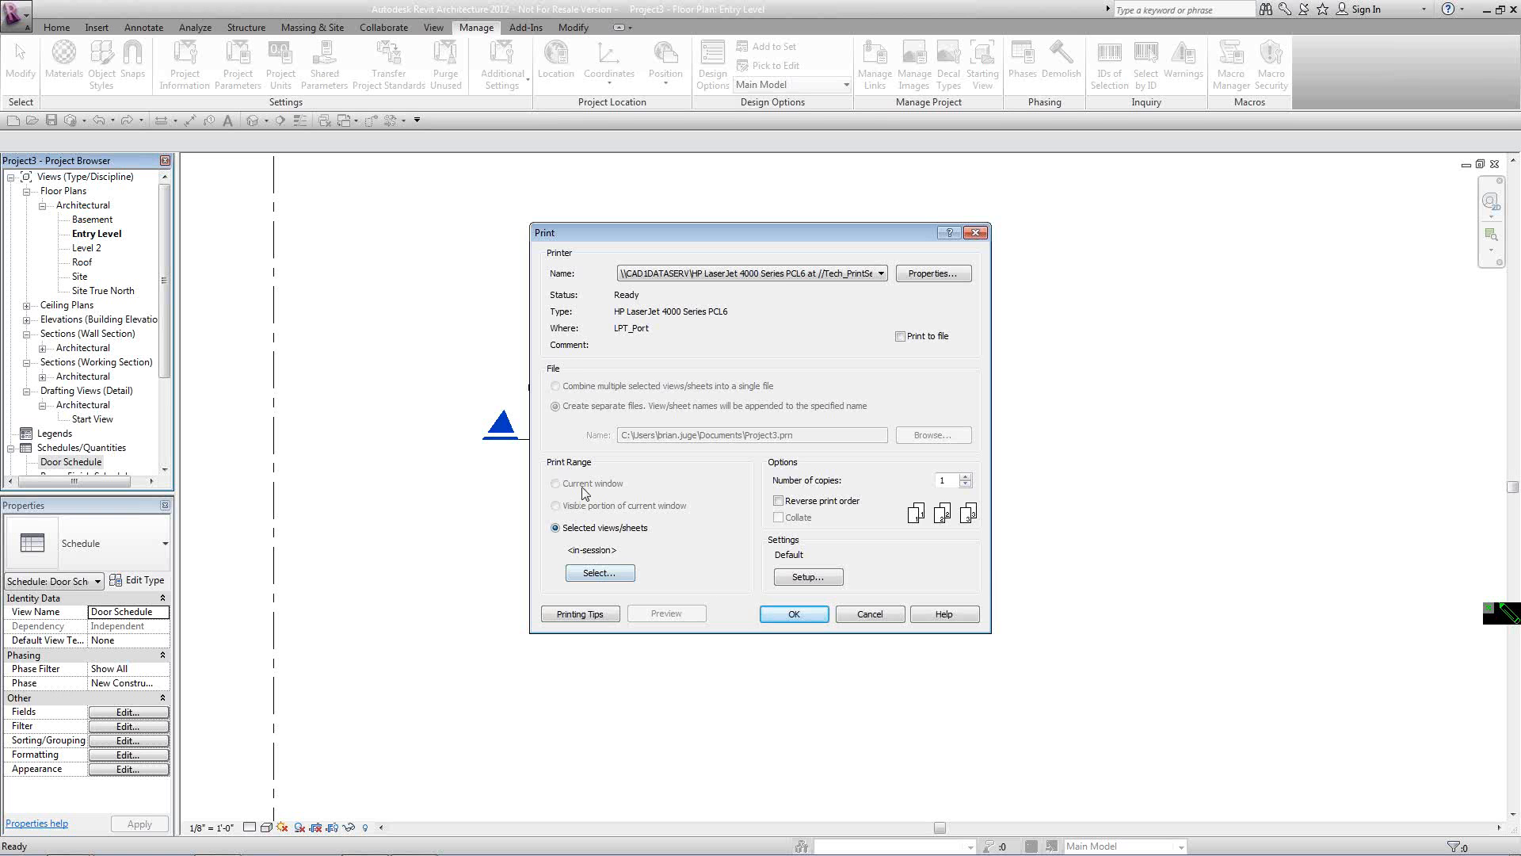
click(597, 574)
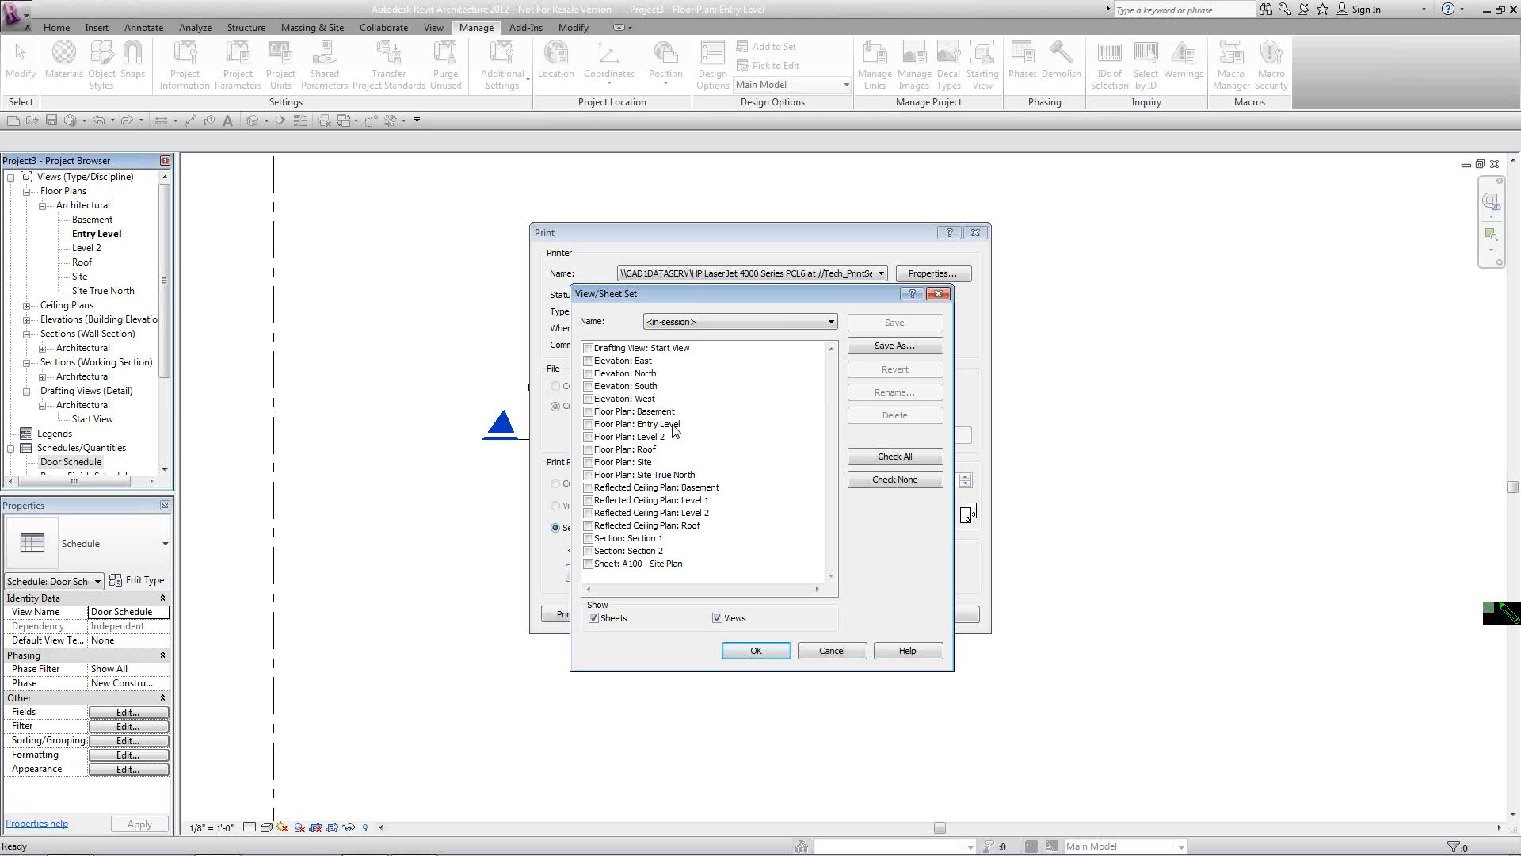
click(830, 648)
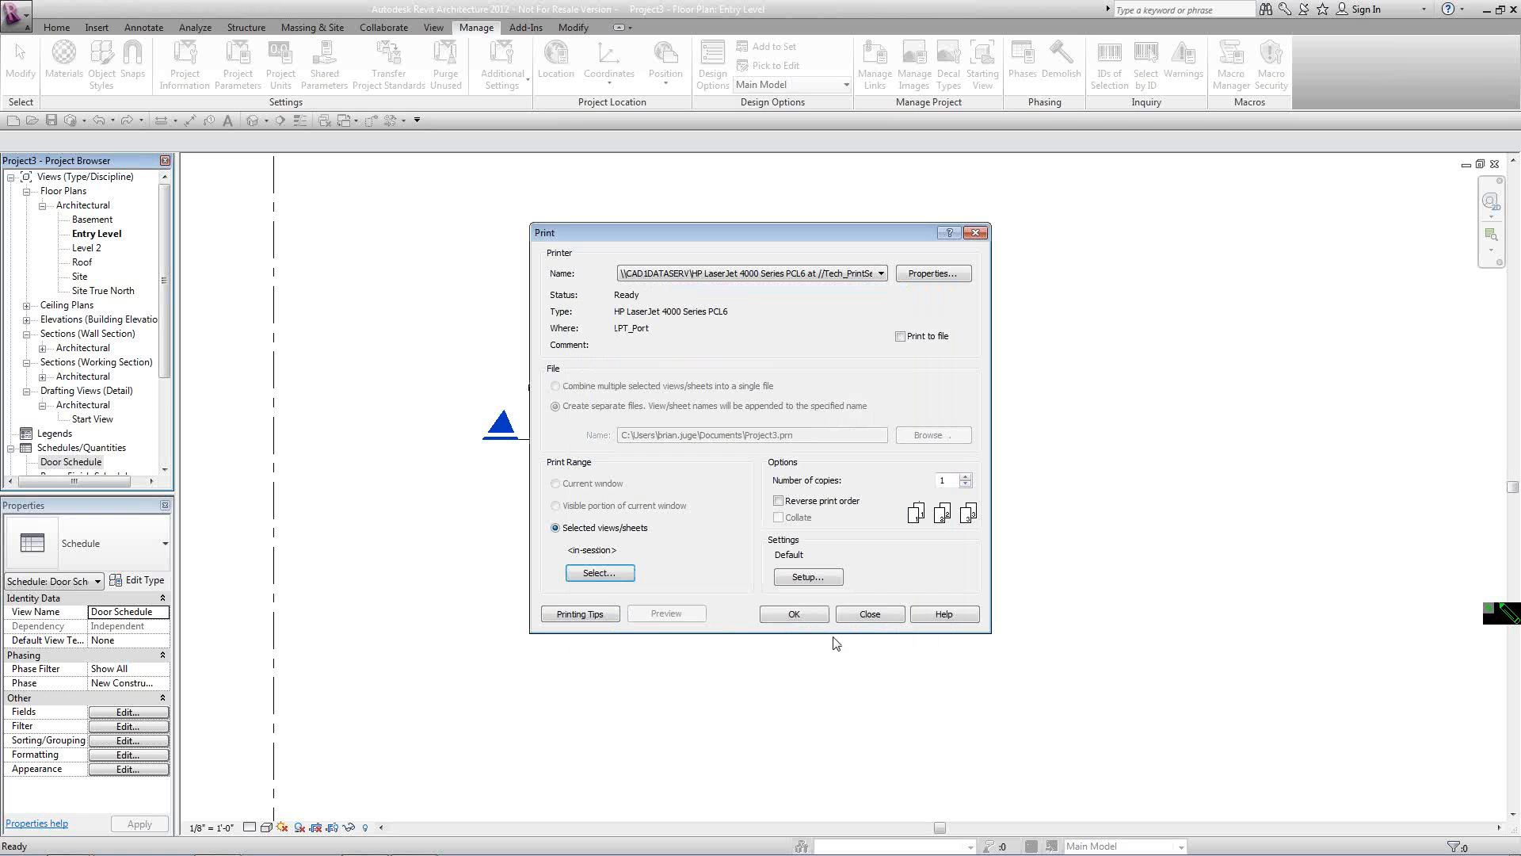
Review the Default print setup's options, including View links in blue, from the Print dialog and close everything without printing.
click(807, 577)
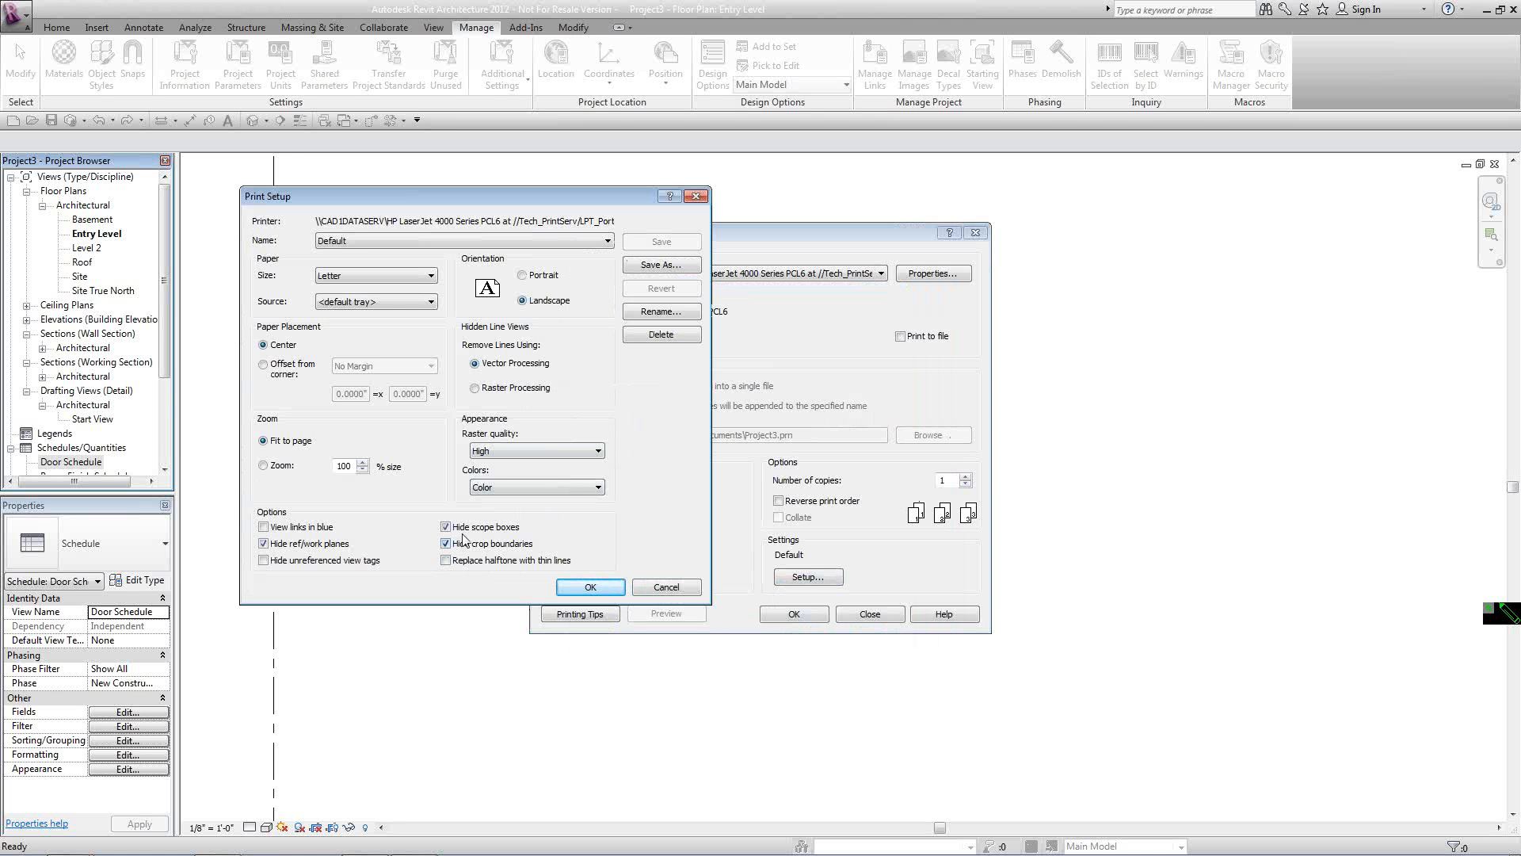
click(263, 526)
click(668, 587)
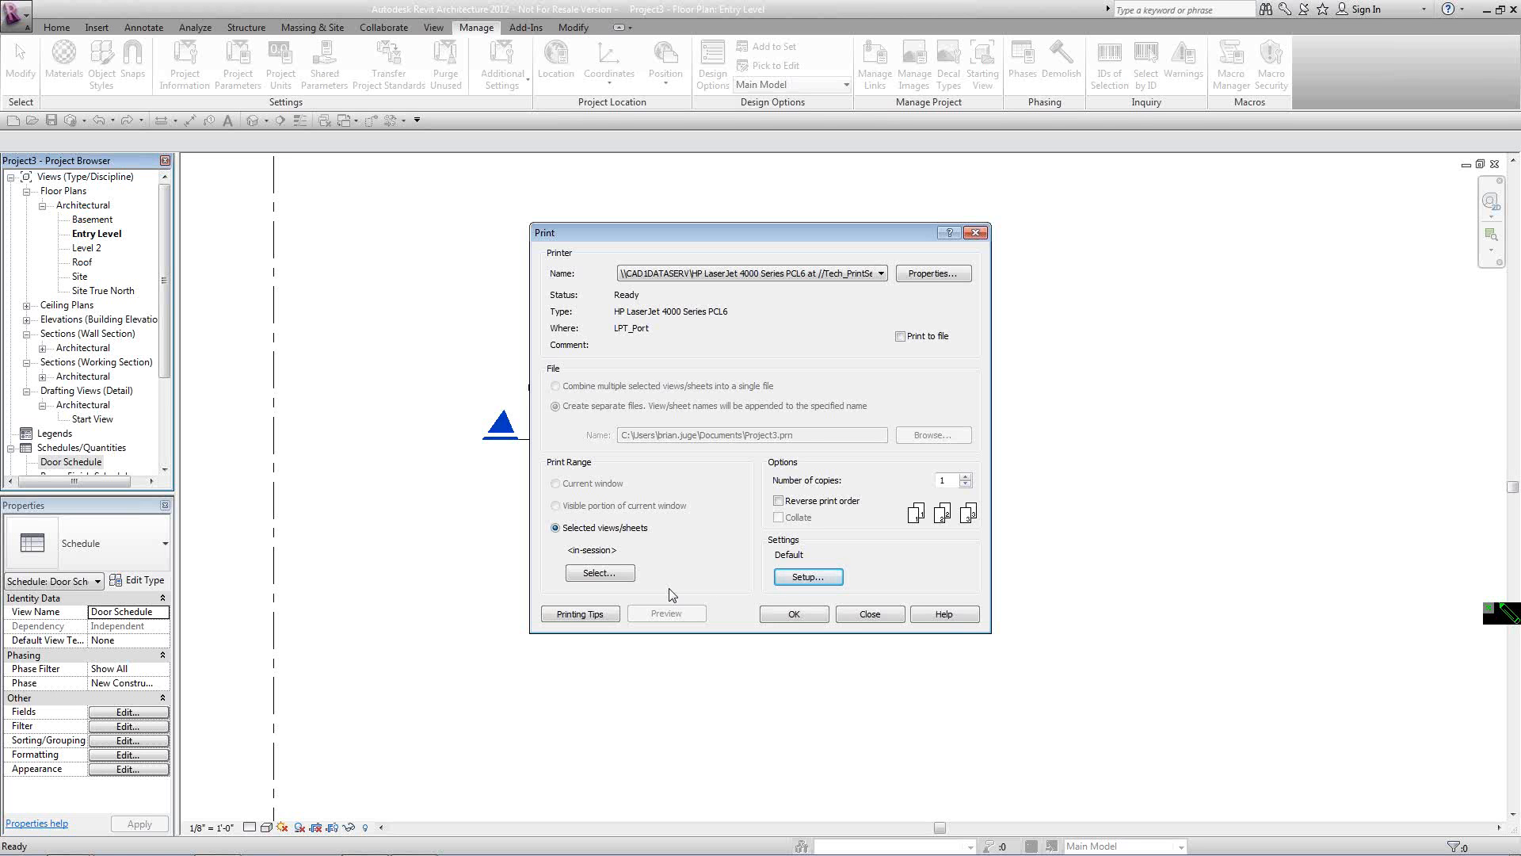
click(864, 616)
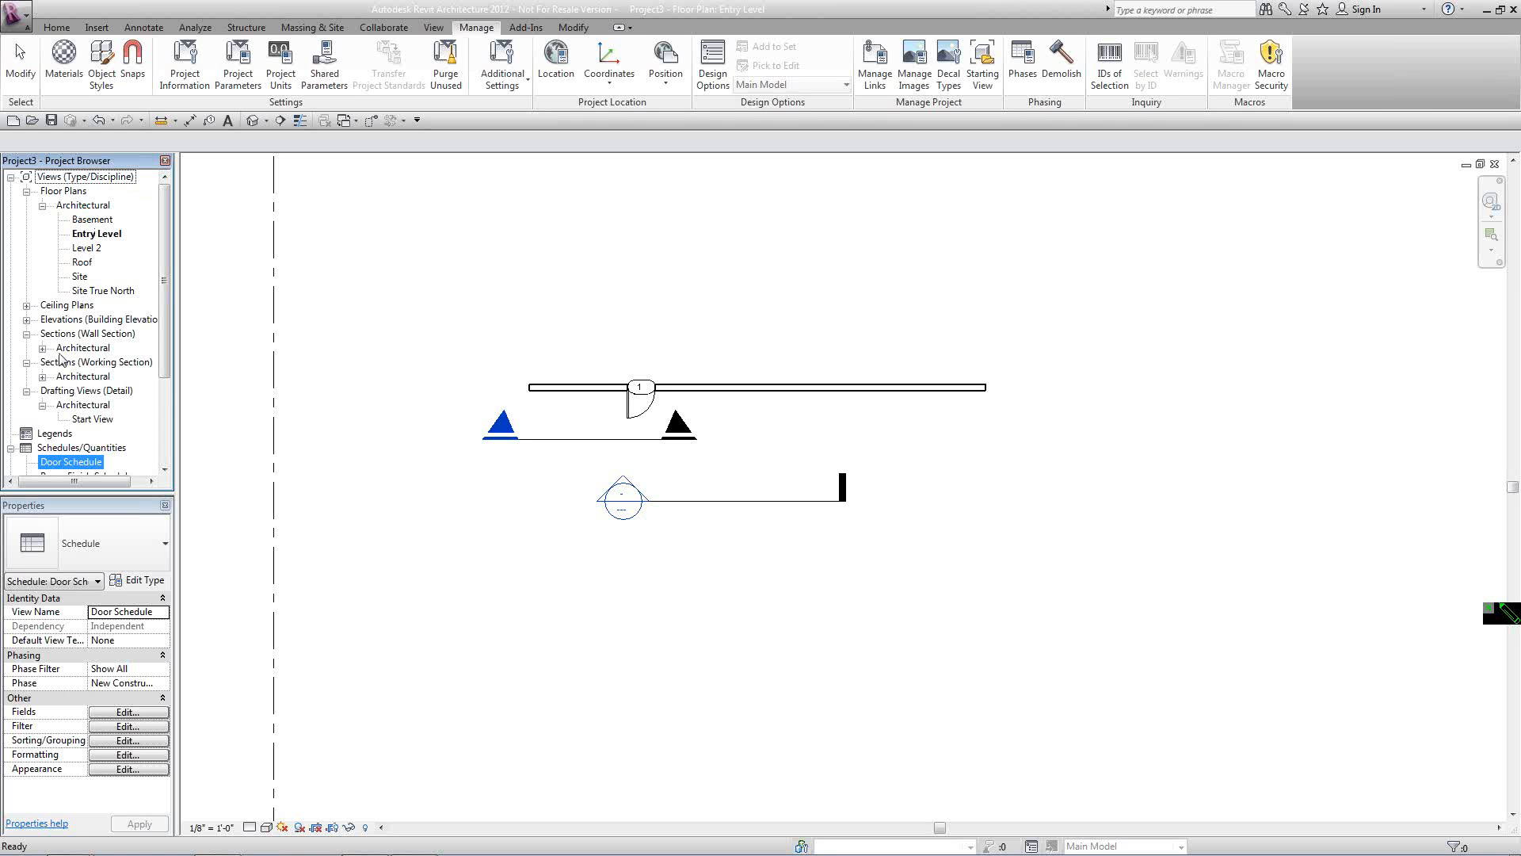
Expand the architectural building elevations and open the East elevation view.
click(27, 319)
click(43, 333)
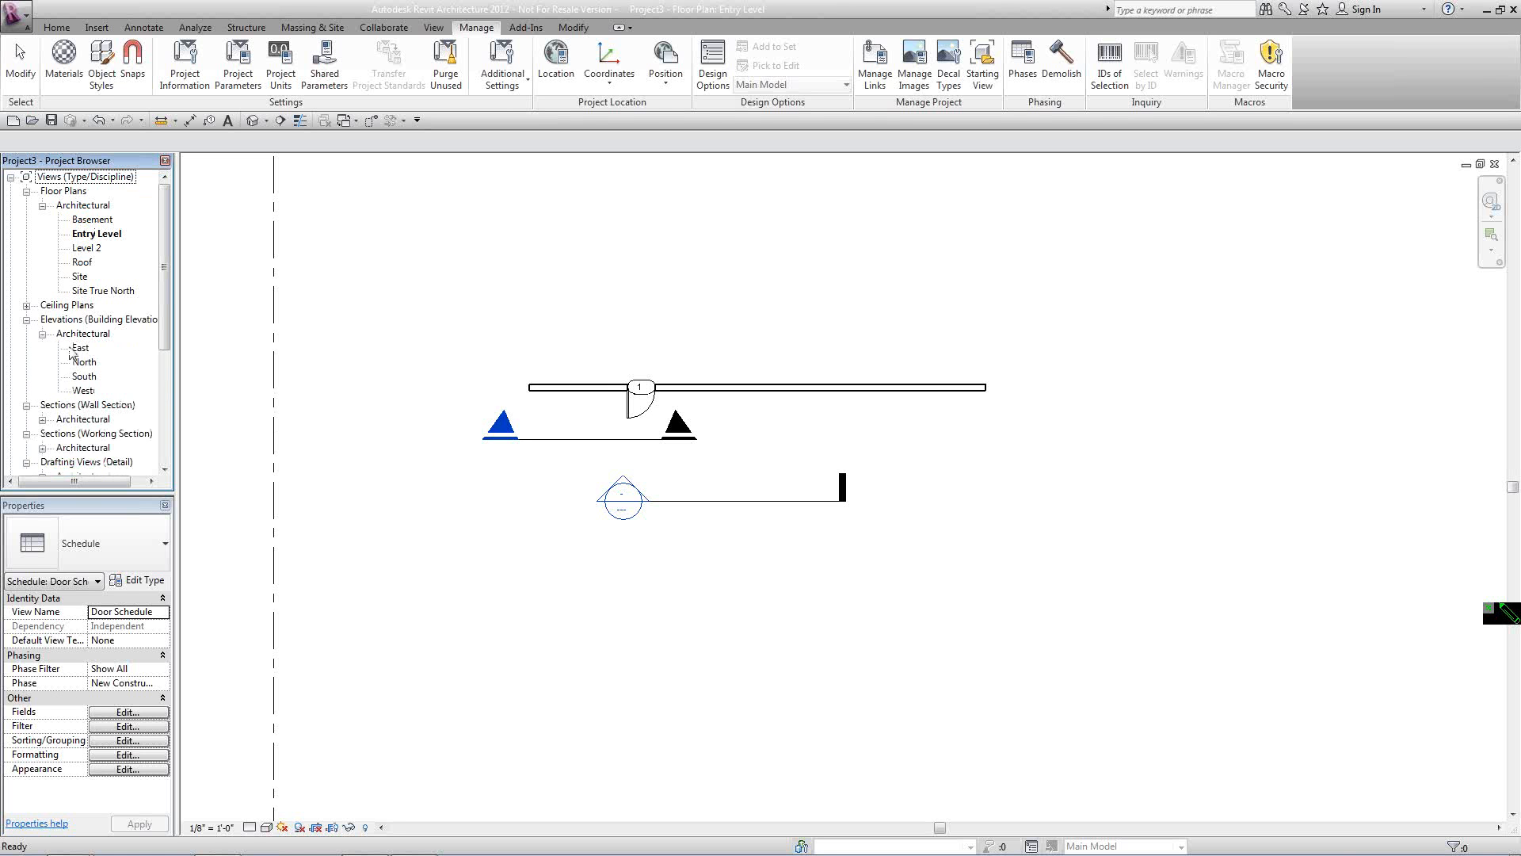
double_click(80, 347)
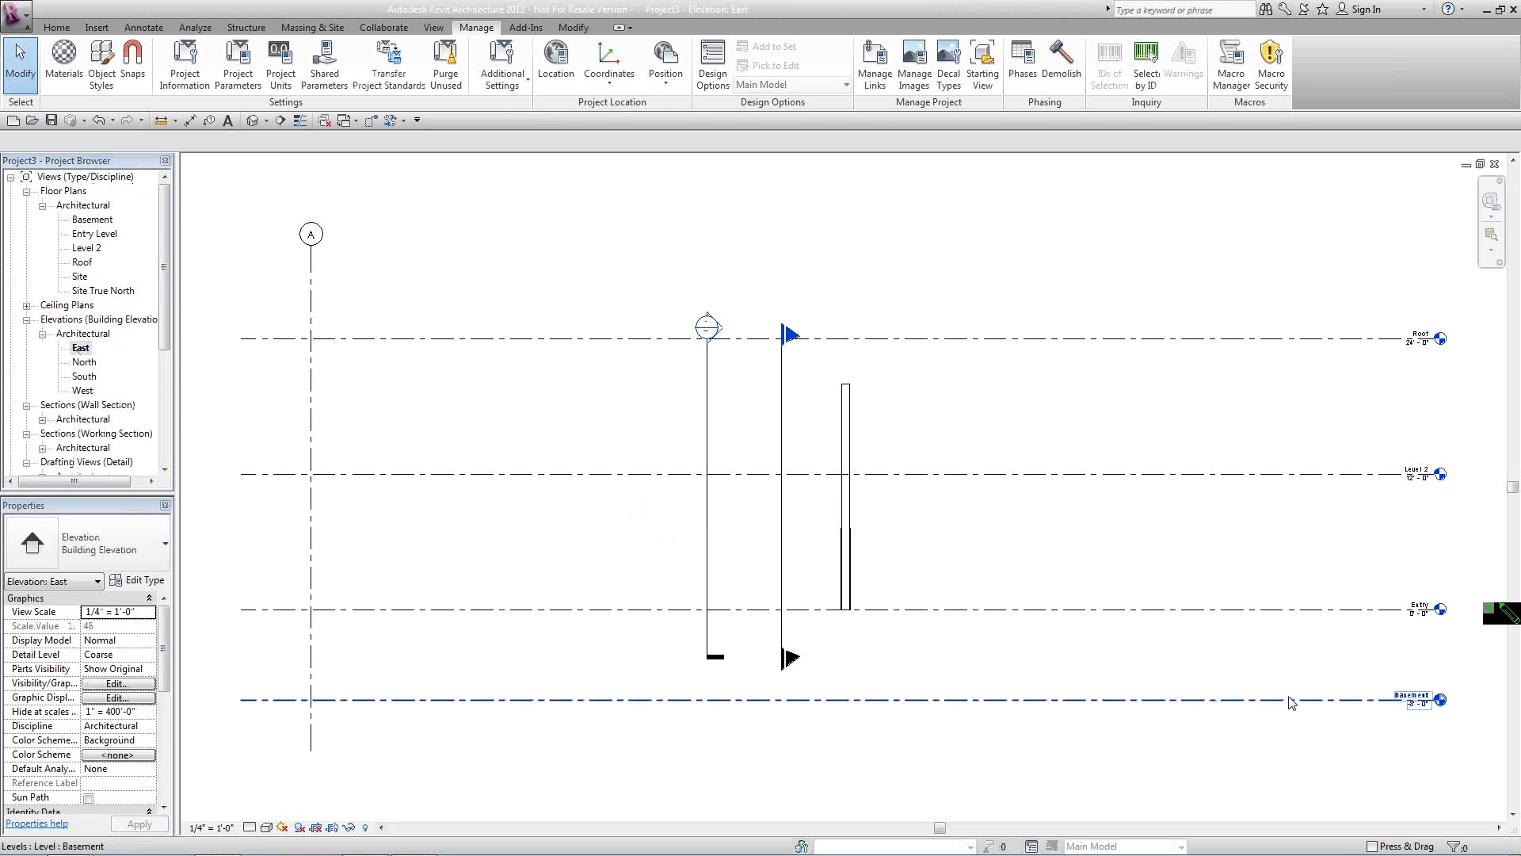
Add an elbow to the Basement level line at its head and open the level's elevation value for editing.
click(1398, 700)
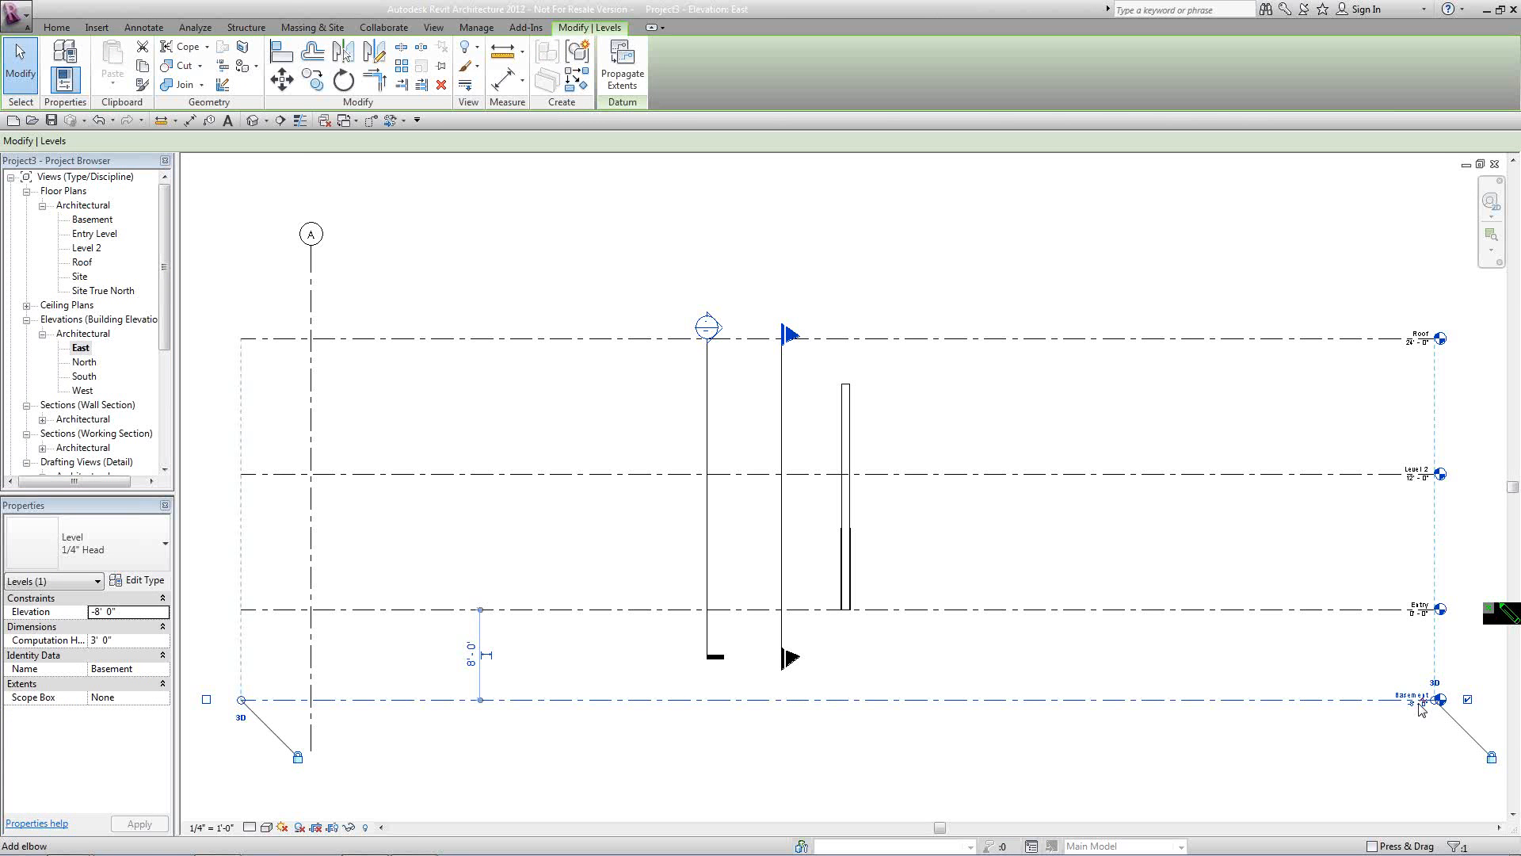
drag(1424, 713, 1426, 715)
scroll(1426, 715, up, 5)
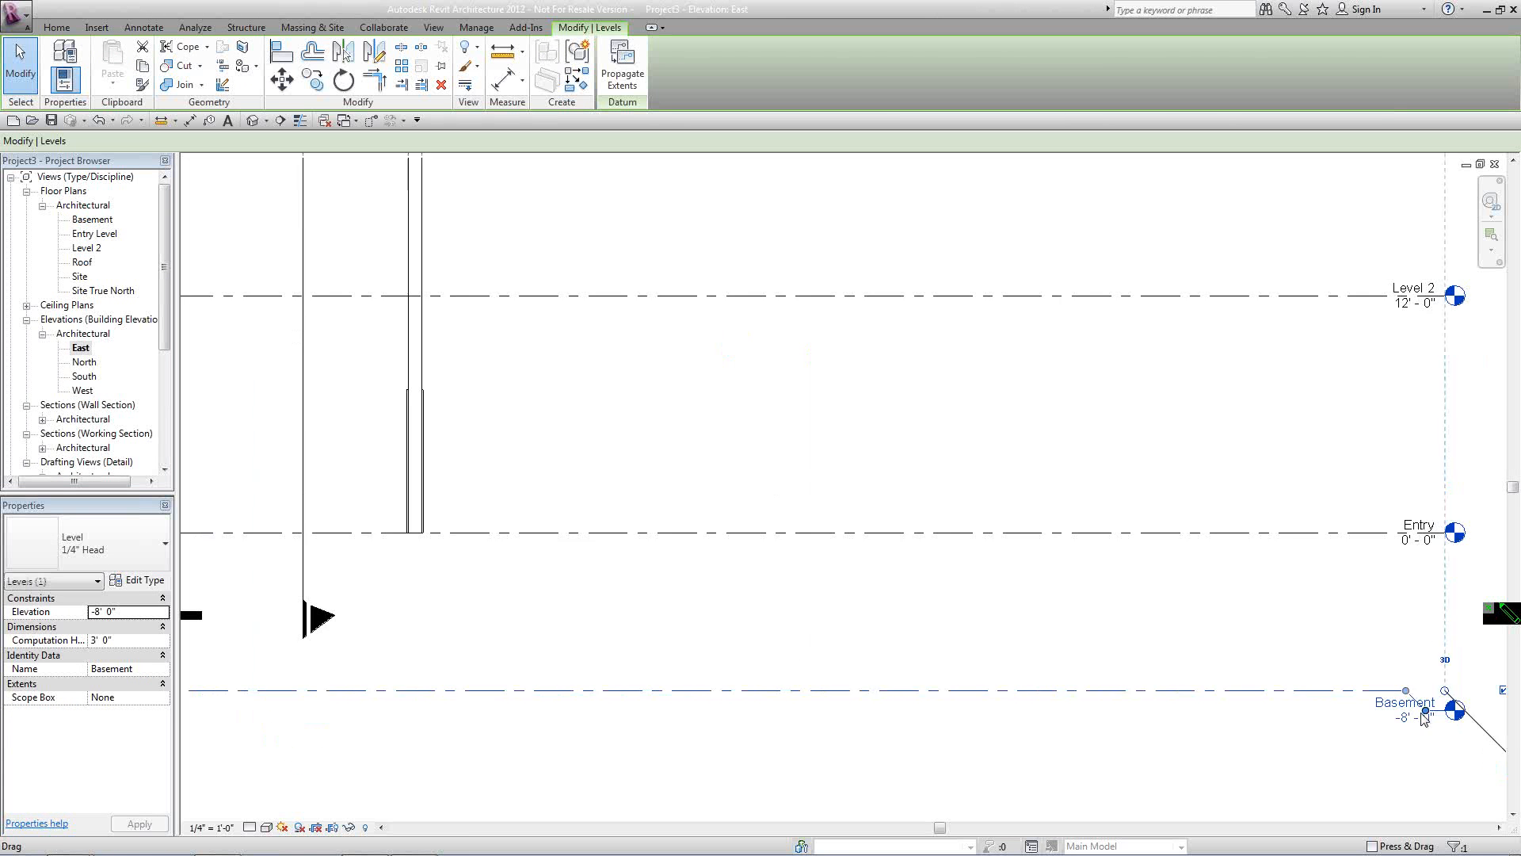
click(1411, 716)
double_click(1387, 718)
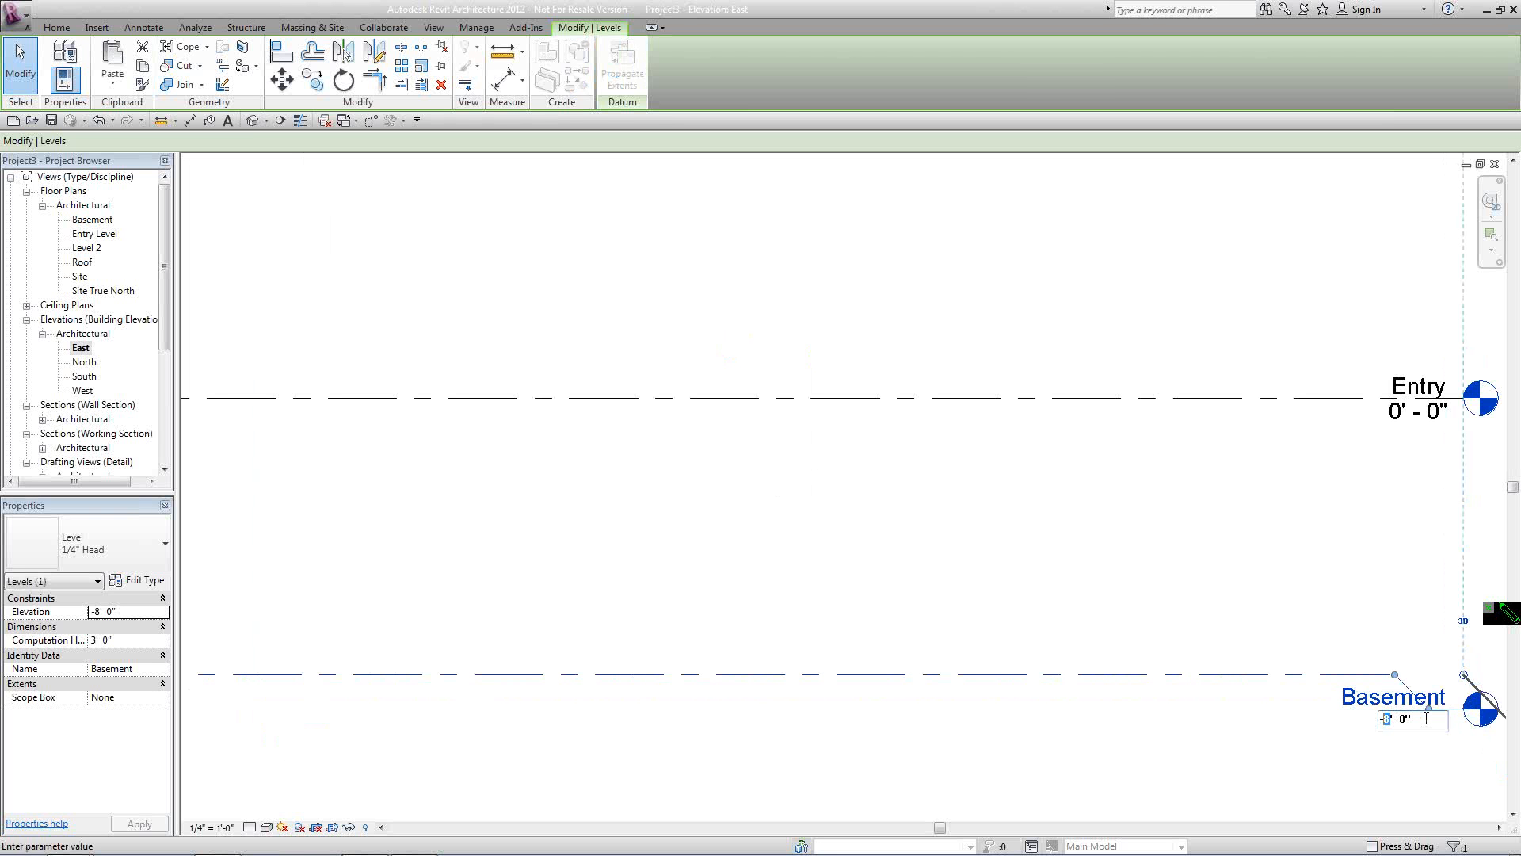
middle_drag(1307, 530, 969, 477)
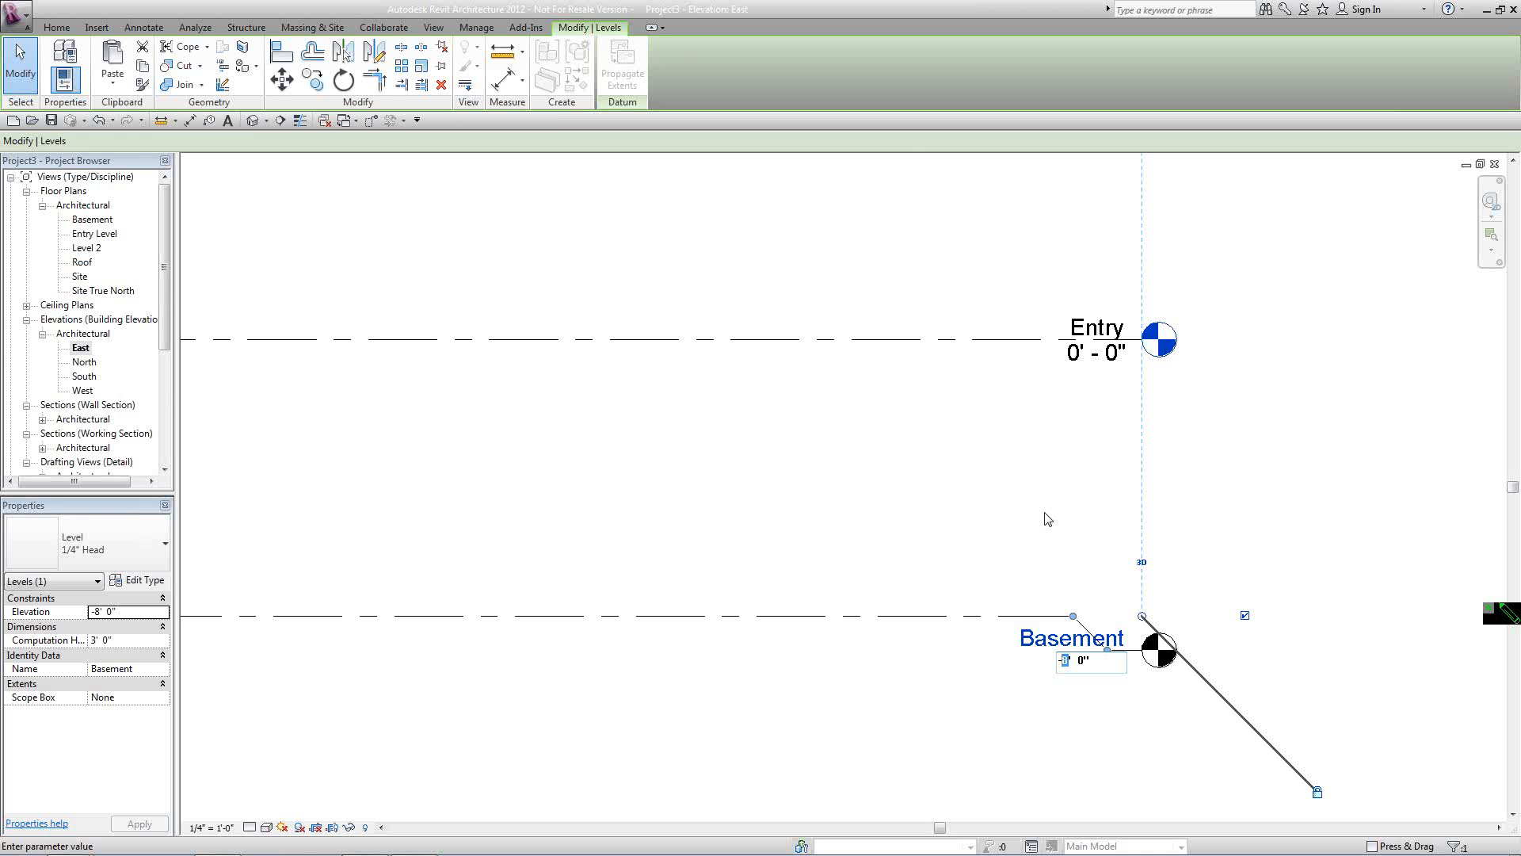
Examine the Save As options for projects, templates and library families, groups and views, and leave without saving.
click(15, 12)
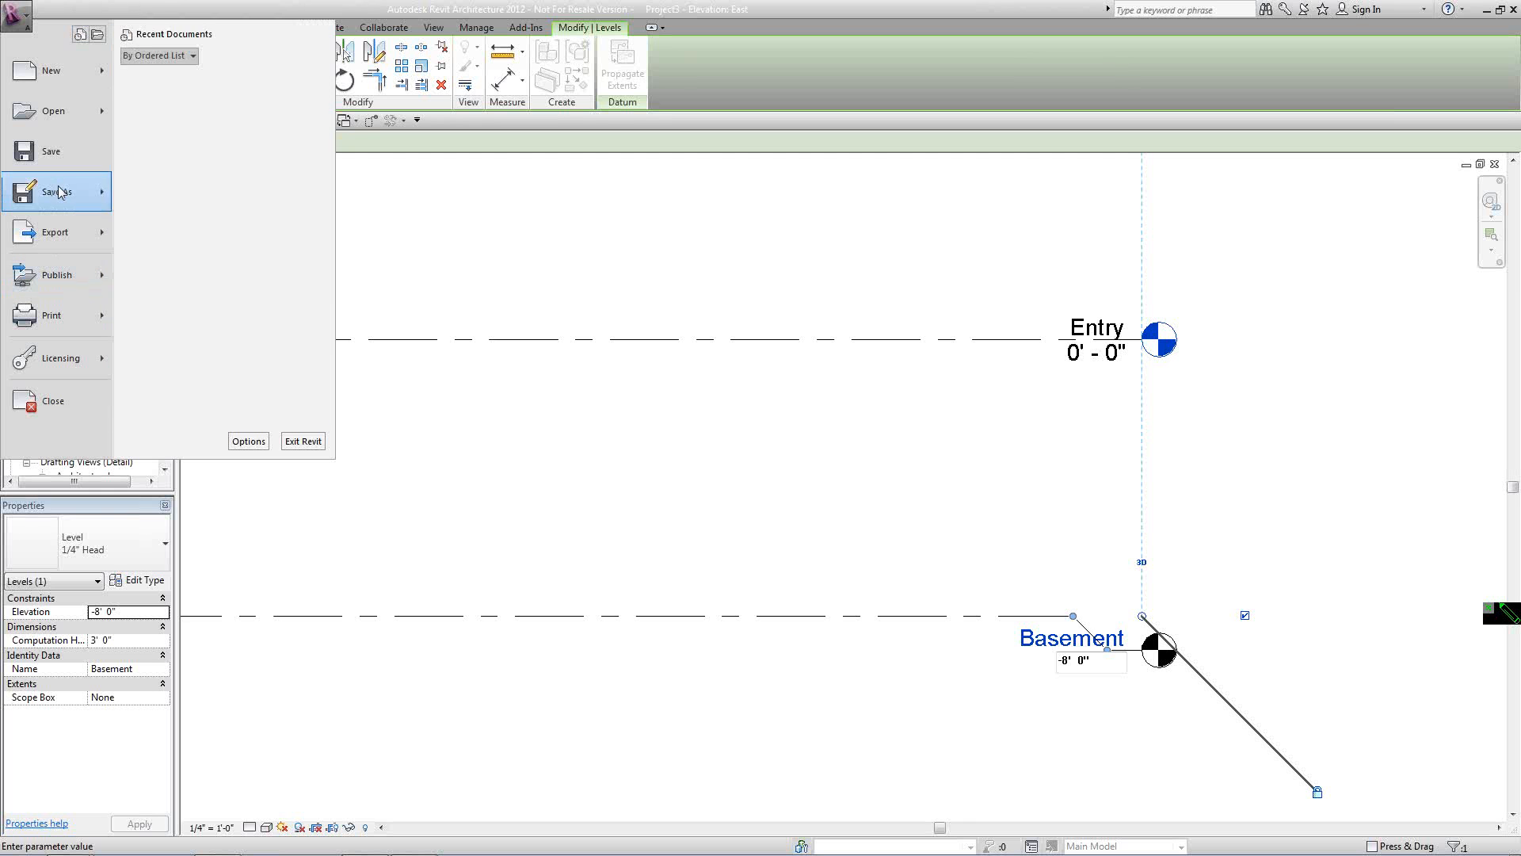
mouse_move(61, 193)
mouse_move(228, 255)
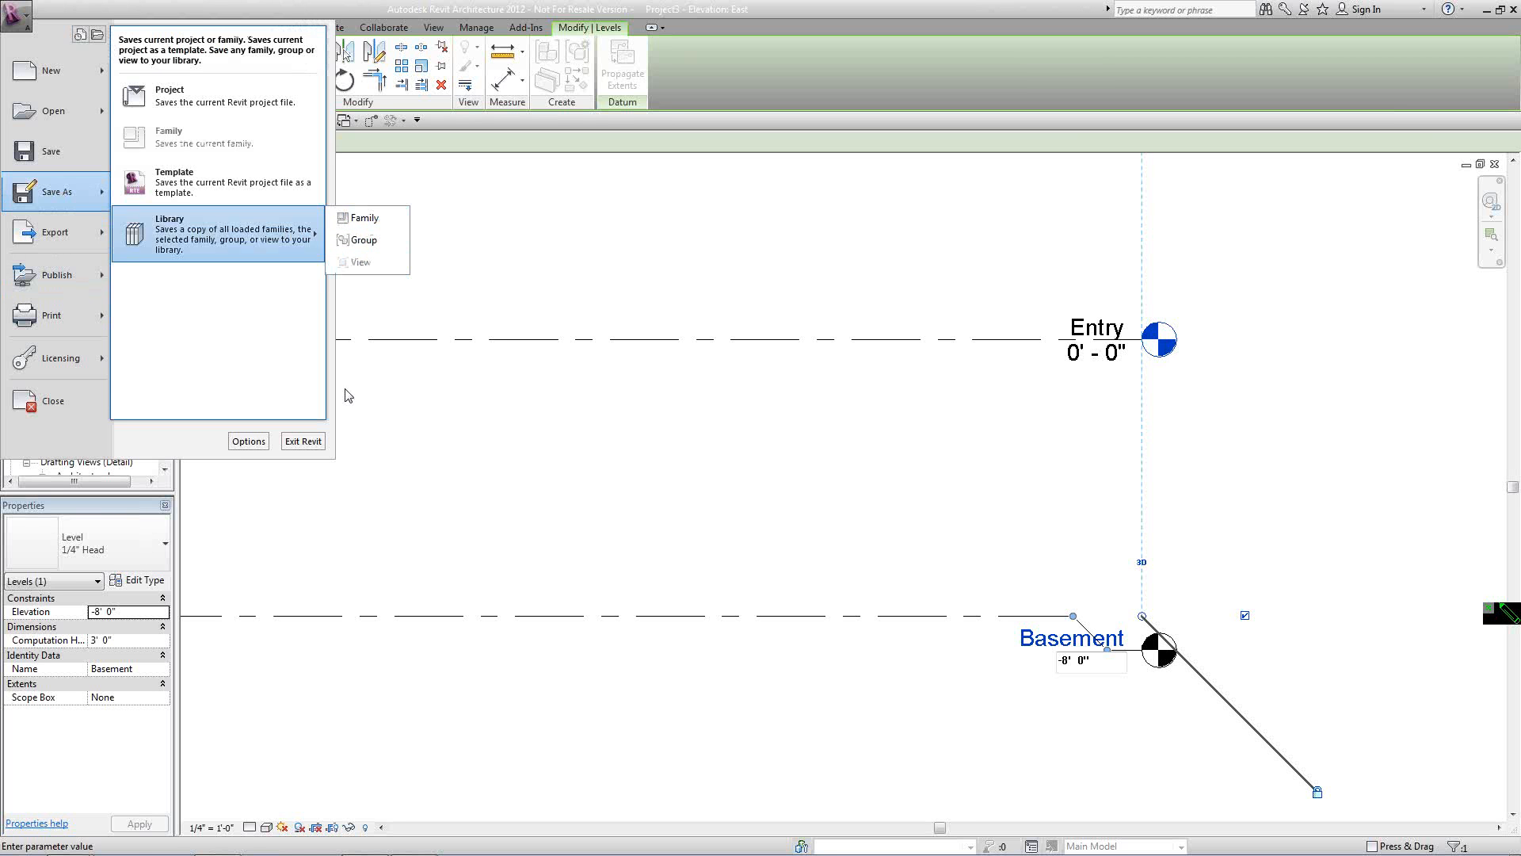
click(442, 430)
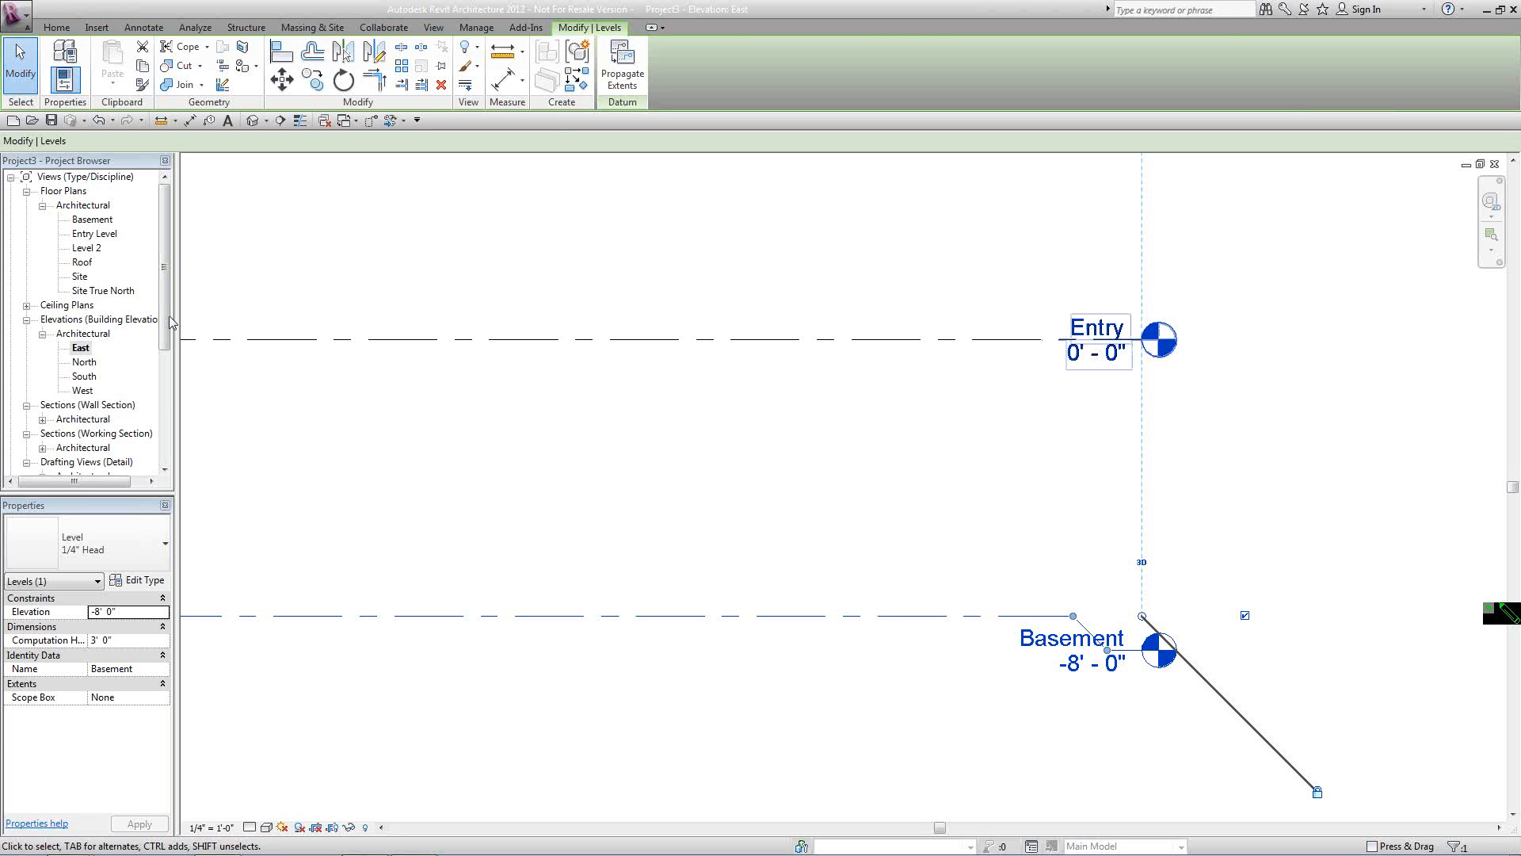
Clear the Basement level selection and expand the Families group in the project's contents.
key(Escape)
drag(165, 309, 170, 446)
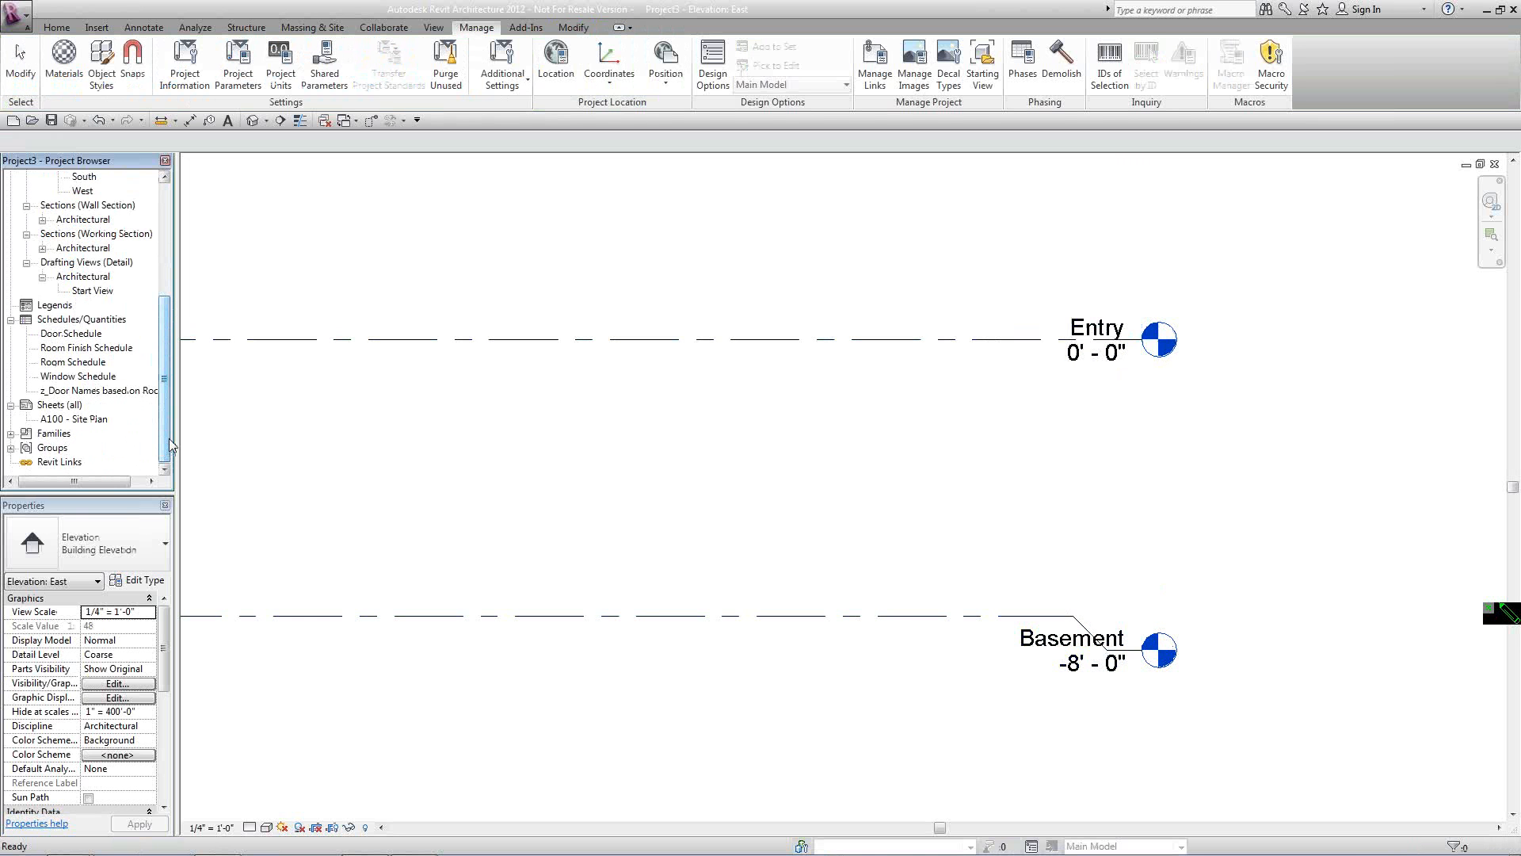
click(11, 434)
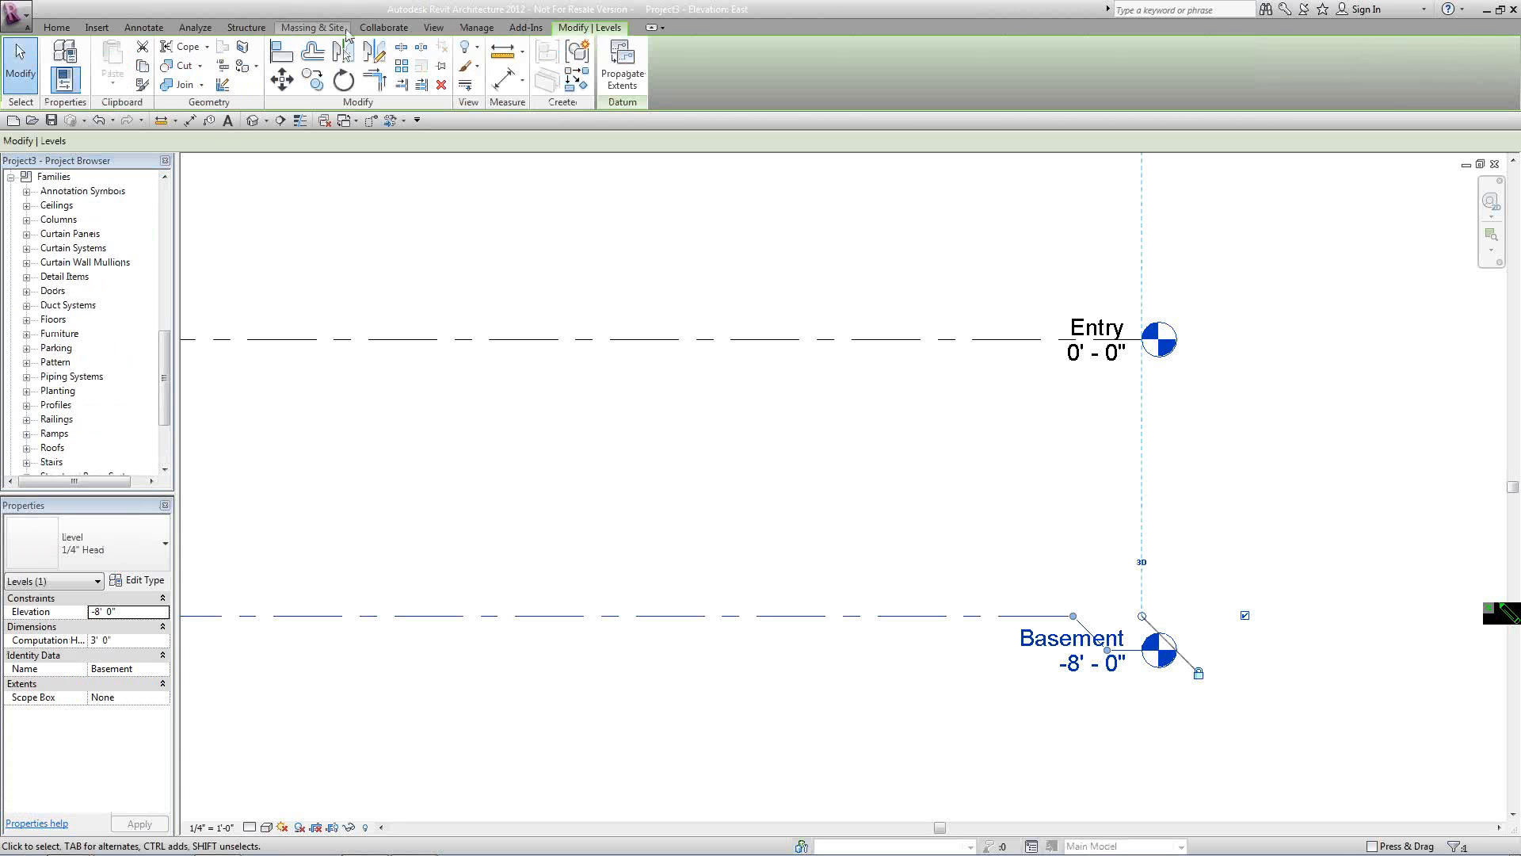
Review the unused families and styles offered by Purge Unused and cancel without purging.
click(468, 28)
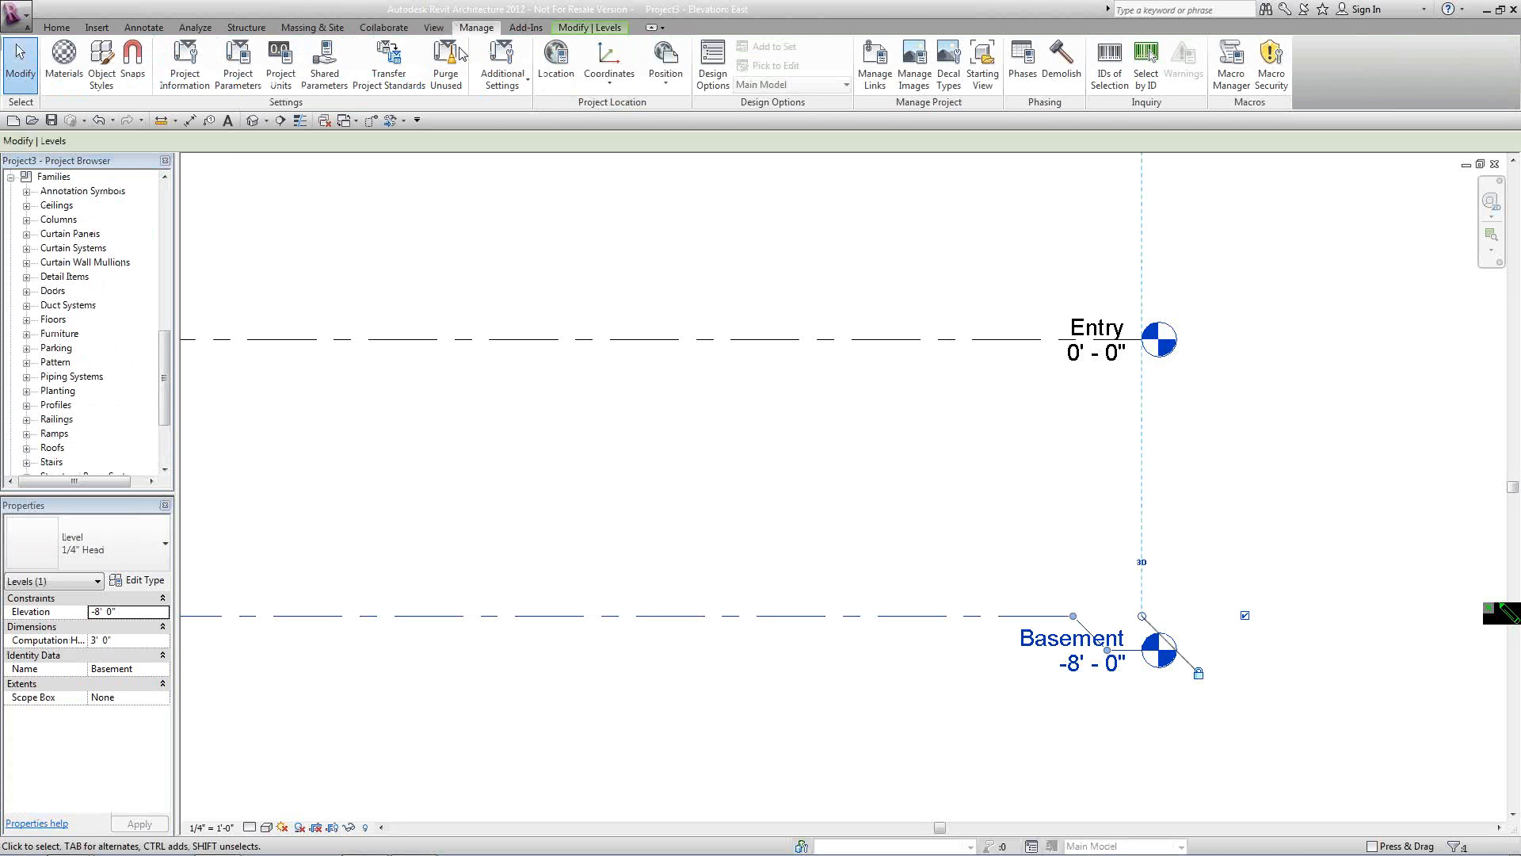
click(443, 87)
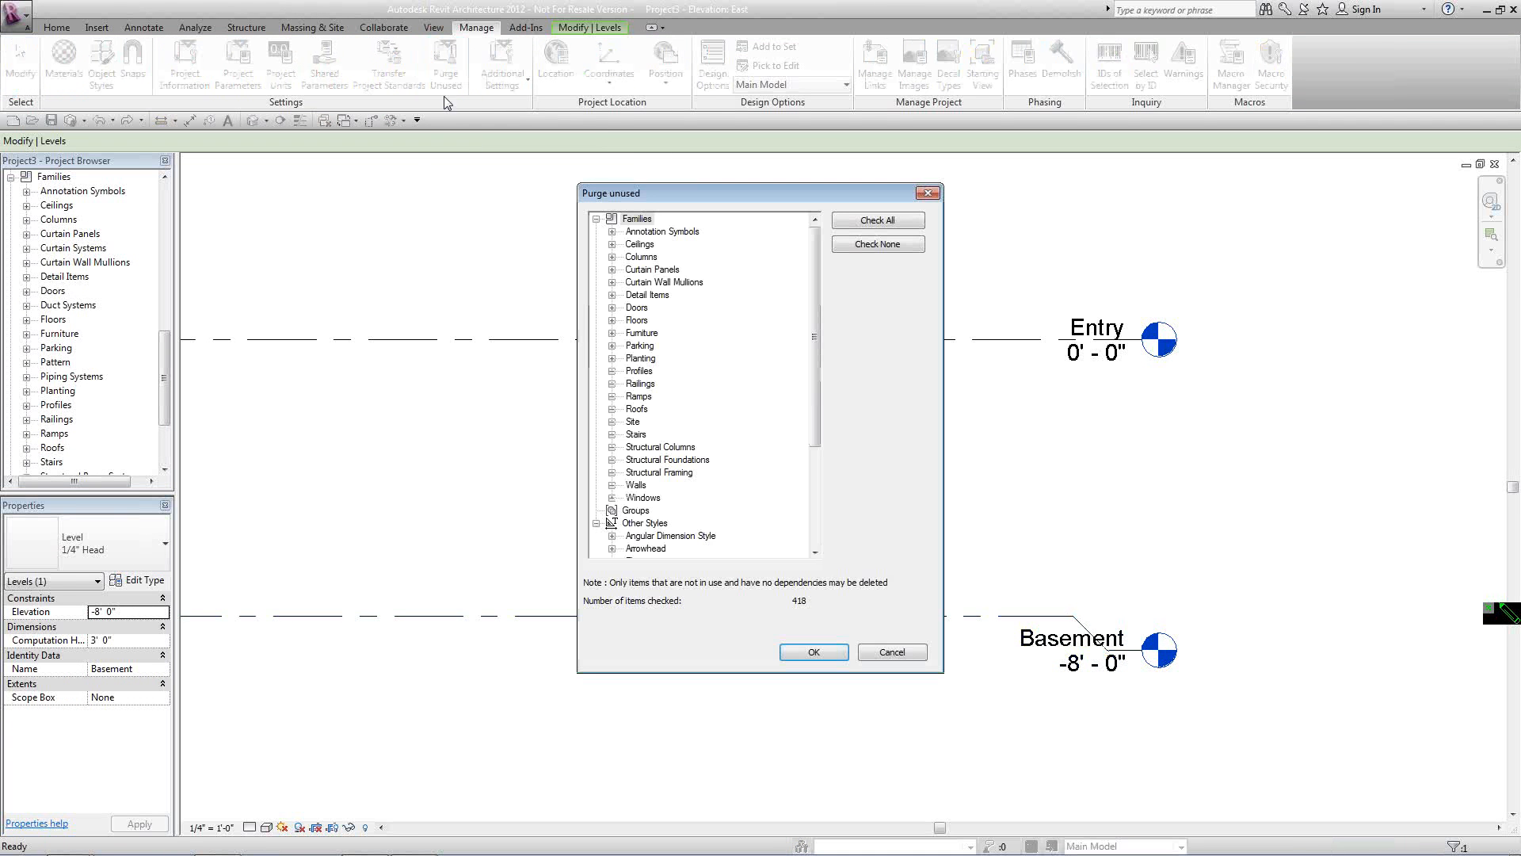
click(892, 652)
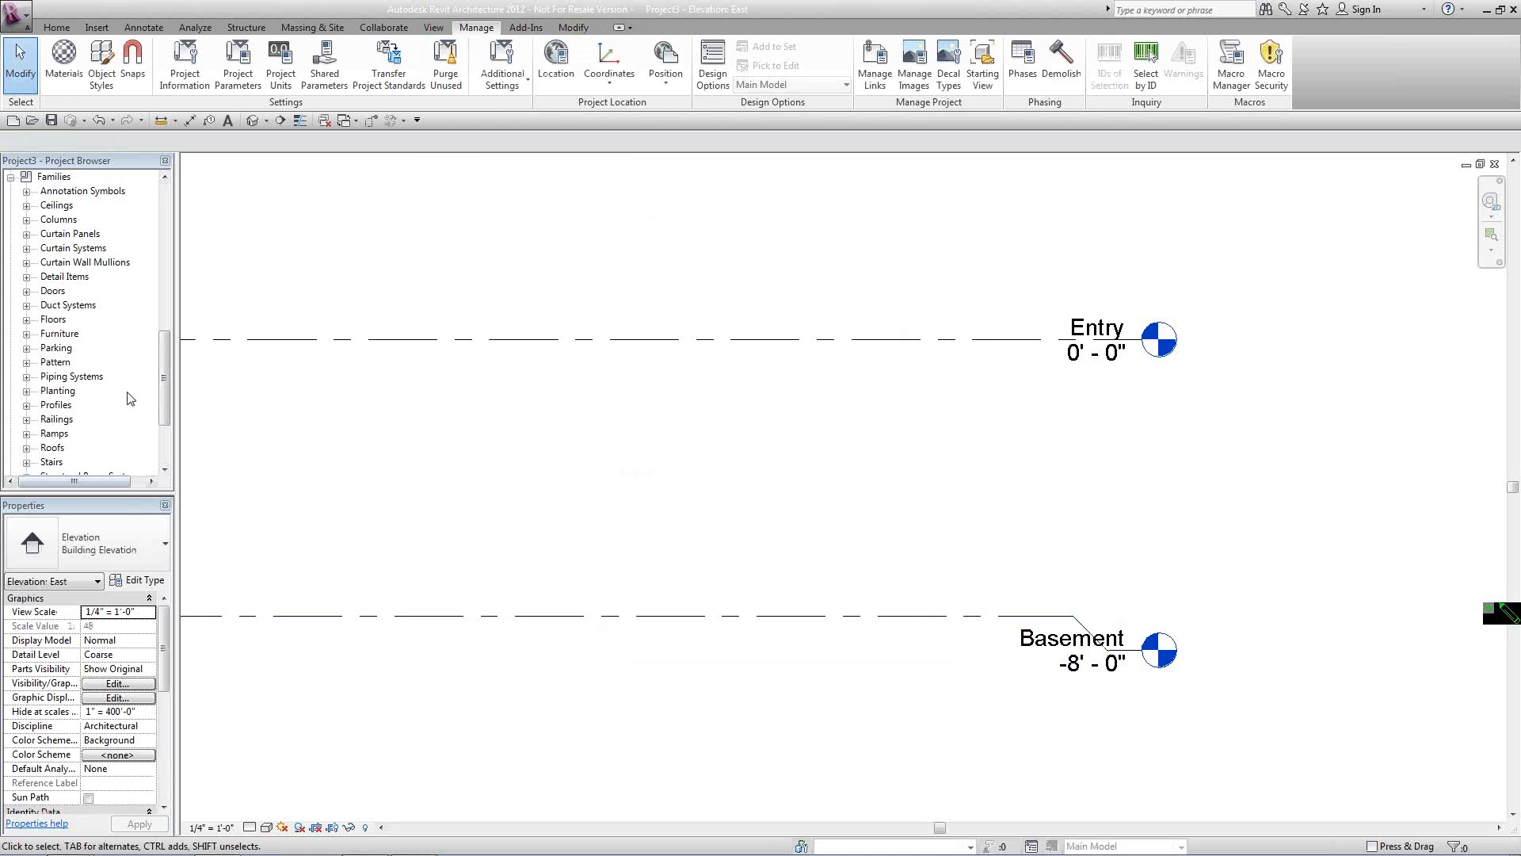
Expand the Basic Wall types under Walls and copy the Exterior - Brick on Mtl. Stud type to the clipboard.
drag(167, 370, 166, 328)
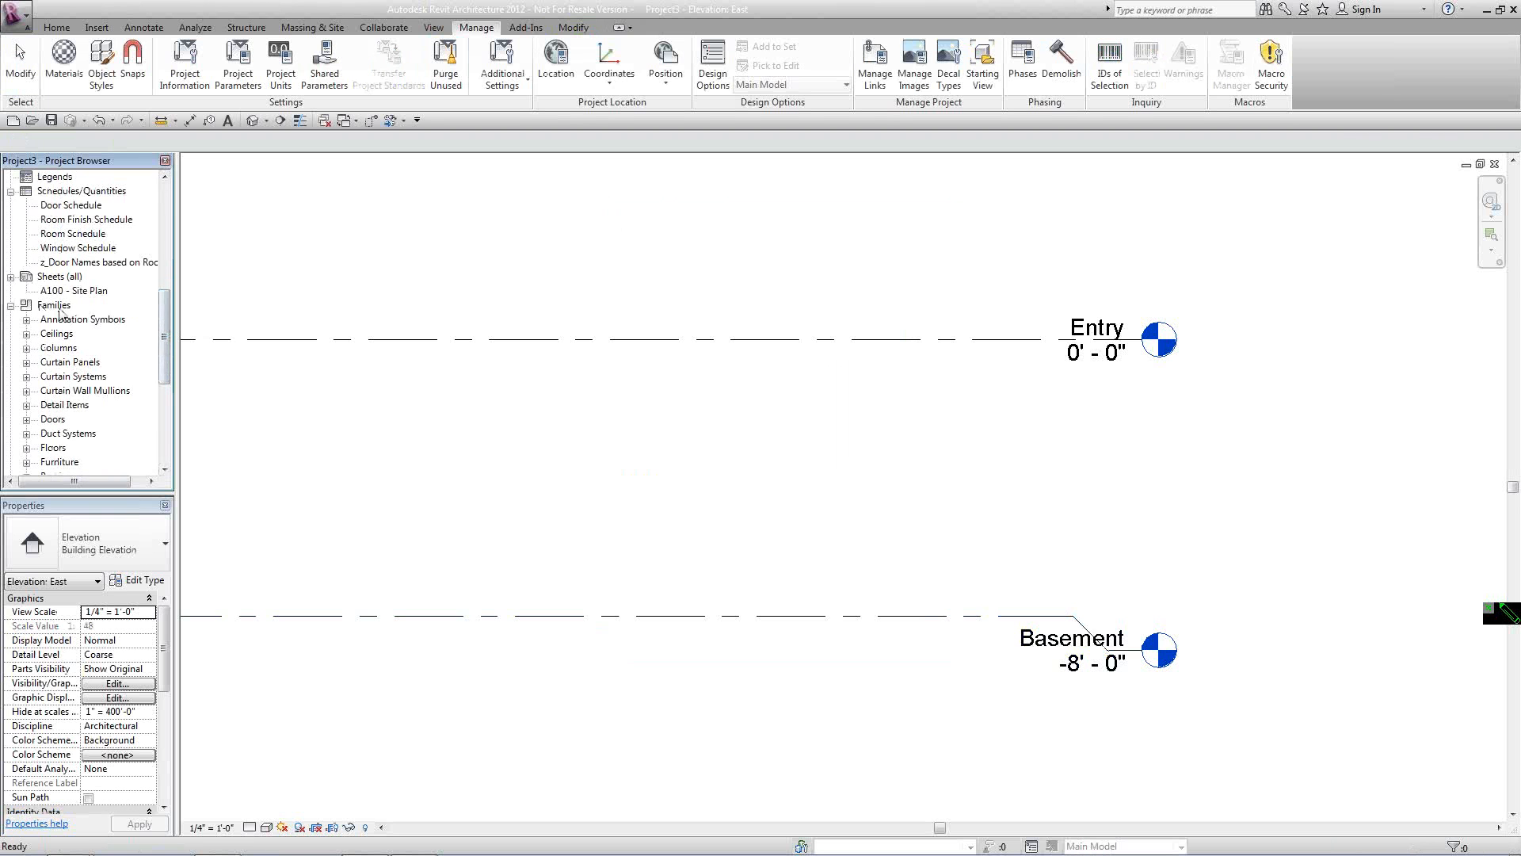
scroll(99, 376, down, 6)
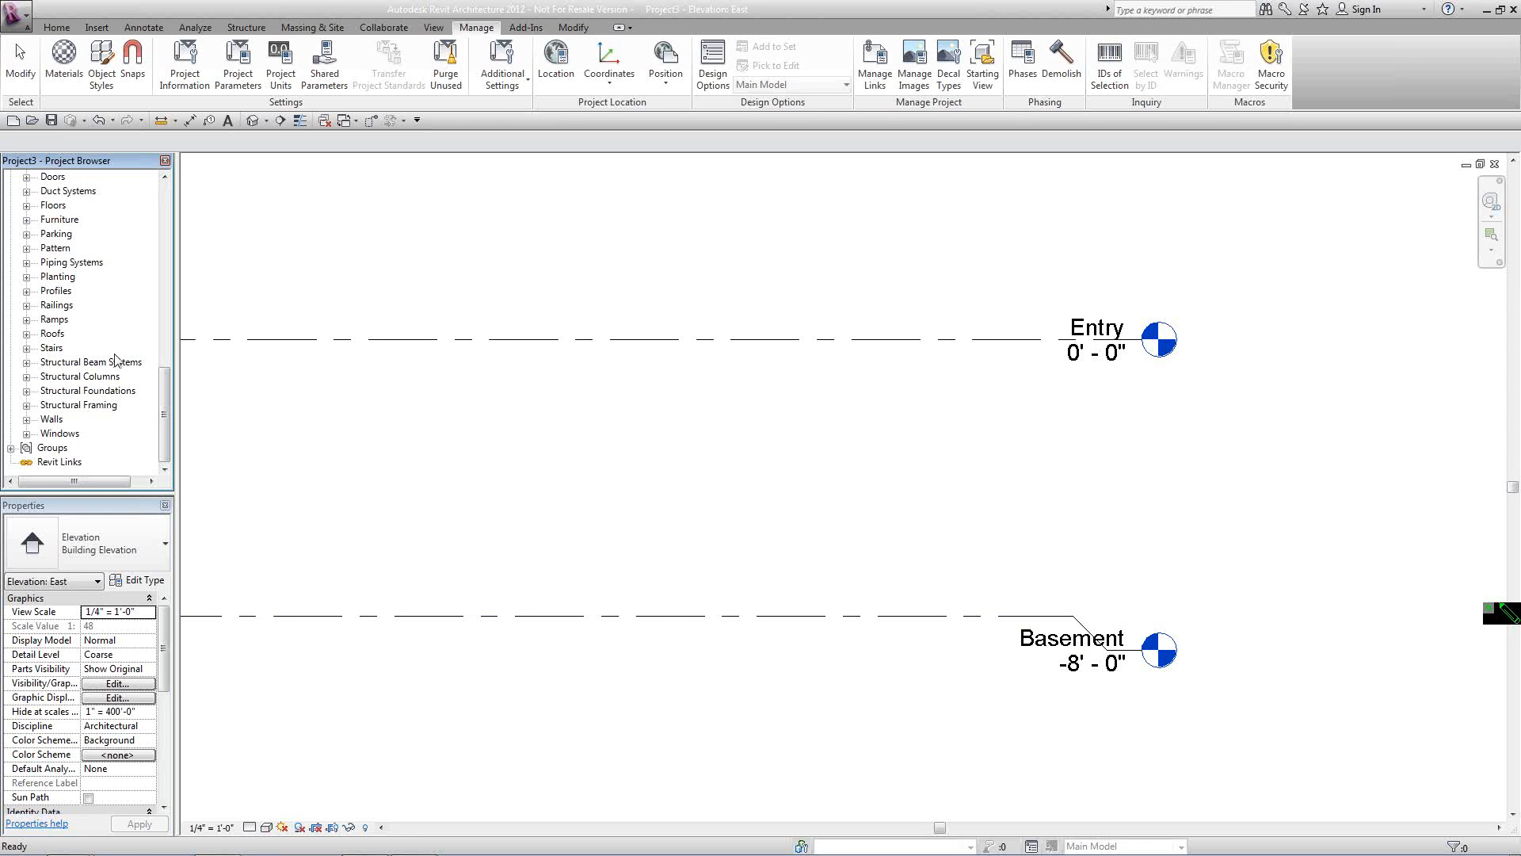
click(27, 419)
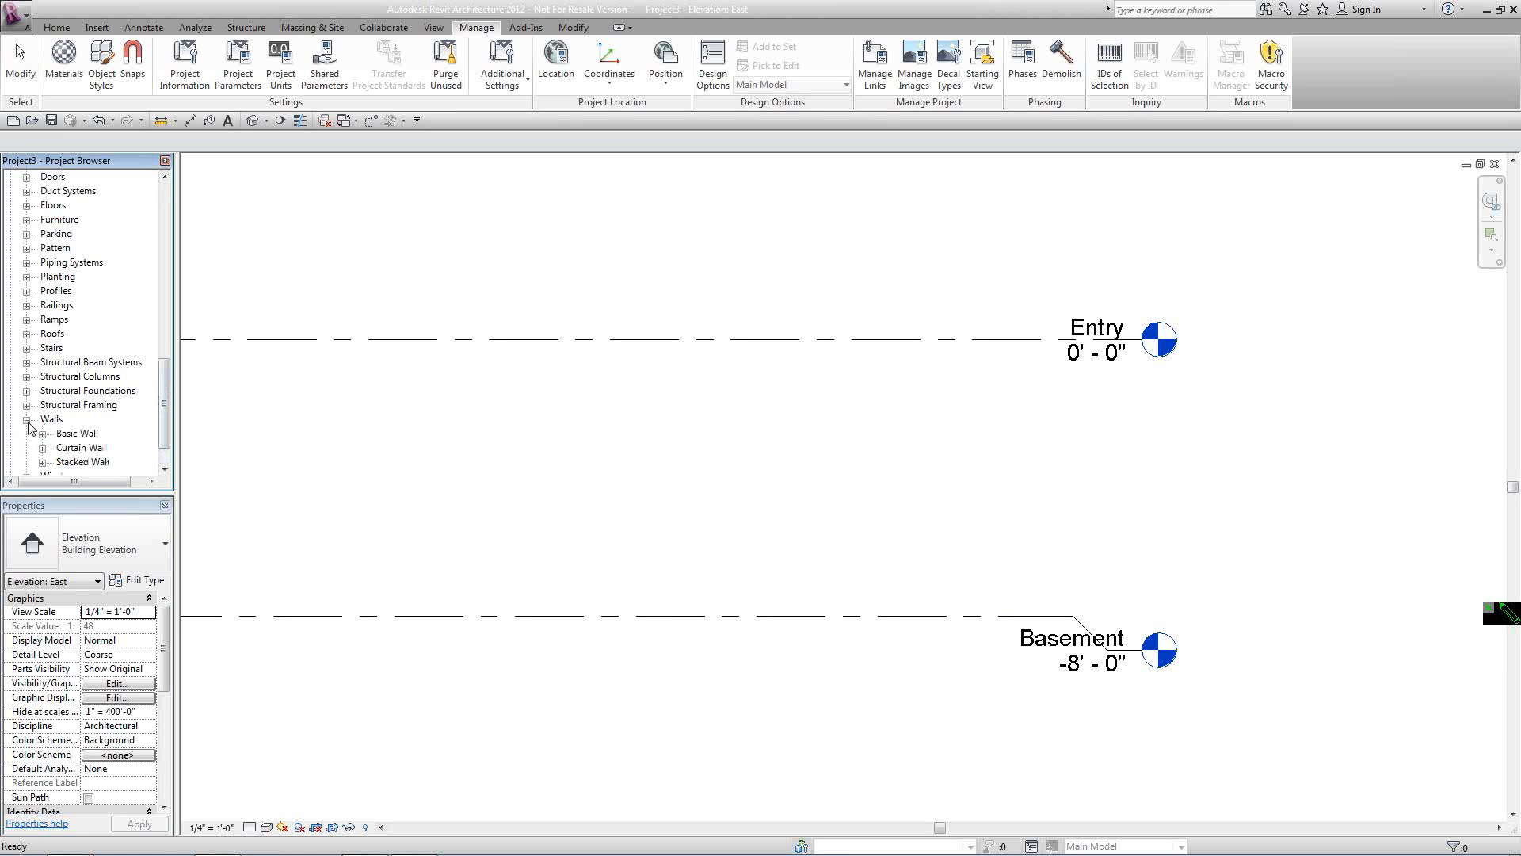
scroll(166, 449, down, 1)
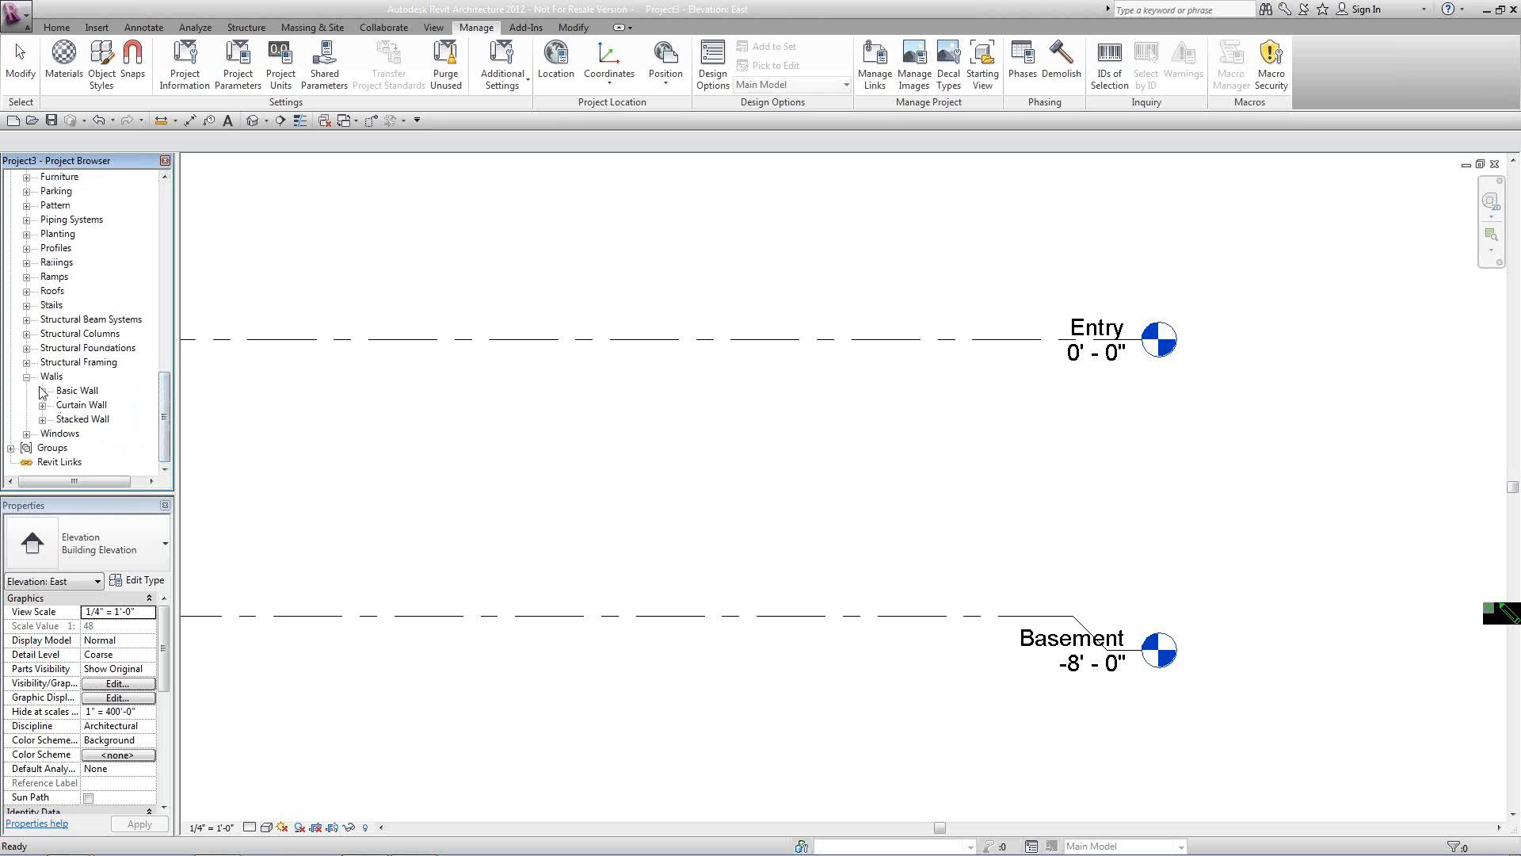
click(42, 390)
click(105, 220)
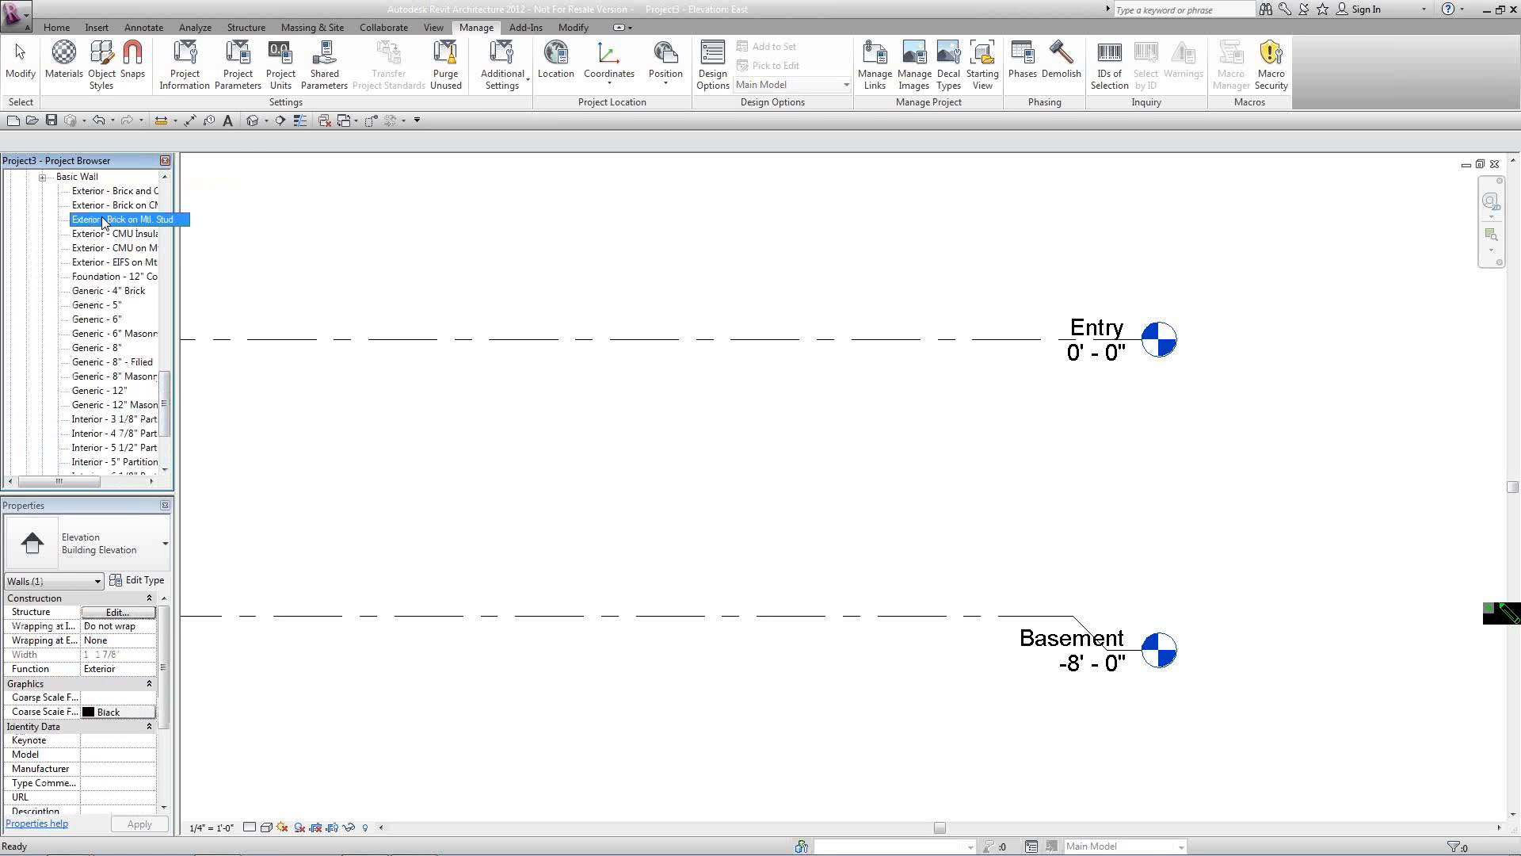
right_click(106, 222)
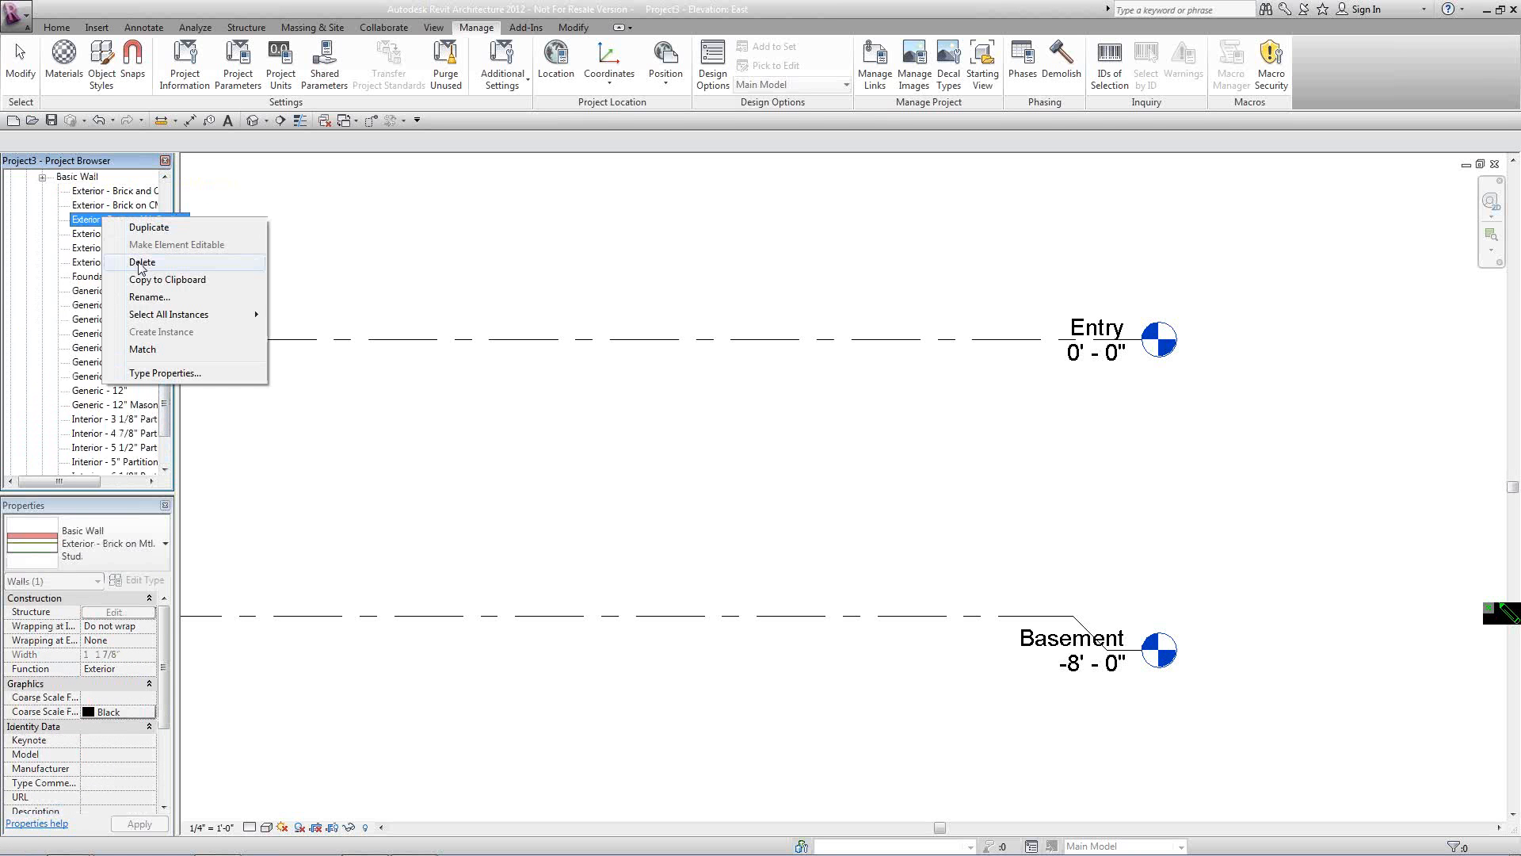
click(200, 280)
Make the Project Browser taller to show more of its contents, and return to the Basic Wall types.
drag(168, 388, 168, 274)
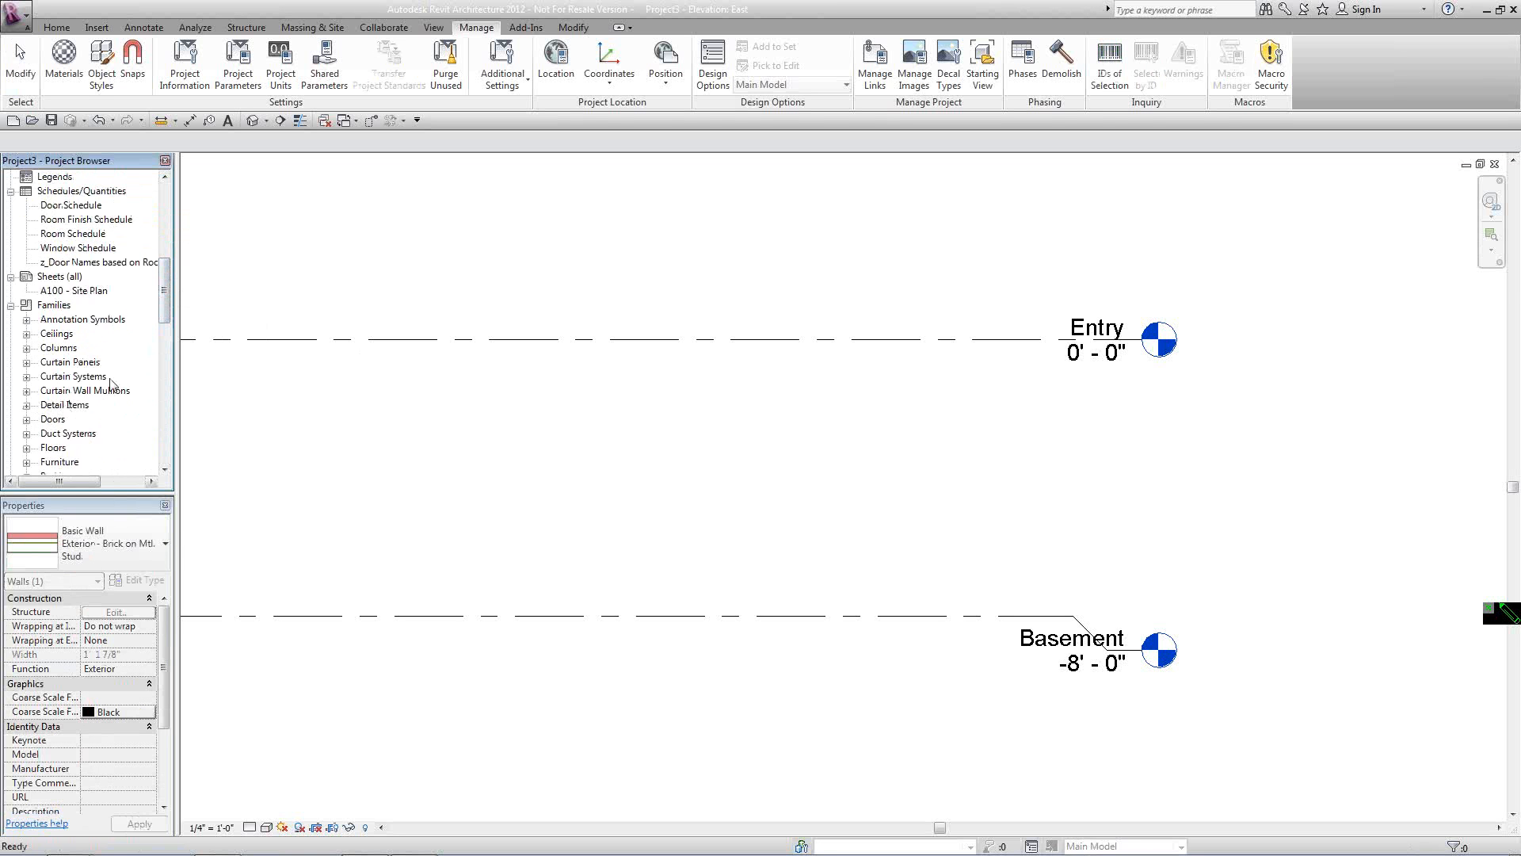
drag(116, 495, 114, 599)
drag(163, 376, 176, 469)
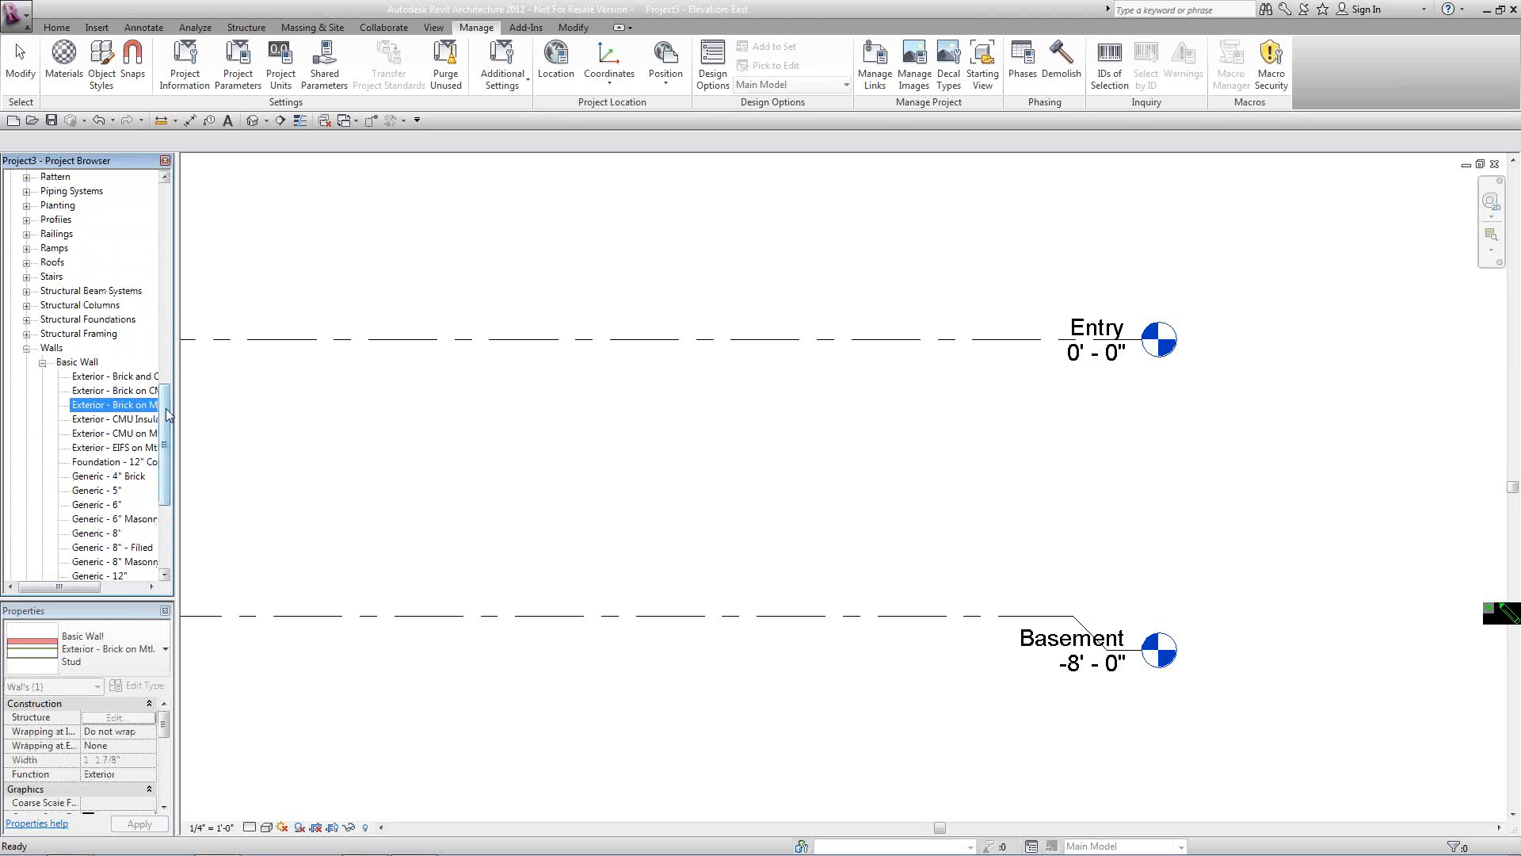
Expand the Furniture families and delete the Desk family from the project.
drag(167, 420, 173, 348)
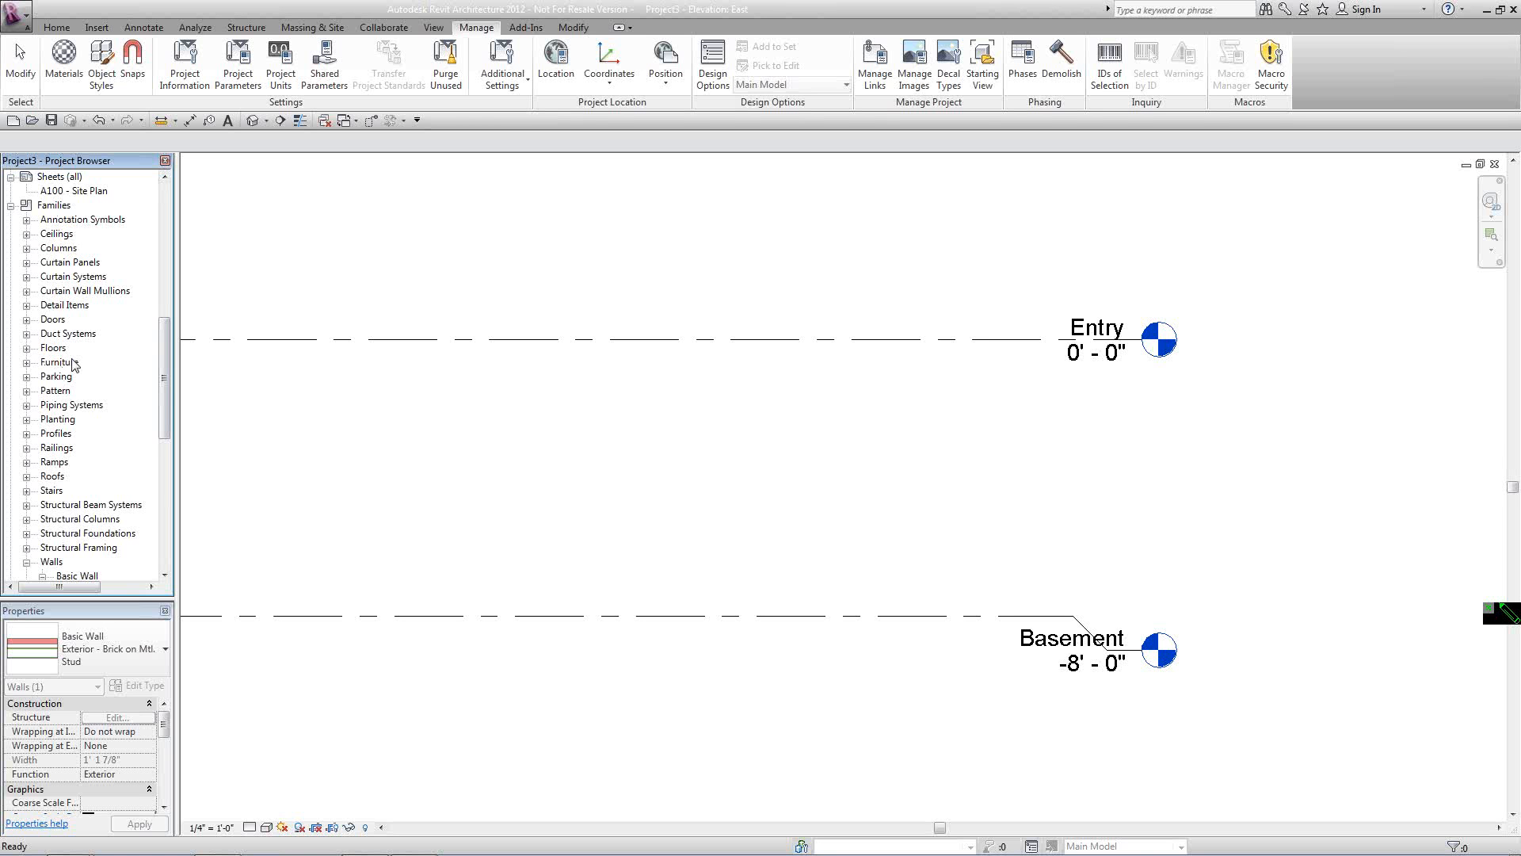
drag(163, 361, 178, 521)
scroll(42, 362, up, 10)
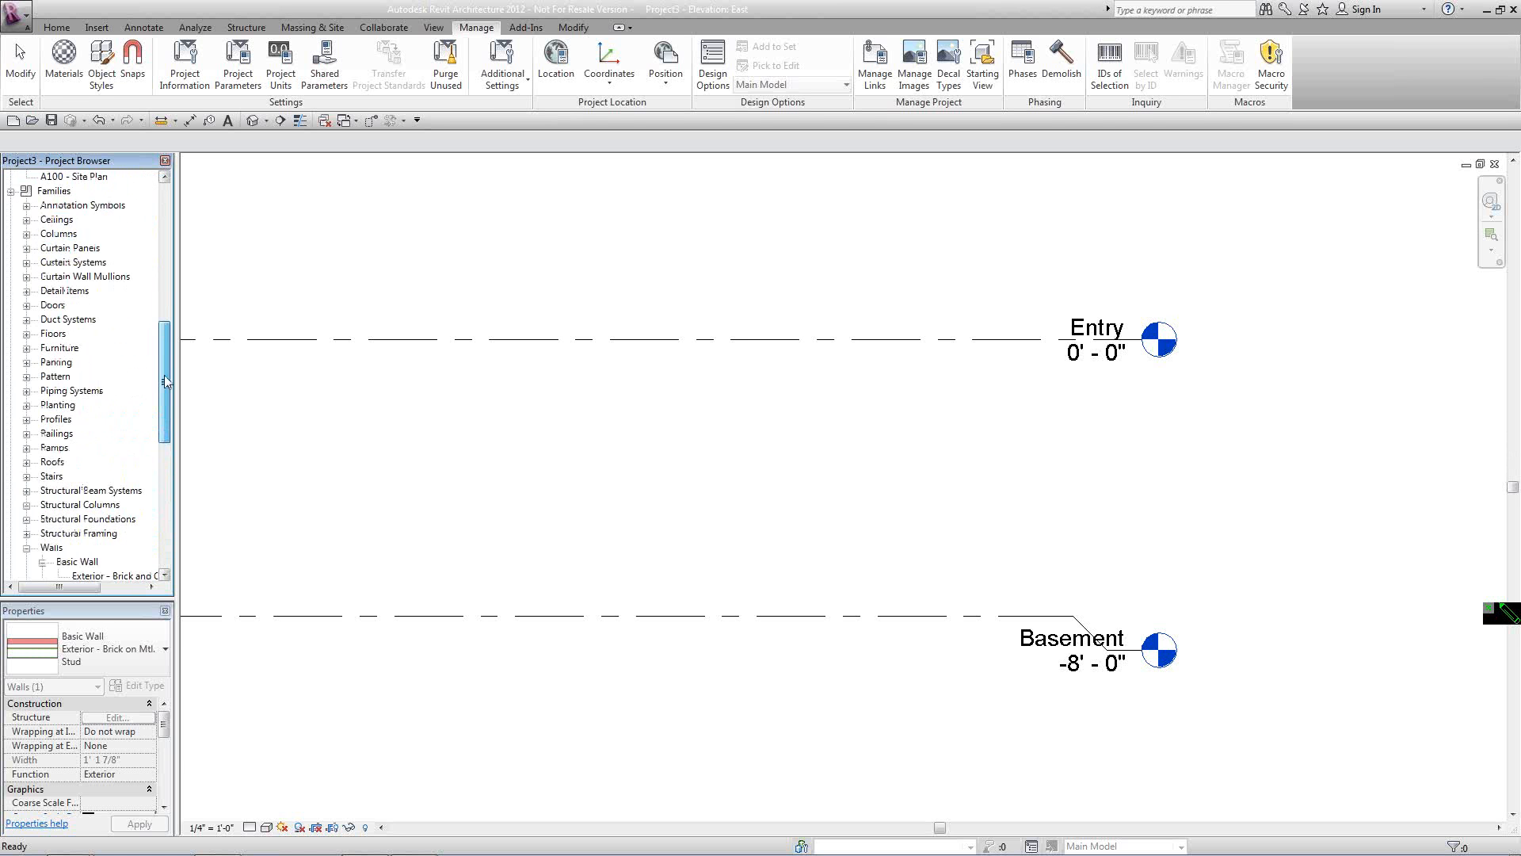
click(29, 362)
double_click(61, 380)
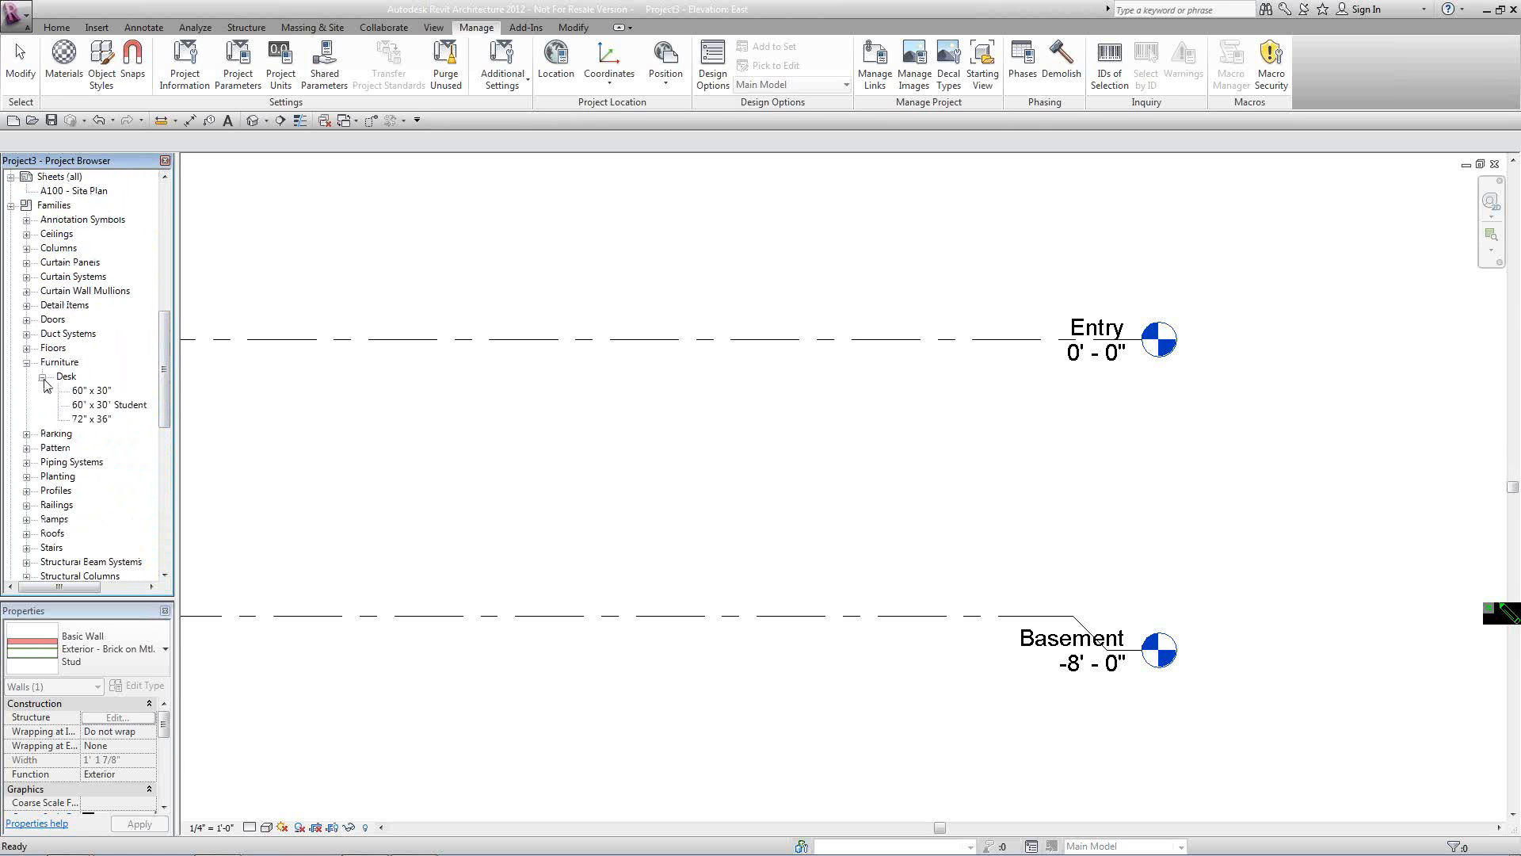
right_click(65, 379)
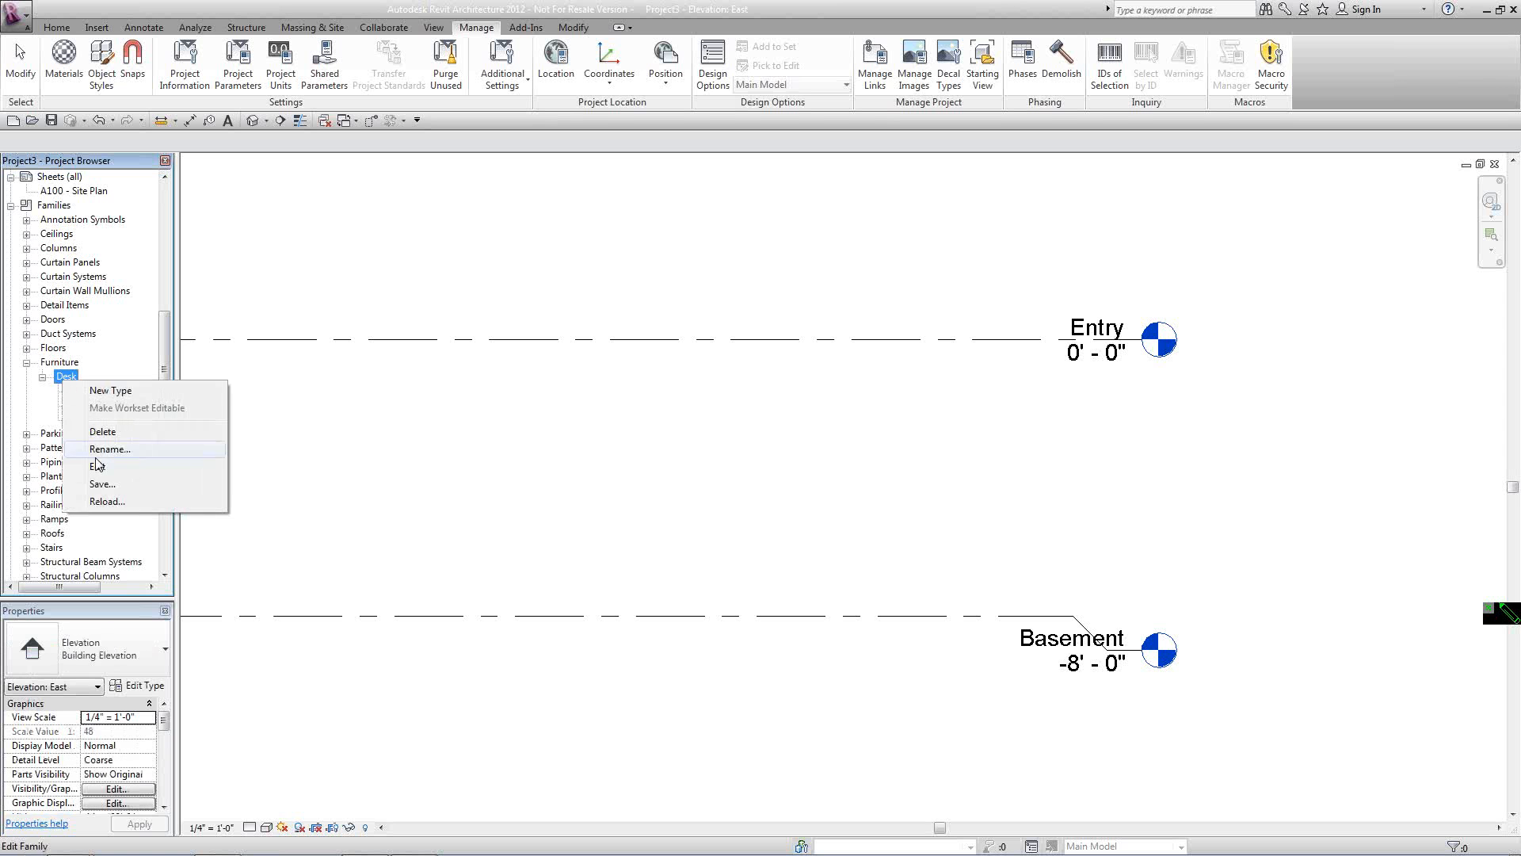
click(104, 436)
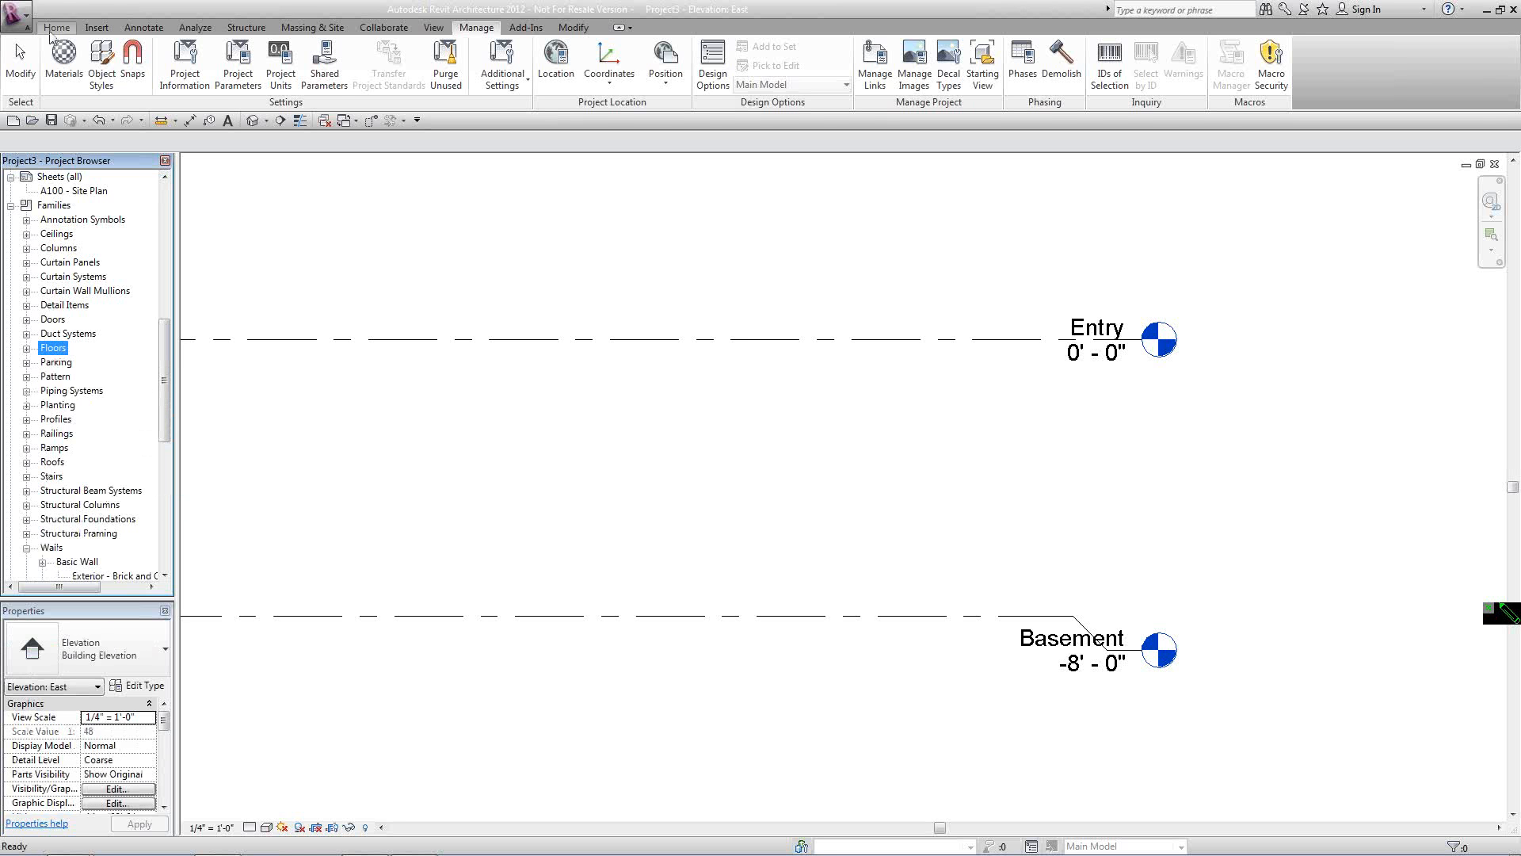
Start placing a component, review the component types available in the project, and dismiss the placement error.
click(51, 31)
click(182, 55)
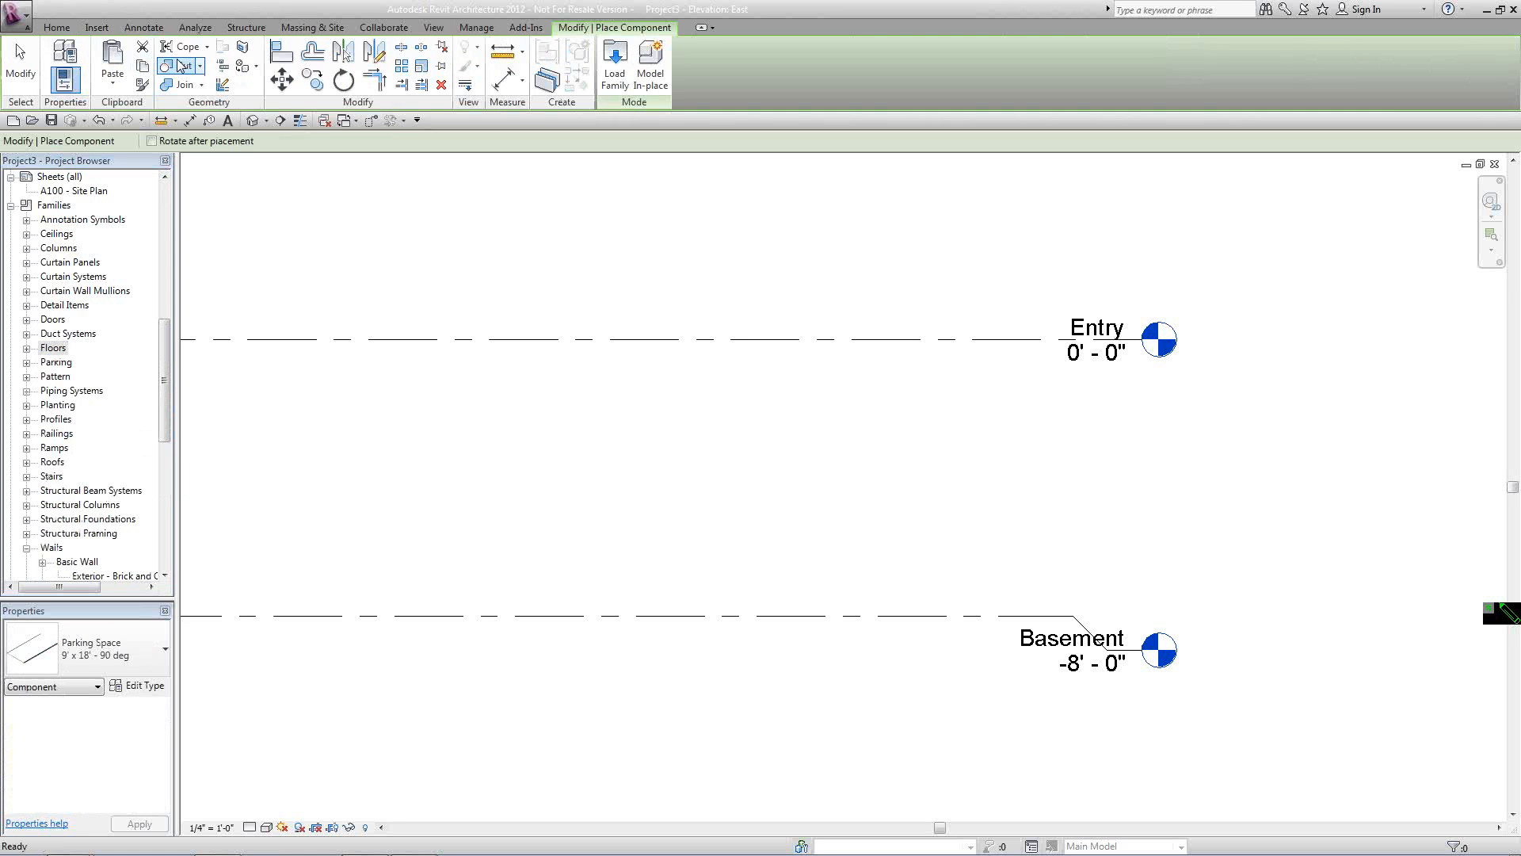
click(111, 646)
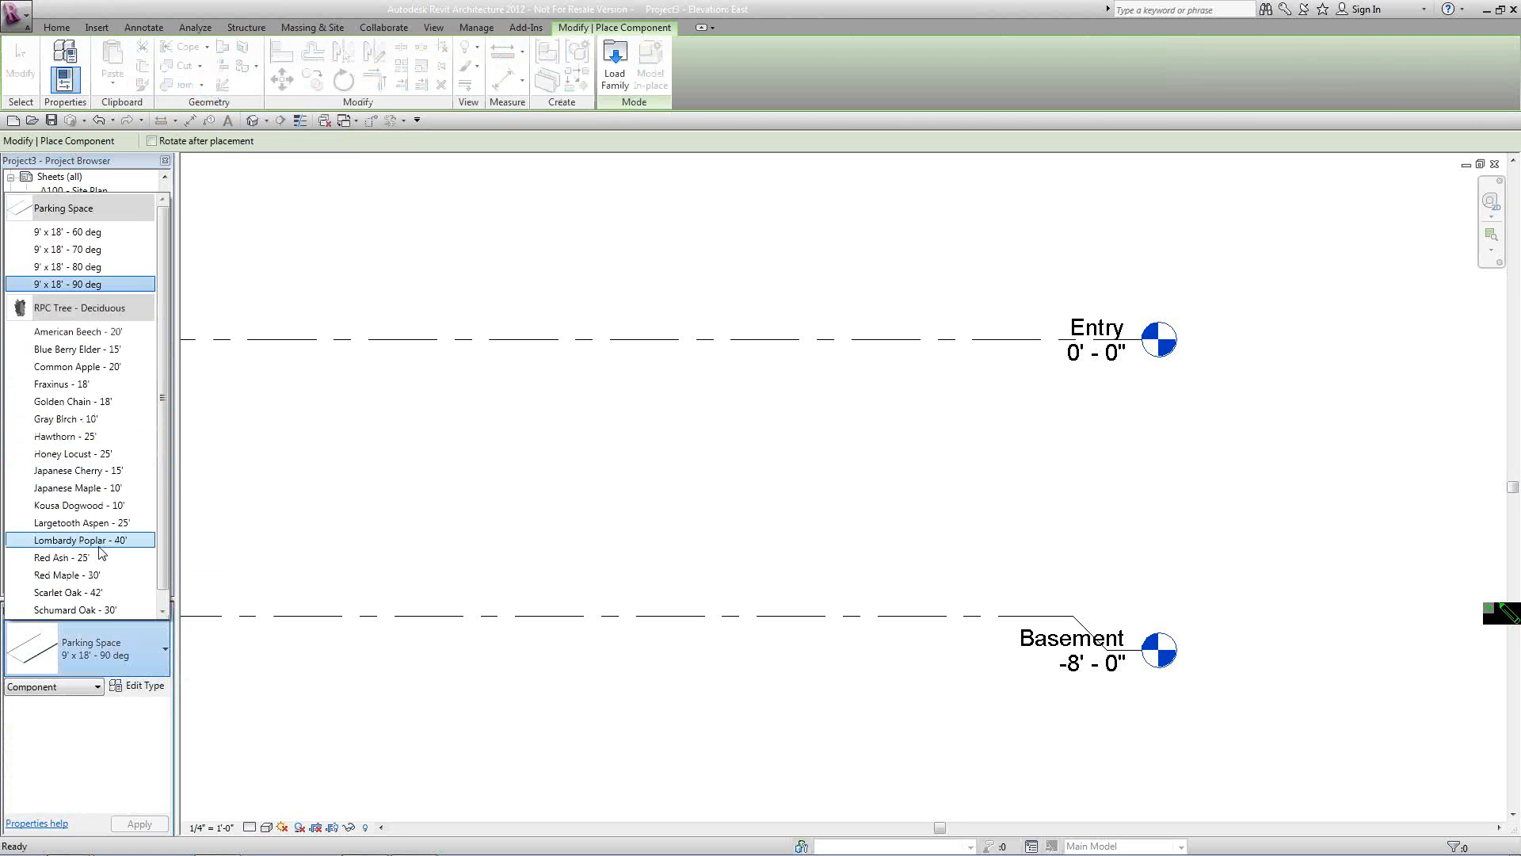
mouse_move(163, 233)
mouse_down()
mouse_move(164, 298)
mouse_move(165, 233)
mouse_up()
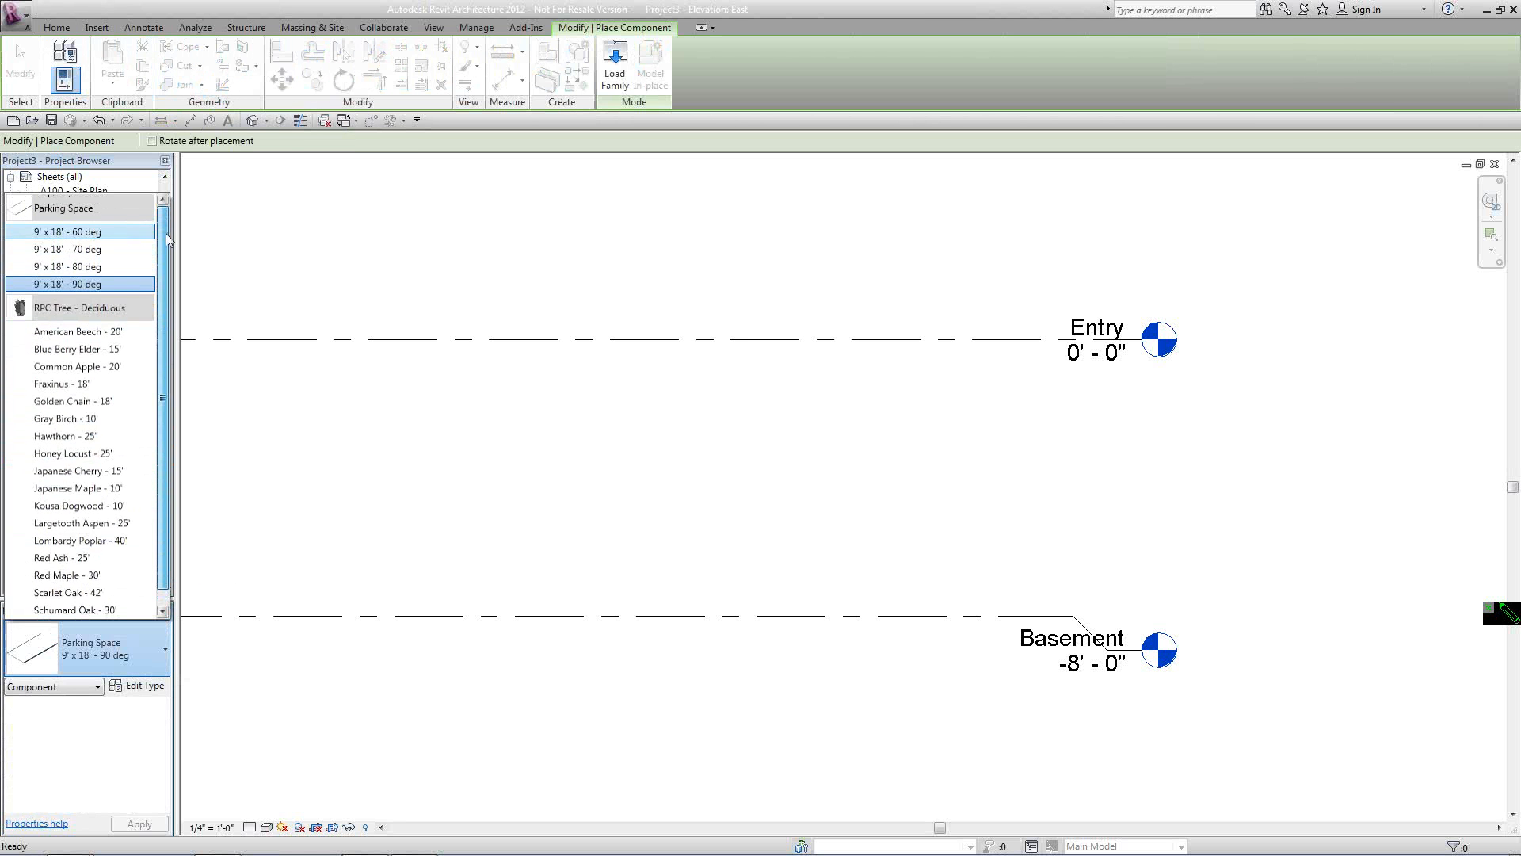
click(259, 248)
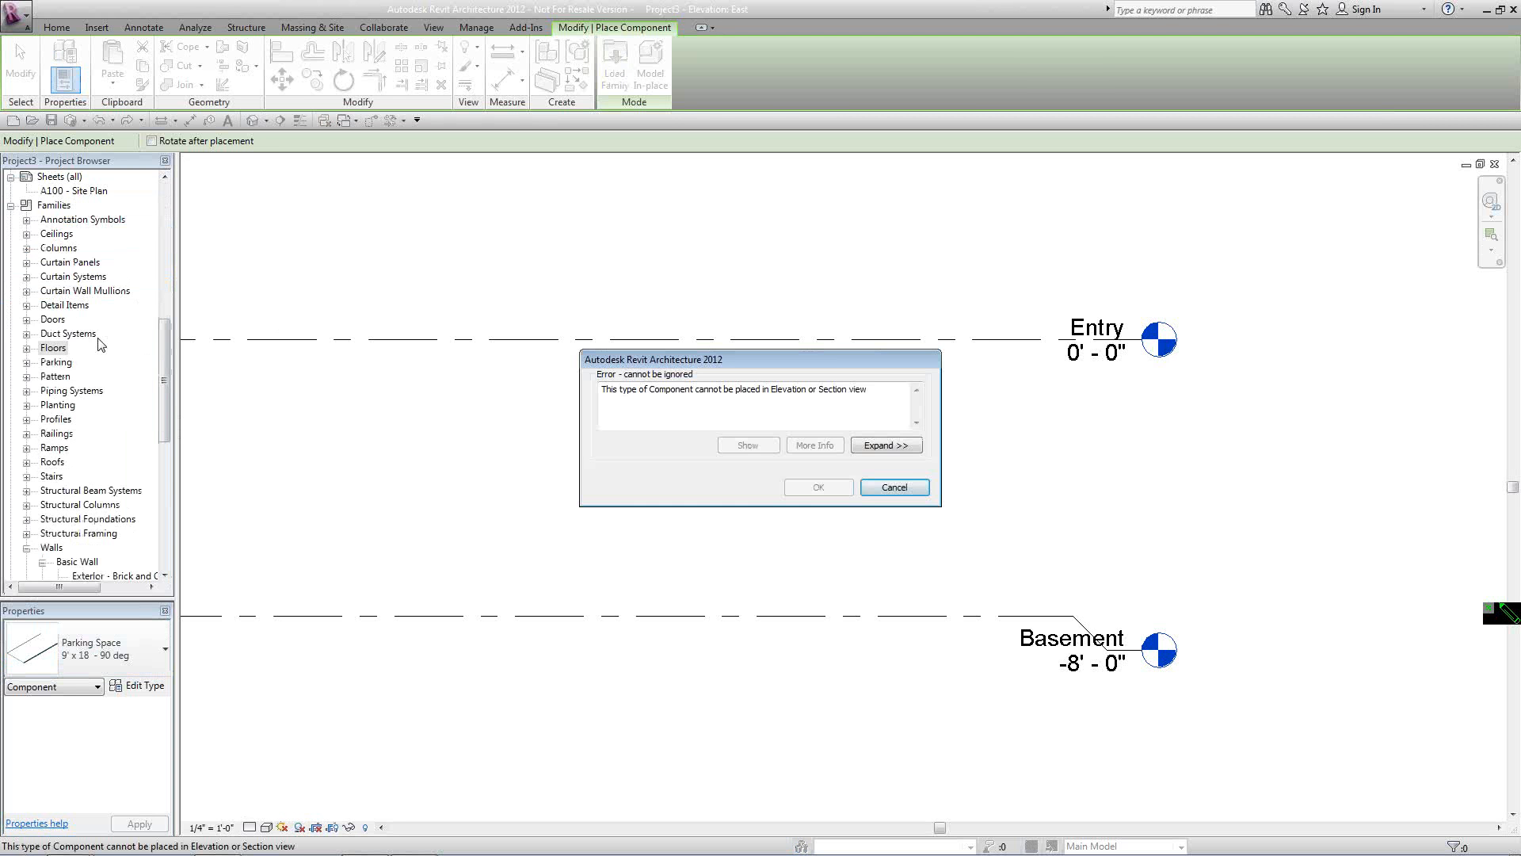
click(893, 487)
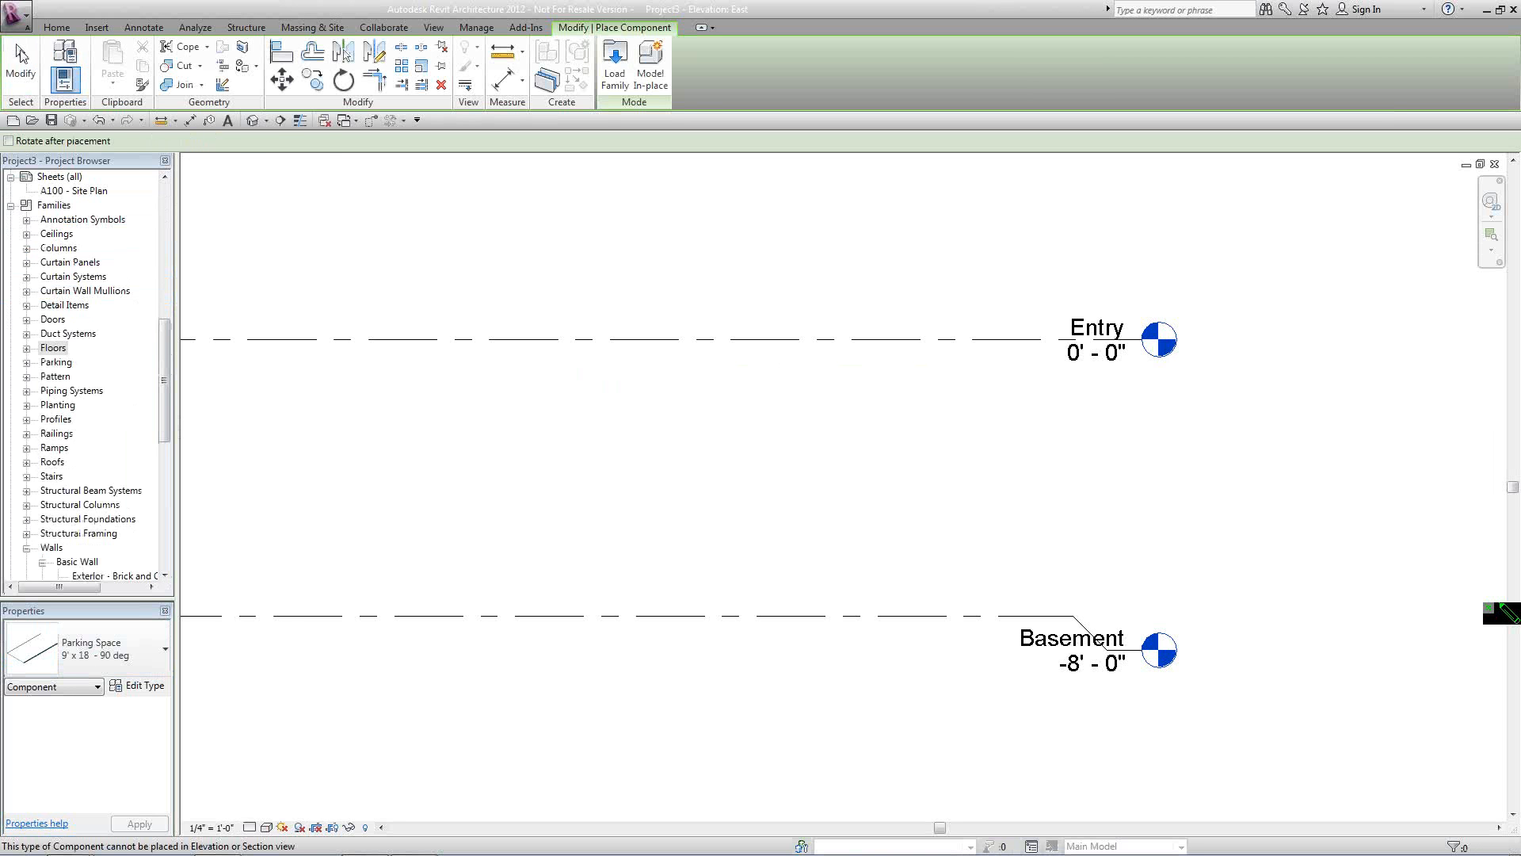
Show the Save As options, including the one for saving the project as a template.
click(14, 13)
mouse_move(70, 193)
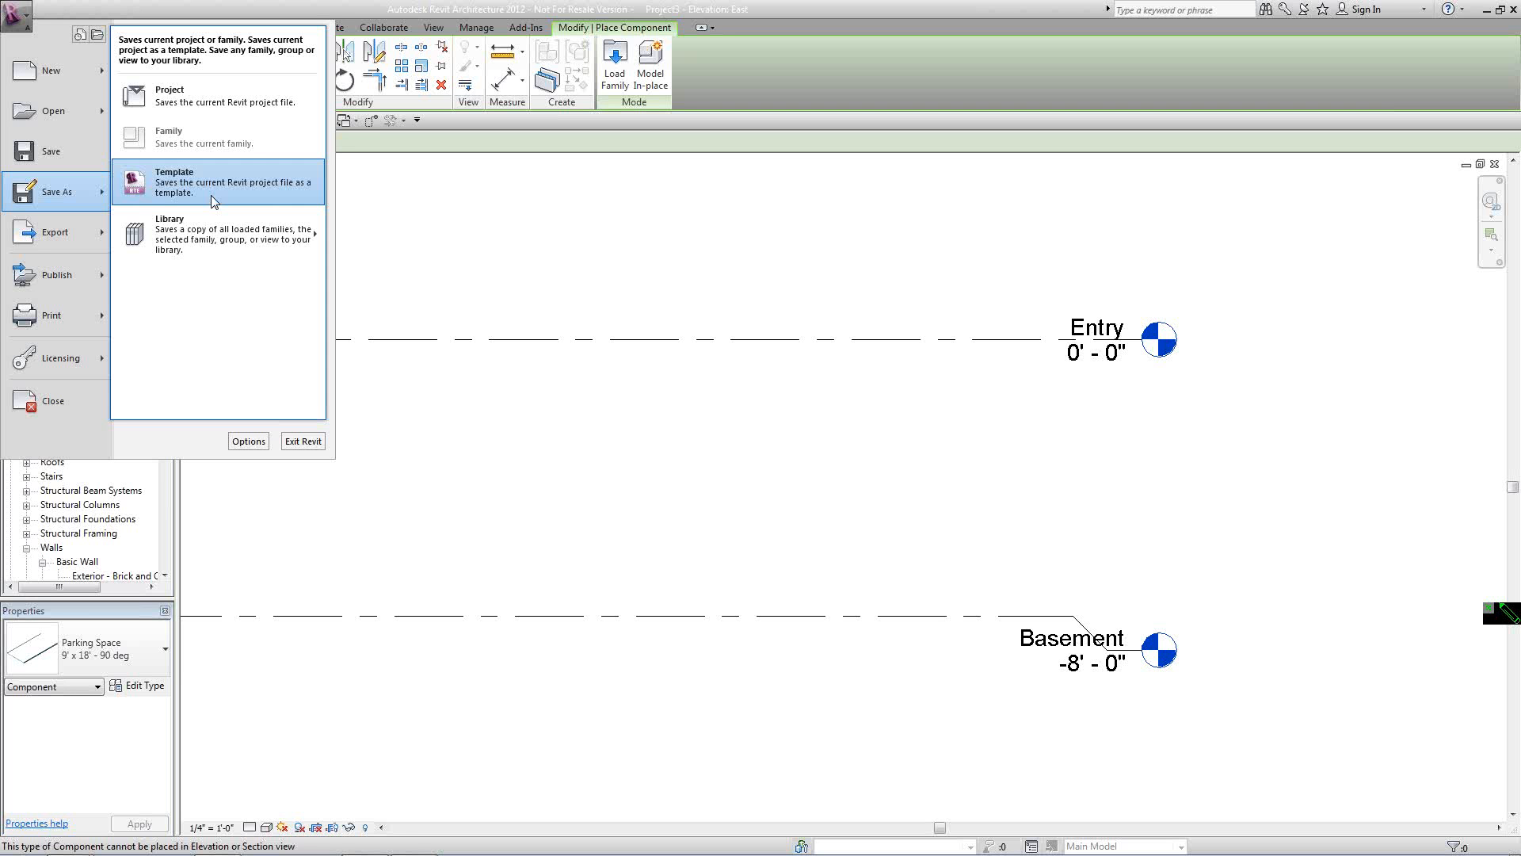
mouse_move(1355, 854)
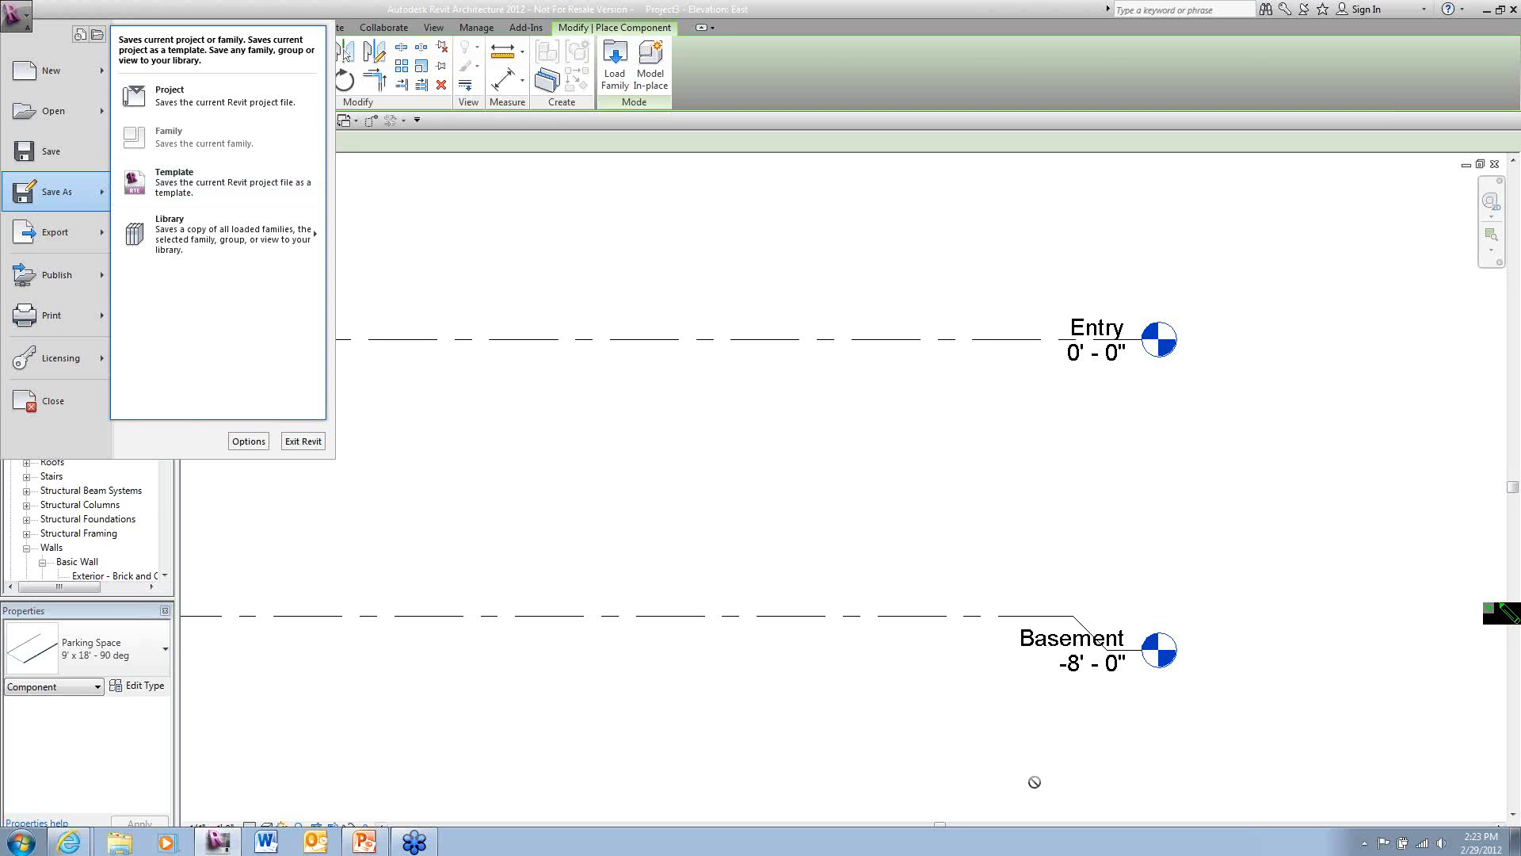